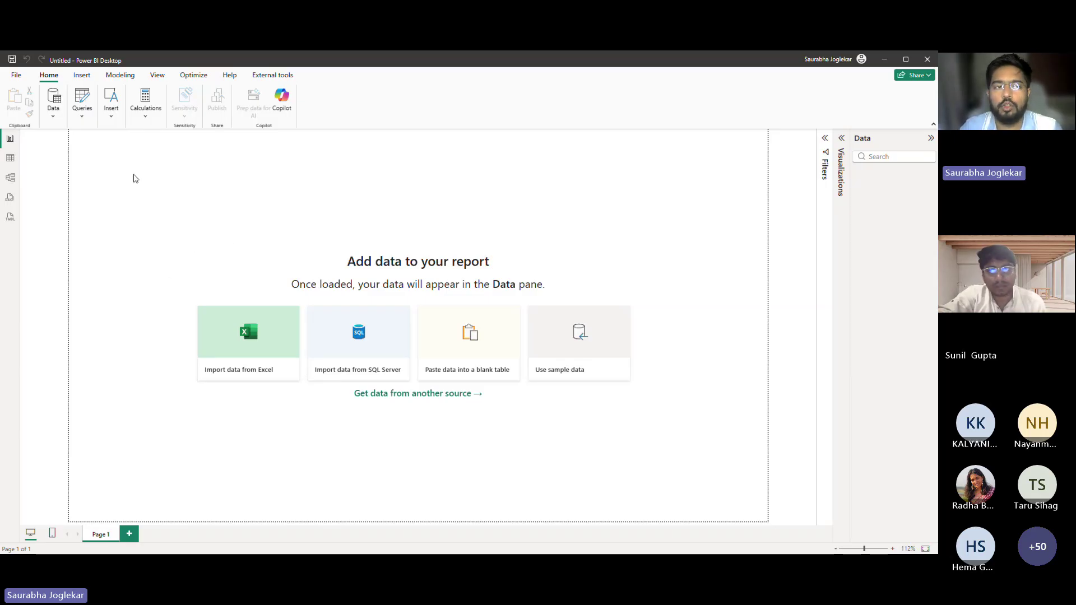
Step: Load the text/CSV file Global_Superstore_Excercise.csv from the Session 2 - Power Query and Data Transformation folder into the report
{"action": "left_click", "coordinate": [52, 112]}
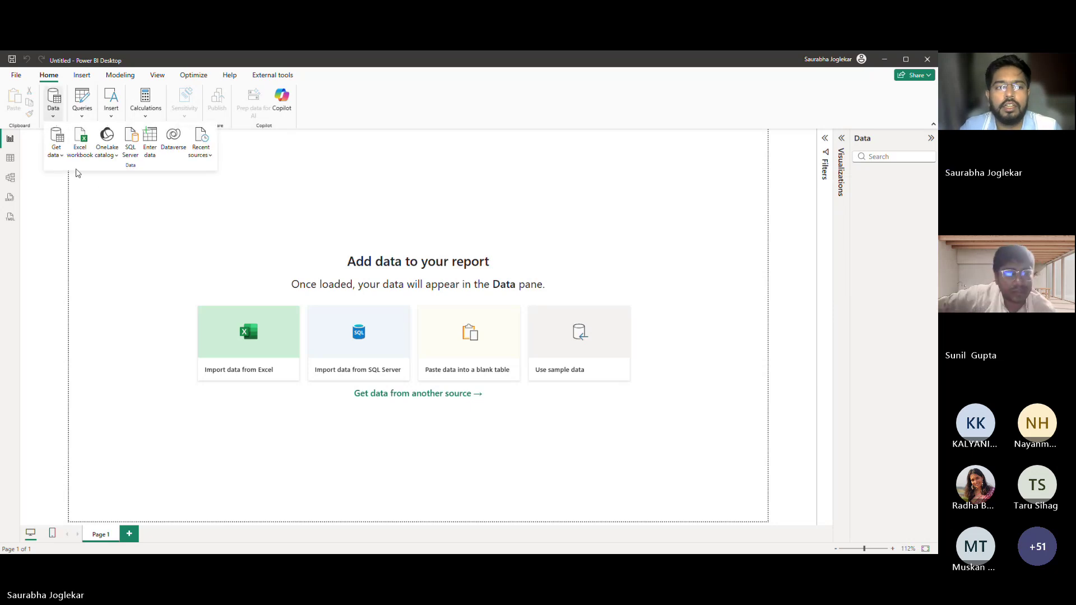
{"action": "left_click", "coordinate": [55, 154]}
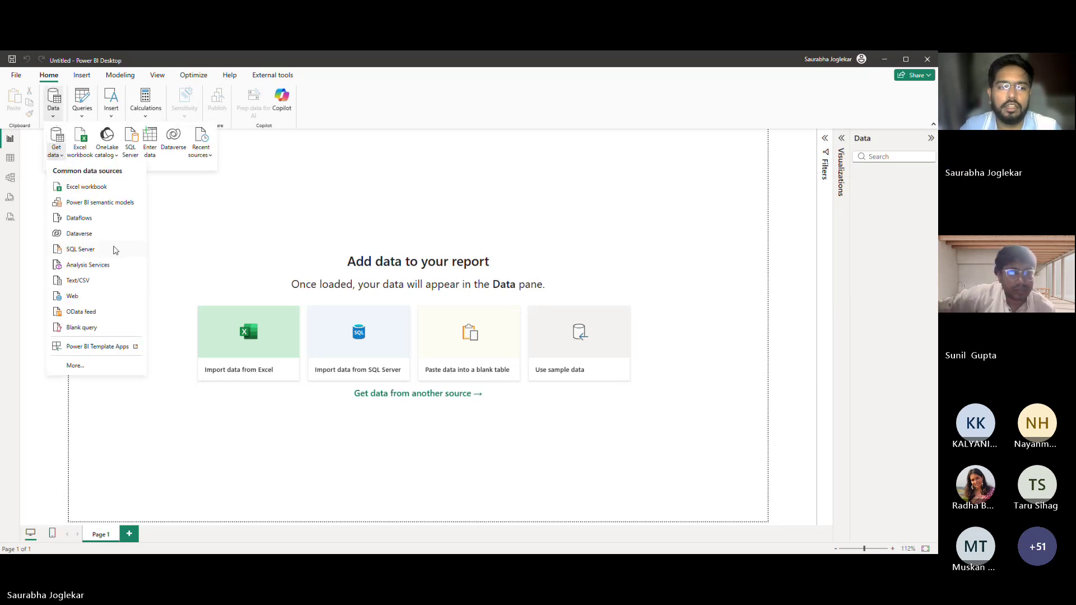
{"action": "left_click", "coordinate": [101, 281]}
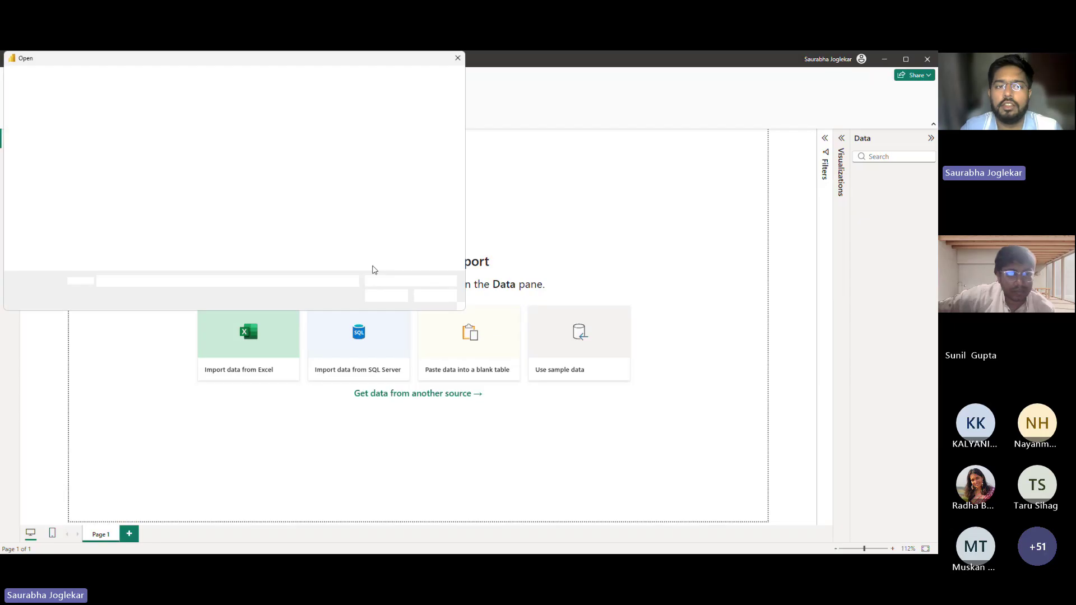
{"action": "left_click", "coordinate": [164, 162]}
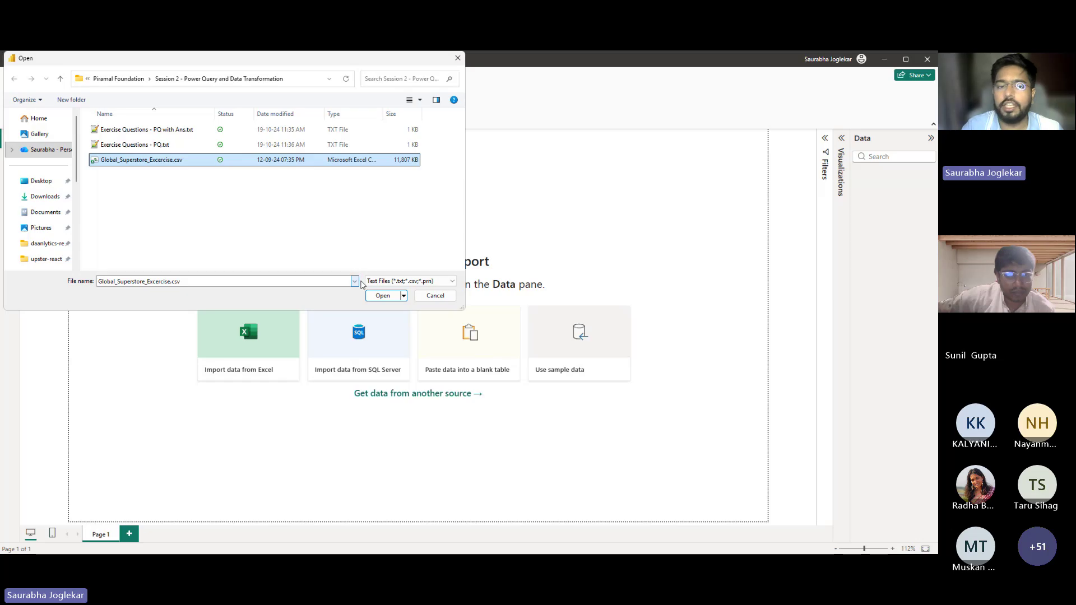
{"action": "left_click", "coordinate": [382, 296]}
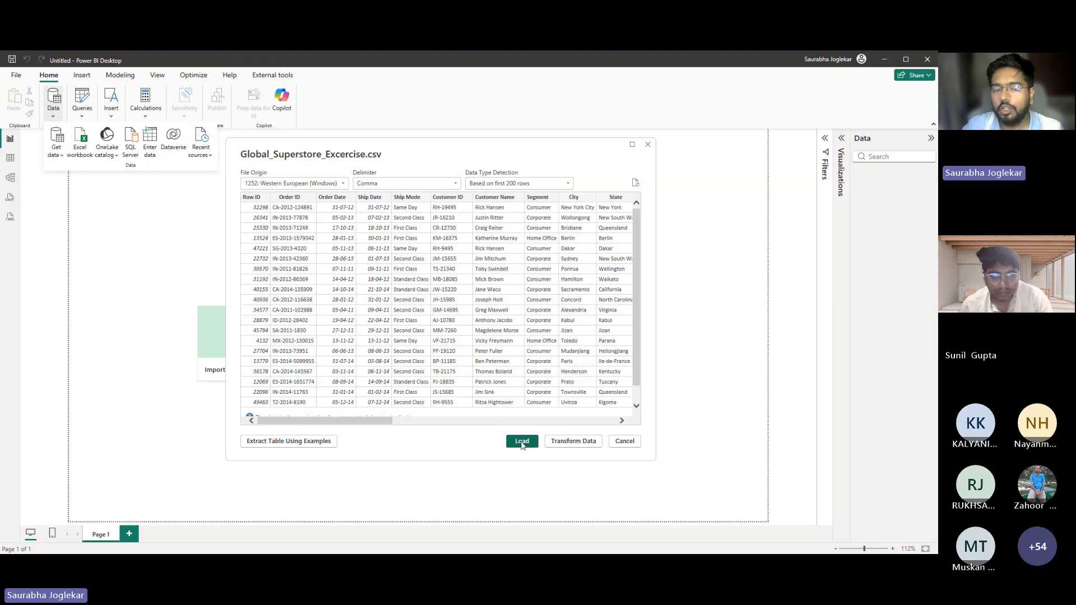
{"action": "left_click", "coordinate": [522, 442]}
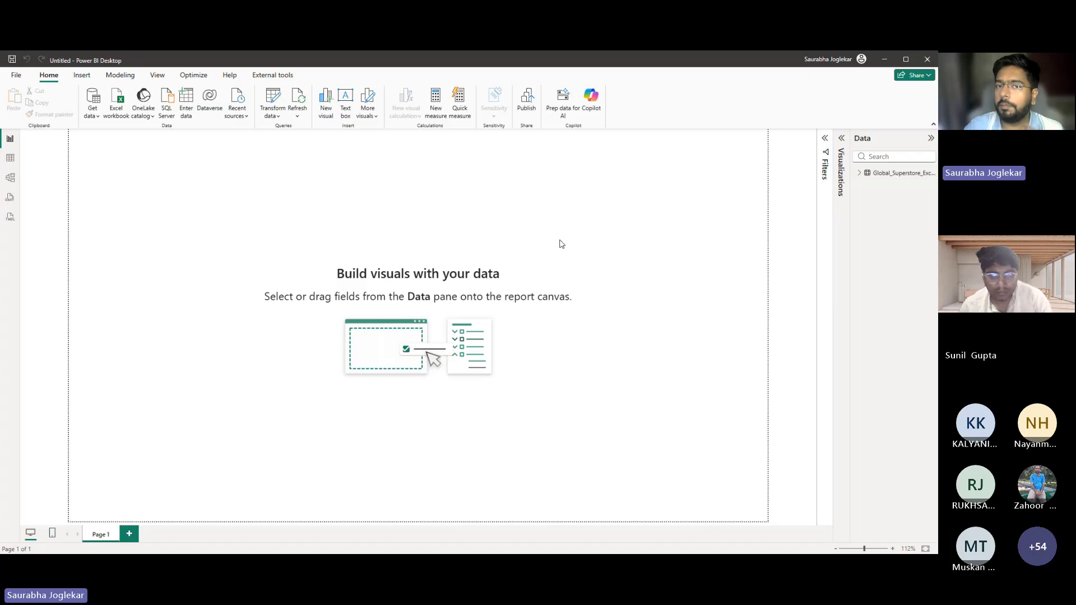
Step: Delete the Global_Superstore_Excercise table from the data model and confirm the deletion
{"action": "right_click", "coordinate": [877, 173]}
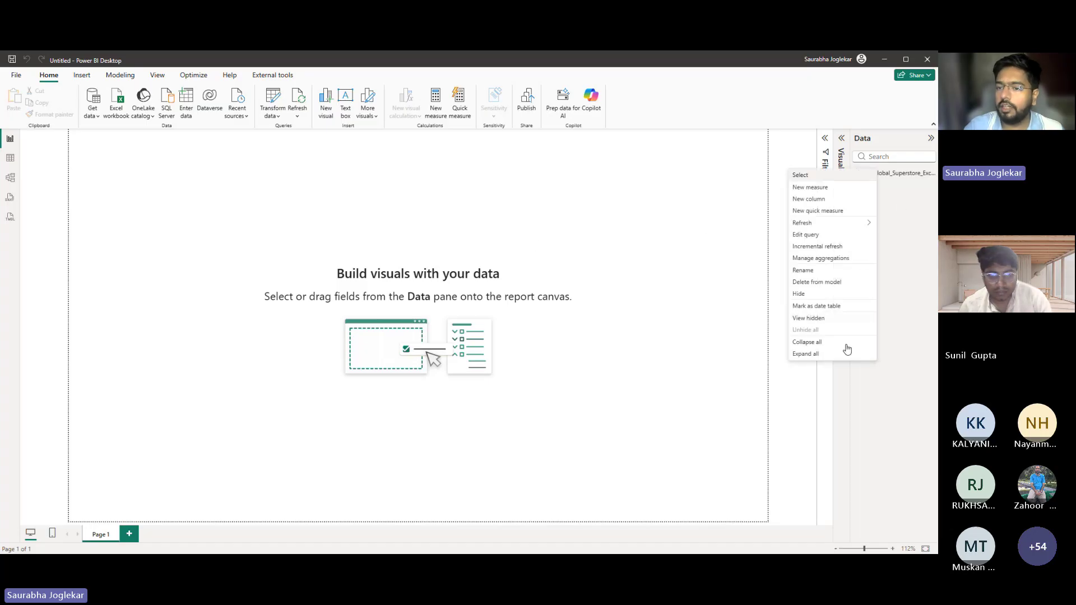
{"action": "left_click", "coordinate": [829, 282]}
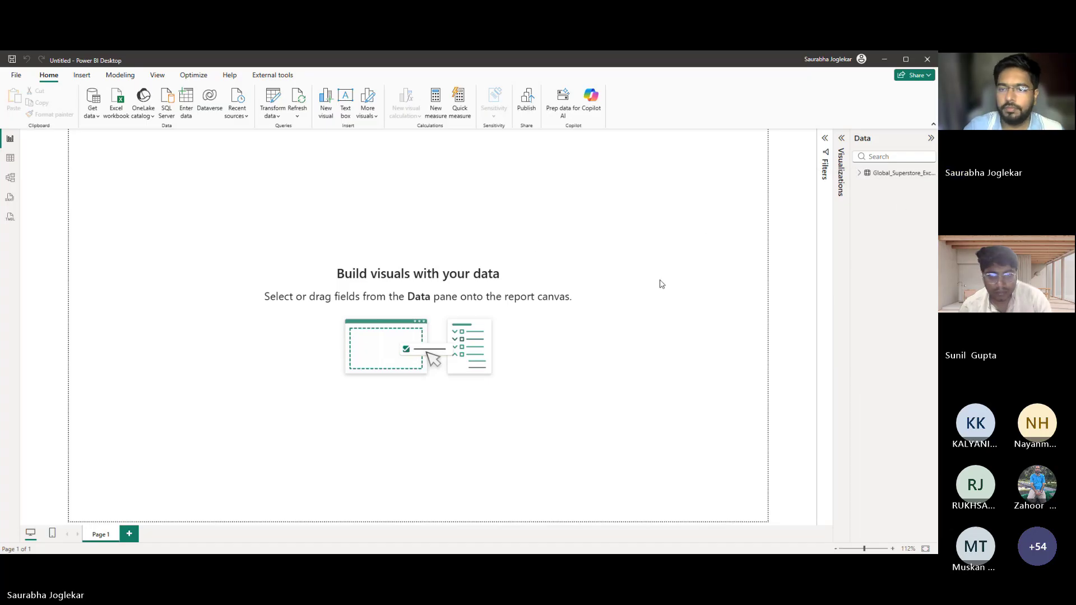
{"action": "left_click", "coordinate": [524, 328]}
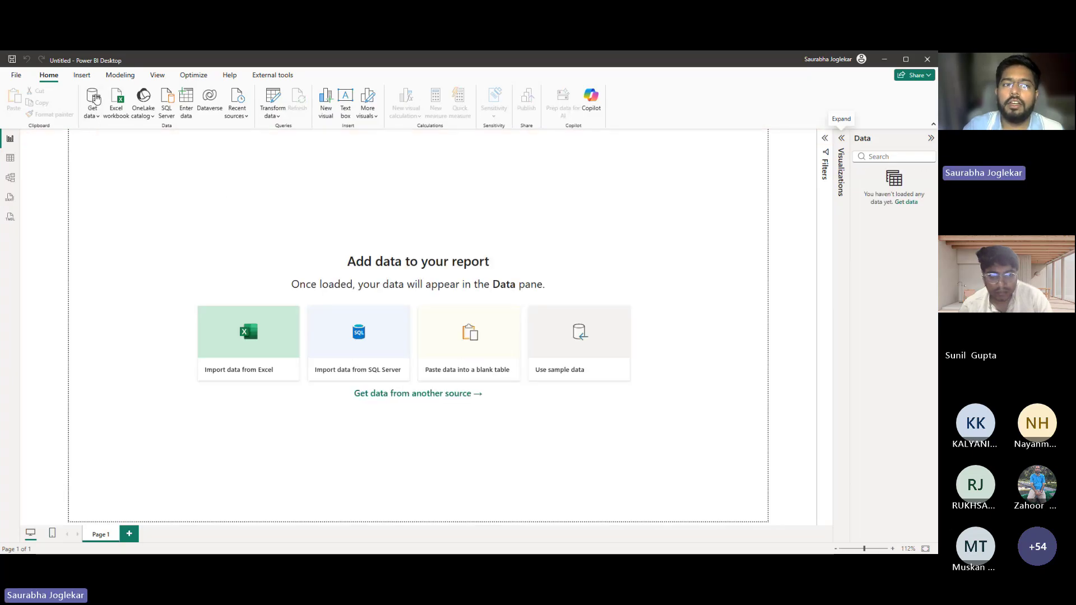
Step: Load the text/CSV file Global_Superstore_Excercise.csv from the folder Session 3 - Intro to Visualization, DAX
{"action": "left_click", "coordinate": [93, 115]}
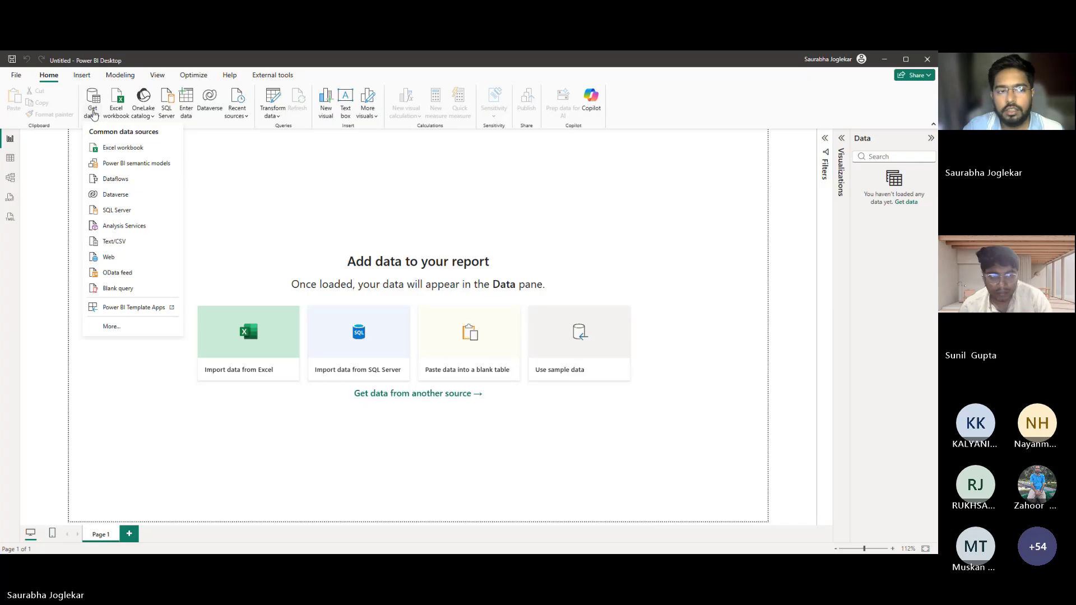
{"action": "left_click", "coordinate": [130, 246]}
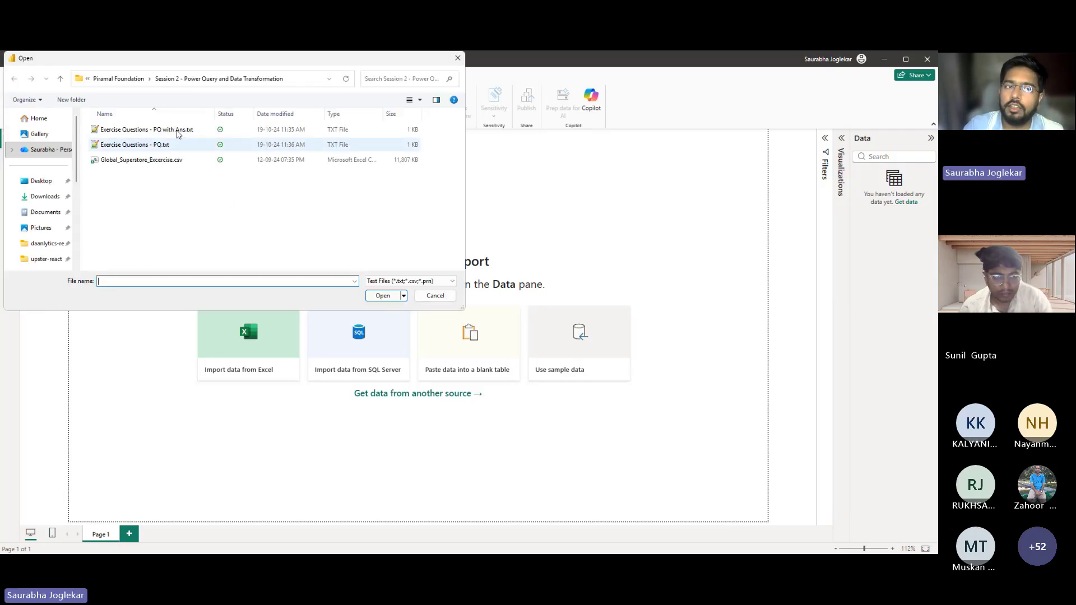
{"action": "left_click", "coordinate": [119, 78]}
{"action": "double_click", "coordinate": [168, 176]}
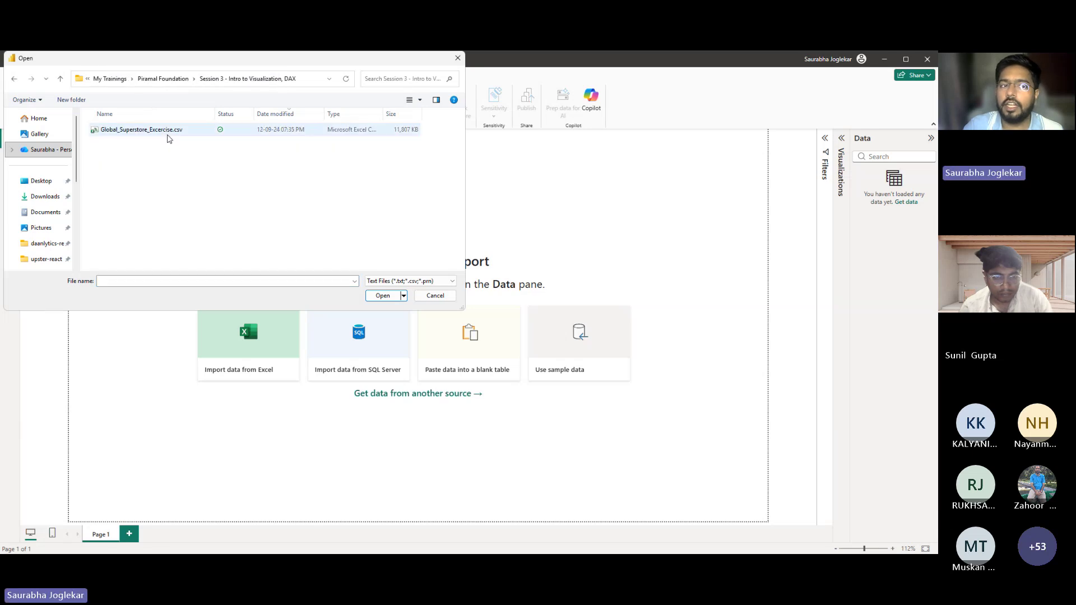
{"action": "left_click", "coordinate": [167, 133]}
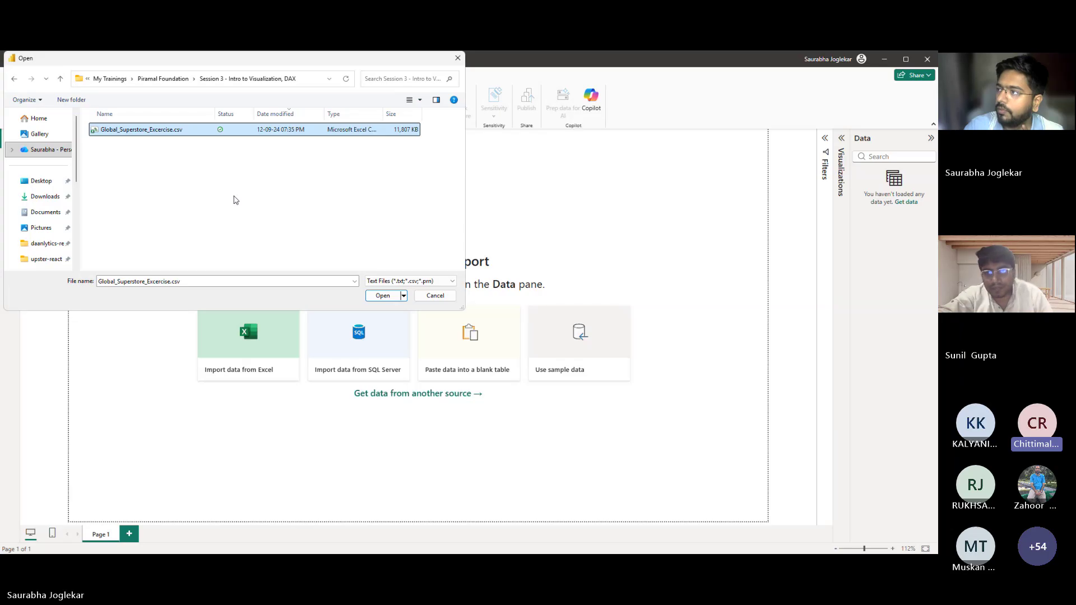
{"action": "key", "text": "Return"}
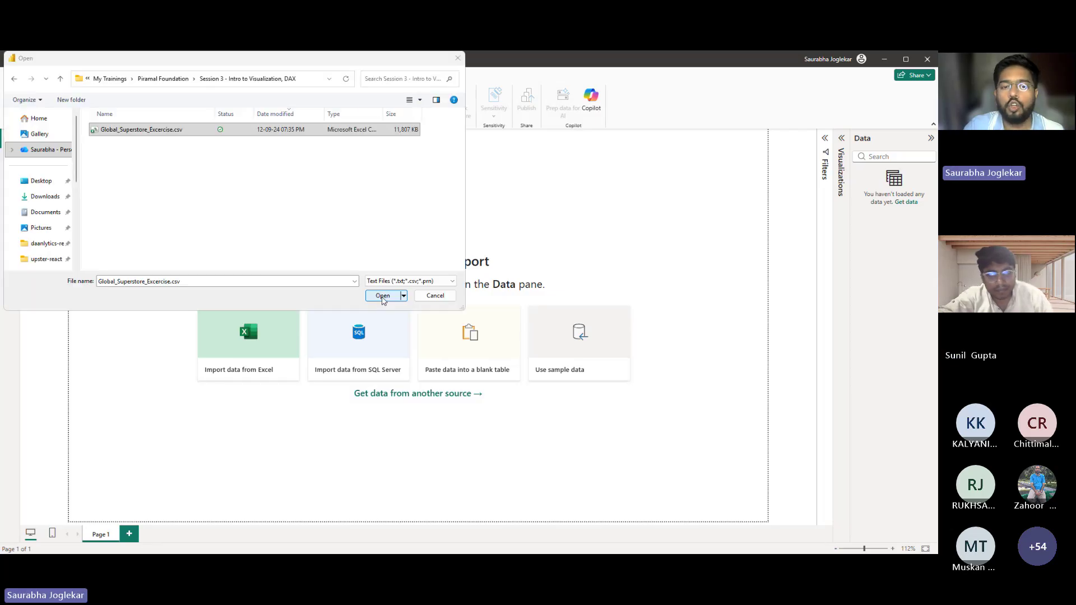
{"action": "left_click", "coordinate": [391, 299]}
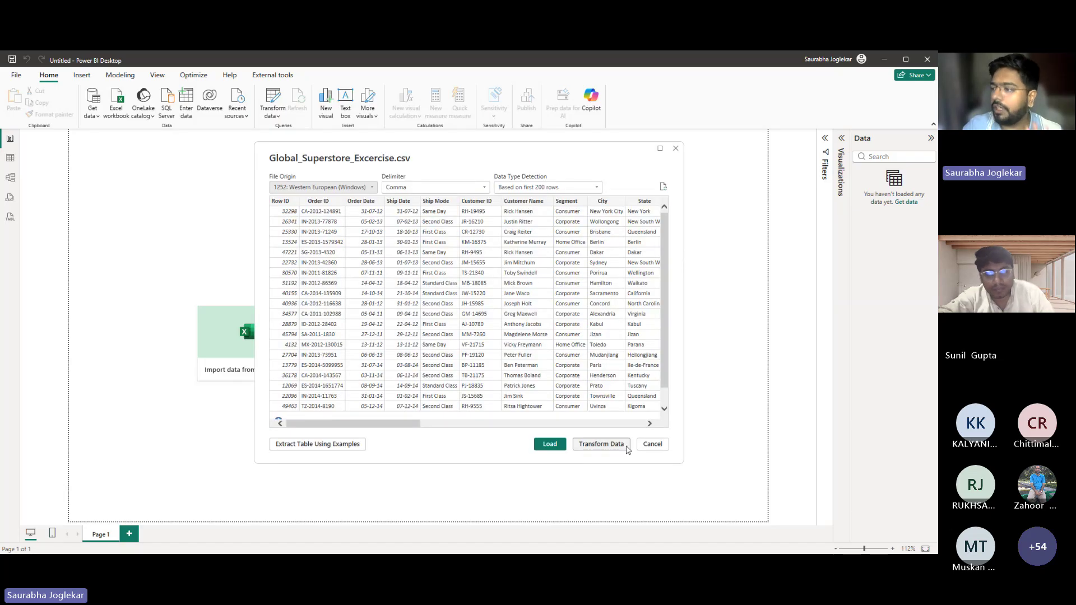
{"action": "left_click", "coordinate": [554, 445]}
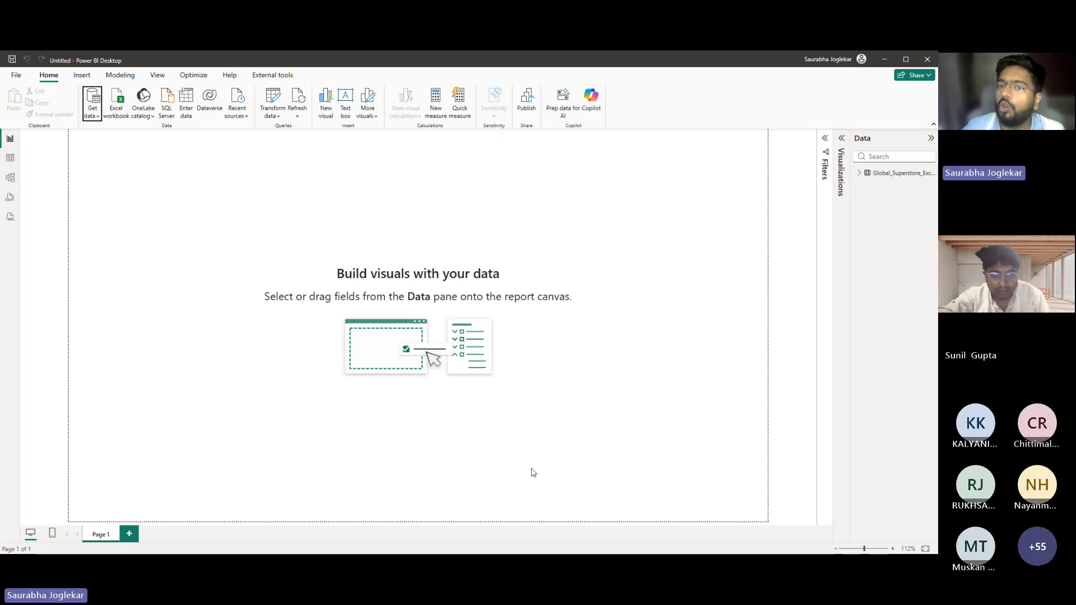
Step: Show the superstore table's fields in a wider Data pane and expand the Visualizations pane
{"action": "left_click", "coordinate": [859, 173]}
{"action": "left_click_drag", "start_coordinate": [850, 221], "coordinate": [811, 244]}
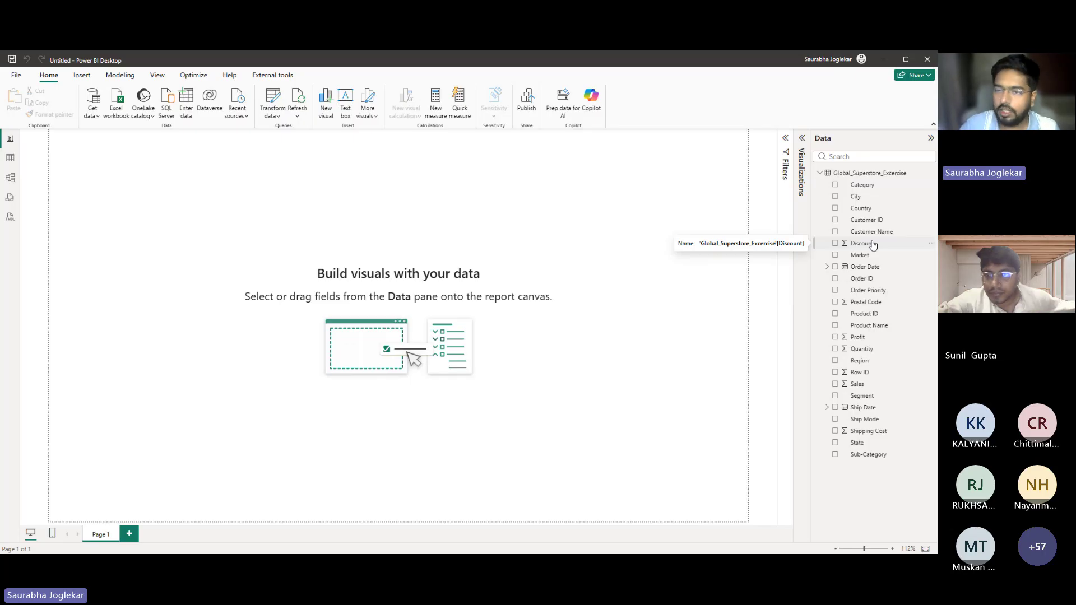
{"action": "left_click", "coordinate": [802, 138]}
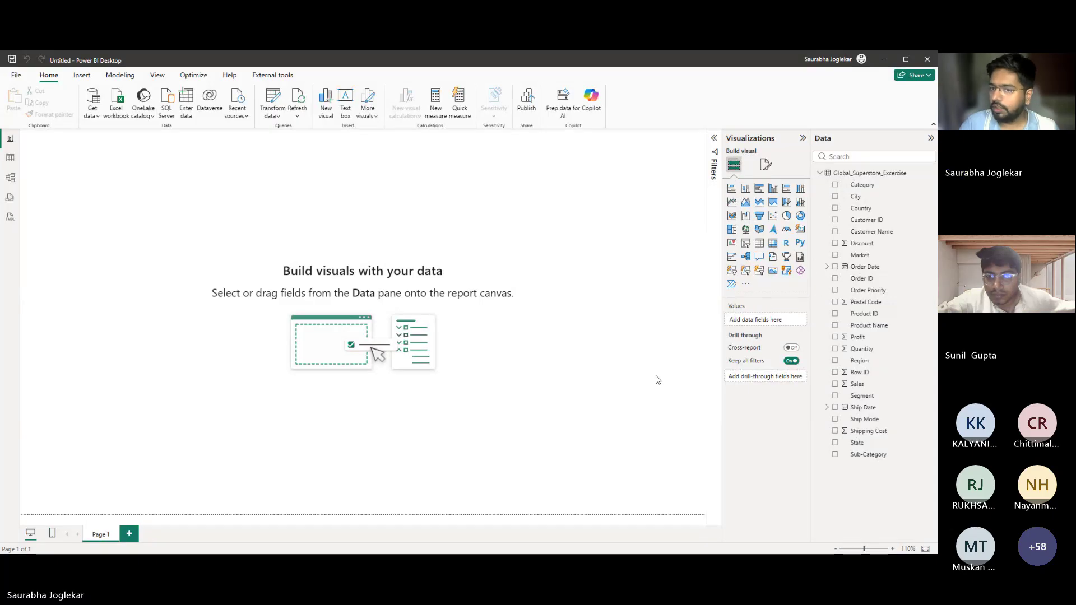
Step: Add an empty stacked bar chart to Page 1 and move it toward the middle of the canvas
{"action": "left_click", "coordinate": [732, 189]}
{"action": "left_click_drag", "start_coordinate": [83, 153], "coordinate": [287, 206]}
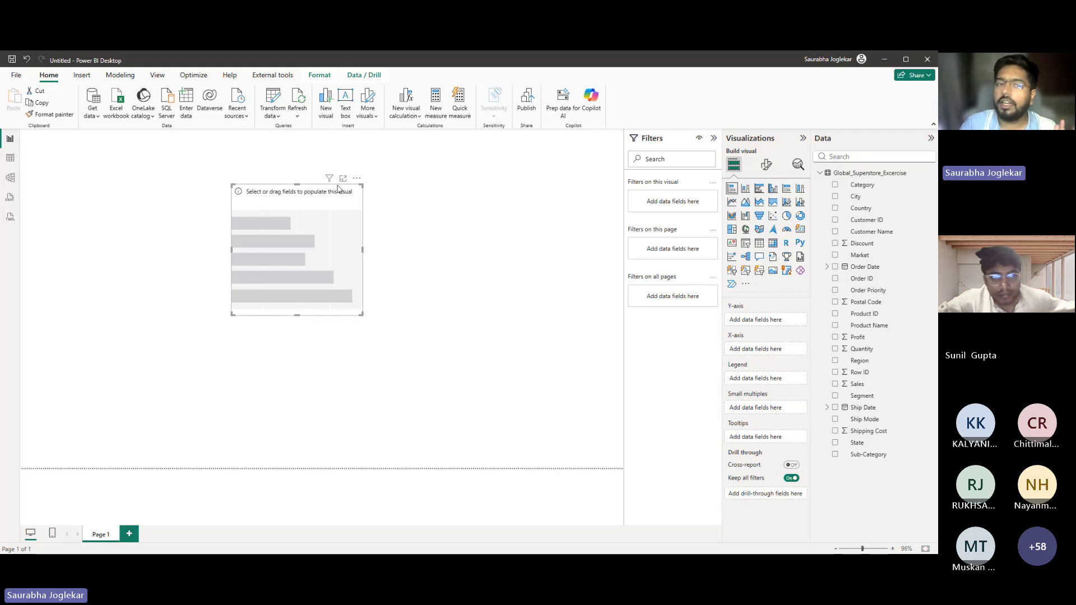
{"action": "left_click_drag", "start_coordinate": [312, 205], "coordinate": [445, 209]}
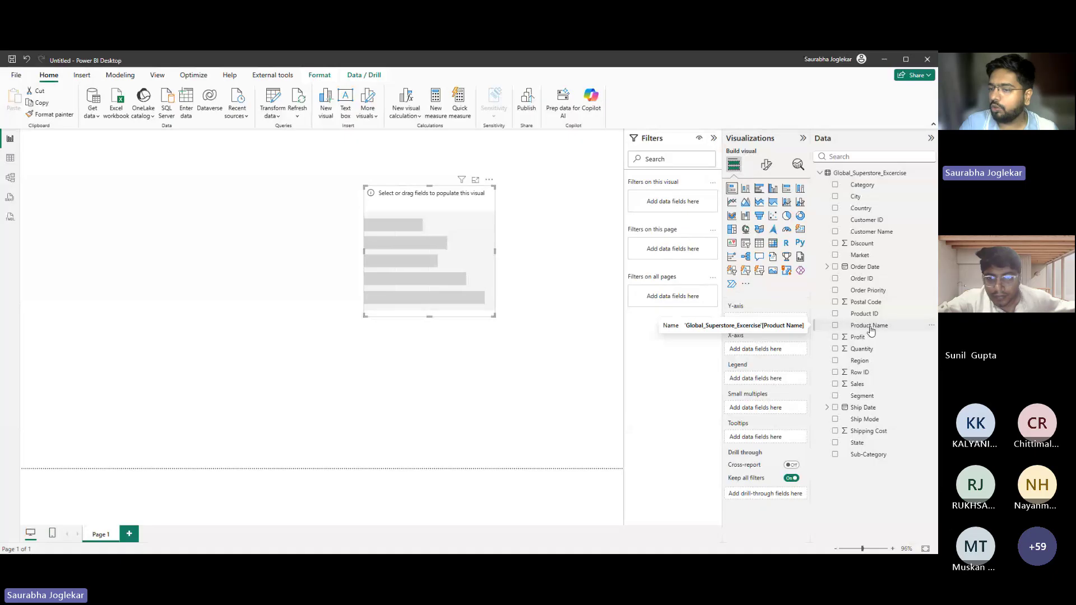
Step: Populate the stacked bar chart with Product Name and Sales, and enlarge and reposition it on the canvas
{"action": "left_click_drag", "start_coordinate": [871, 331], "coordinate": [430, 251]}
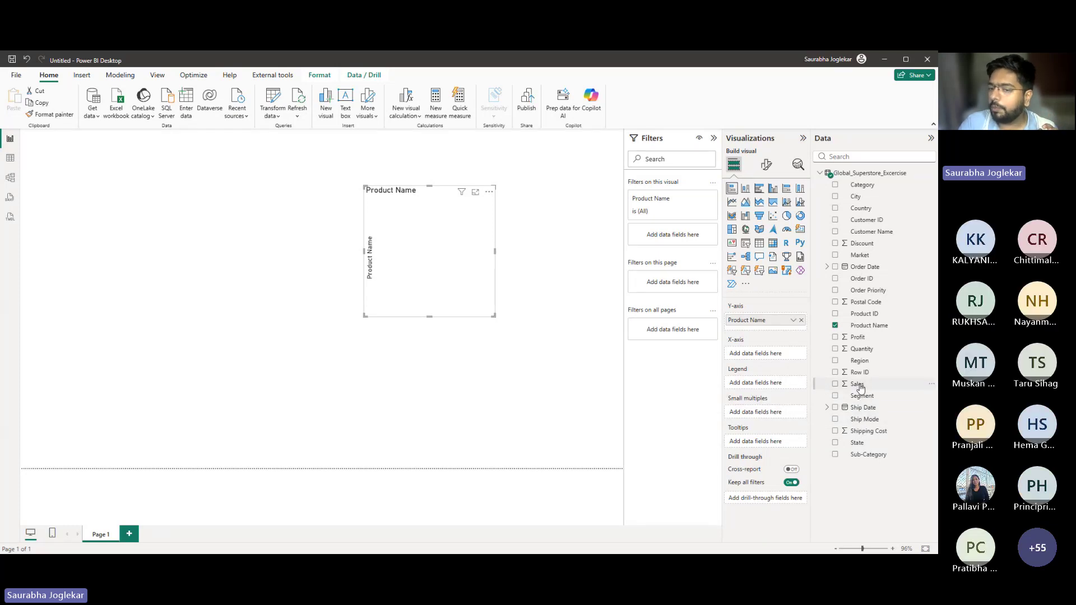
{"action": "left_click_drag", "start_coordinate": [860, 387], "coordinate": [427, 250]}
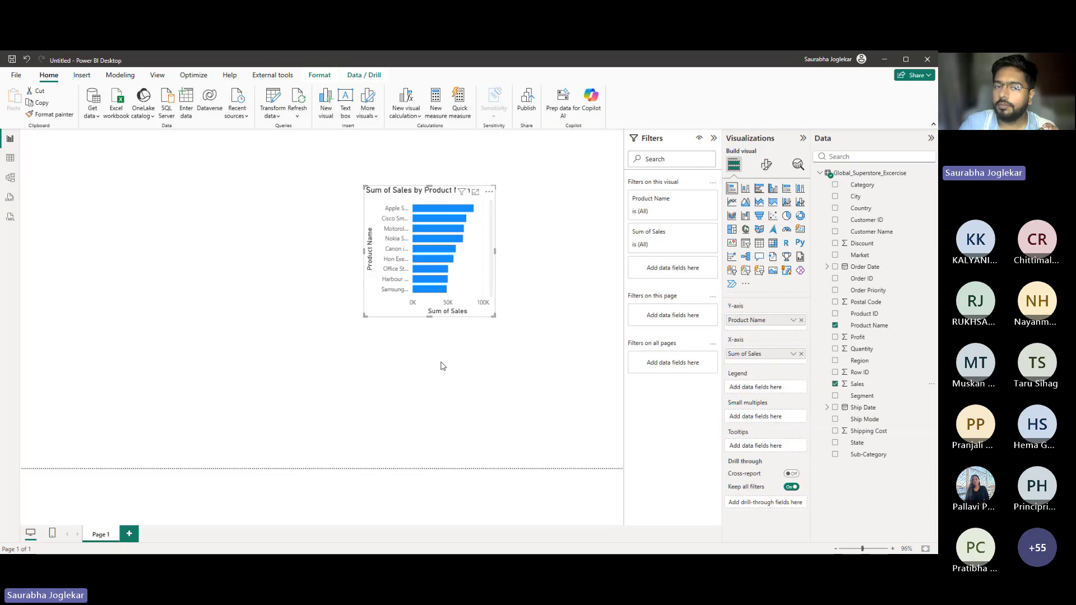
{"action": "left_click_drag", "start_coordinate": [365, 316], "coordinate": [217, 428]}
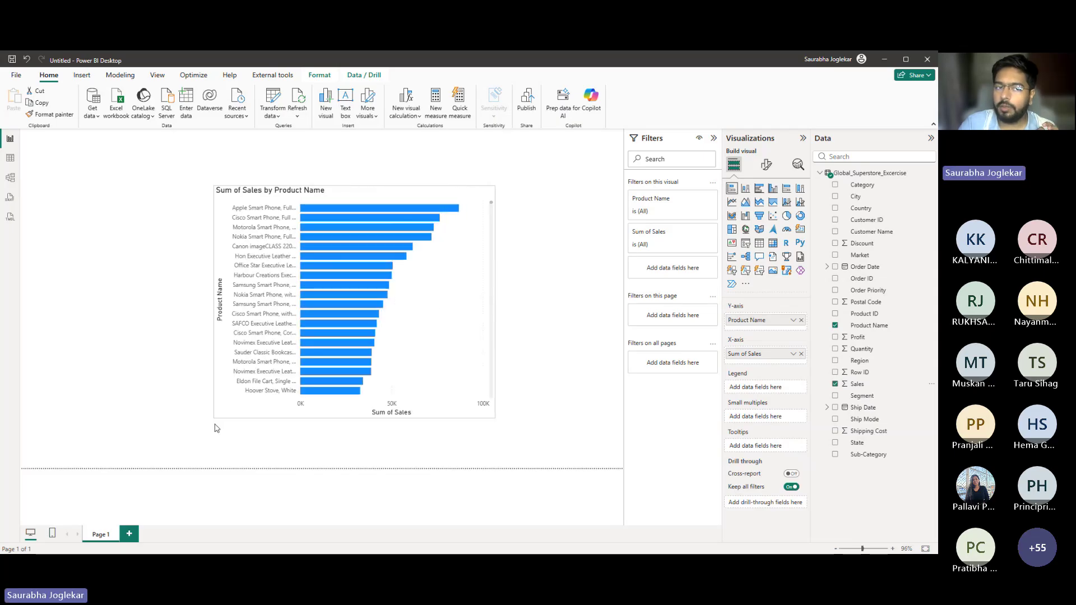
{"action": "left_click_drag", "start_coordinate": [366, 193], "coordinate": [434, 173]}
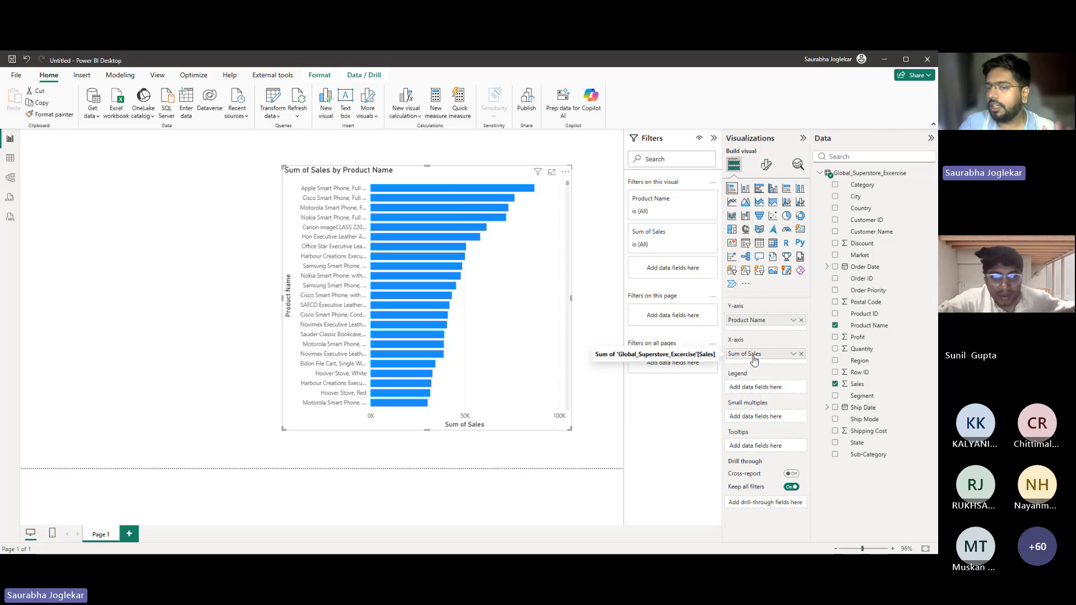
Step: Remove Product Name and Sum of Sales from the bar chart's axes and delete the visual
{"action": "left_click", "coordinate": [801, 320]}
{"action": "left_click", "coordinate": [802, 349]}
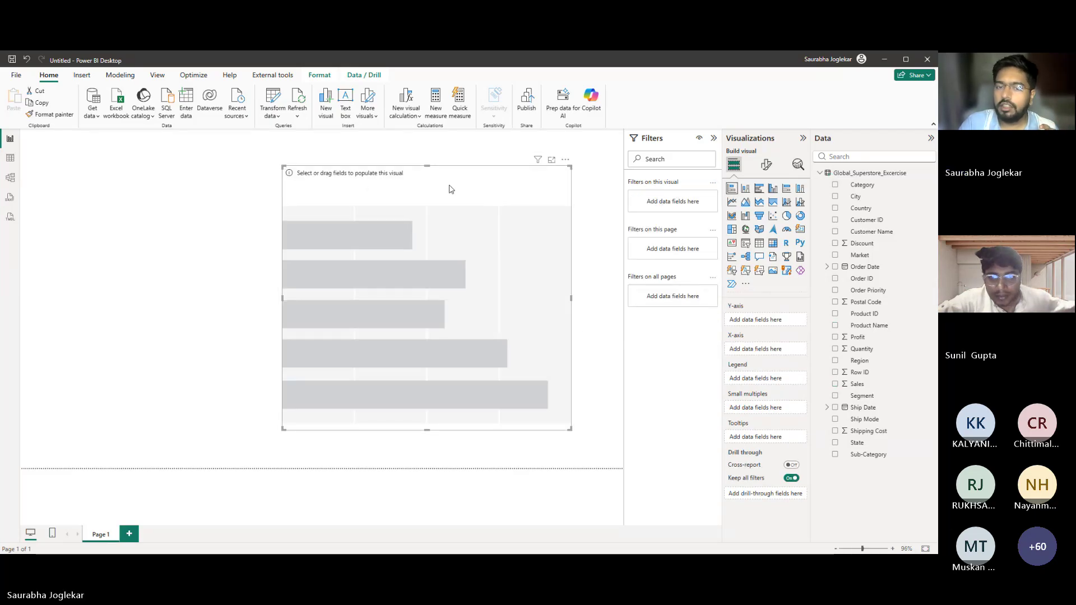
{"action": "key", "text": "Delete"}
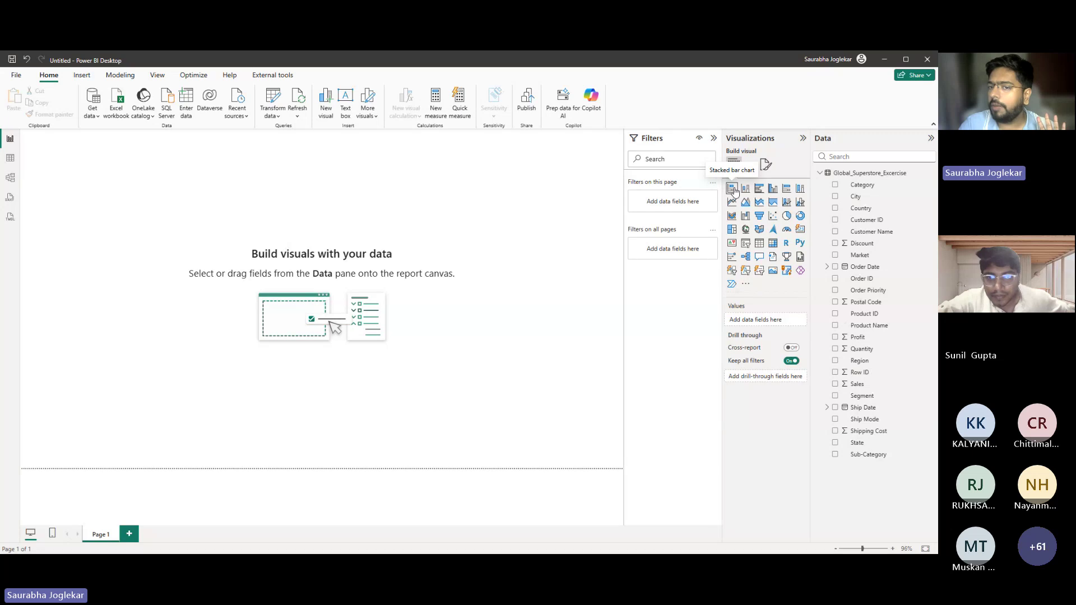
Step: Add a stacked bar chart in the upper middle of the page with Product Name on the Y-axis and Sales on the X-axis
{"action": "left_click", "coordinate": [733, 189]}
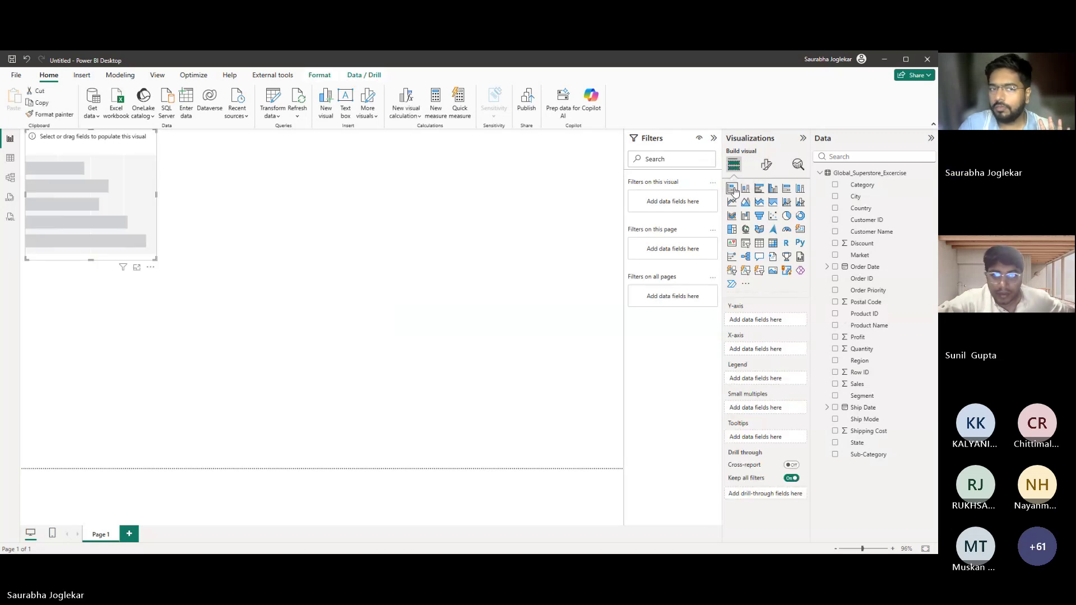
{"action": "left_click_drag", "start_coordinate": [234, 191], "coordinate": [452, 204]}
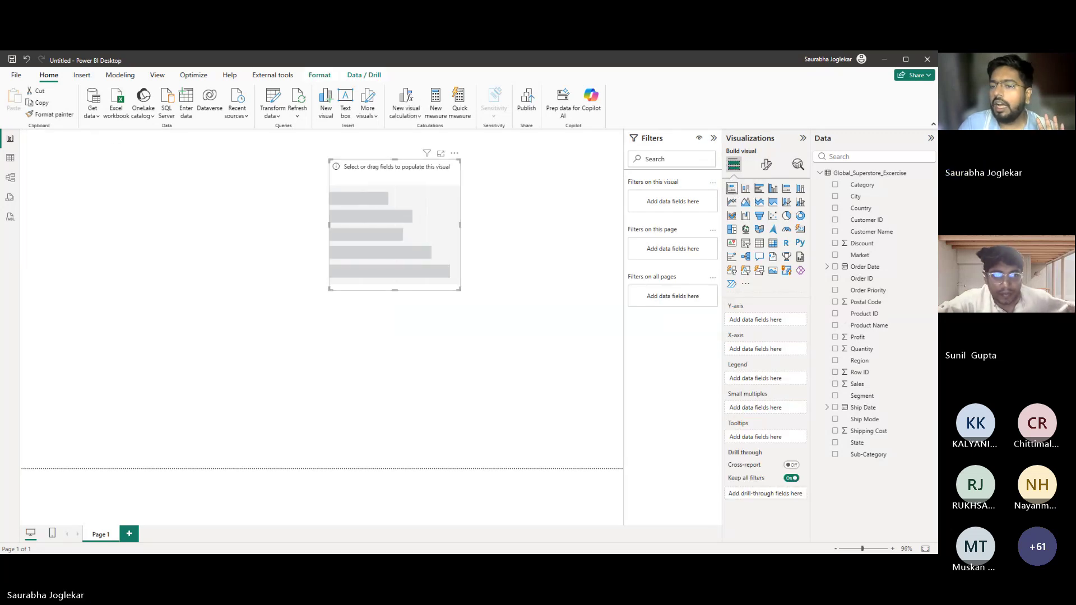
{"action": "left_click_drag", "start_coordinate": [871, 330], "coordinate": [403, 221]}
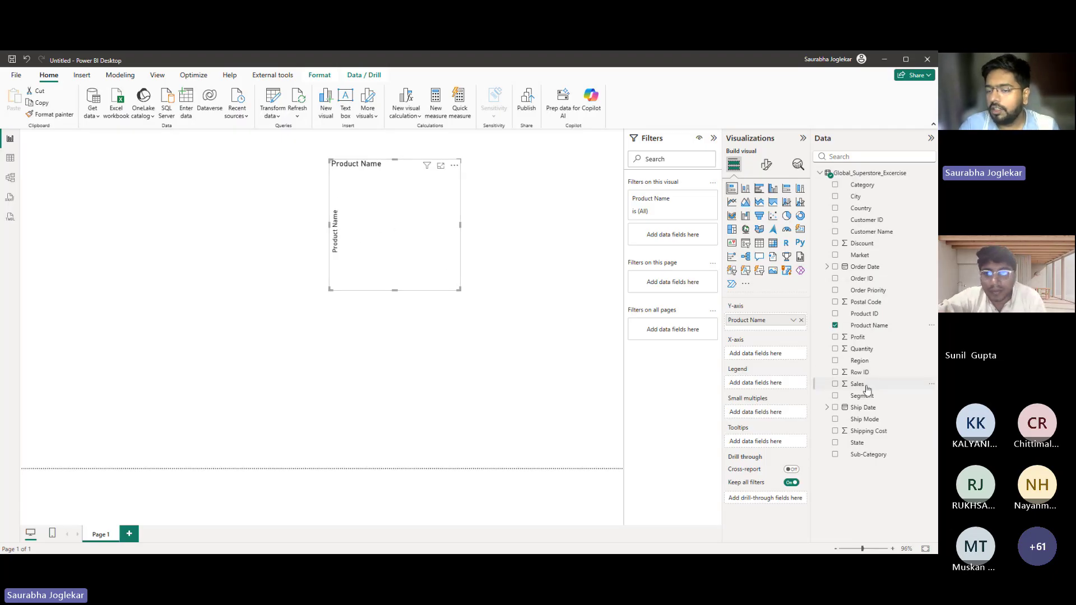
{"action": "left_click_drag", "start_coordinate": [866, 388], "coordinate": [409, 215]}
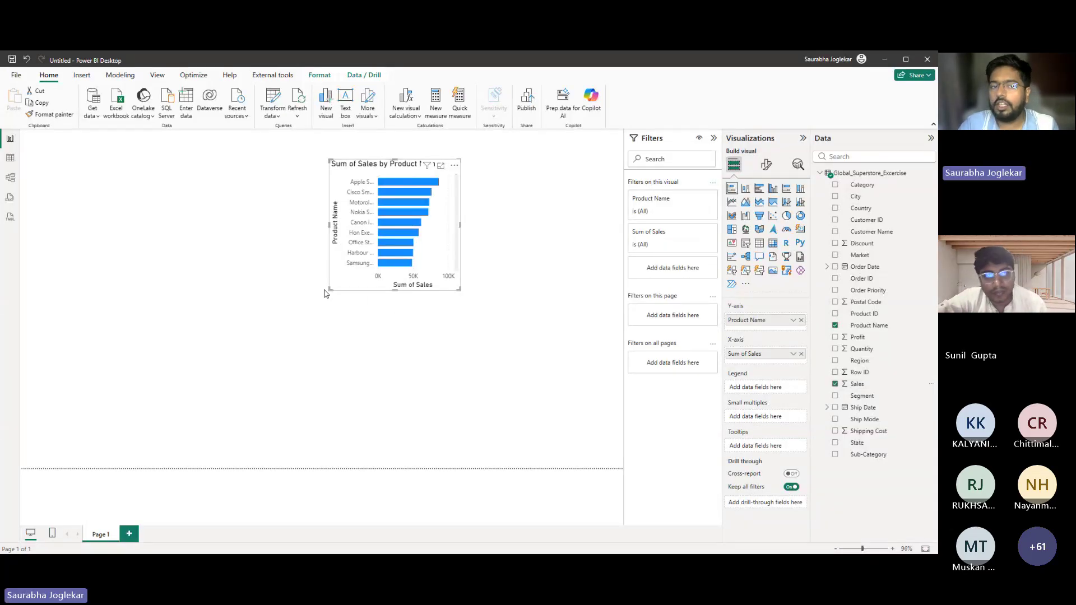
Step: Enlarge the Sales by Product Name chart to fill most of the page height, shift it toward the center and widen it slightly
{"action": "left_click_drag", "start_coordinate": [330, 289], "coordinate": [157, 435]}
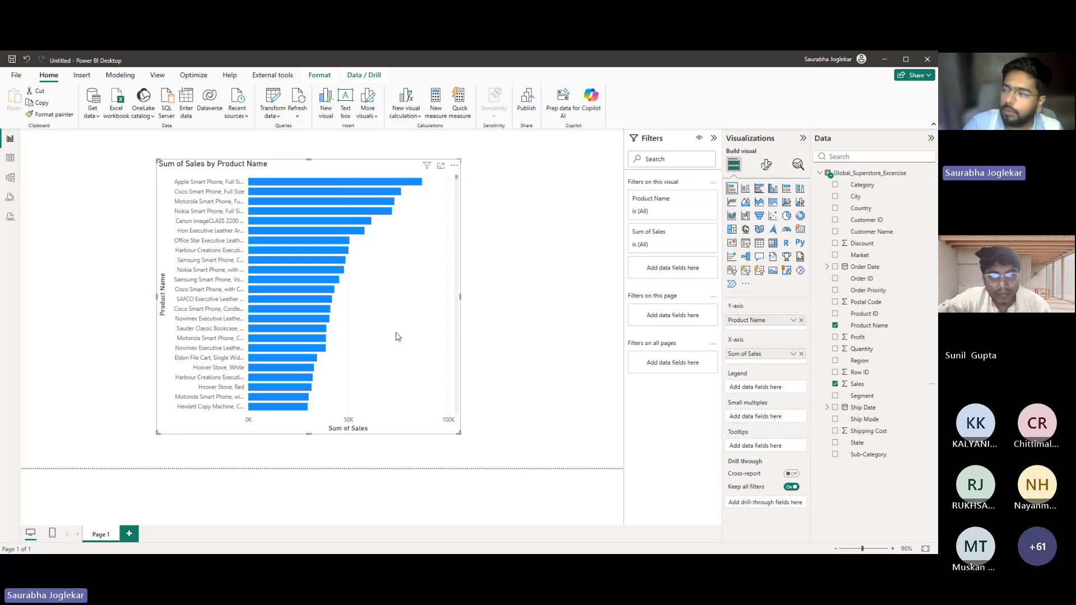
{"action": "left_click_drag", "start_coordinate": [397, 338], "coordinate": [440, 339]}
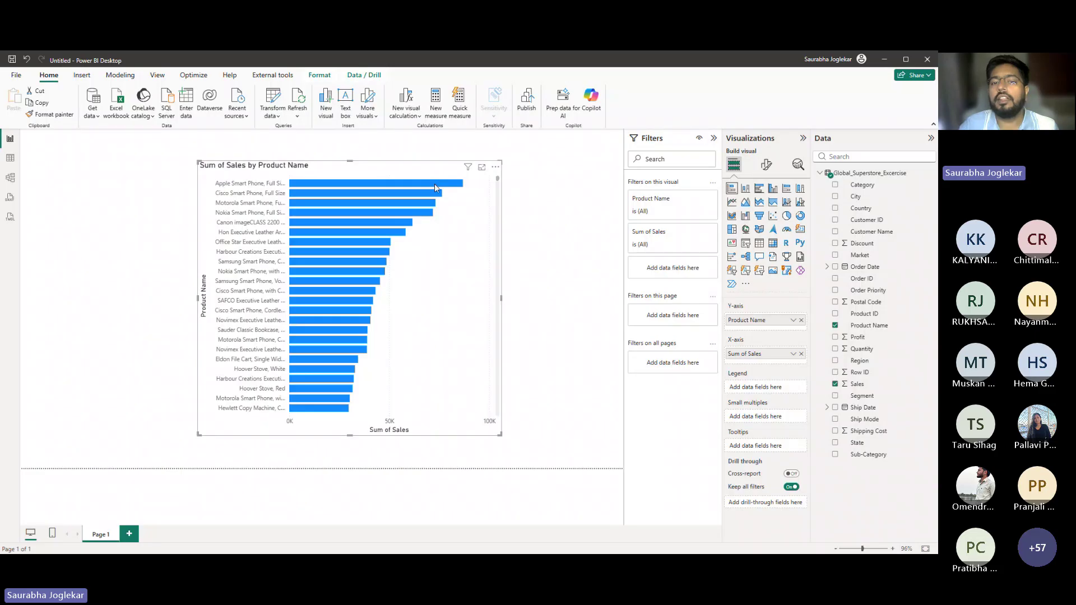
{"action": "mouse_move", "coordinate": [435, 187]}
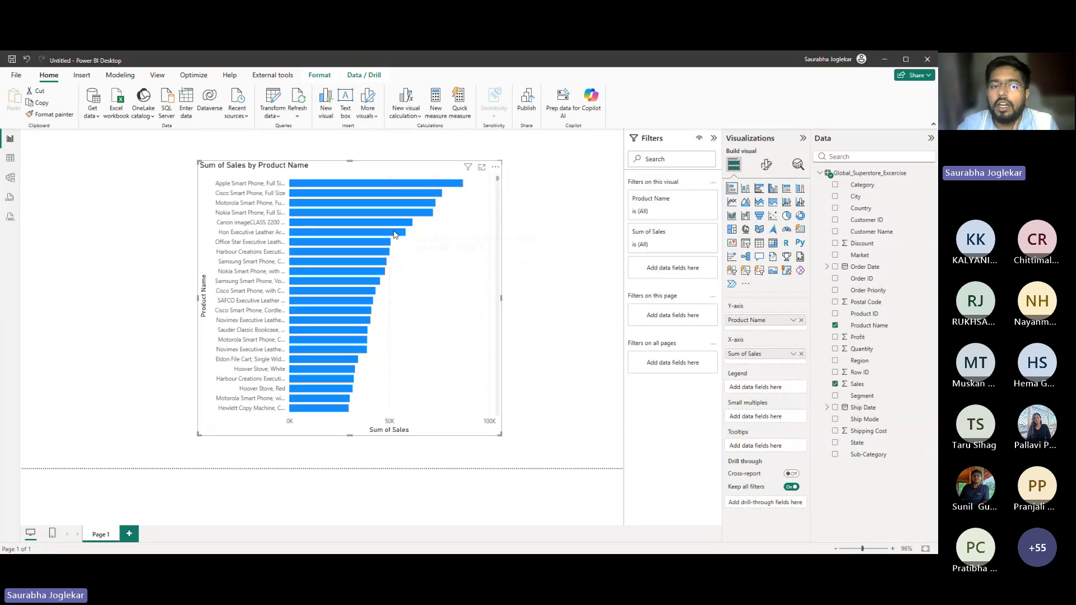
{"action": "mouse_move", "coordinate": [399, 193]}
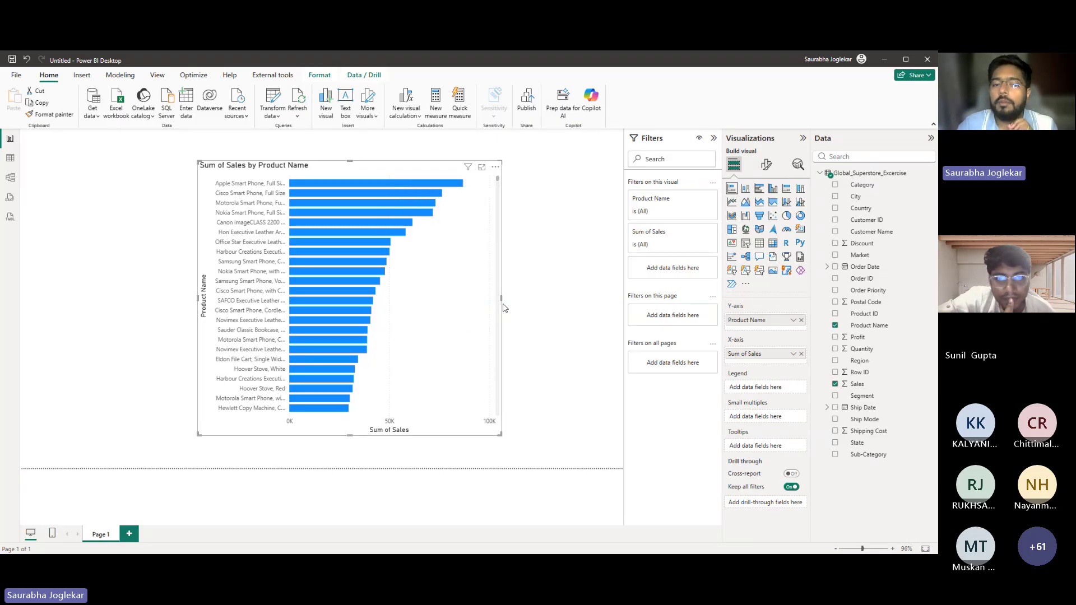
{"action": "left_click_drag", "start_coordinate": [501, 298], "coordinate": [532, 304]}
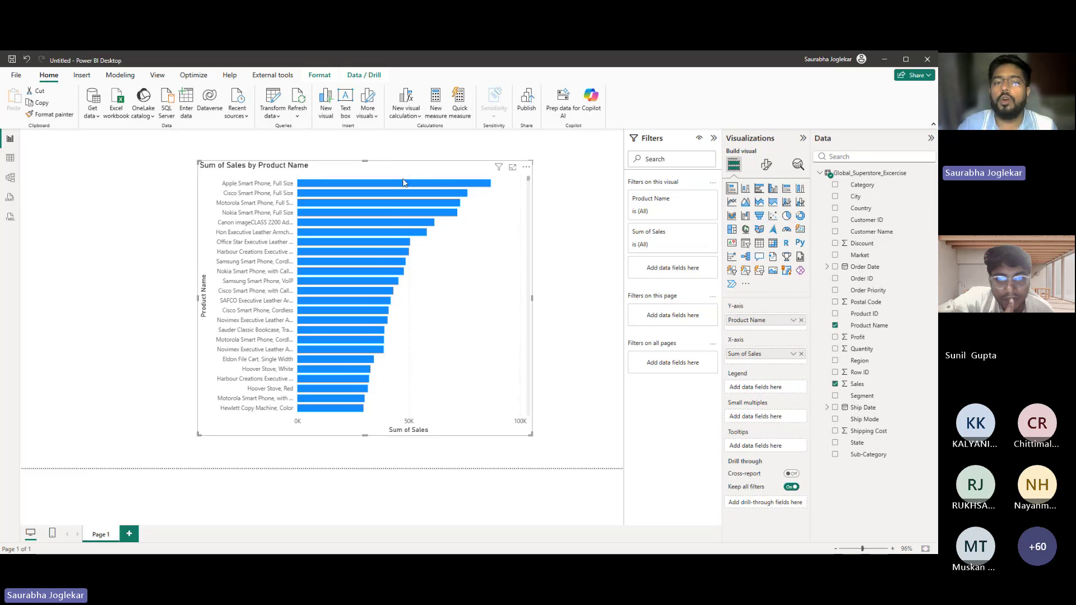
Step: Try out data labels on the Sales by Product Name bar chart, then turn them off again
{"action": "mouse_move", "coordinate": [354, 331]}
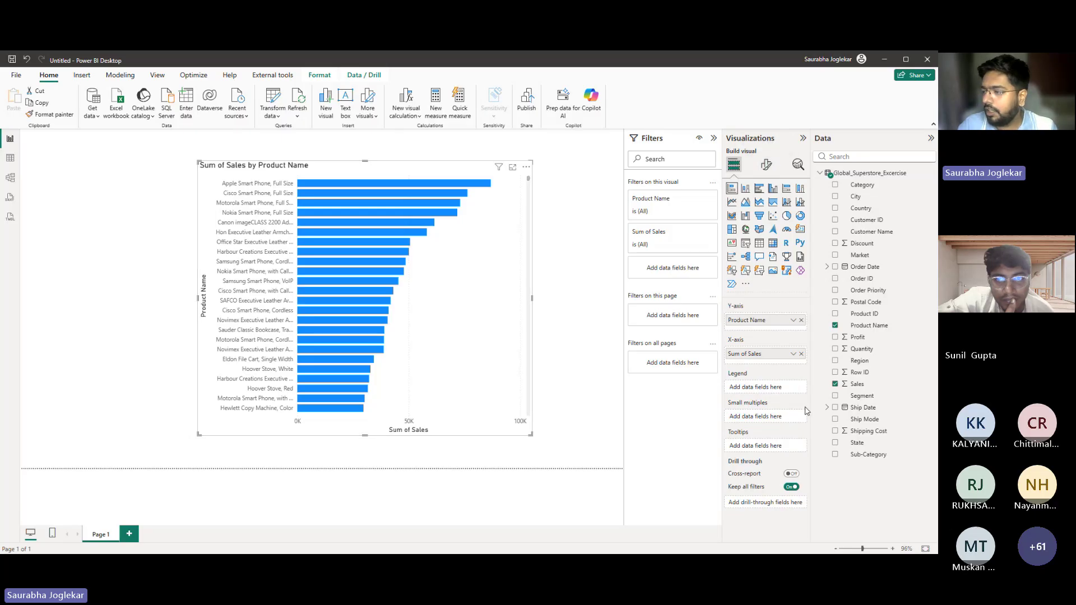
{"action": "left_click", "coordinate": [767, 168]}
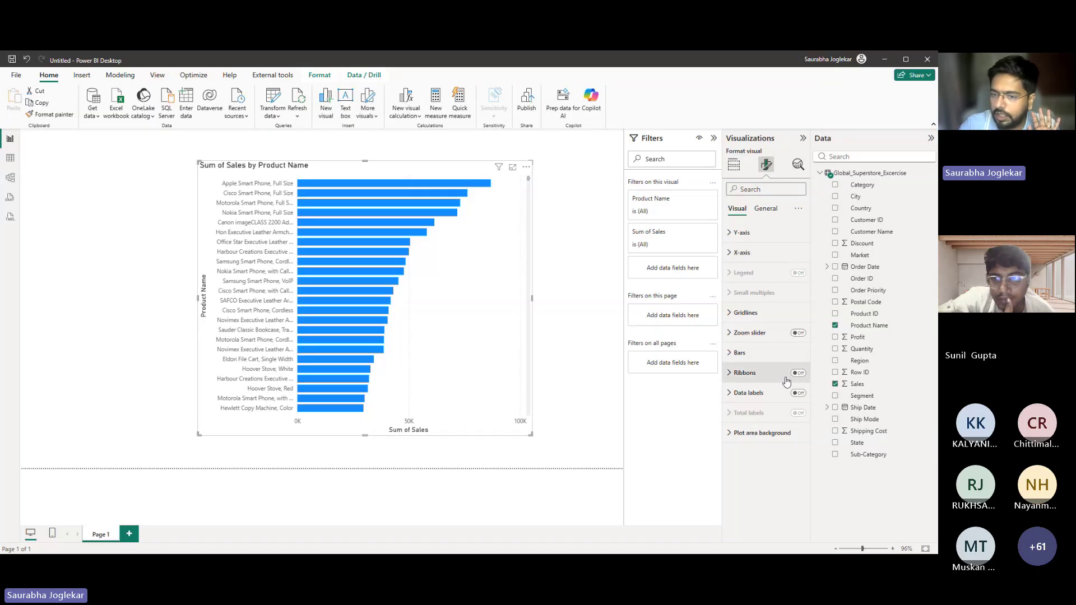
{"action": "left_click", "coordinate": [798, 395]}
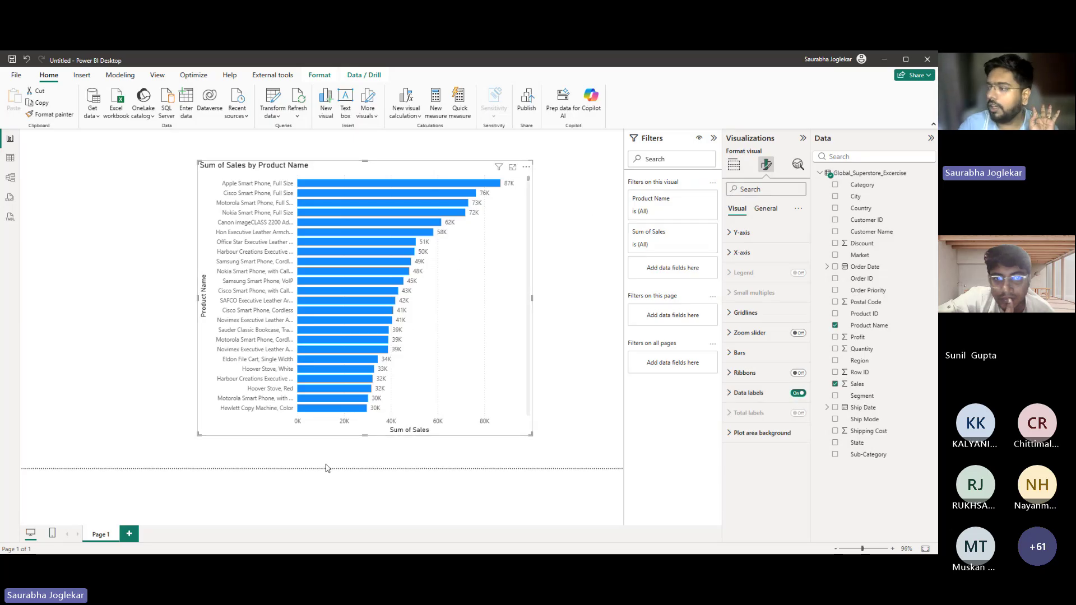
{"action": "left_click", "coordinate": [798, 393]}
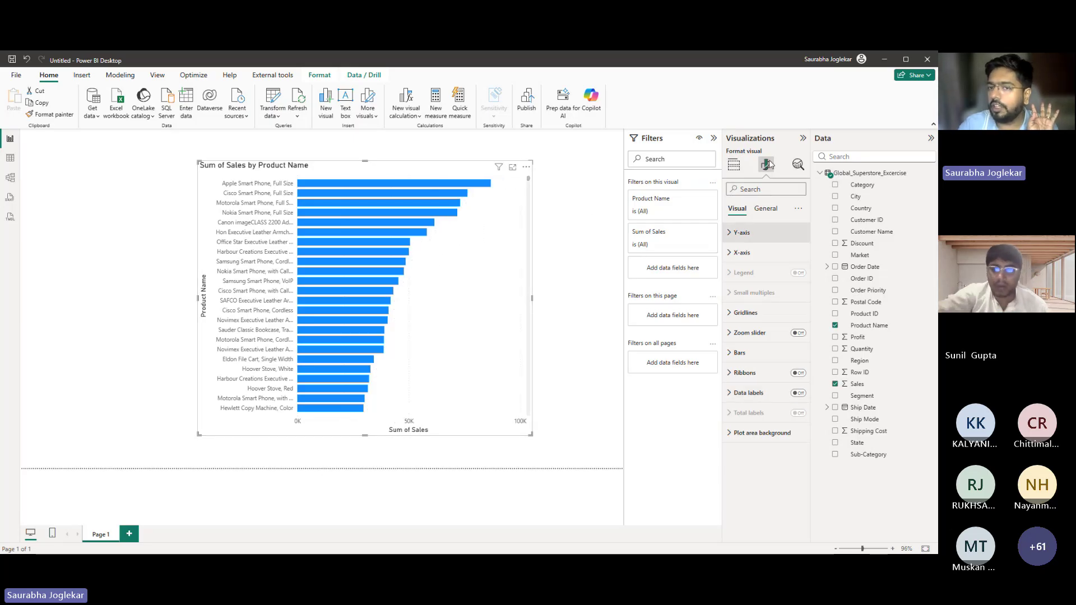
{"action": "left_click", "coordinate": [733, 164]}
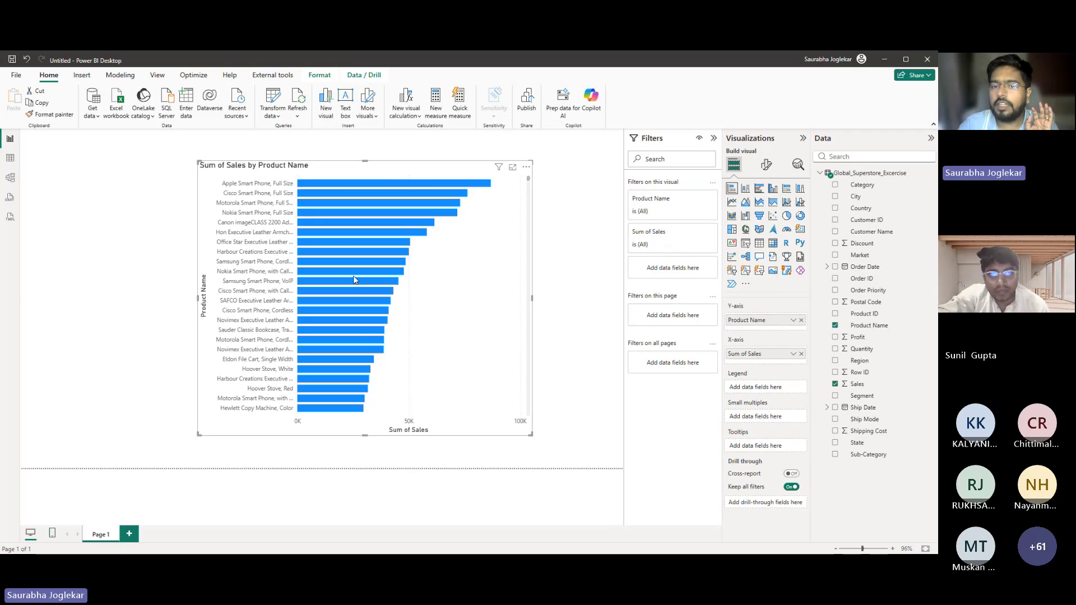
Step: Select the Sales by Product Name chart and turn on data labels in its visual formatting
{"action": "left_click", "coordinate": [598, 330]}
{"action": "left_click", "coordinate": [475, 311]}
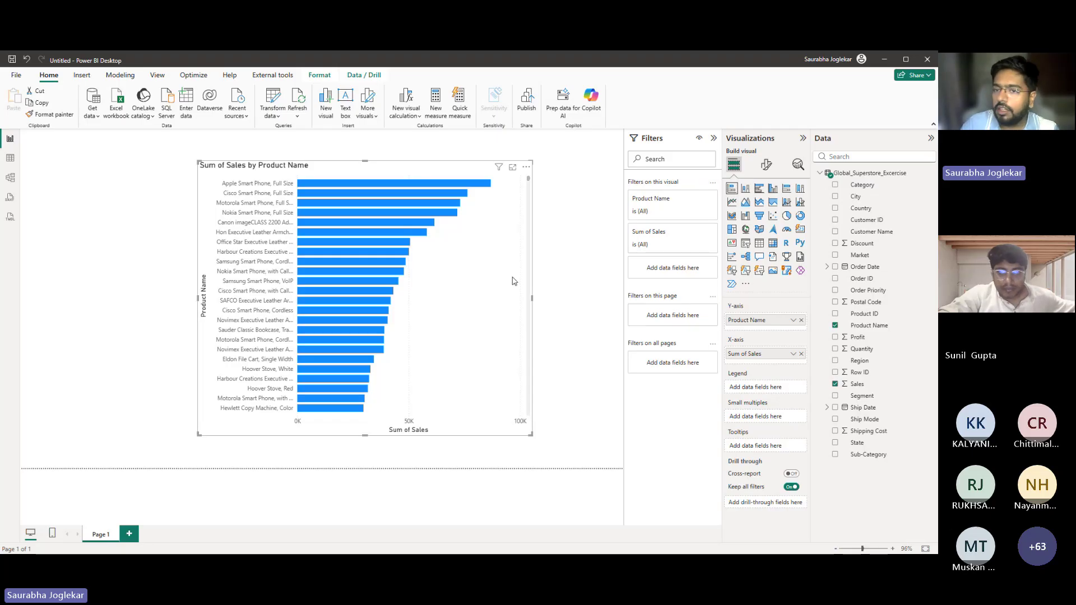
{"action": "left_click", "coordinate": [767, 166]}
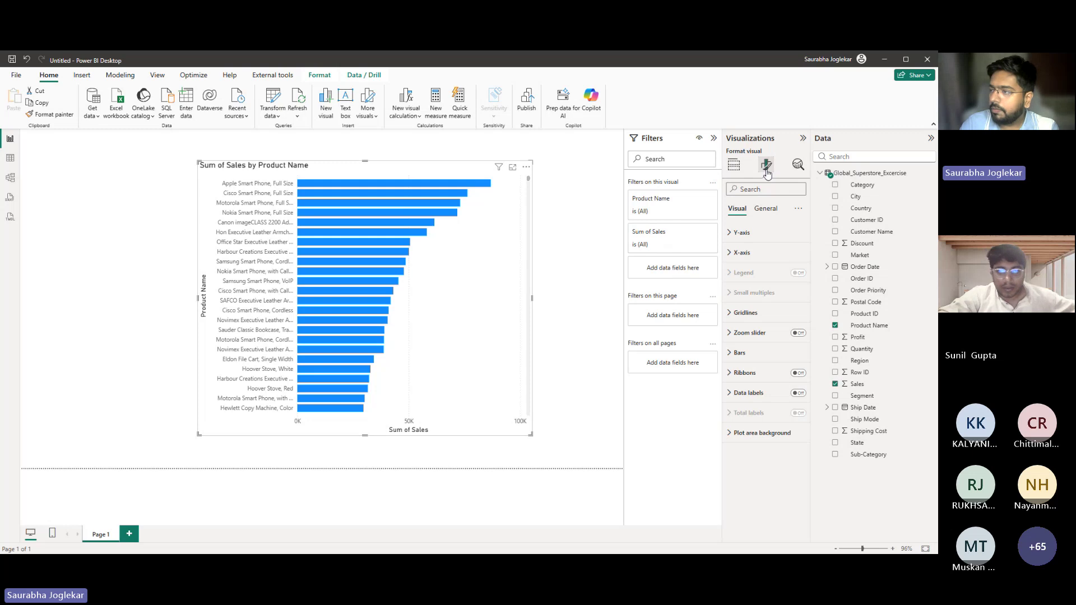
{"action": "left_click", "coordinate": [734, 165]}
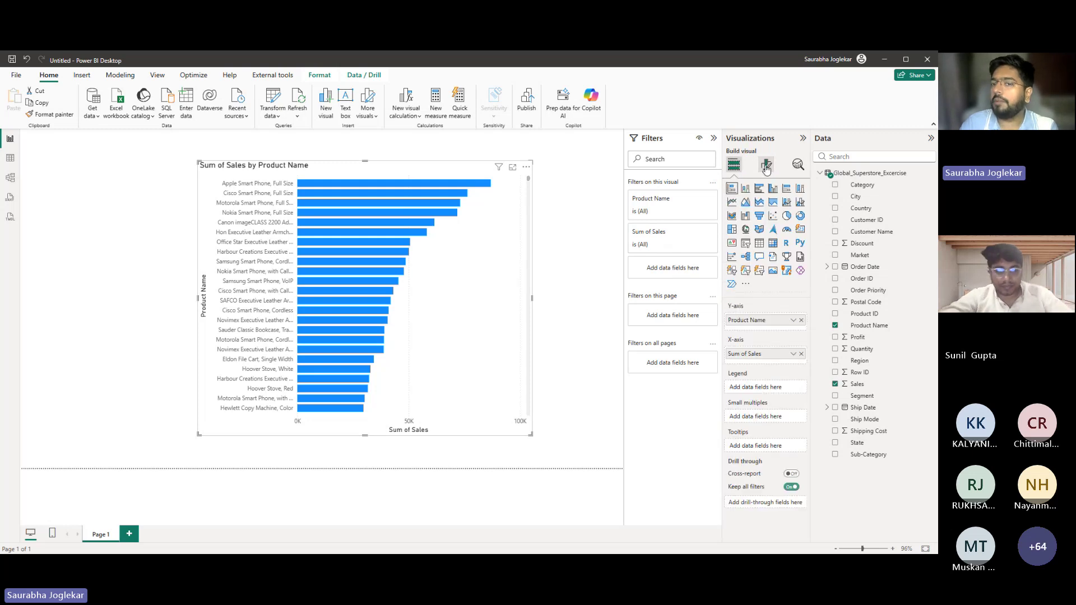
{"action": "left_click", "coordinate": [767, 167]}
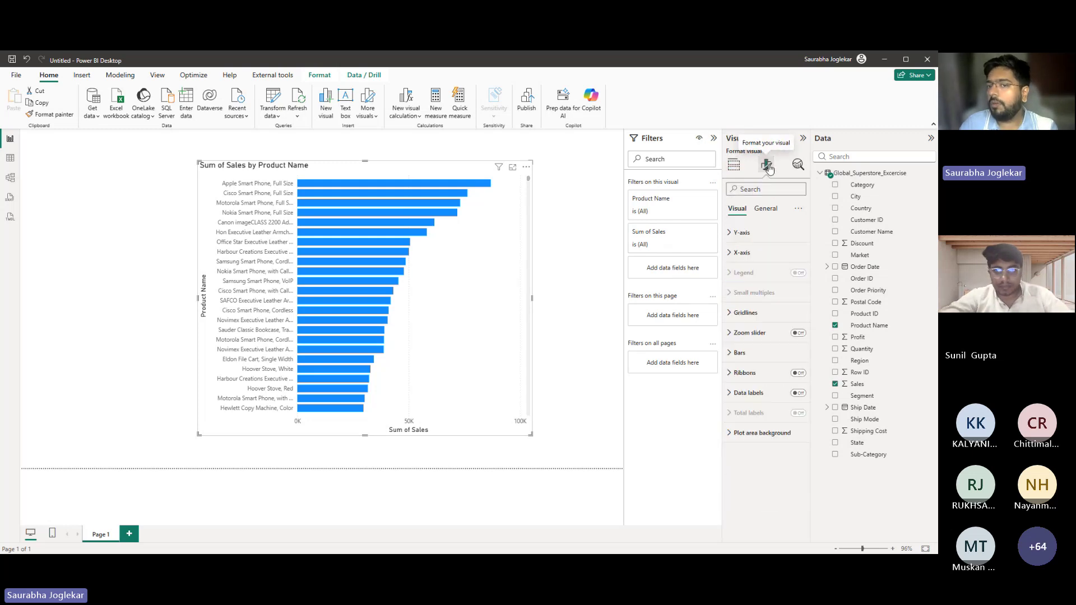
{"action": "left_click", "coordinate": [798, 164]}
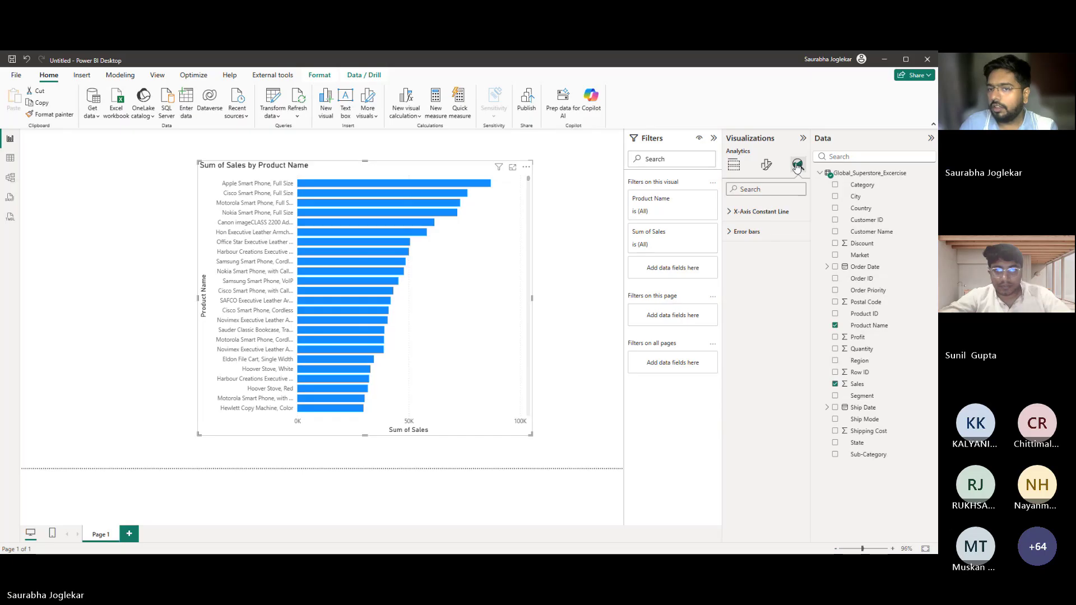
{"action": "left_click", "coordinate": [767, 166]}
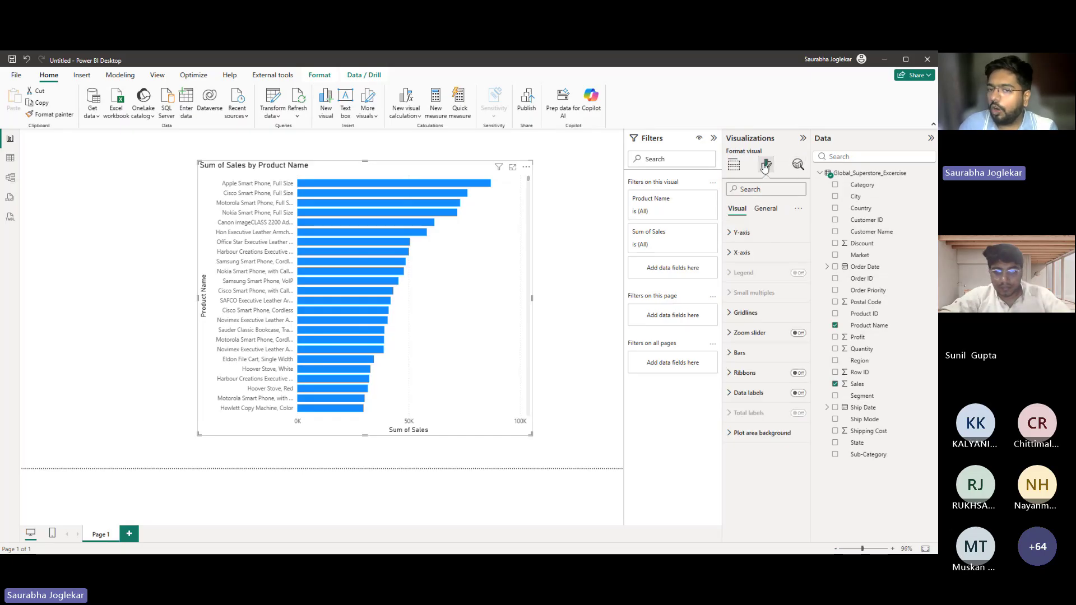
{"action": "left_click", "coordinate": [799, 394]}
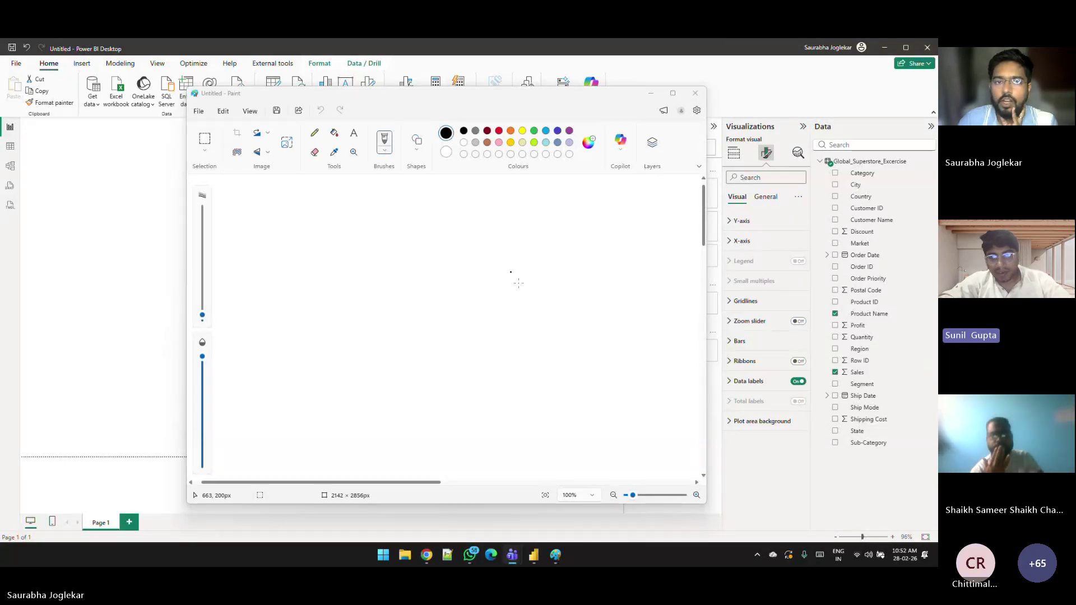
Step: Switch to Paint and maximize its window to get a blank full-size canvas for notes
{"action": "left_click", "coordinate": [535, 97]}
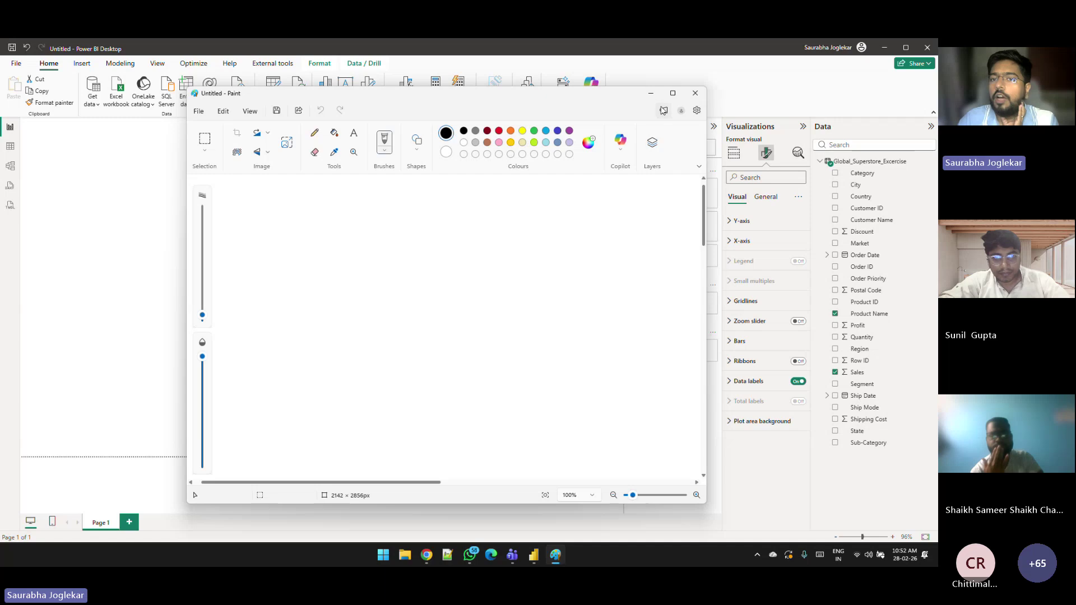
{"action": "left_click", "coordinate": [651, 93]}
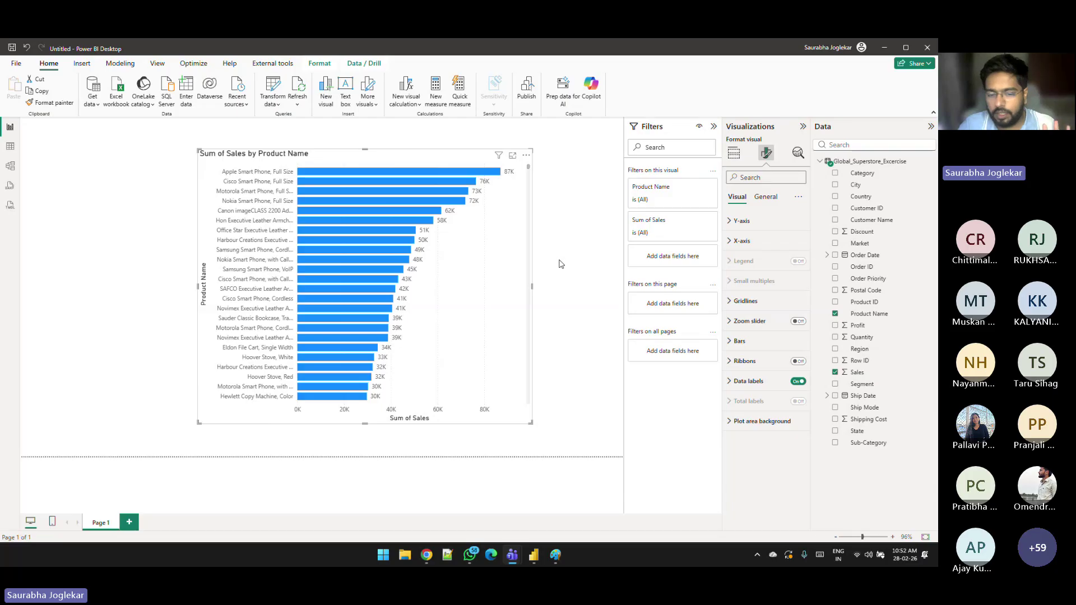
{"action": "mouse_move", "coordinate": [562, 562]}
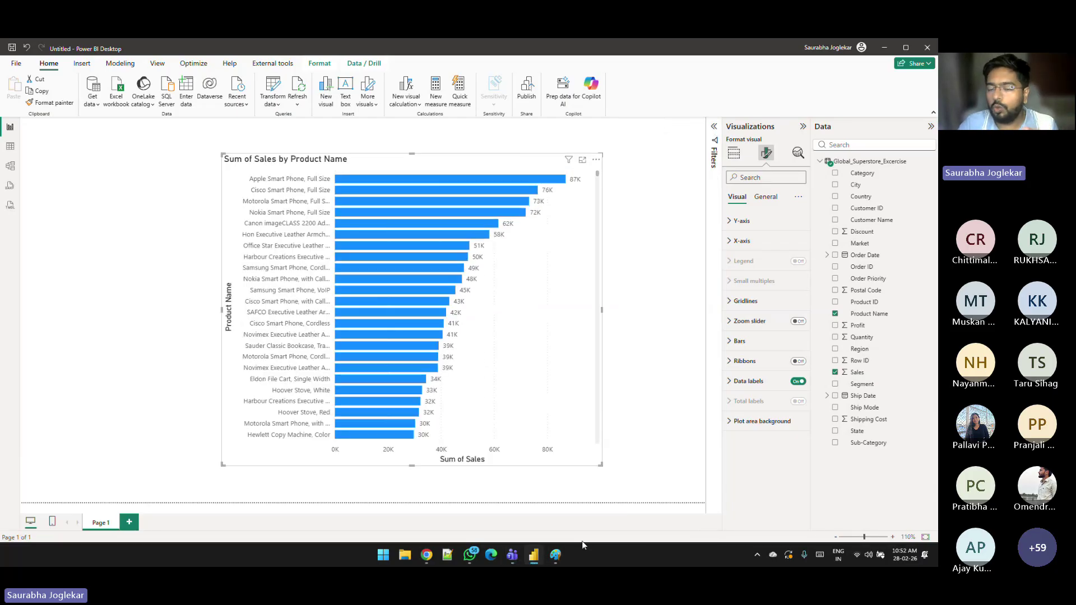
{"action": "left_click", "coordinate": [557, 557]}
{"action": "left_click", "coordinate": [670, 97]}
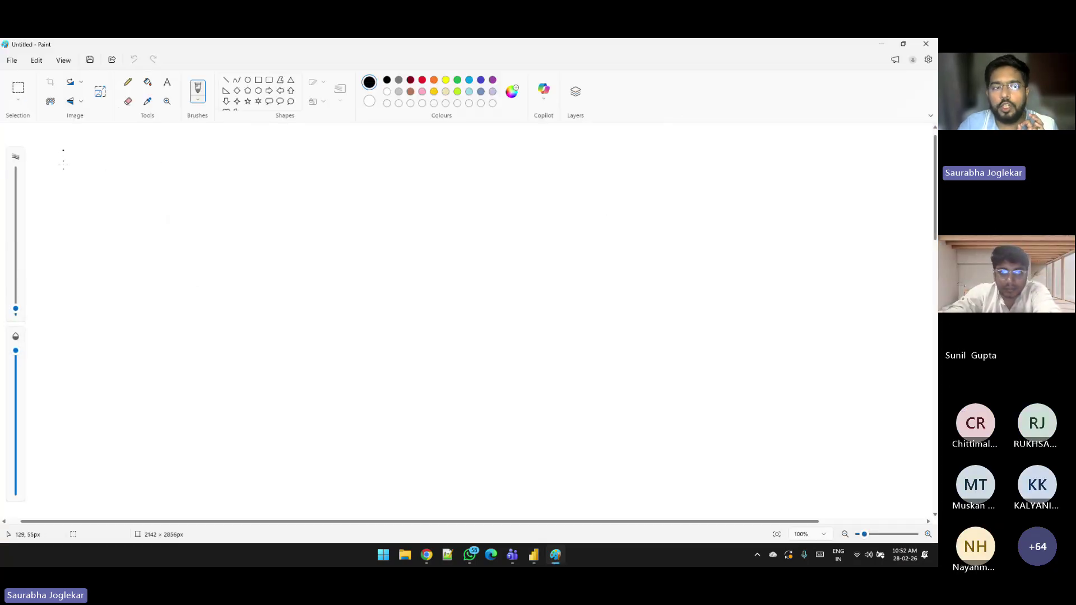
Step: Handwrite "Numeric" with a sigma symbol near the canvas's upper left, and "Date" with a small calendar icon below it
{"action": "mouse_move", "coordinate": [63, 150]}
{"action": "left_mouse_down"}
{"action": "mouse_move", "coordinate": [78, 149]}
{"action": "mouse_move", "coordinate": [85, 132]}
{"action": "mouse_move", "coordinate": [113, 163]}
{"action": "mouse_move", "coordinate": [185, 171]}
{"action": "left_mouse_up"}
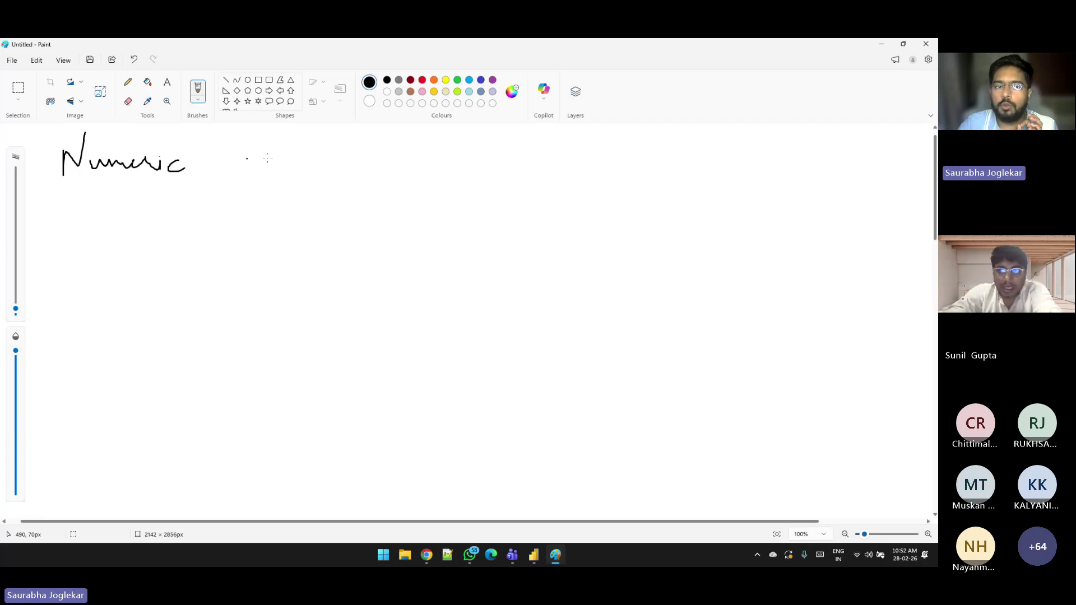
{"action": "mouse_move", "coordinate": [258, 150]}
{"action": "left_mouse_down"}
{"action": "mouse_move", "coordinate": [287, 149]}
{"action": "mouse_move", "coordinate": [276, 172]}
{"action": "mouse_move", "coordinate": [310, 175]}
{"action": "left_mouse_up"}
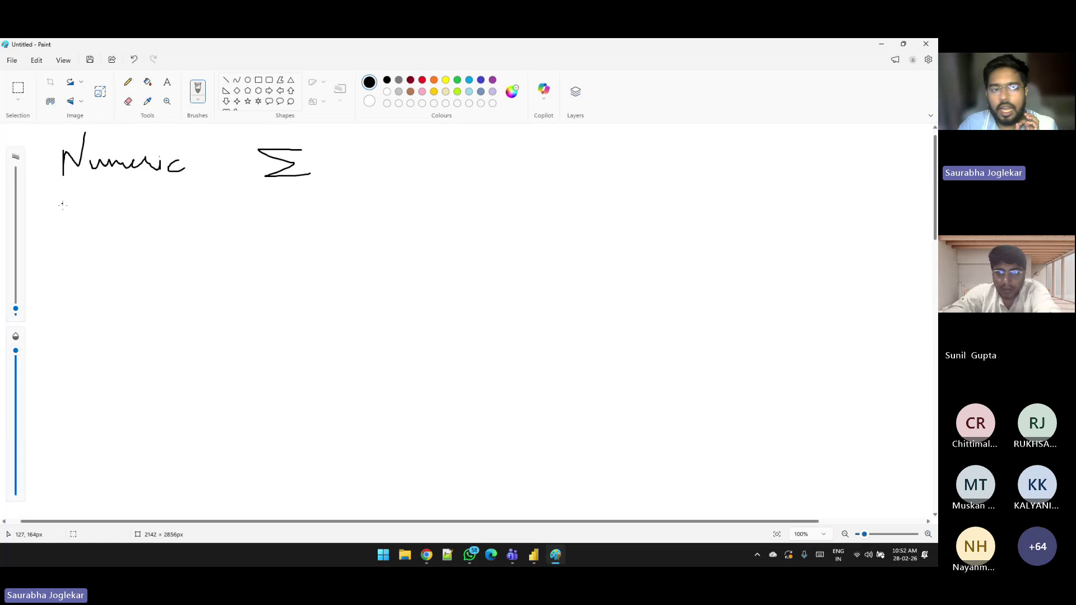
{"action": "left_click_drag", "start_coordinate": [63, 205], "coordinate": [63, 242]}
{"action": "mouse_move", "coordinate": [60, 198]}
{"action": "left_mouse_down"}
{"action": "mouse_move", "coordinate": [75, 210]}
{"action": "mouse_move", "coordinate": [65, 244]}
{"action": "left_mouse_up"}
{"action": "left_click_drag", "start_coordinate": [101, 212], "coordinate": [100, 228]}
{"action": "mouse_move", "coordinate": [105, 208]}
{"action": "left_mouse_down"}
{"action": "mouse_move", "coordinate": [119, 202]}
{"action": "mouse_move", "coordinate": [119, 227]}
{"action": "left_mouse_up"}
{"action": "left_click_drag", "start_coordinate": [124, 206], "coordinate": [128, 227]}
{"action": "left_click_drag", "start_coordinate": [133, 218], "coordinate": [150, 223]}
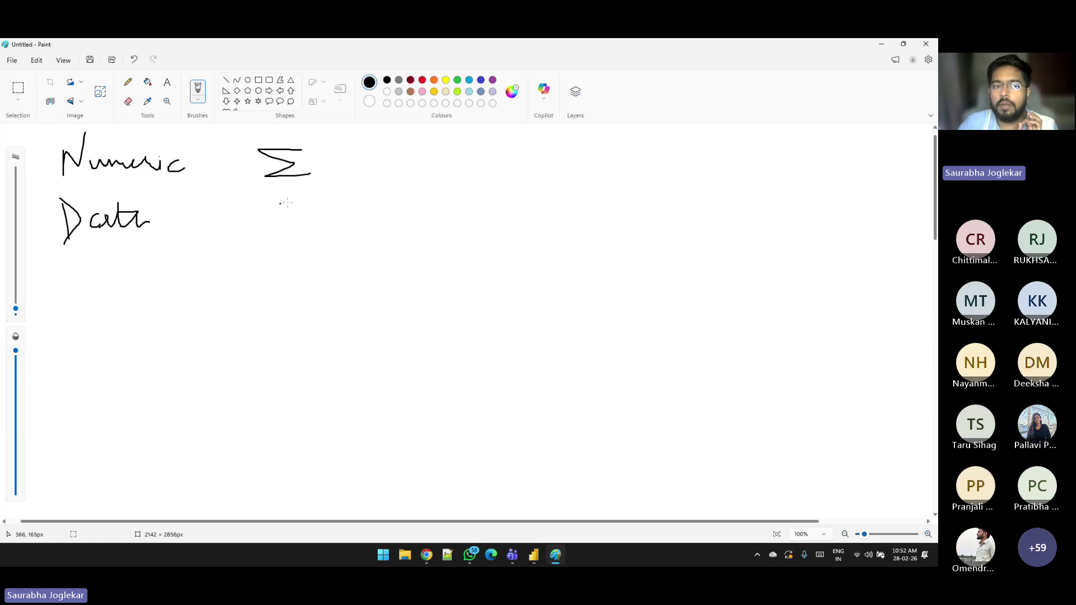
{"action": "mouse_move", "coordinate": [265, 205]}
{"action": "left_mouse_down"}
{"action": "mouse_move", "coordinate": [264, 230]}
{"action": "mouse_move", "coordinate": [305, 230]}
{"action": "mouse_move", "coordinate": [275, 202]}
{"action": "mouse_move", "coordinate": [295, 215]}
{"action": "left_mouse_up"}
{"action": "left_click_drag", "start_coordinate": [272, 224], "coordinate": [297, 224]}
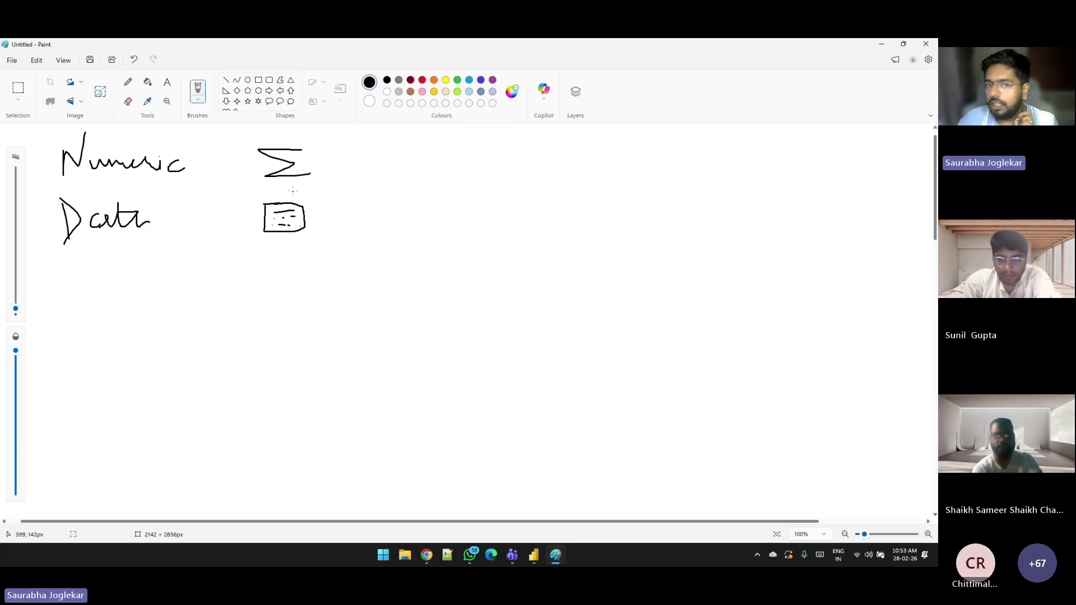
Step: Draw a long vertical divider beside the Numeric and Date notes and handwrite the heading "2 types" to its right
{"action": "left_click_drag", "start_coordinate": [363, 135], "coordinate": [344, 510]}
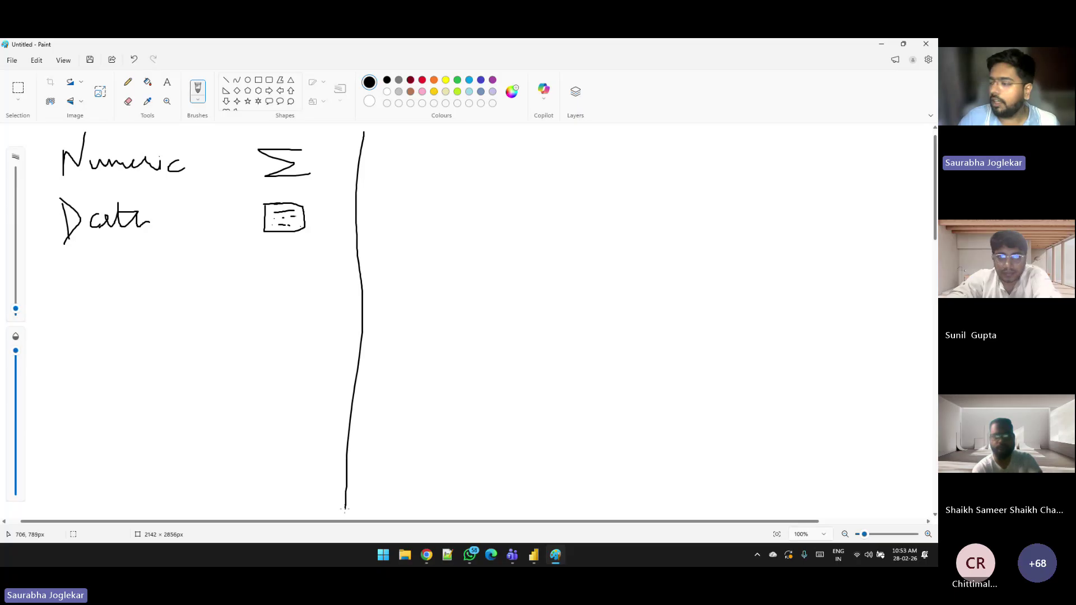
{"action": "left_click_drag", "start_coordinate": [430, 146], "coordinate": [424, 178]}
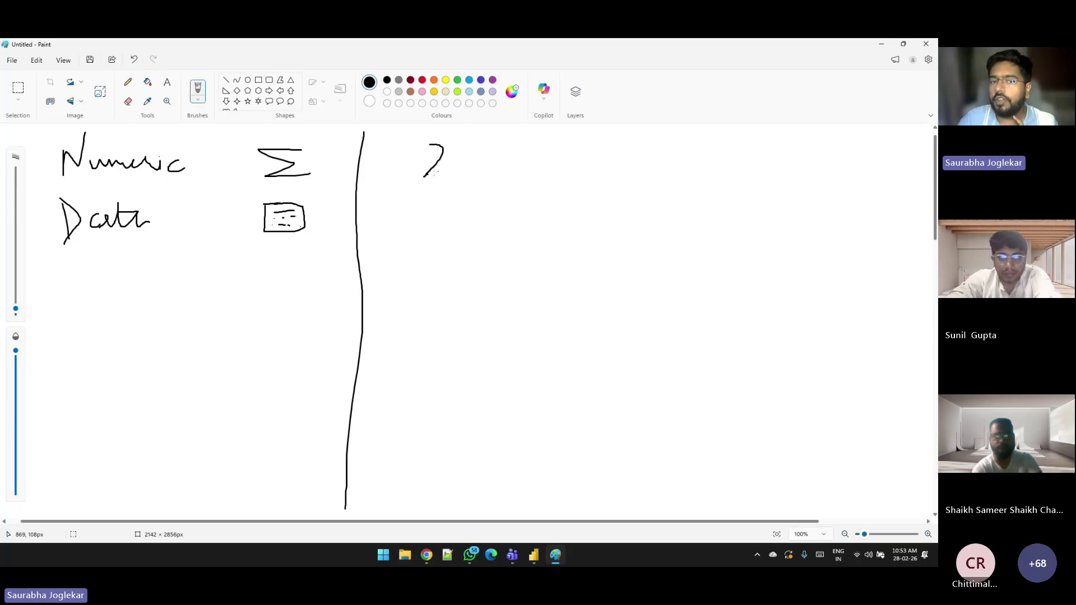
{"action": "mouse_move", "coordinate": [489, 142]}
{"action": "left_mouse_down"}
{"action": "mouse_move", "coordinate": [491, 177]}
{"action": "mouse_move", "coordinate": [525, 192]}
{"action": "mouse_move", "coordinate": [539, 189]}
{"action": "mouse_move", "coordinate": [544, 164]}
{"action": "mouse_move", "coordinate": [578, 168]}
{"action": "left_mouse_up"}
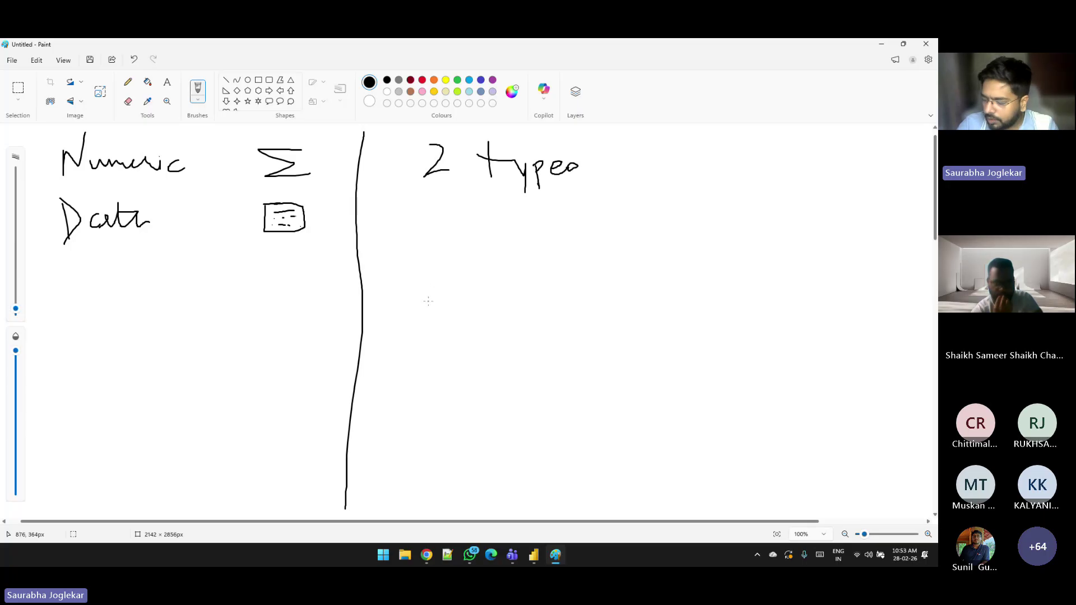
{"action": "left_click", "coordinate": [489, 318]}
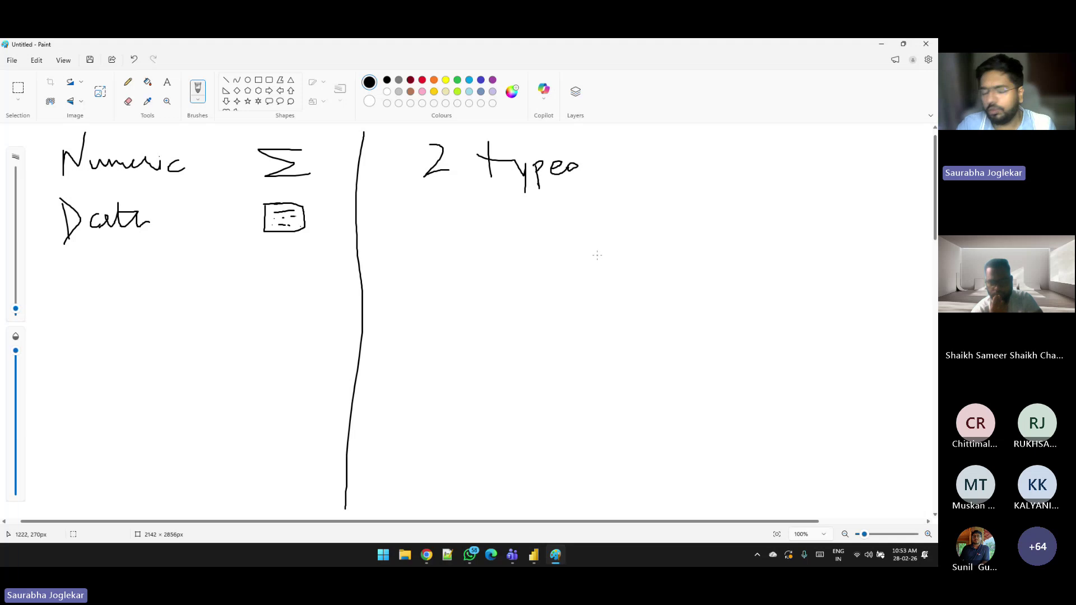
Step: Draw two branches below "2 types" and handwrite "Dimension" under the left one and "Measures" under the right one
{"action": "left_click_drag", "start_coordinate": [520, 188], "coordinate": [453, 229]}
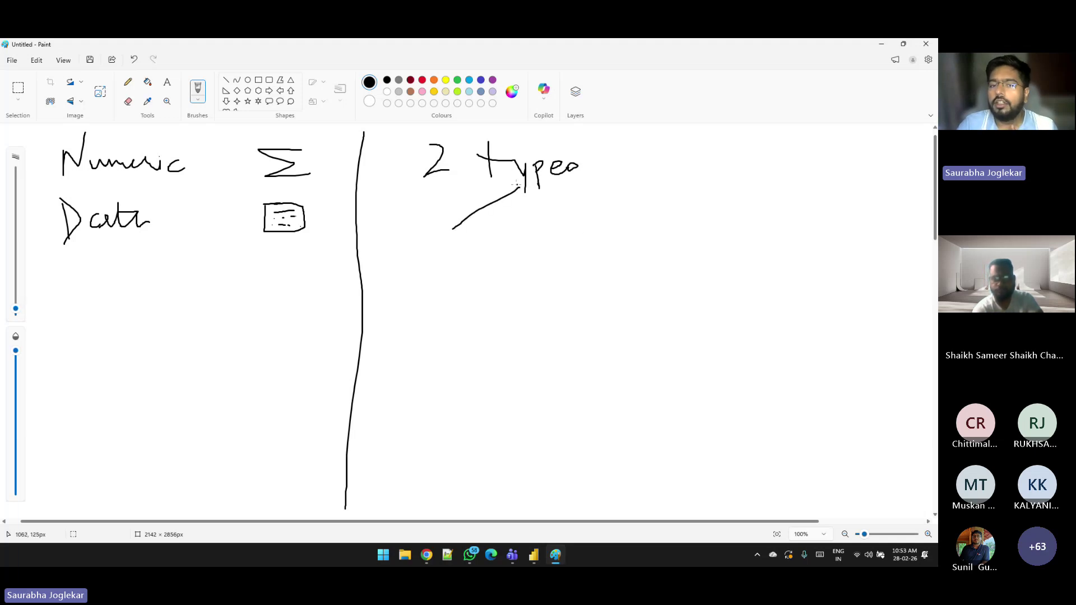
{"action": "left_click_drag", "start_coordinate": [521, 191], "coordinate": [597, 214]}
{"action": "mouse_move", "coordinate": [389, 239]}
{"action": "left_mouse_down"}
{"action": "mouse_move", "coordinate": [390, 267]}
{"action": "mouse_move", "coordinate": [486, 268]}
{"action": "left_mouse_up"}
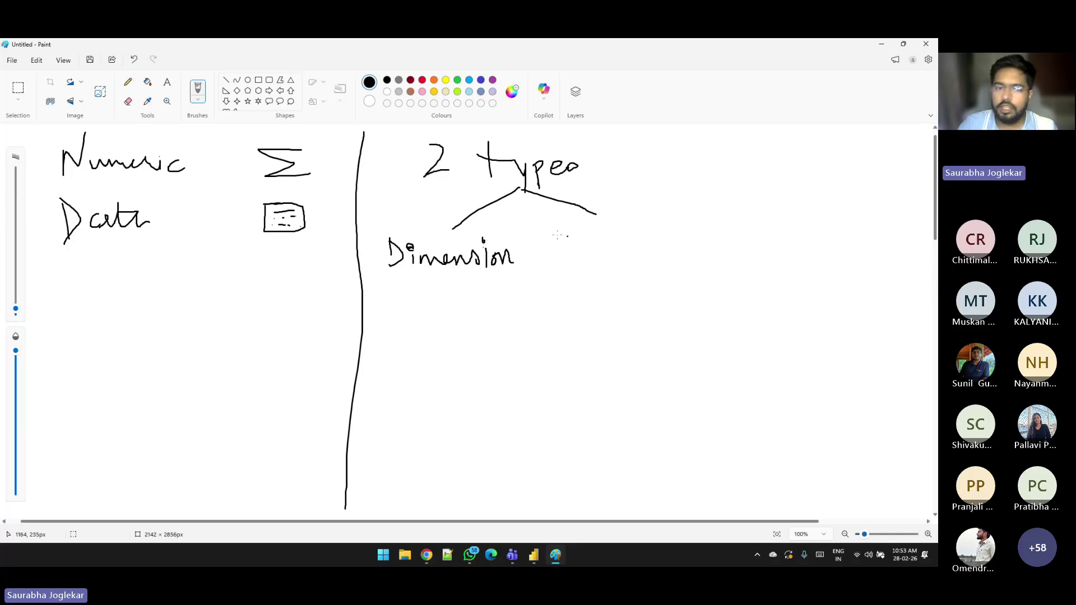
{"action": "mouse_move", "coordinate": [598, 261]}
{"action": "left_mouse_down"}
{"action": "mouse_move", "coordinate": [613, 251]}
{"action": "mouse_move", "coordinate": [623, 262]}
{"action": "mouse_move", "coordinate": [659, 259]}
{"action": "left_mouse_up"}
{"action": "left_click_drag", "start_coordinate": [654, 259], "coordinate": [720, 258]}
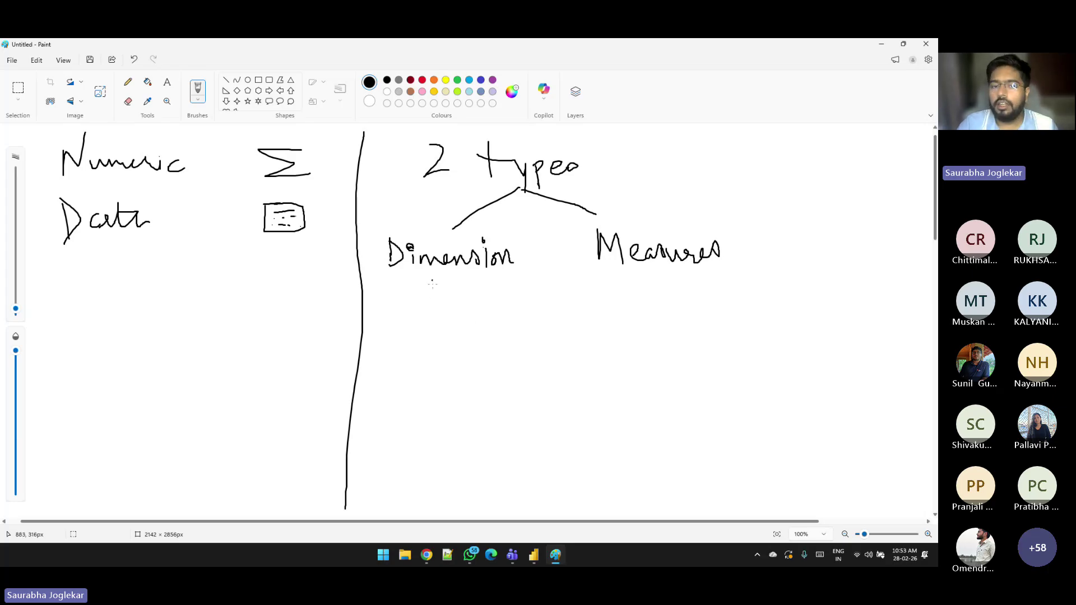
Step: Draw a downward arrow below "Dimension" and handwrite "Categorical" and "textual" beneath it
{"action": "mouse_move", "coordinate": [432, 283]}
{"action": "left_mouse_down"}
{"action": "mouse_move", "coordinate": [410, 331]}
{"action": "mouse_move", "coordinate": [447, 321]}
{"action": "left_mouse_up"}
{"action": "left_click_drag", "start_coordinate": [452, 332], "coordinate": [498, 332]}
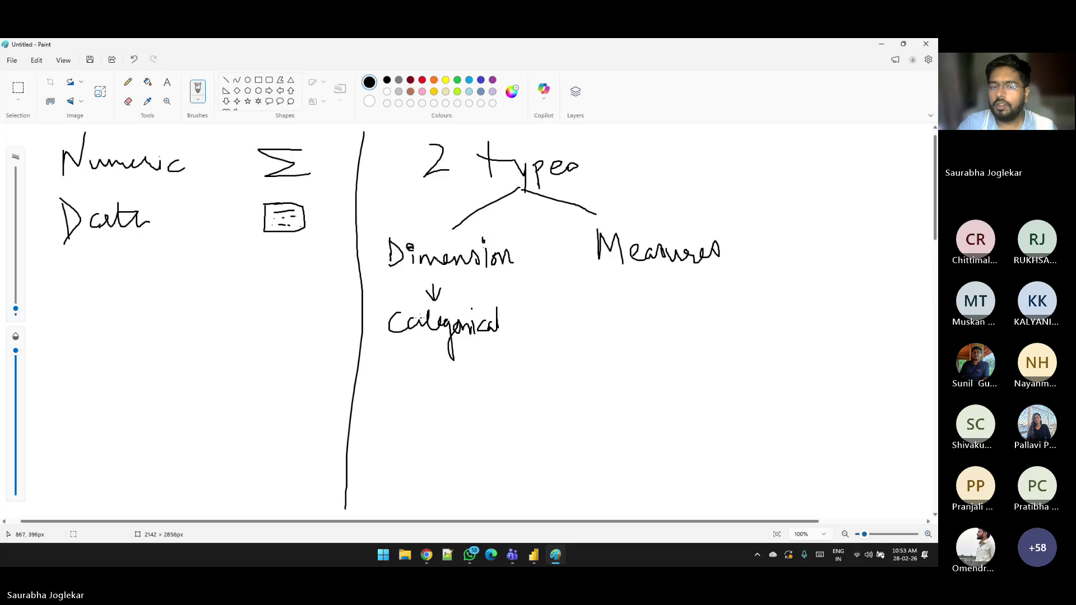
{"action": "mouse_move", "coordinate": [407, 352]}
{"action": "left_mouse_down"}
{"action": "mouse_move", "coordinate": [409, 382]}
{"action": "mouse_move", "coordinate": [476, 368]}
{"action": "mouse_move", "coordinate": [496, 379]}
{"action": "left_mouse_up"}
{"action": "left_click_drag", "start_coordinate": [504, 350], "coordinate": [507, 379]}
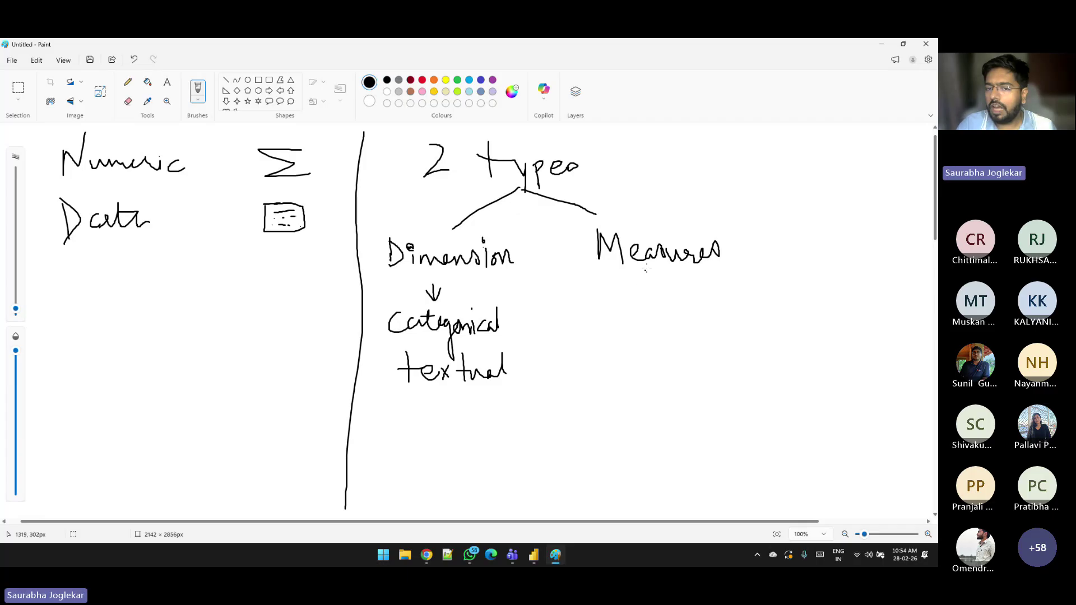
Step: Draw an arrow from "Measures" down to handwritten "Numerical", and another from there down to "Rolled Up"
{"action": "mouse_move", "coordinate": [648, 267]}
{"action": "left_mouse_down"}
{"action": "mouse_move", "coordinate": [651, 296]}
{"action": "mouse_move", "coordinate": [657, 281]}
{"action": "left_mouse_up"}
{"action": "mouse_move", "coordinate": [612, 331]}
{"action": "left_mouse_down"}
{"action": "mouse_move", "coordinate": [627, 328]}
{"action": "mouse_move", "coordinate": [633, 304]}
{"action": "mouse_move", "coordinate": [655, 321]}
{"action": "mouse_move", "coordinate": [674, 314]}
{"action": "mouse_move", "coordinate": [695, 332]}
{"action": "mouse_move", "coordinate": [737, 334]}
{"action": "left_mouse_up"}
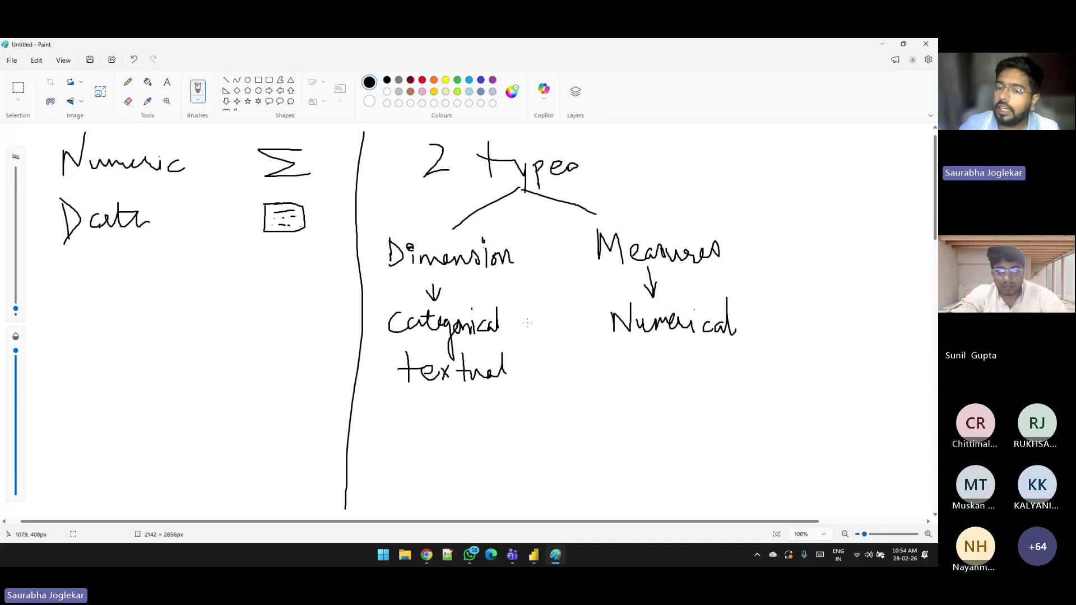
{"action": "left_click_drag", "start_coordinate": [665, 335], "coordinate": [666, 373]}
{"action": "left_click_drag", "start_coordinate": [659, 358], "coordinate": [672, 356]}
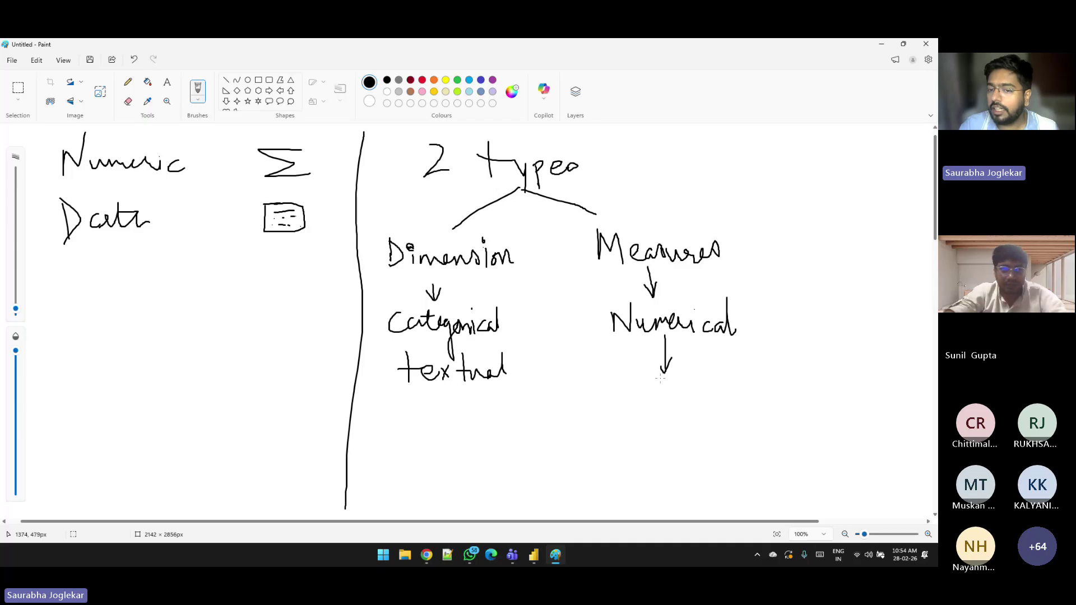
{"action": "mouse_move", "coordinate": [638, 392]}
{"action": "left_mouse_down"}
{"action": "mouse_move", "coordinate": [640, 408]}
{"action": "mouse_move", "coordinate": [644, 399]}
{"action": "mouse_move", "coordinate": [661, 410]}
{"action": "mouse_move", "coordinate": [673, 396]}
{"action": "mouse_move", "coordinate": [688, 407]}
{"action": "left_mouse_up"}
{"action": "mouse_move", "coordinate": [697, 383]}
{"action": "left_mouse_down"}
{"action": "mouse_move", "coordinate": [699, 413]}
{"action": "mouse_move", "coordinate": [717, 392]}
{"action": "mouse_move", "coordinate": [728, 413]}
{"action": "left_mouse_up"}
{"action": "mouse_move", "coordinate": [743, 395]}
{"action": "left_mouse_down"}
{"action": "mouse_move", "coordinate": [735, 405]}
{"action": "mouse_move", "coordinate": [739, 368]}
{"action": "mouse_move", "coordinate": [760, 386]}
{"action": "mouse_move", "coordinate": [774, 371]}
{"action": "mouse_move", "coordinate": [784, 426]}
{"action": "mouse_move", "coordinate": [779, 399]}
{"action": "mouse_move", "coordinate": [784, 406]}
{"action": "left_mouse_up"}
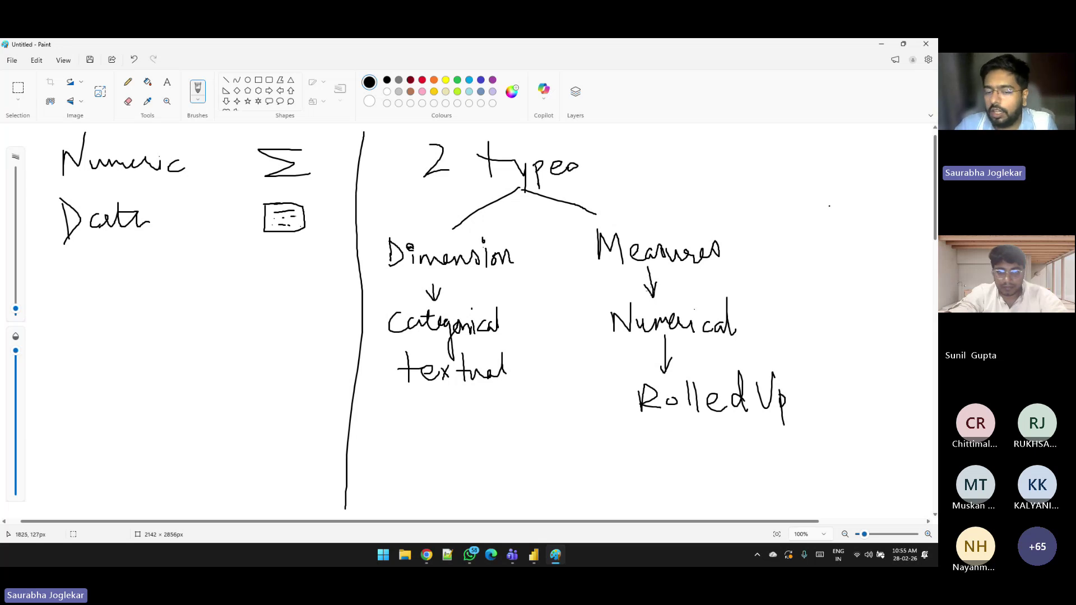
Step: Switch back to Power BI and examine the fields assigned to the Sales by Product Name chart's axes
{"action": "left_click", "coordinate": [533, 555]}
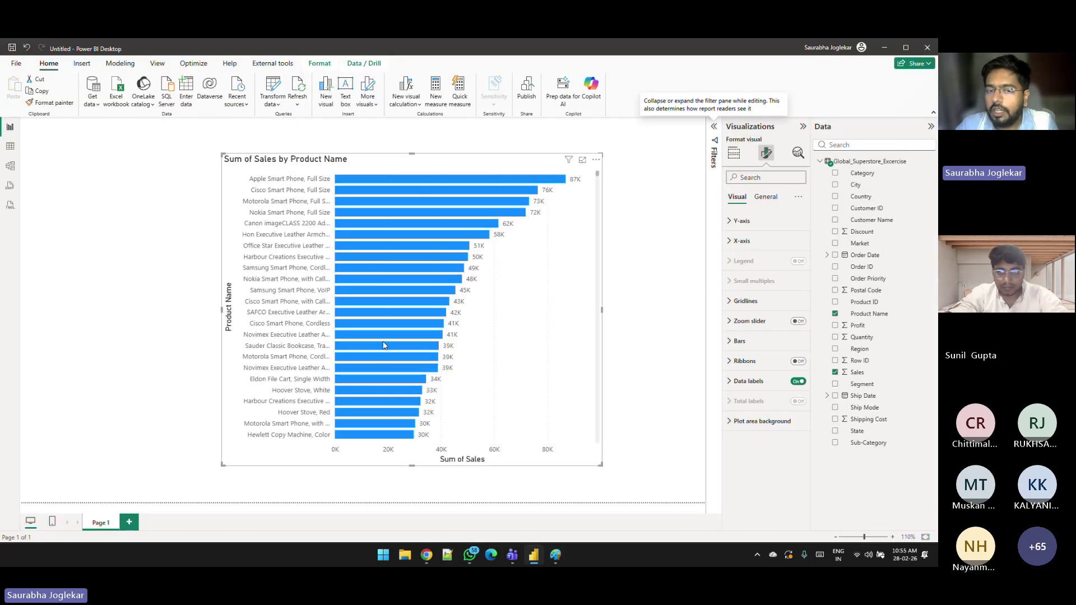
{"action": "left_click", "coordinate": [734, 152]}
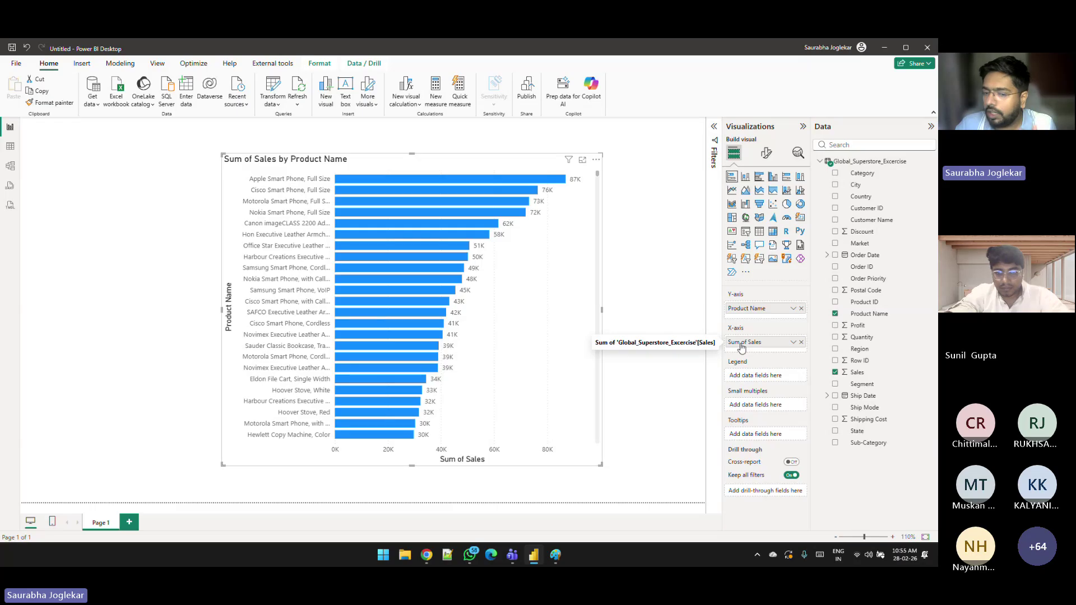
{"action": "mouse_move", "coordinate": [563, 563]}
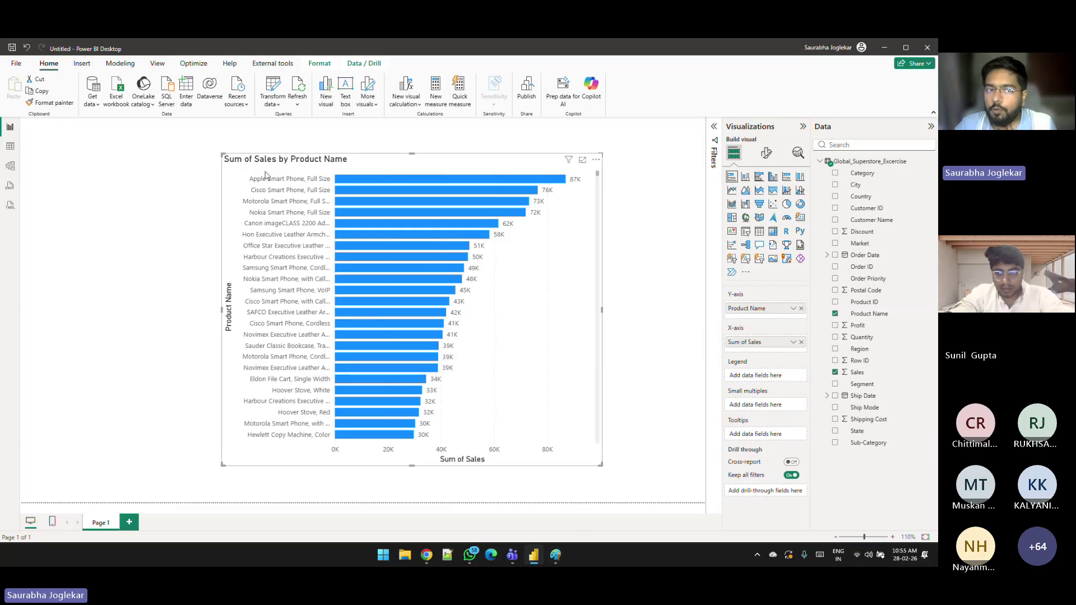
Step: Switch to the Paint sketch and handwrite "/ Agg" after "Rolled Up" in the Measures branch
{"action": "mouse_move", "coordinate": [369, 192]}
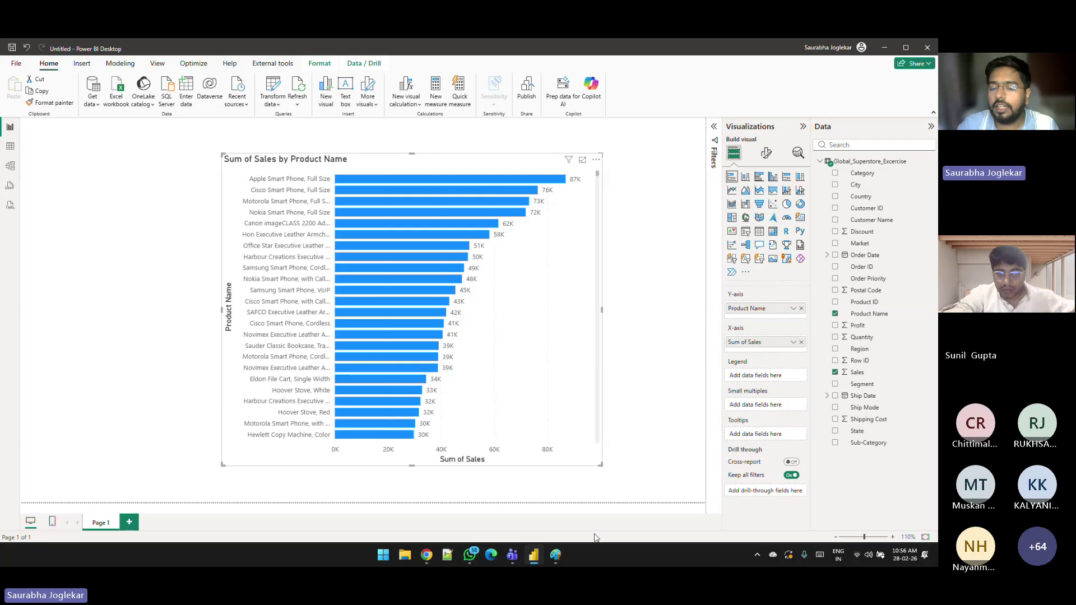
{"action": "key", "text": "alt+Tab"}
{"action": "mouse_move", "coordinate": [810, 372]}
{"action": "left_mouse_down"}
{"action": "mouse_move", "coordinate": [805, 424]}
{"action": "mouse_move", "coordinate": [839, 423]}
{"action": "mouse_move", "coordinate": [846, 397]}
{"action": "left_mouse_up"}
{"action": "mouse_move", "coordinate": [859, 389]}
{"action": "left_mouse_down"}
{"action": "mouse_move", "coordinate": [854, 408]}
{"action": "mouse_move", "coordinate": [872, 407]}
{"action": "mouse_move", "coordinate": [855, 433]}
{"action": "left_mouse_up"}
{"action": "left_click_drag", "start_coordinate": [872, 389], "coordinate": [874, 447]}
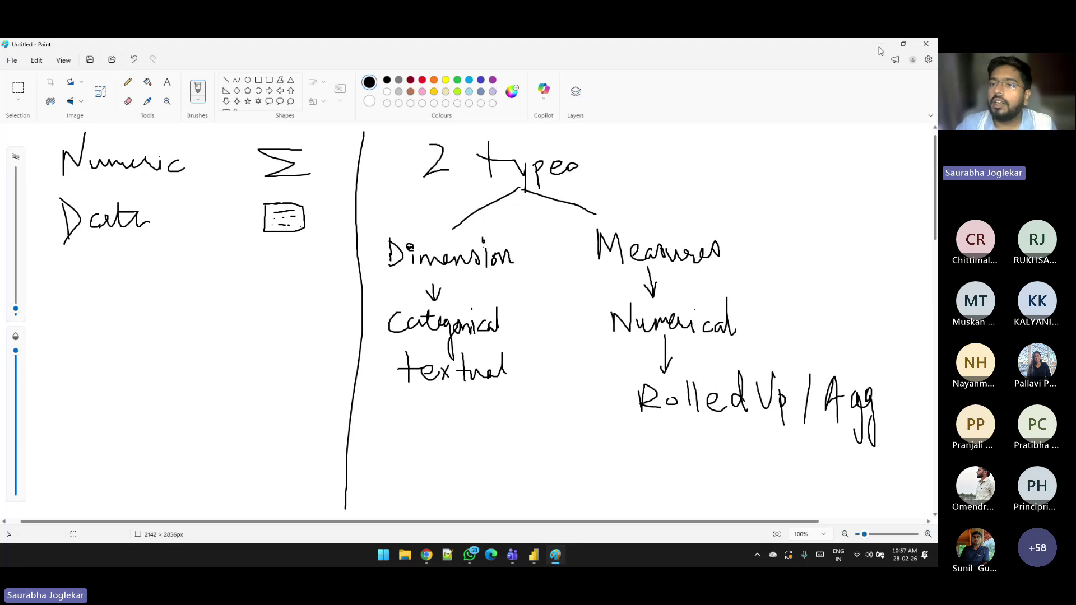
Step: Switch back to Power BI and replace Product Name on the chart's Y-axis with State above Ship Mode
{"action": "key", "text": "alt+Tab"}
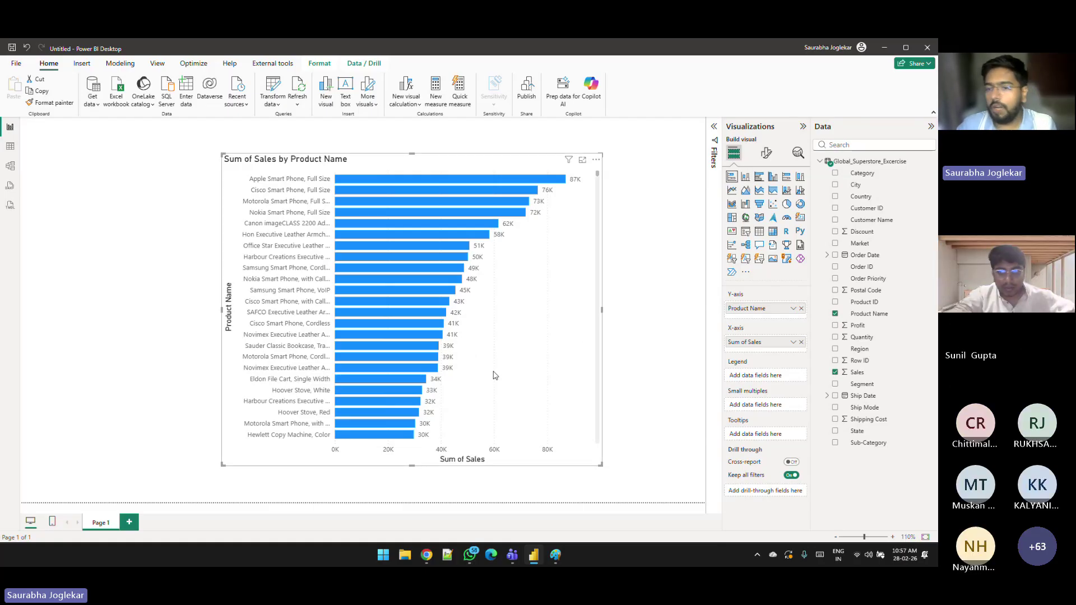
{"action": "left_click", "coordinate": [835, 314]}
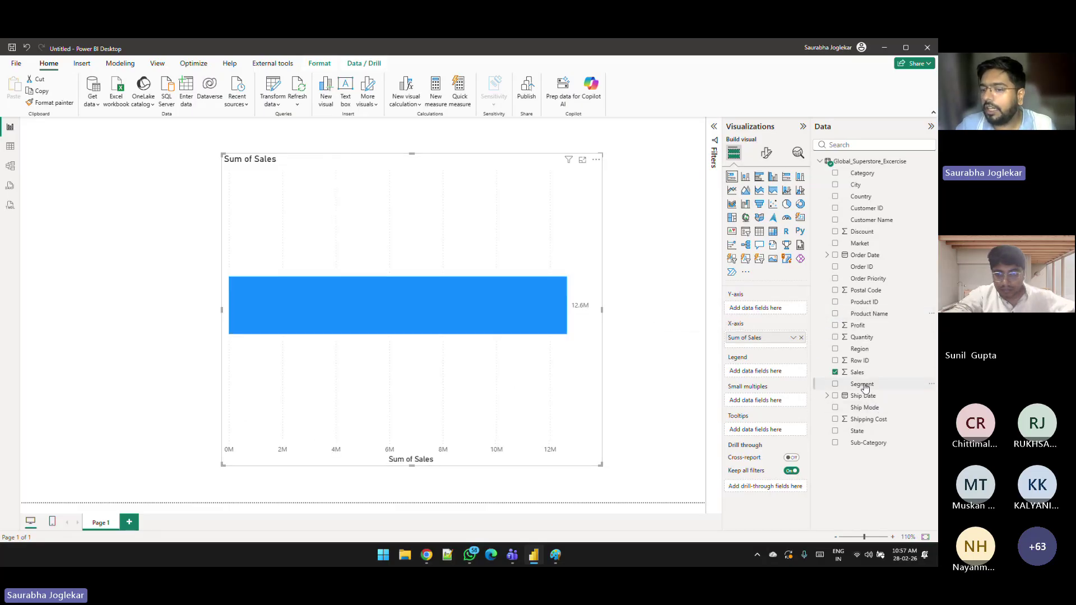
{"action": "left_click_drag", "start_coordinate": [871, 408], "coordinate": [763, 309]}
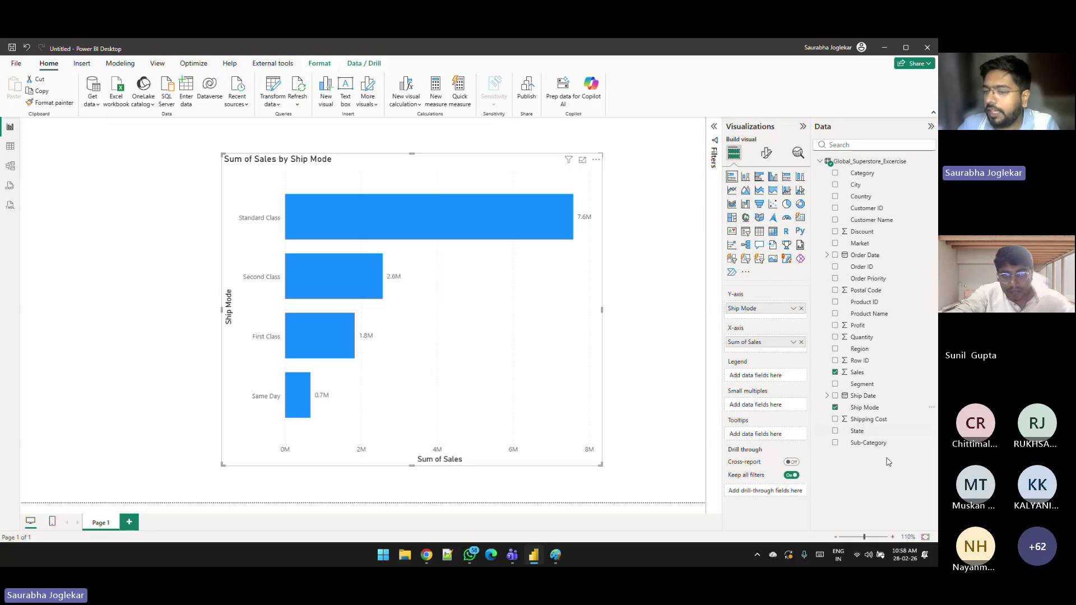
{"action": "left_click_drag", "start_coordinate": [856, 431], "coordinate": [768, 310]}
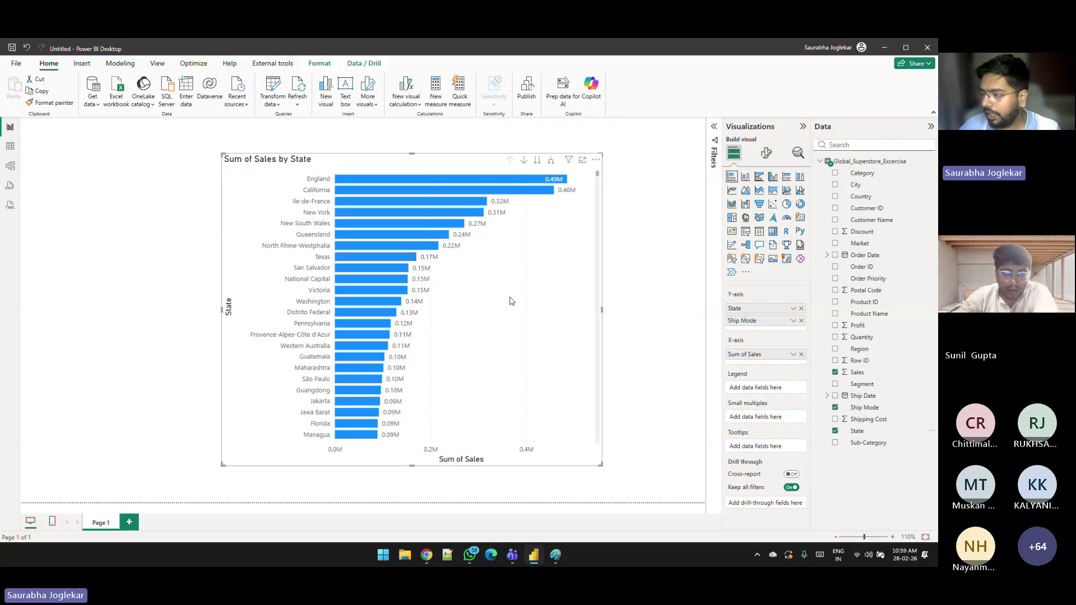
Step: Reposition the Sales by State chart on the page and review the dimensions and measures notes in Paint
{"action": "left_click_drag", "start_coordinate": [491, 292], "coordinate": [362, 295]}
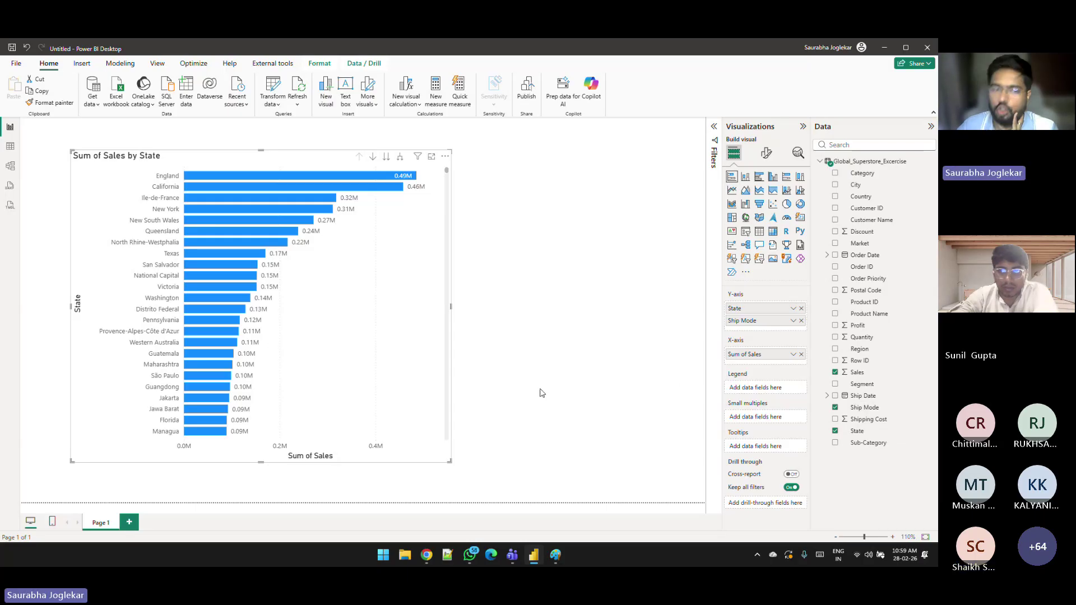
{"action": "left_click_drag", "start_coordinate": [404, 308], "coordinate": [422, 308]}
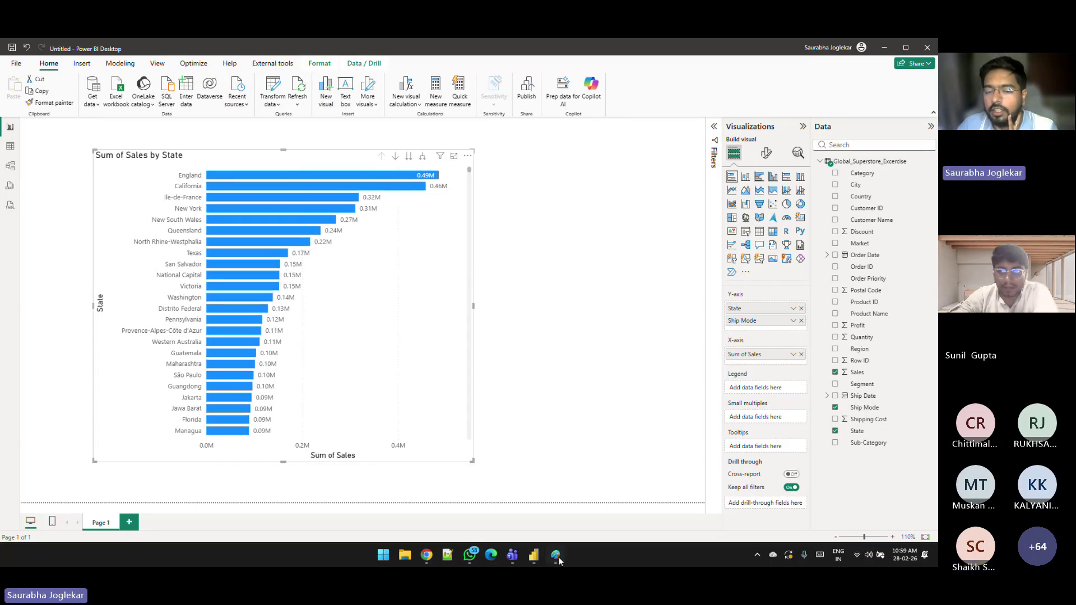
{"action": "key", "text": "alt+Tab"}
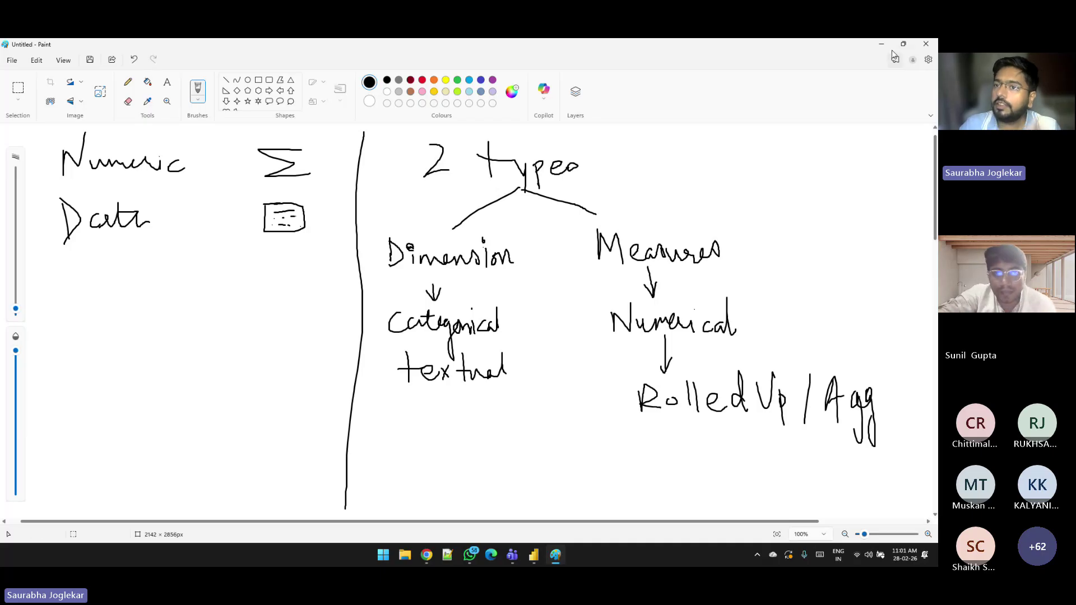
{"action": "key", "text": "alt+Tab"}
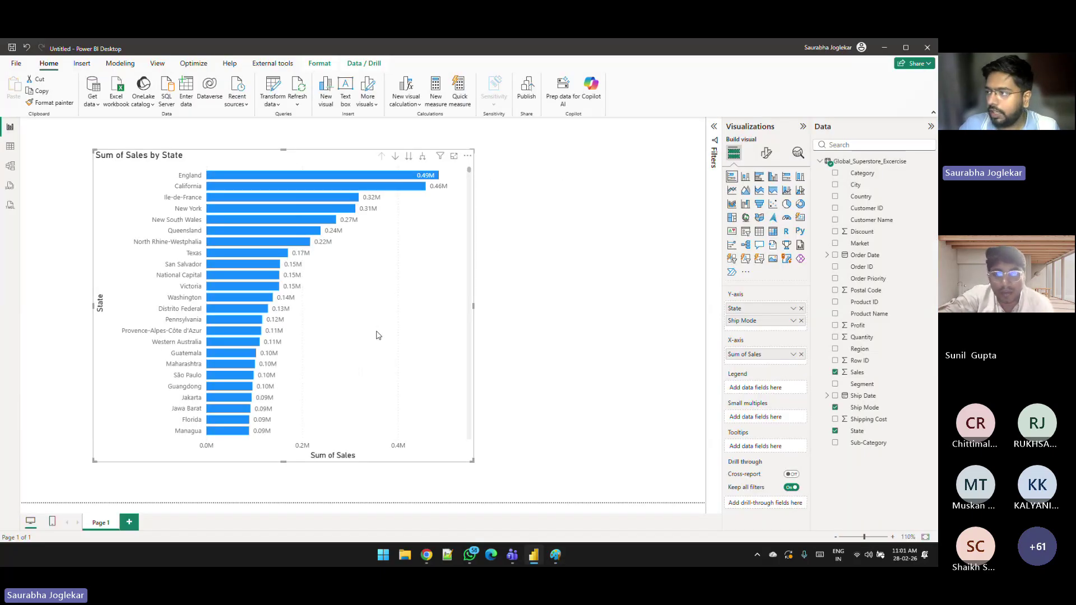
{"action": "left_click_drag", "start_coordinate": [376, 335], "coordinate": [431, 350]}
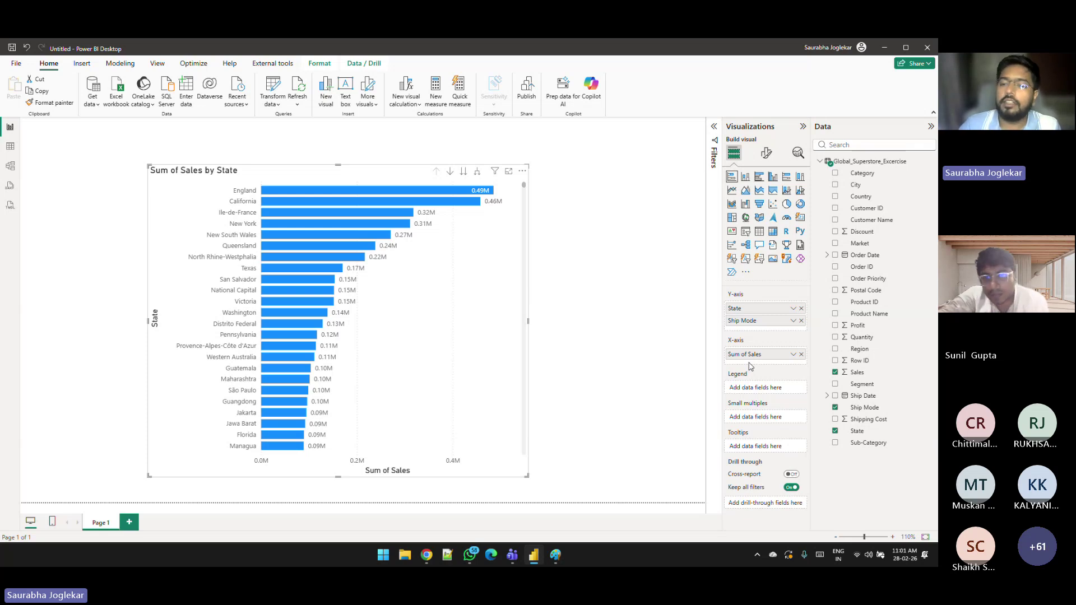
Step: Remove Ship Mode and State from the chart's Y-axis and put Category there as the only field
{"action": "left_click", "coordinate": [802, 321]}
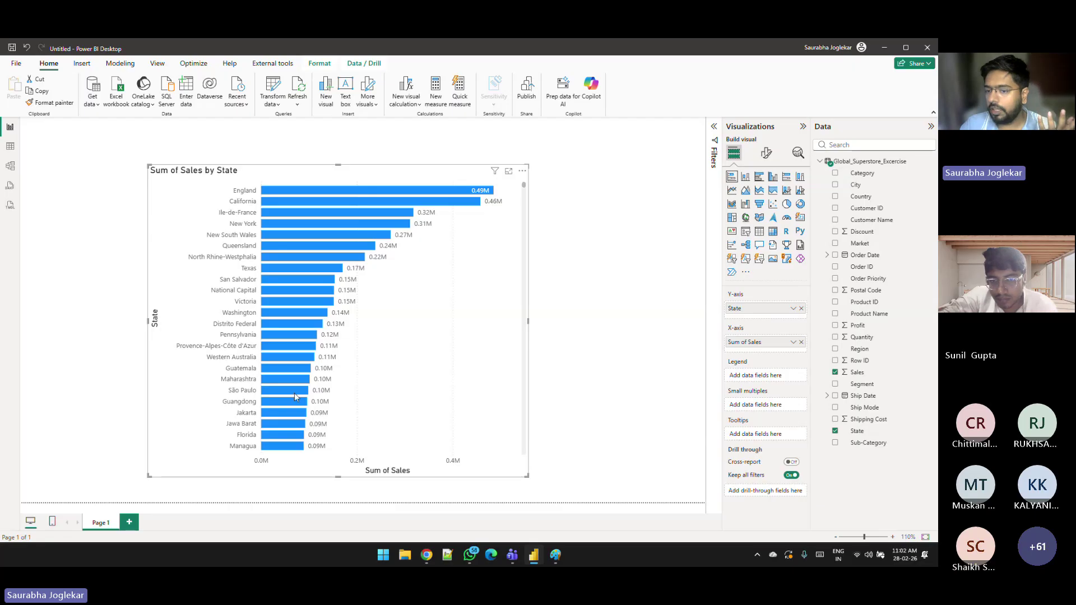
{"action": "left_click", "coordinate": [870, 443]}
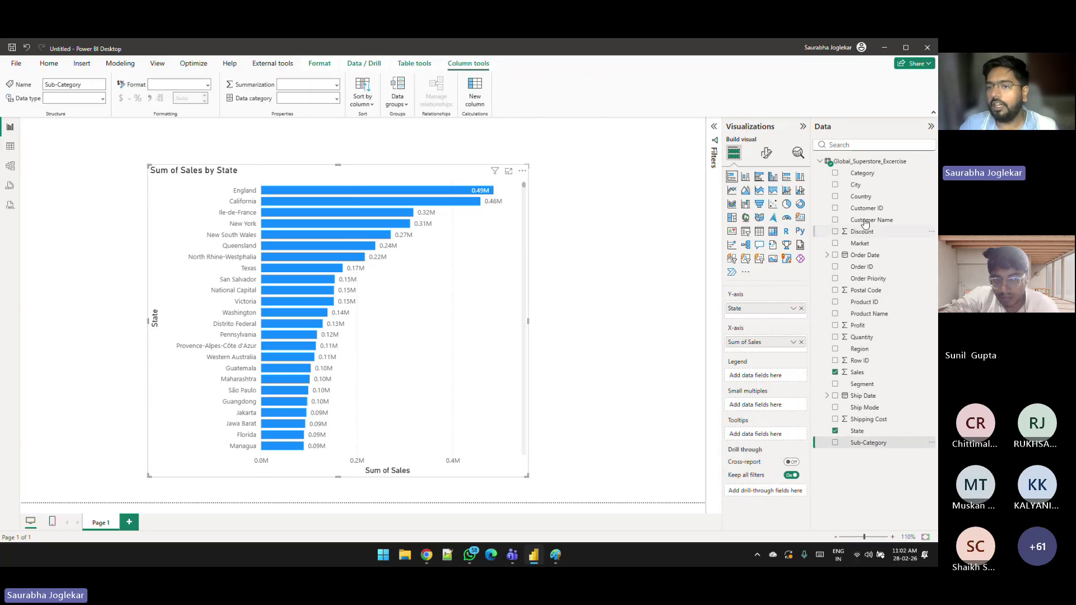
{"action": "left_click_drag", "start_coordinate": [865, 174], "coordinate": [362, 295]}
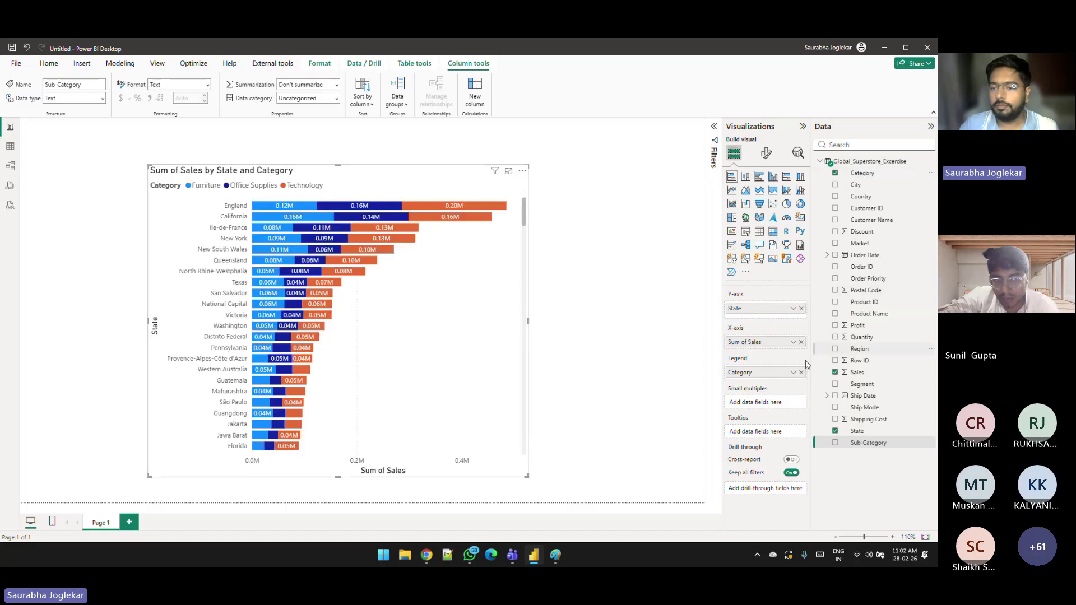
{"action": "left_click_drag", "start_coordinate": [740, 373], "coordinate": [795, 315]}
{"action": "left_click", "coordinate": [802, 321]}
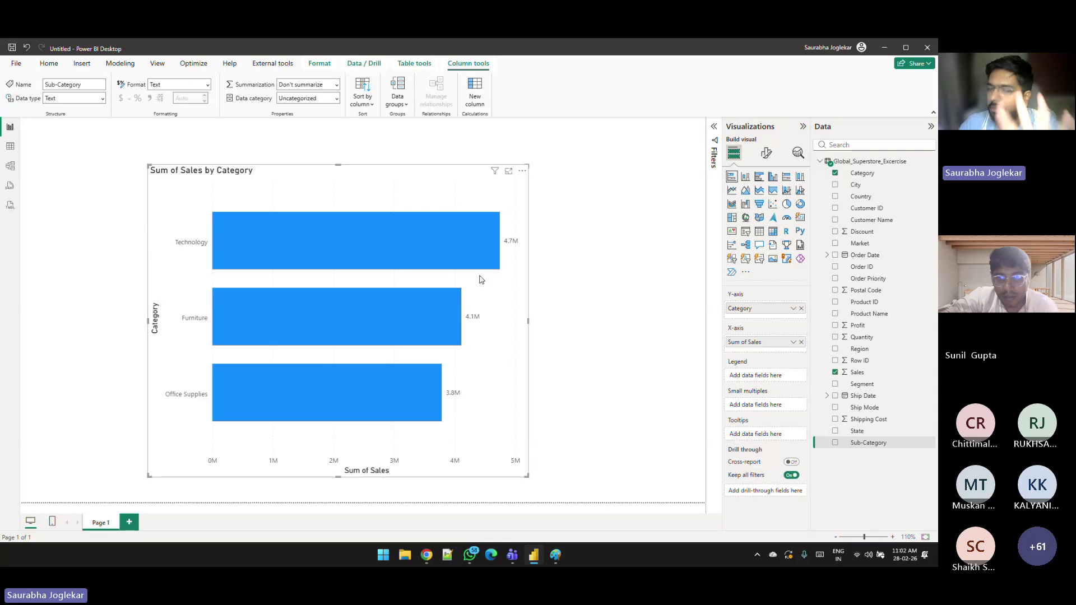
Step: Shrink the Sales by Category chart and place it in the page's upper-left area
{"action": "mouse_move", "coordinate": [475, 274]}
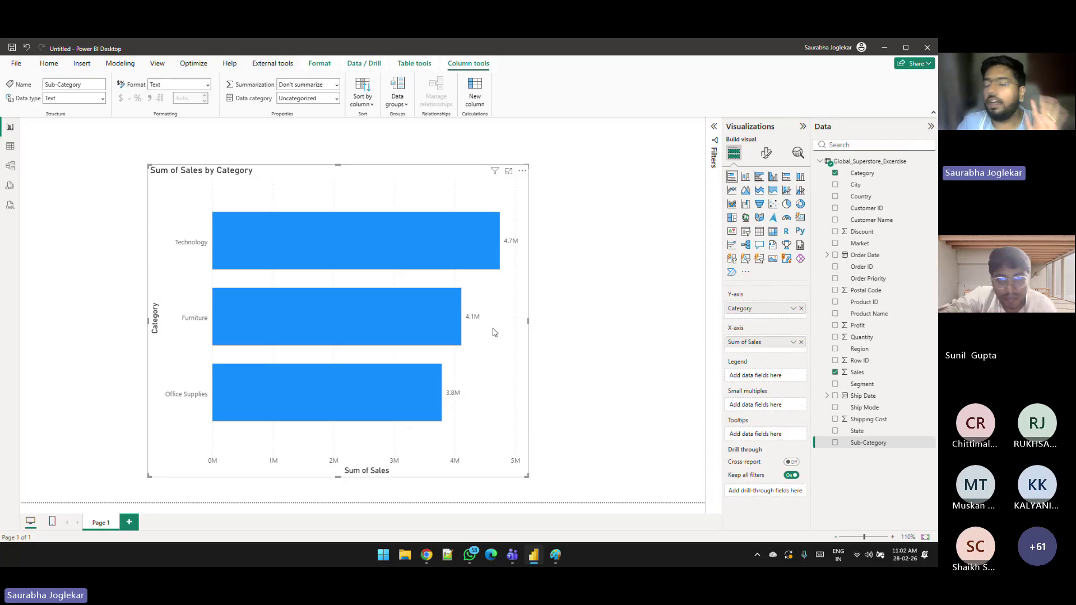
{"action": "left_click_drag", "start_coordinate": [527, 475], "coordinate": [254, 292]}
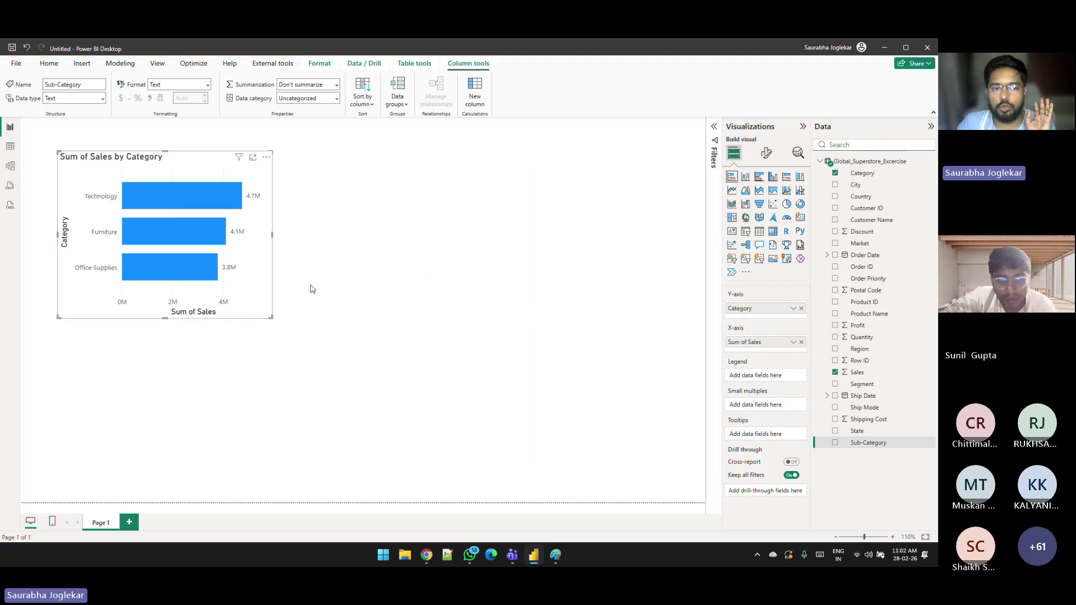
{"action": "left_click", "coordinate": [531, 299]}
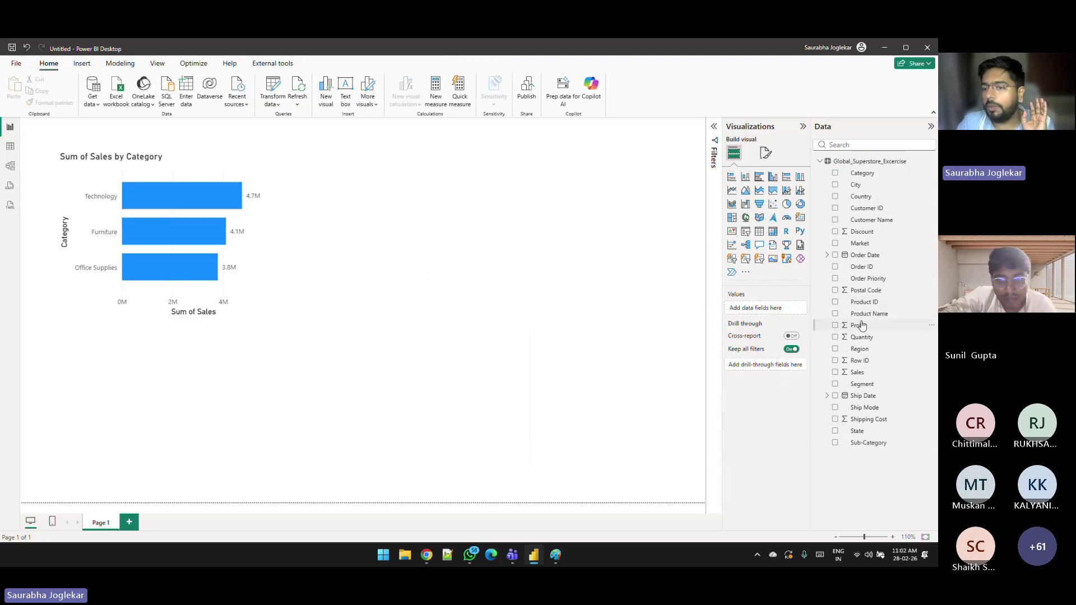
{"action": "left_click_drag", "start_coordinate": [871, 319], "coordinate": [518, 221]}
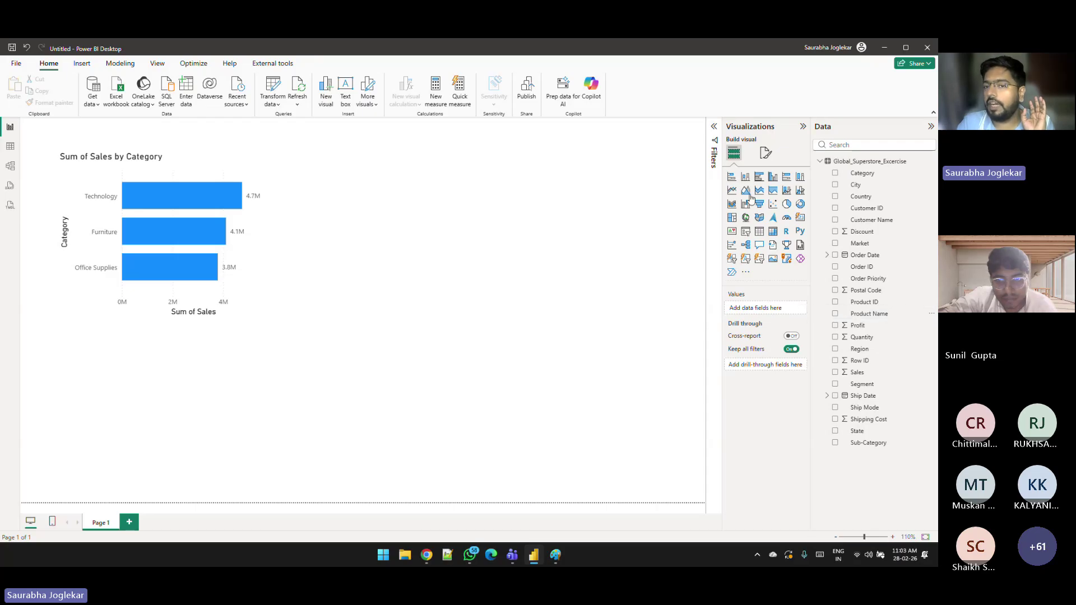
{"action": "left_click", "coordinate": [731, 178]}
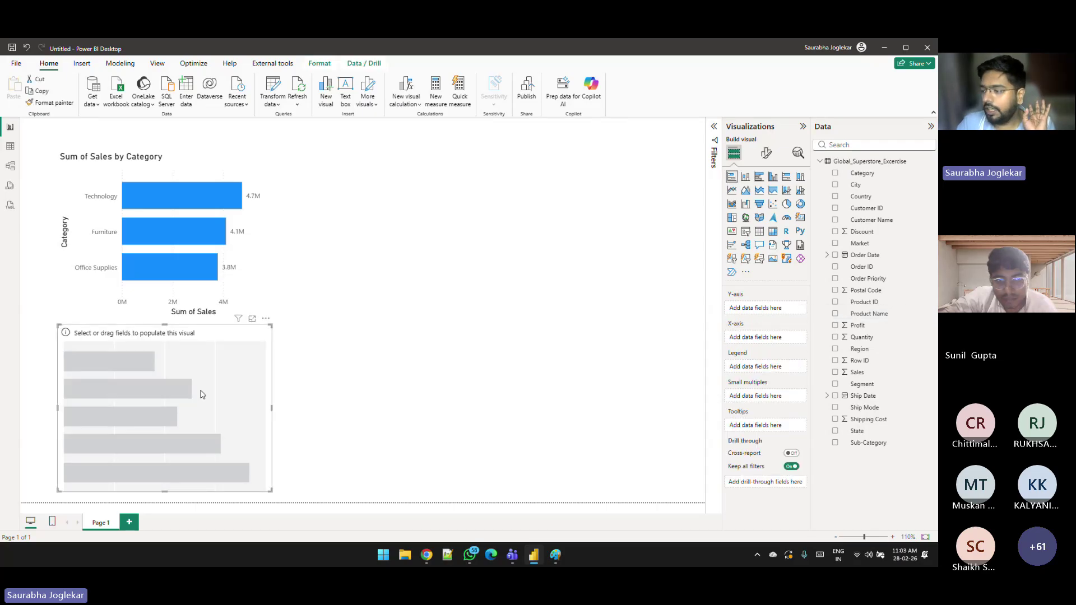
{"action": "key", "text": "Delete"}
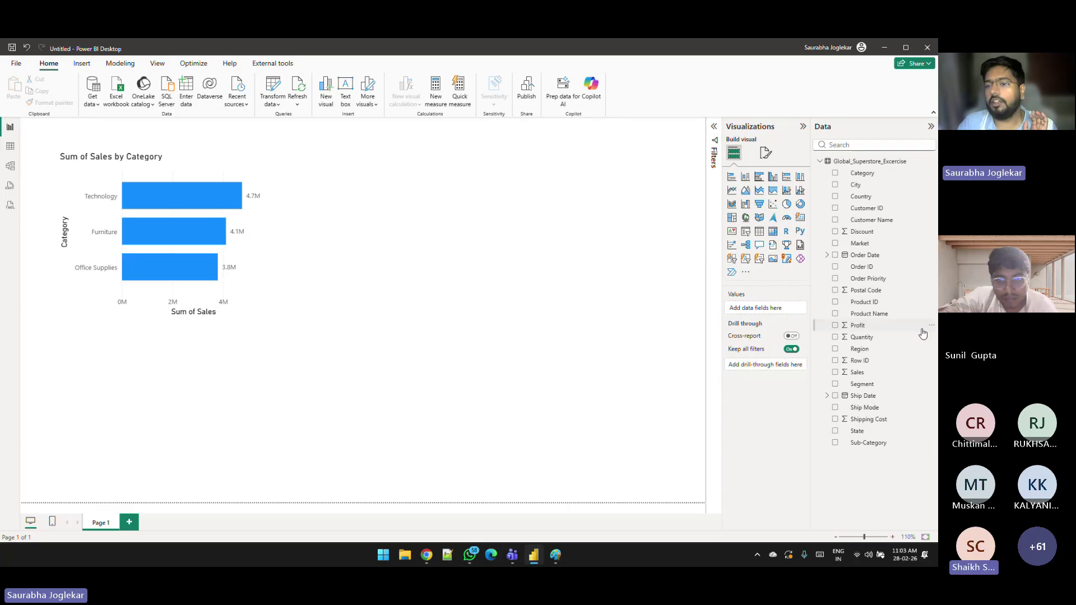
Step: Build a second stacked bar chart of Sales by Product Name beside the category chart, and delete it
{"action": "left_click_drag", "start_coordinate": [851, 315], "coordinate": [503, 204]}
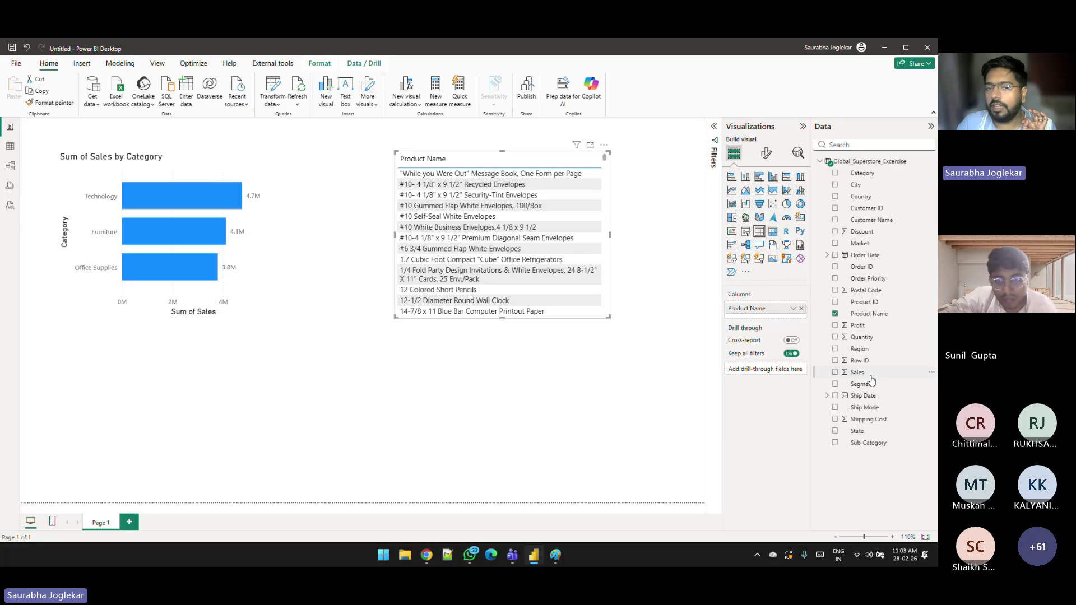
{"action": "left_click_drag", "start_coordinate": [870, 377], "coordinate": [533, 280]}
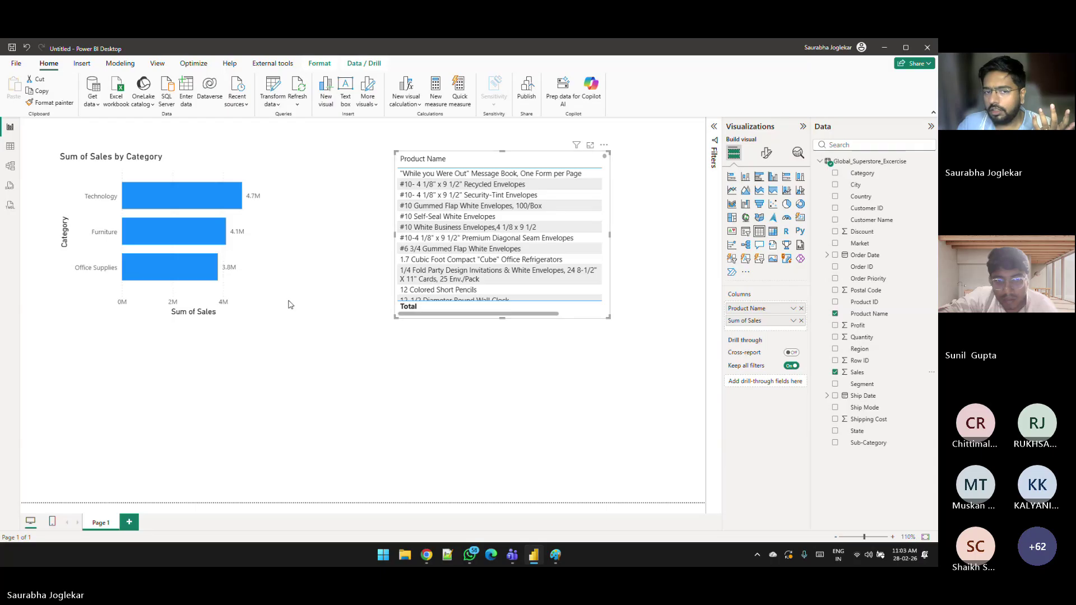
{"action": "left_click_drag", "start_coordinate": [396, 318], "coordinate": [307, 398]}
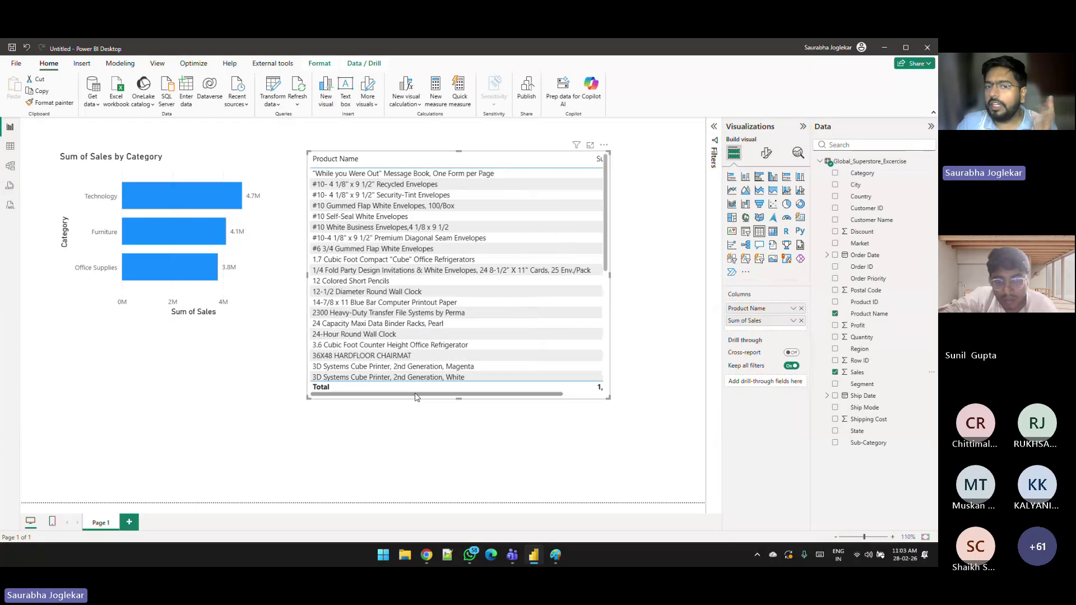
{"action": "left_click", "coordinate": [732, 177]}
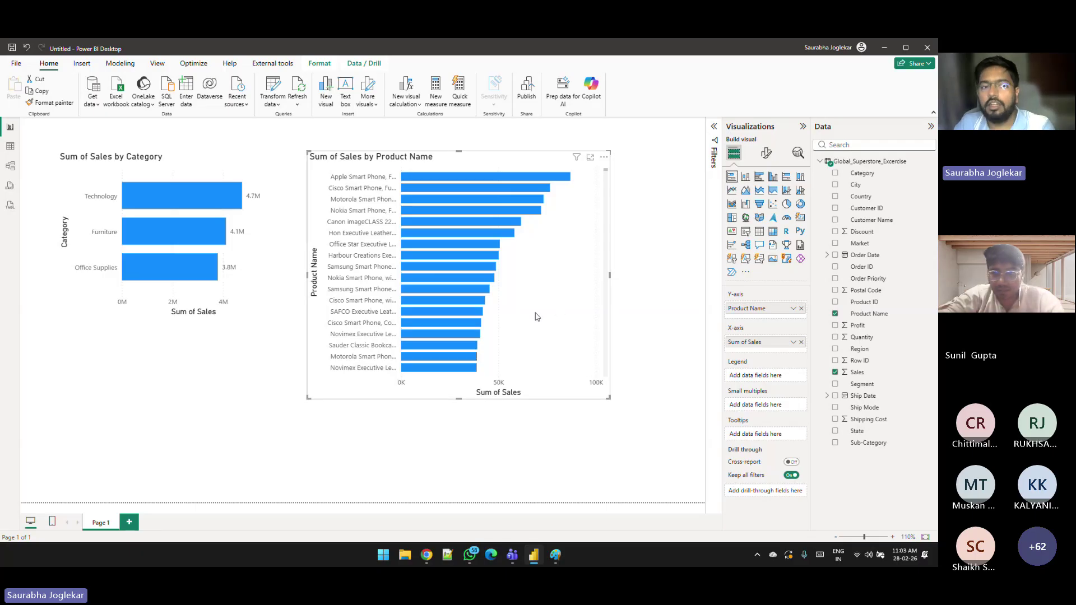
{"action": "key", "text": "Delete"}
Step: Enlarge the Sales by Category chart toward the middle of the page and look over its formatting options
{"action": "left_click", "coordinate": [247, 235]}
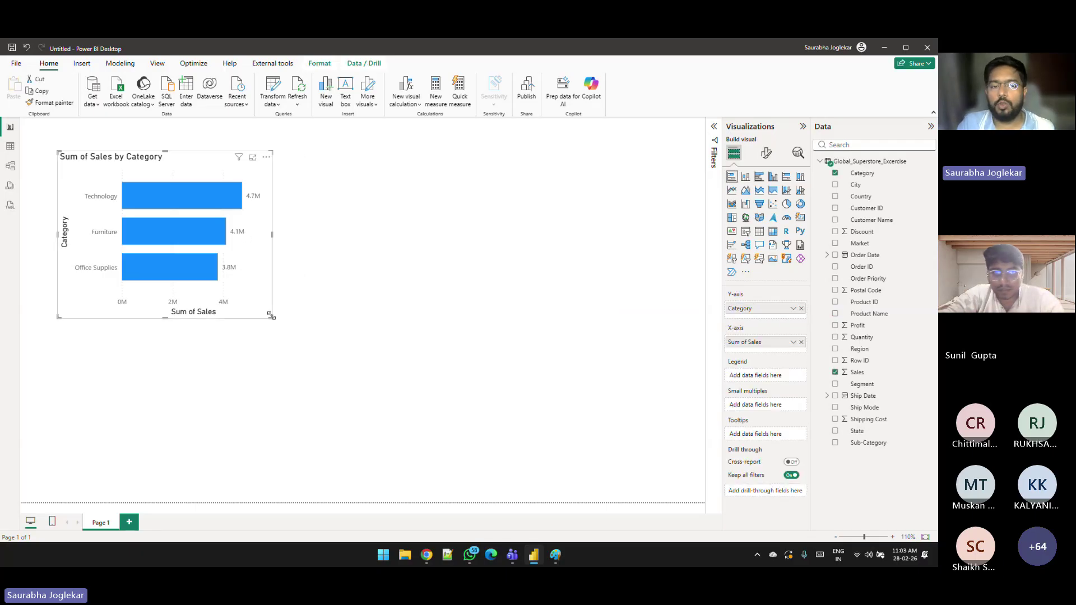
{"action": "left_click_drag", "start_coordinate": [272, 317], "coordinate": [372, 439]}
{"action": "left_click_drag", "start_coordinate": [349, 317], "coordinate": [515, 330]}
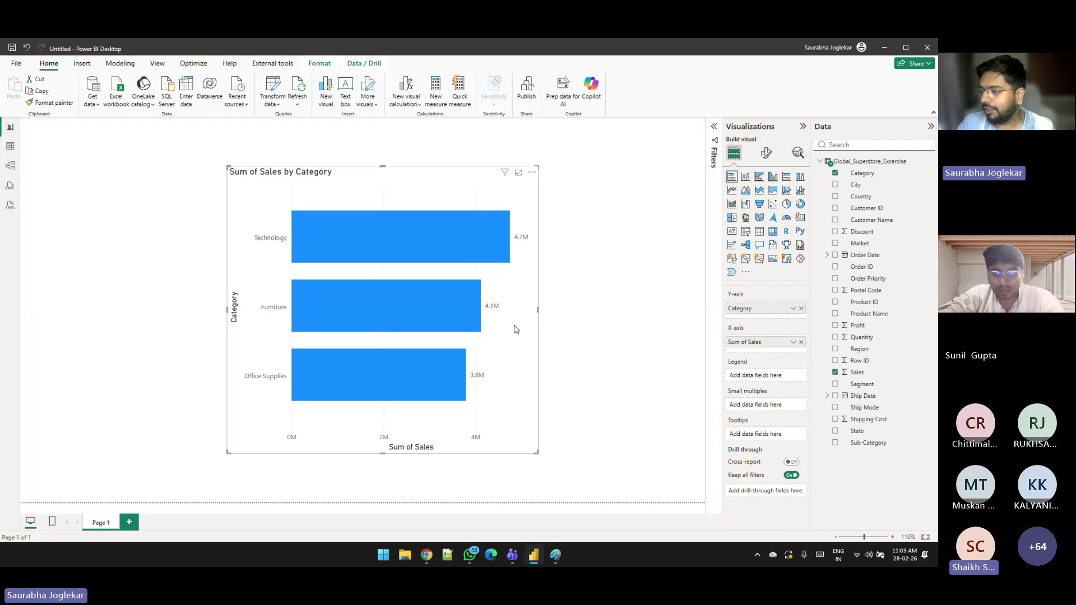
{"action": "left_click", "coordinate": [766, 152]}
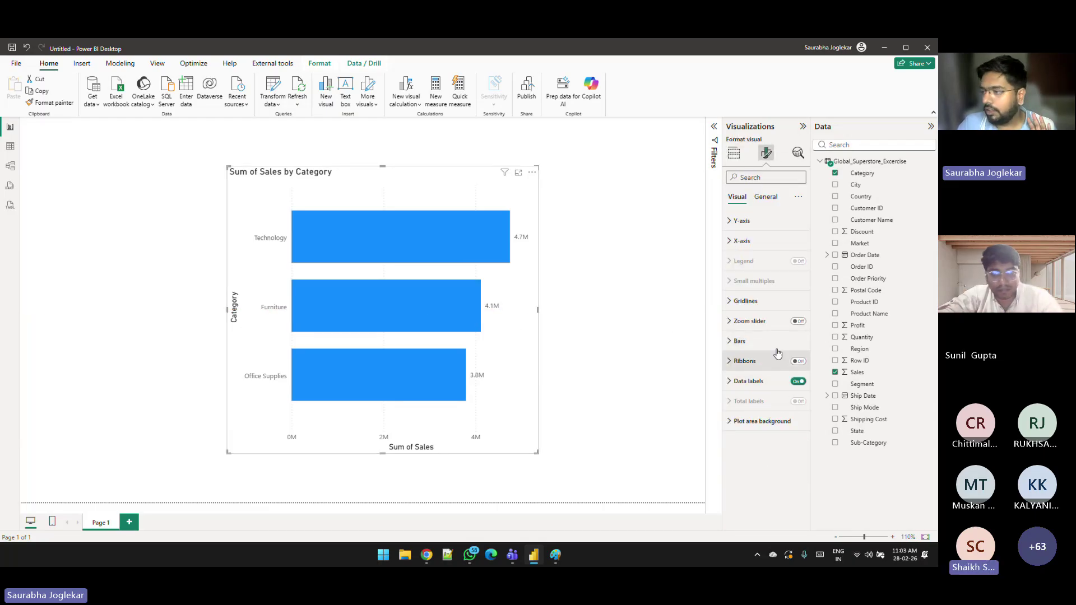
{"action": "left_click", "coordinate": [734, 153]}
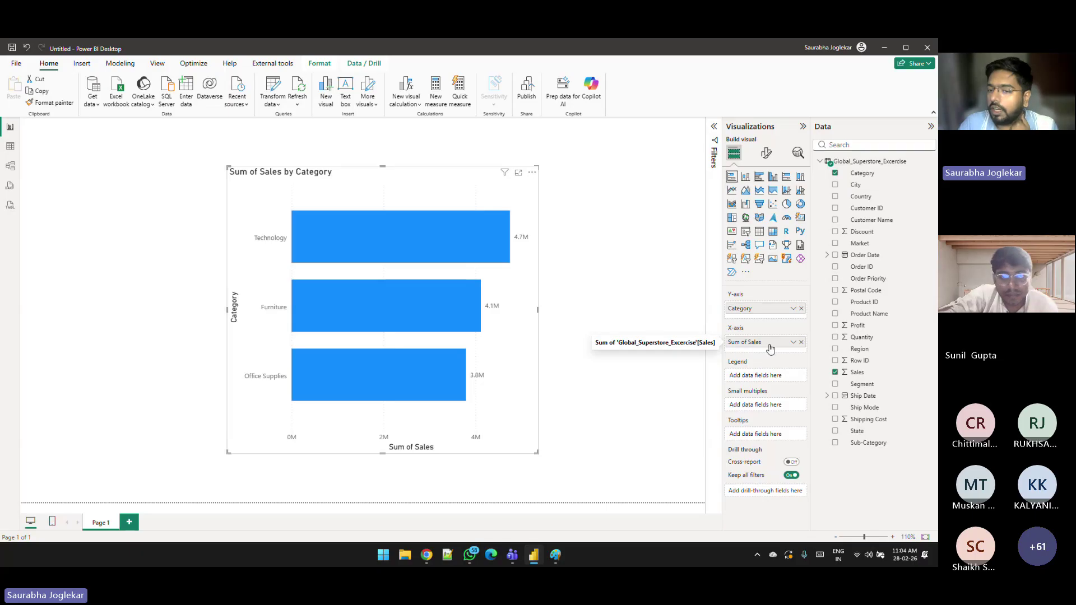
Step: Change the aggregation of Sales on the chart's X-axis to Count and to Average
{"action": "left_click", "coordinate": [793, 344]}
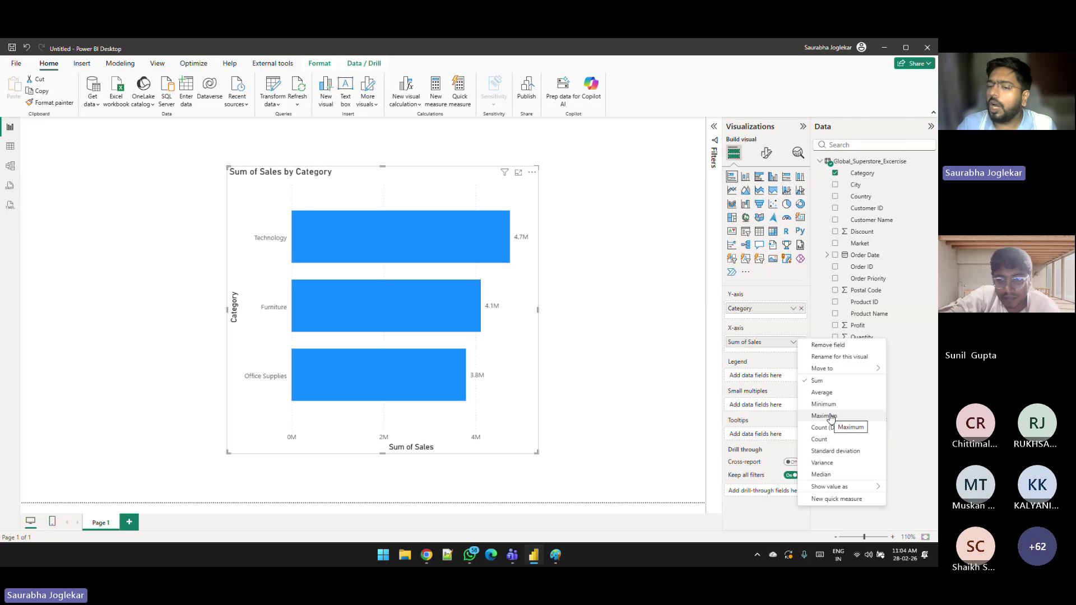
{"action": "left_click", "coordinate": [843, 443]}
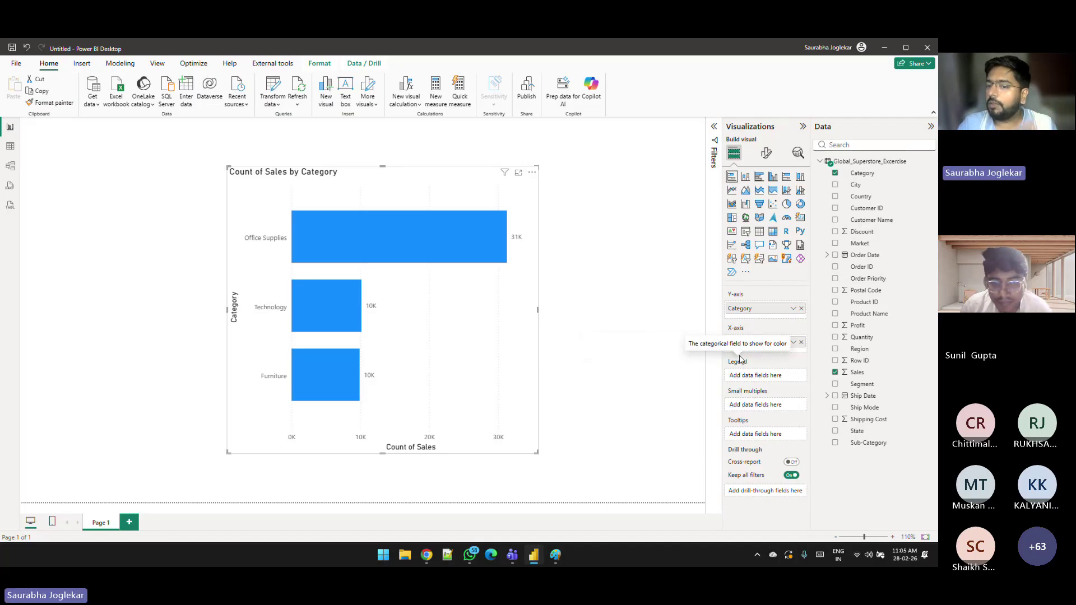
{"action": "left_click", "coordinate": [793, 342]}
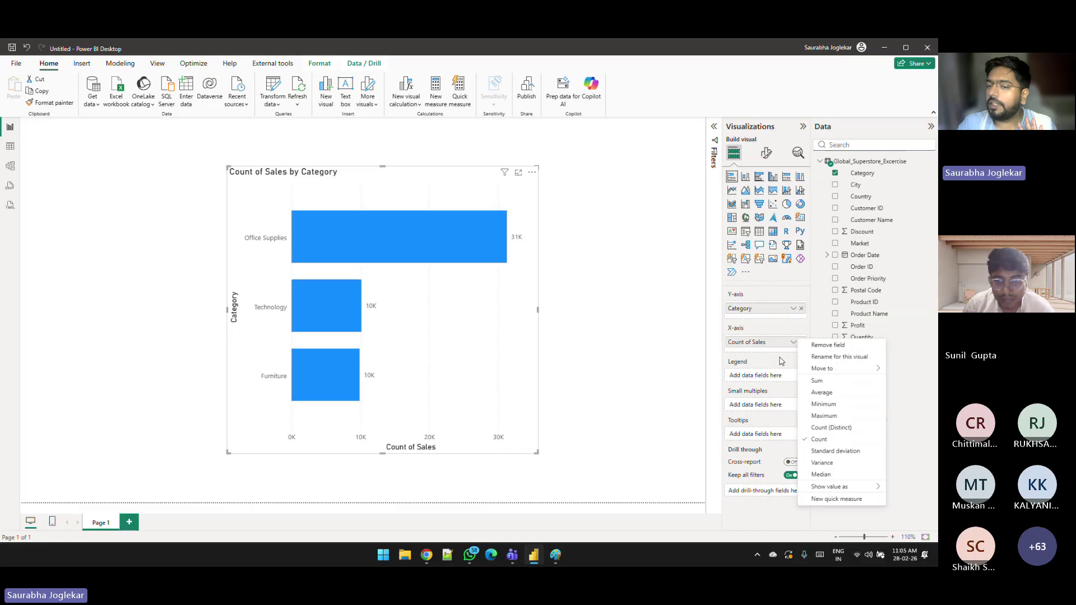
{"action": "left_click", "coordinate": [821, 392]}
Step: Set the X-axis aggregation of Sales to Minimum and shrink the chart into the page's upper-left area
{"action": "left_click", "coordinate": [793, 342]}
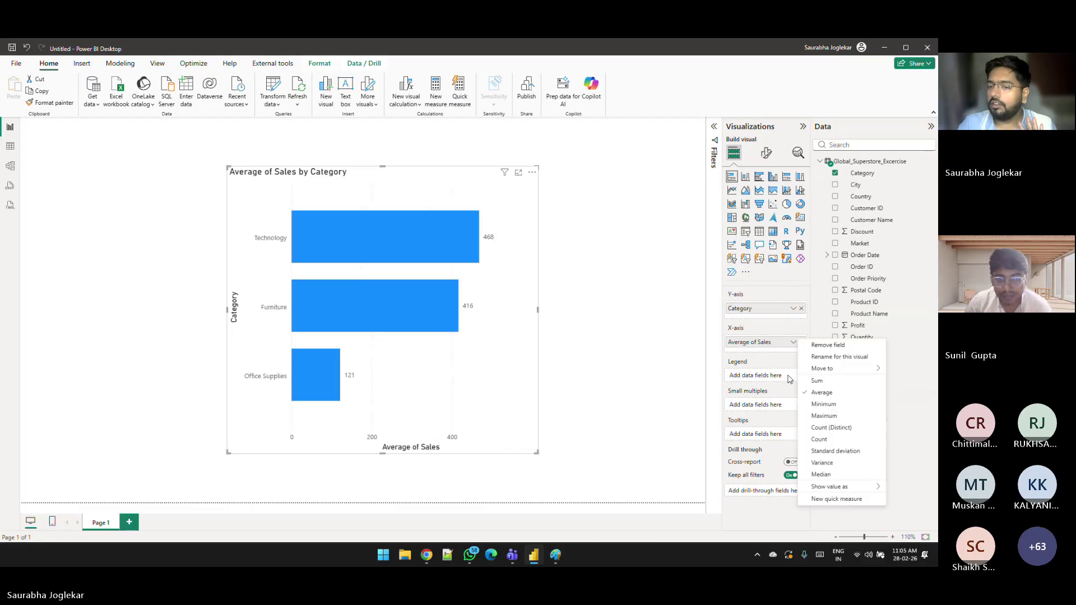
{"action": "left_click", "coordinate": [820, 402]}
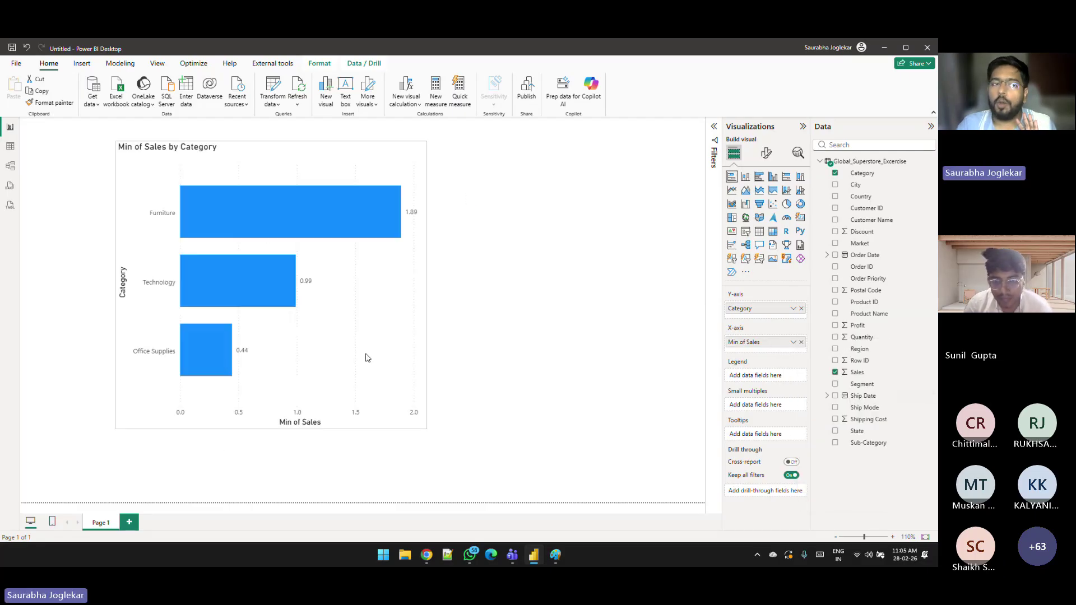
{"action": "left_click_drag", "start_coordinate": [389, 428], "coordinate": [282, 277]}
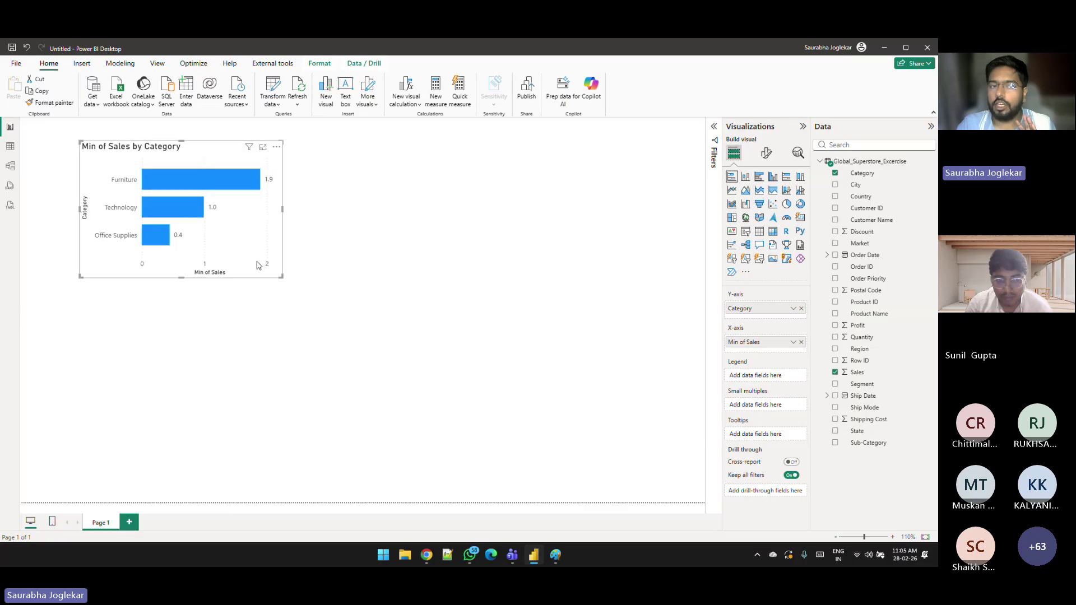
Step: Duplicate the Min of Sales by Category chart twice, placing one copy below the original and one beside it
{"action": "key", "text": "ctrl+c"}
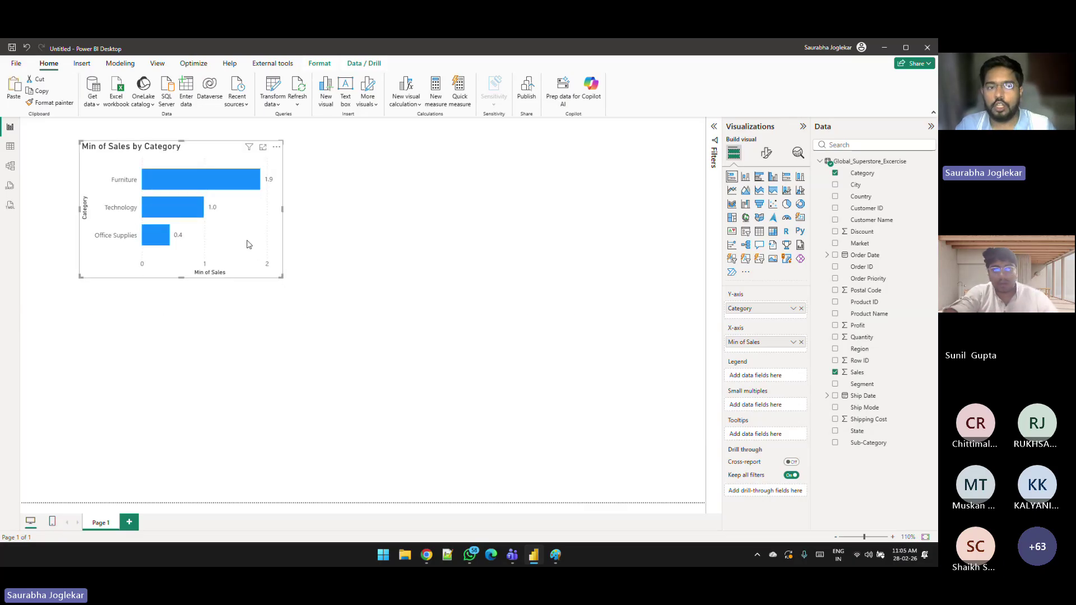
{"action": "key", "text": "ctrl+v"}
{"action": "left_click_drag", "start_coordinate": [454, 274], "coordinate": [222, 443]}
{"action": "key", "text": "ctrl+v"}
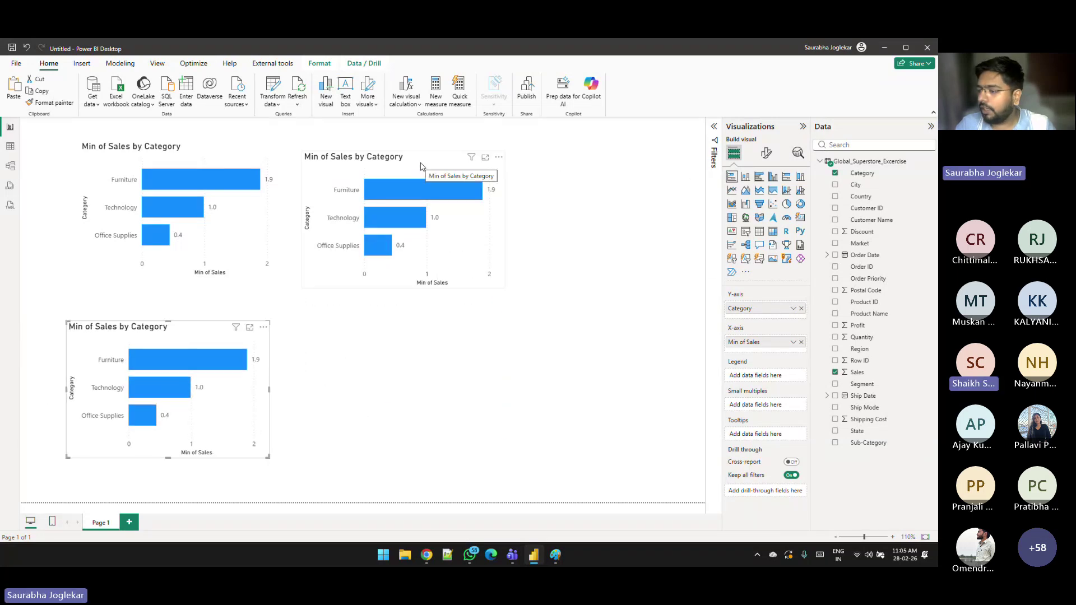
Step: Set the X-axis aggregation of Sales to Sum in the chart copy beside the original and to Count in the copy below
{"action": "left_click", "coordinate": [422, 167]}
{"action": "left_click", "coordinate": [793, 342]}
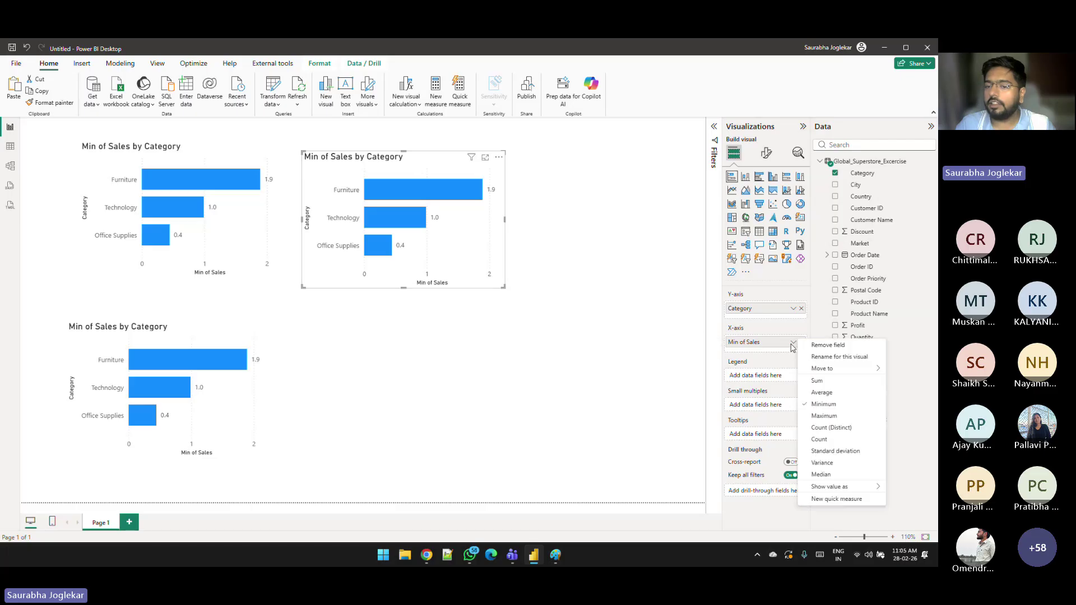
{"action": "left_click", "coordinate": [819, 381]}
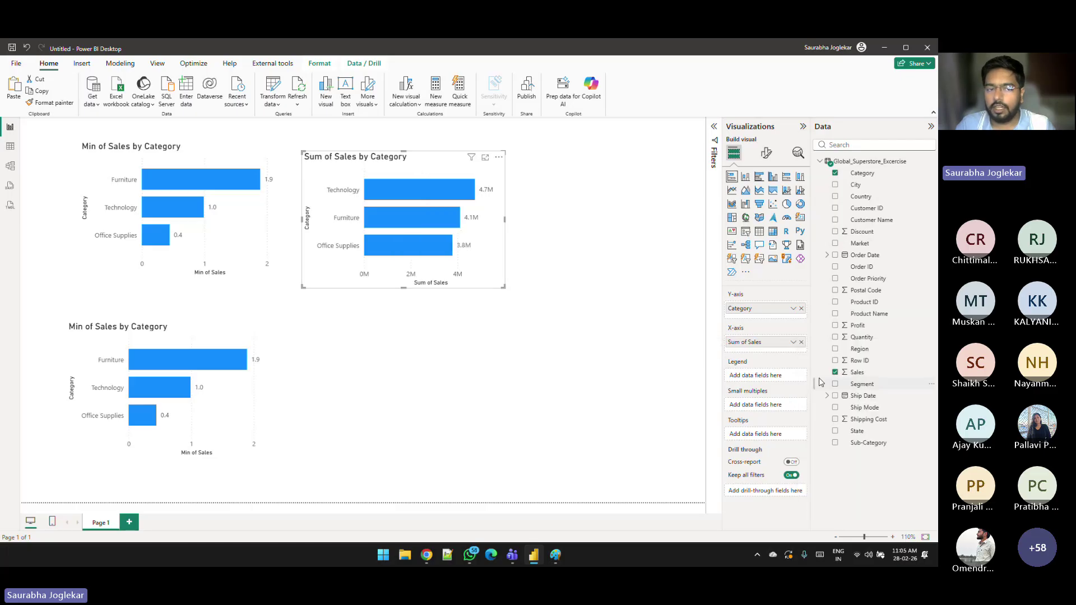
{"action": "left_click", "coordinate": [224, 414]}
{"action": "left_click", "coordinate": [793, 342]}
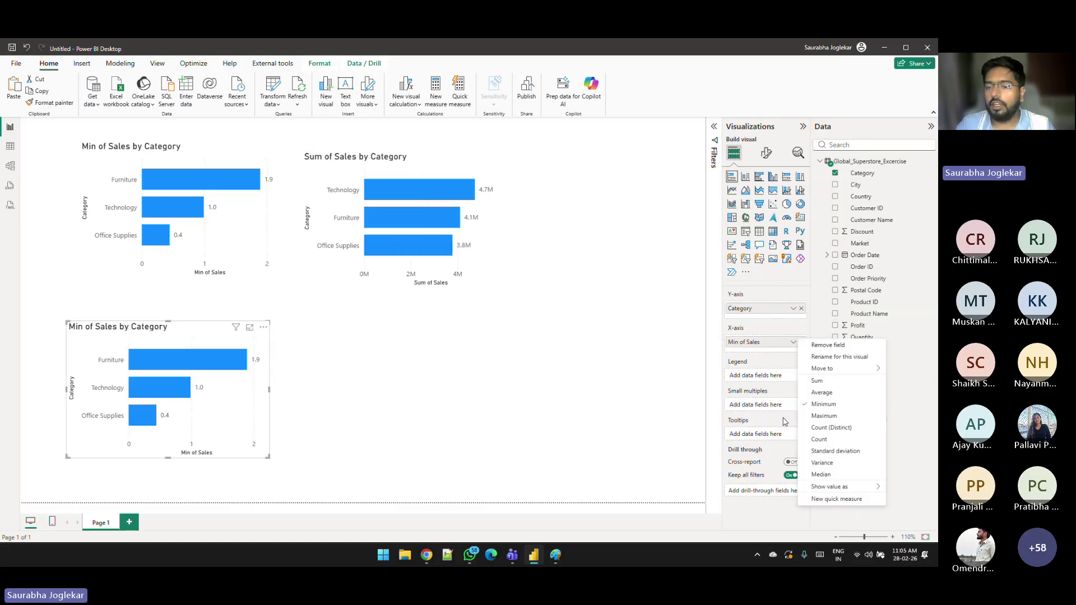
{"action": "left_click", "coordinate": [818, 440]}
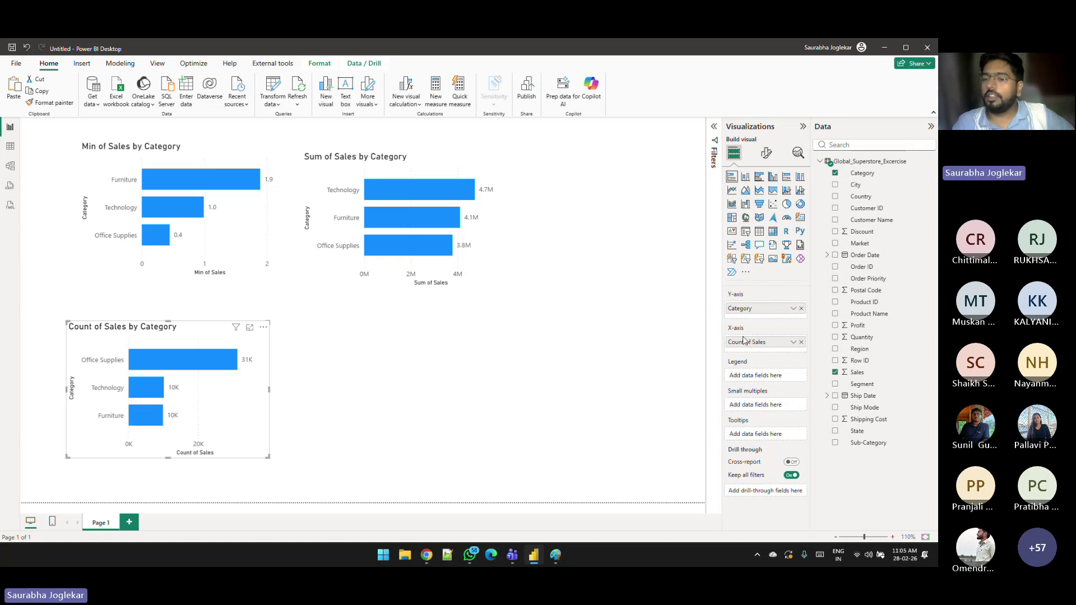
{"action": "mouse_move", "coordinate": [738, 422]}
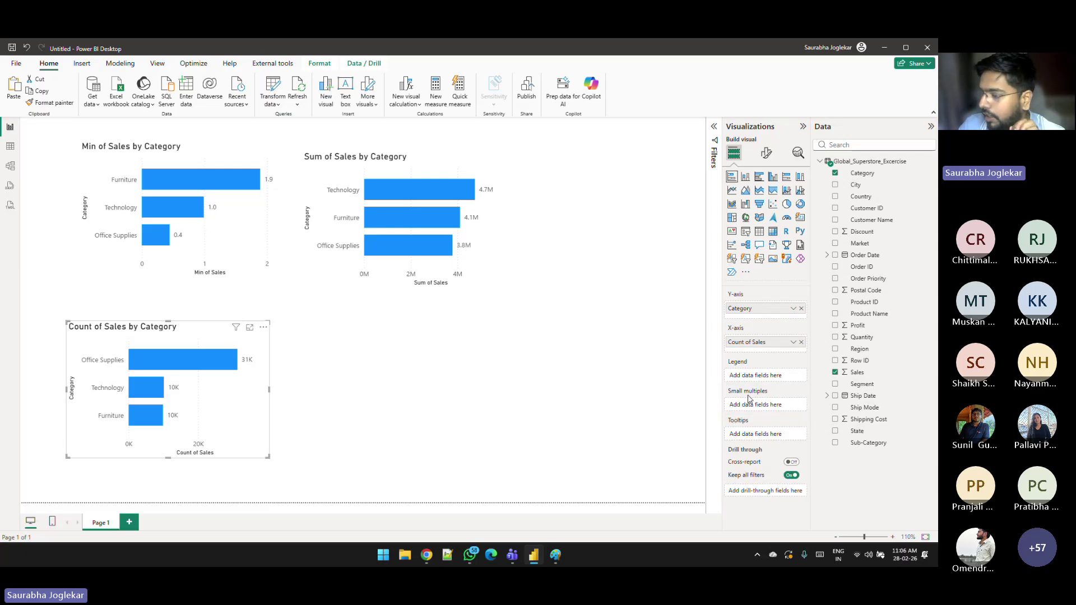
Step: Examine the numeric columns of the Global_Superstore_Excercise data table, especially Discount, Quantity and Shipping Cost
{"action": "left_click", "coordinate": [12, 149]}
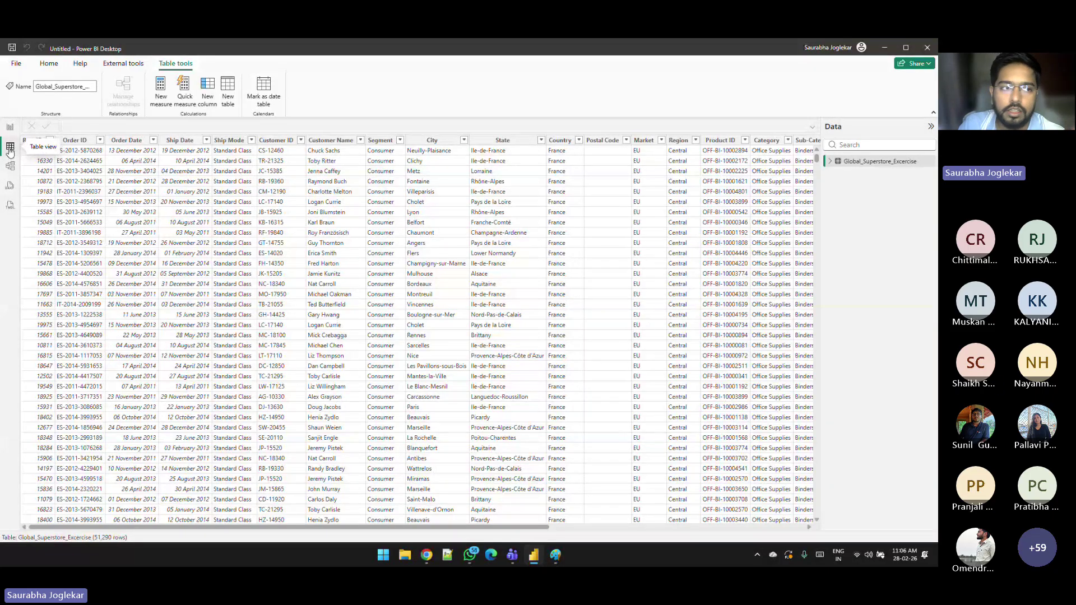
{"action": "left_click", "coordinate": [10, 128]}
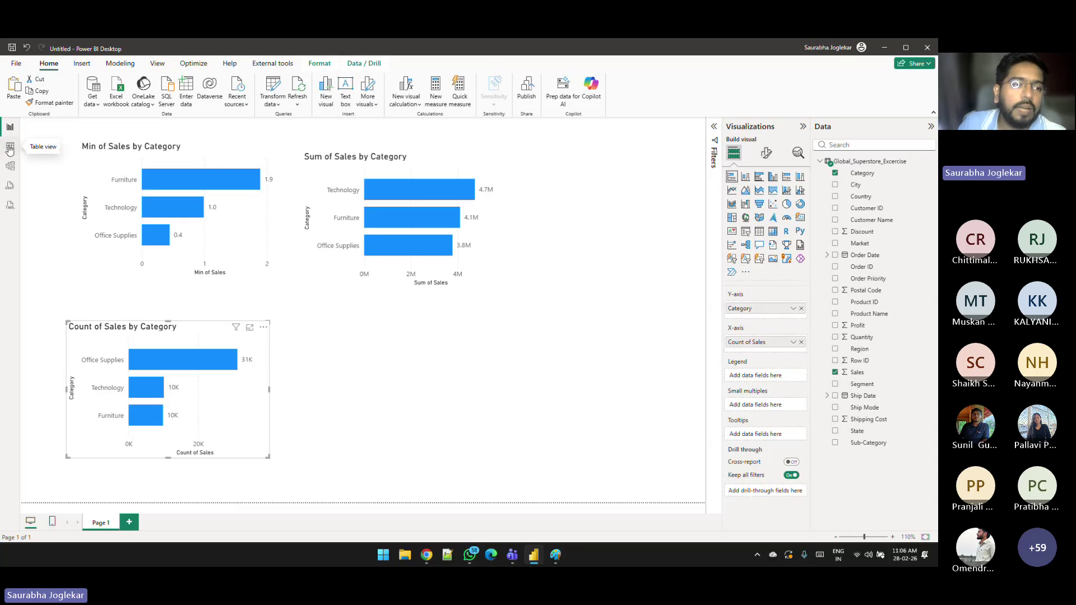
{"action": "left_click", "coordinate": [9, 148]}
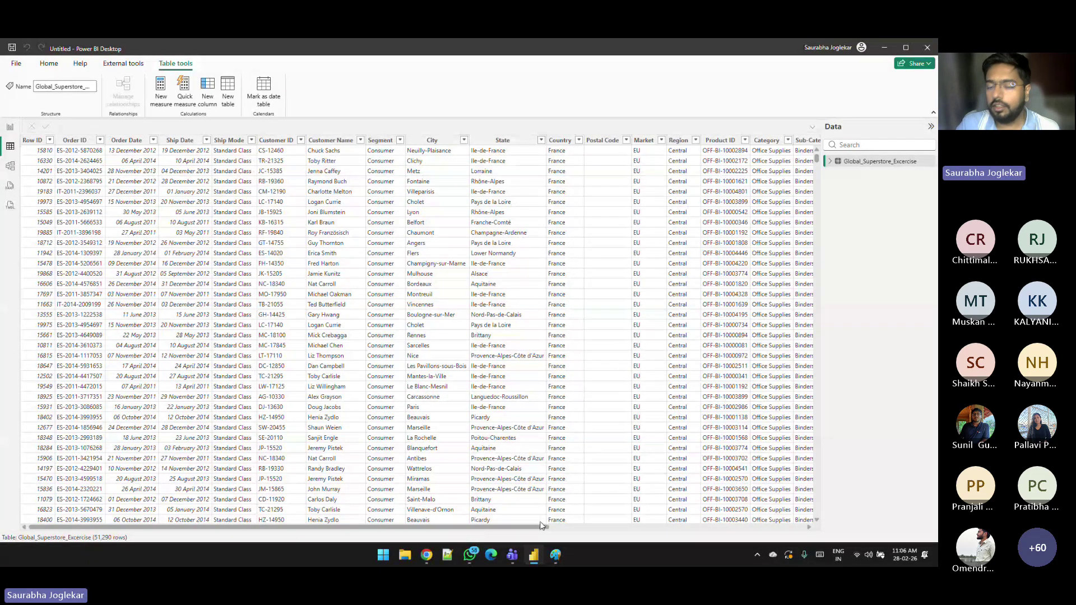
{"action": "left_click_drag", "start_coordinate": [541, 525], "coordinate": [804, 541]}
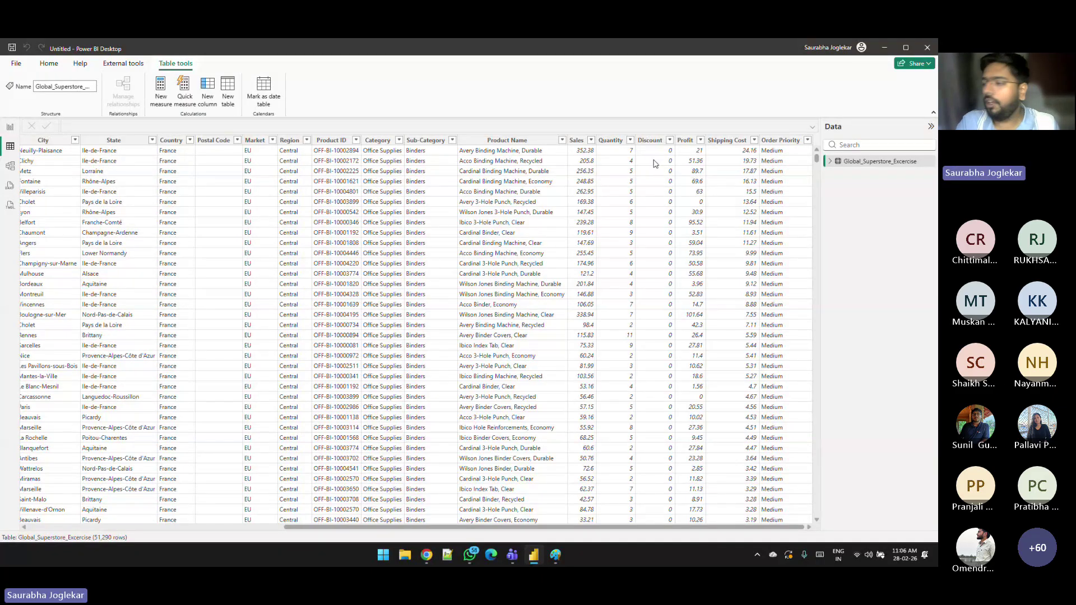
{"action": "left_click", "coordinate": [650, 140]}
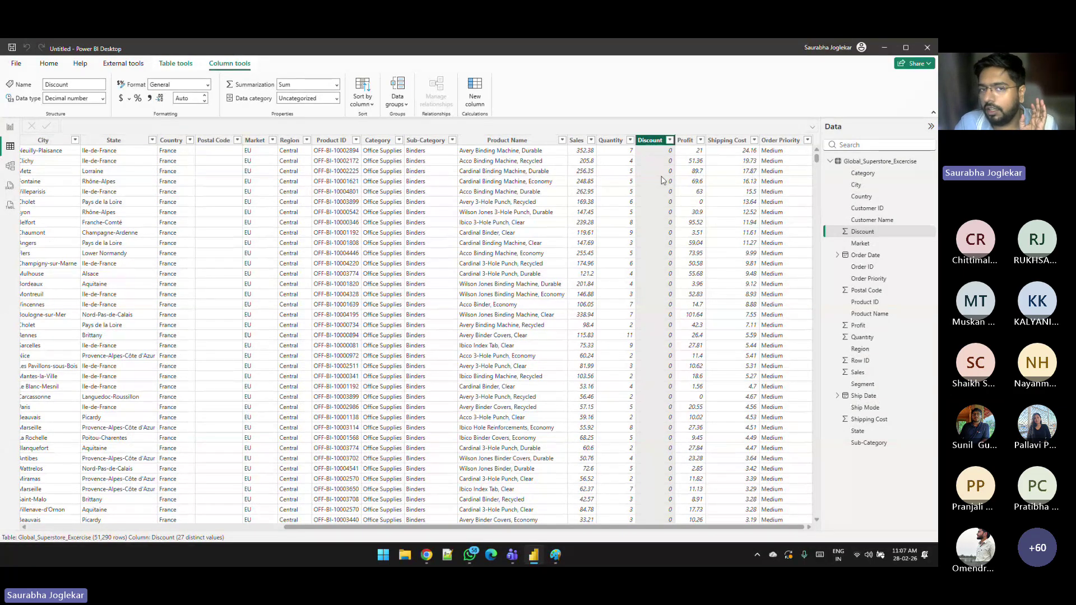
{"action": "left_click", "coordinate": [720, 171]}
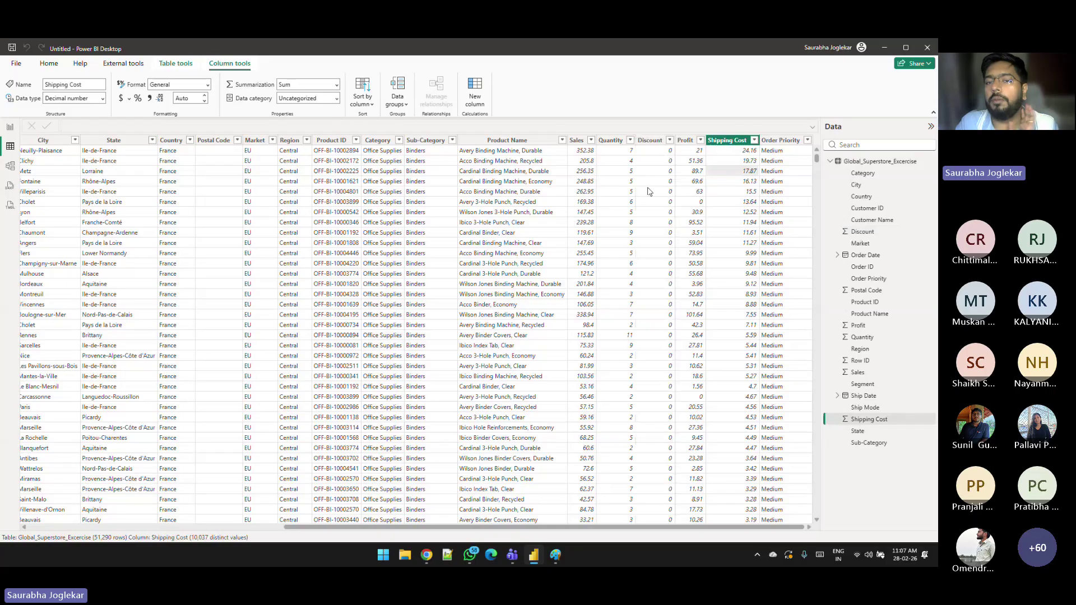
{"action": "left_click", "coordinate": [648, 231]}
{"action": "left_click", "coordinate": [633, 222]}
{"action": "key", "text": "Left"}
{"action": "key", "text": "Left"}
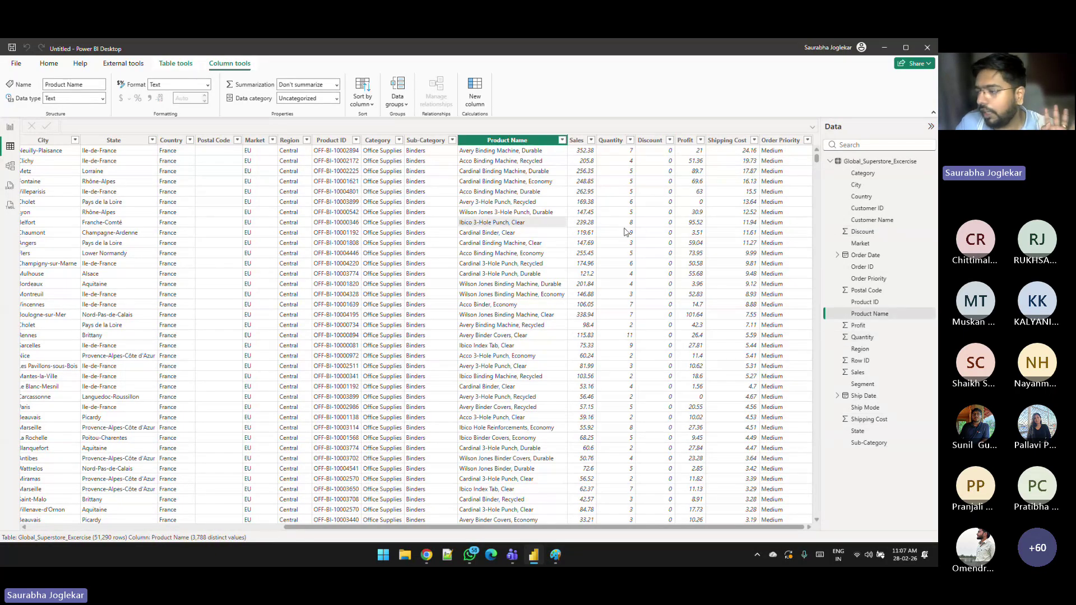
{"action": "left_click", "coordinate": [651, 202]}
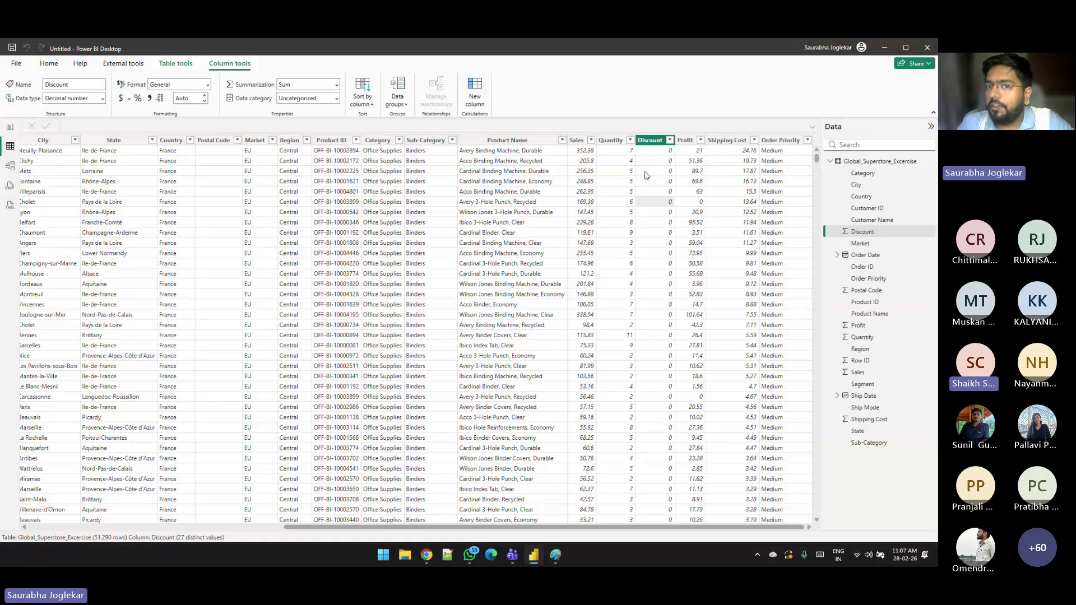
Step: Look over the commands available for the Sales, Product Name and Profit columns in the data table
{"action": "right_click", "coordinate": [597, 231]}
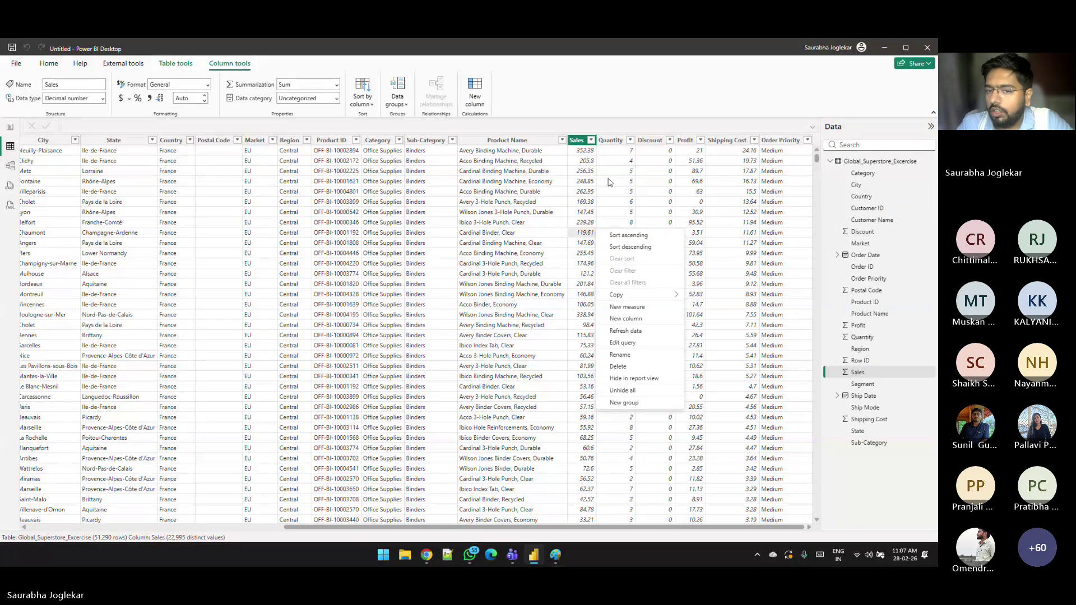
{"action": "right_click", "coordinate": [611, 181]}
{"action": "right_click", "coordinate": [515, 248]}
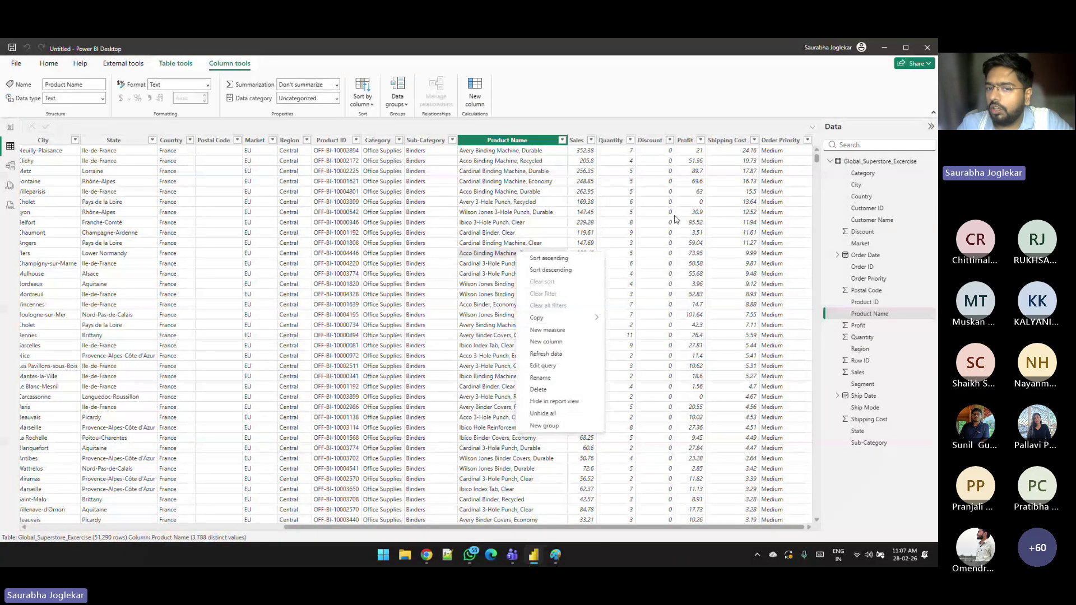
{"action": "right_click", "coordinate": [683, 209]}
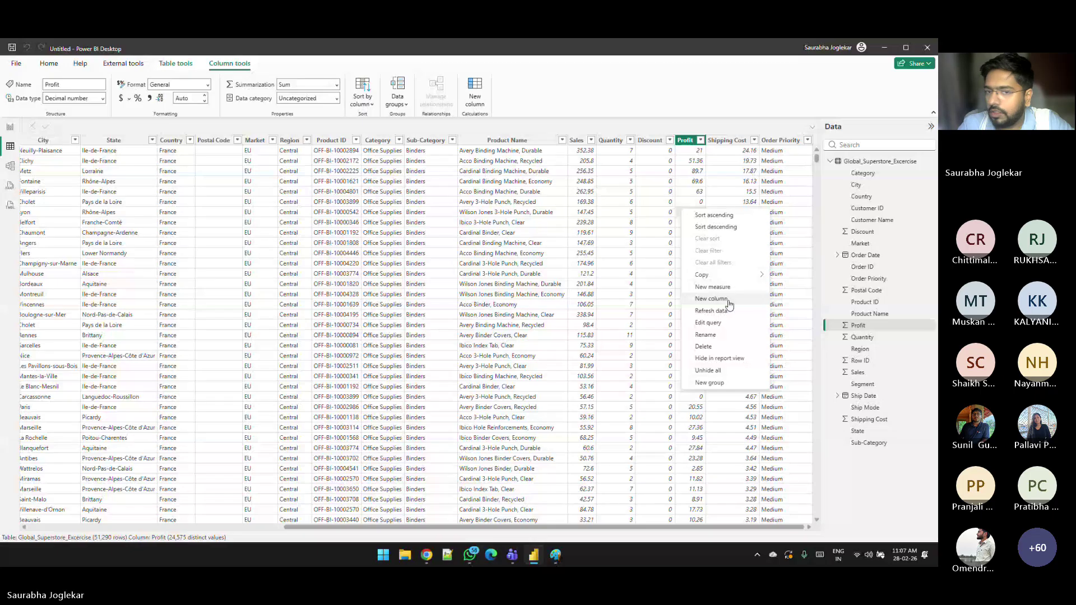
{"action": "left_click", "coordinate": [382, 242]}
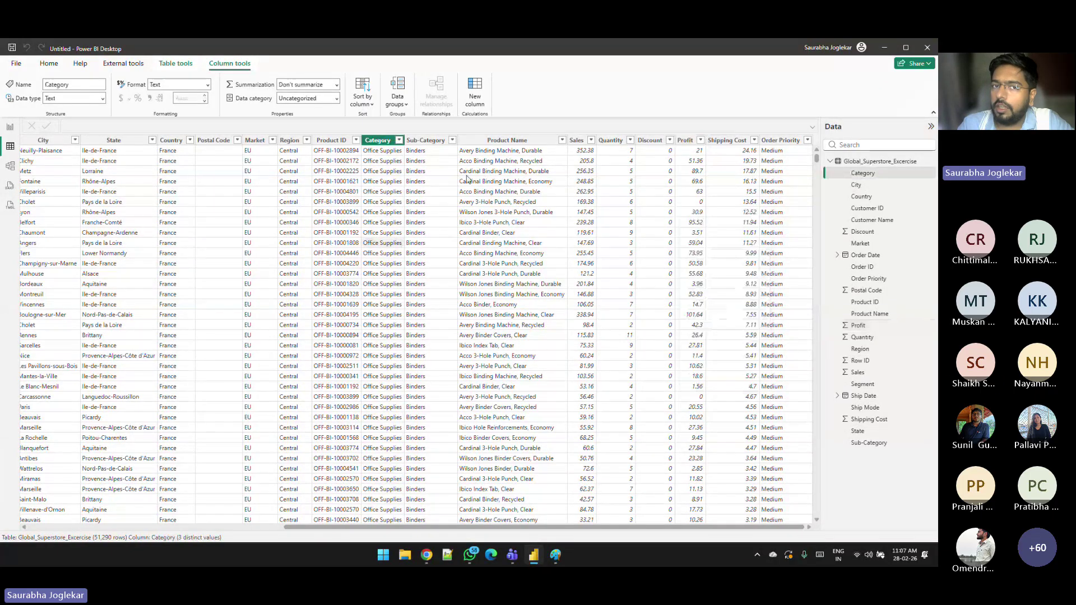
{"action": "left_click", "coordinate": [476, 98]}
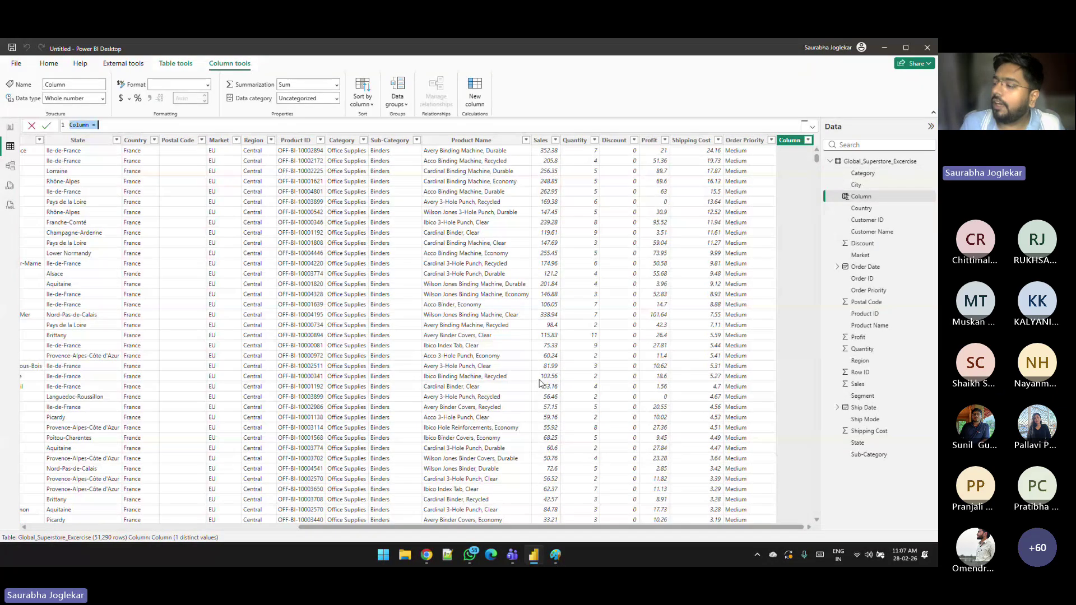
{"action": "left_click", "coordinate": [138, 127]}
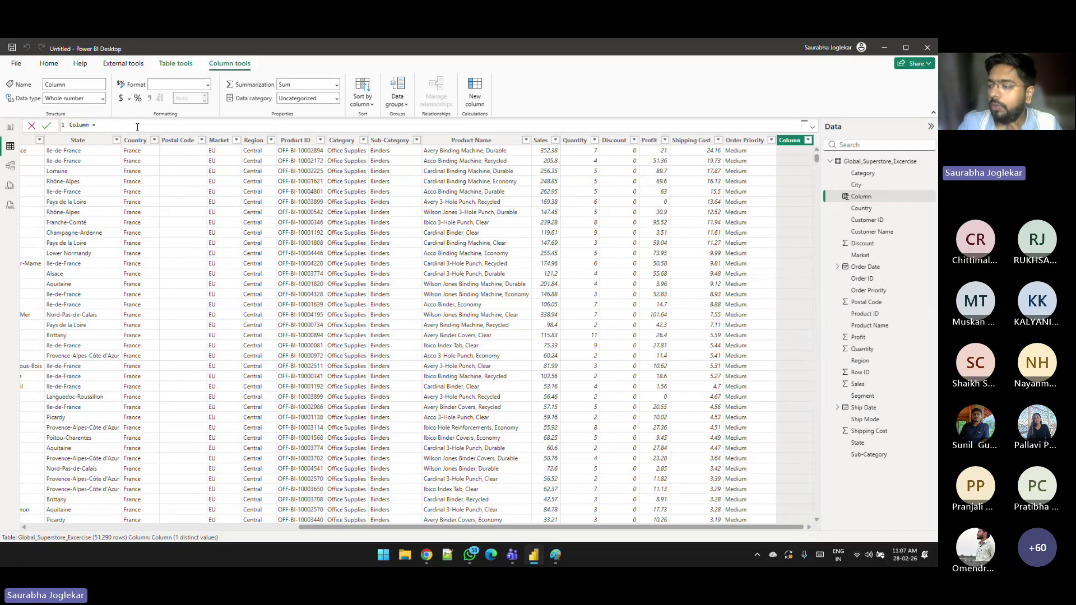
{"action": "key", "text": "Return"}
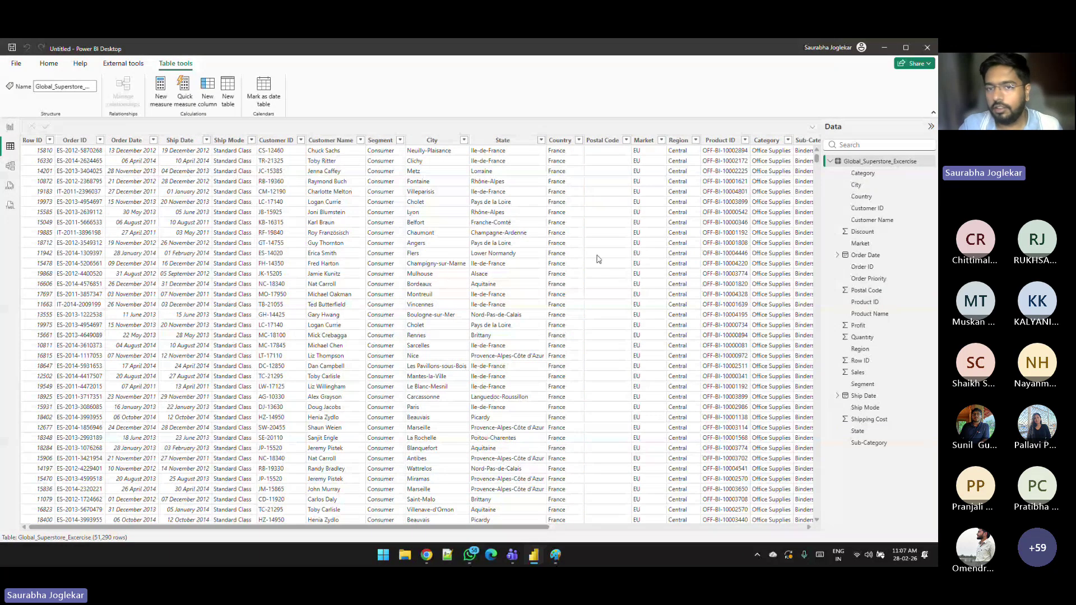
Step: Add a calculated column to the Global_Superstore_Excercise table and name it DiscountCheck in its formula
{"action": "left_click", "coordinate": [466, 246]}
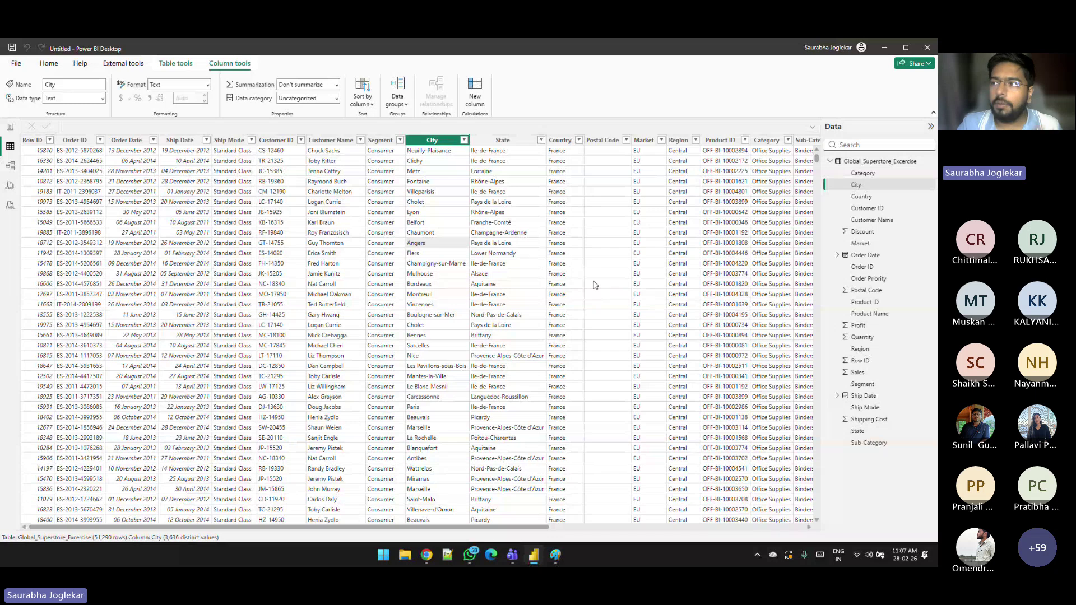
{"action": "left_click", "coordinate": [473, 91]}
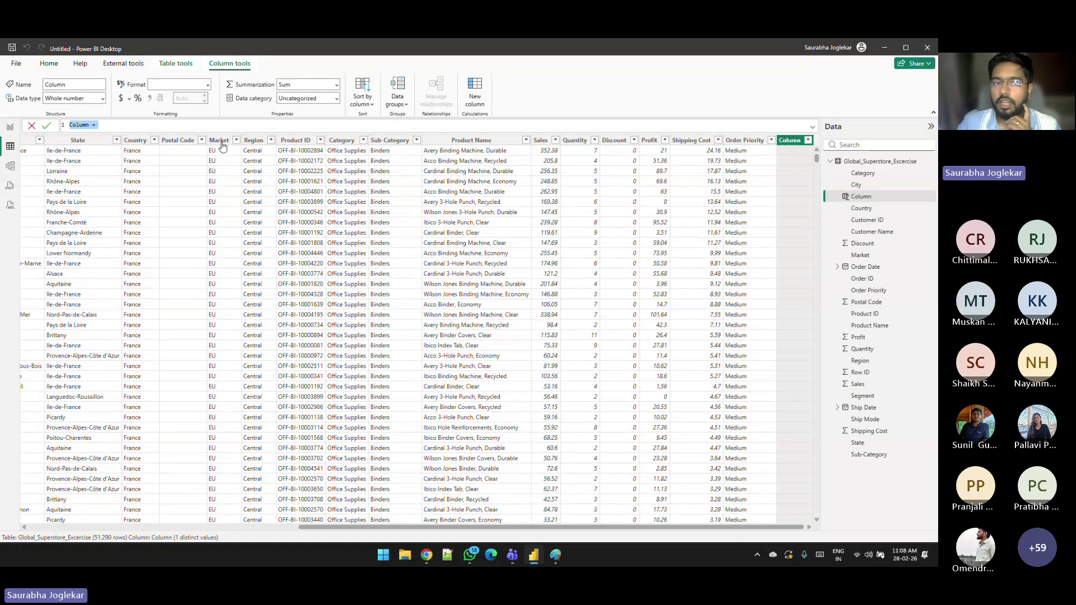
{"action": "left_click", "coordinate": [119, 125]}
{"action": "key", "text": "ctrl+a"}
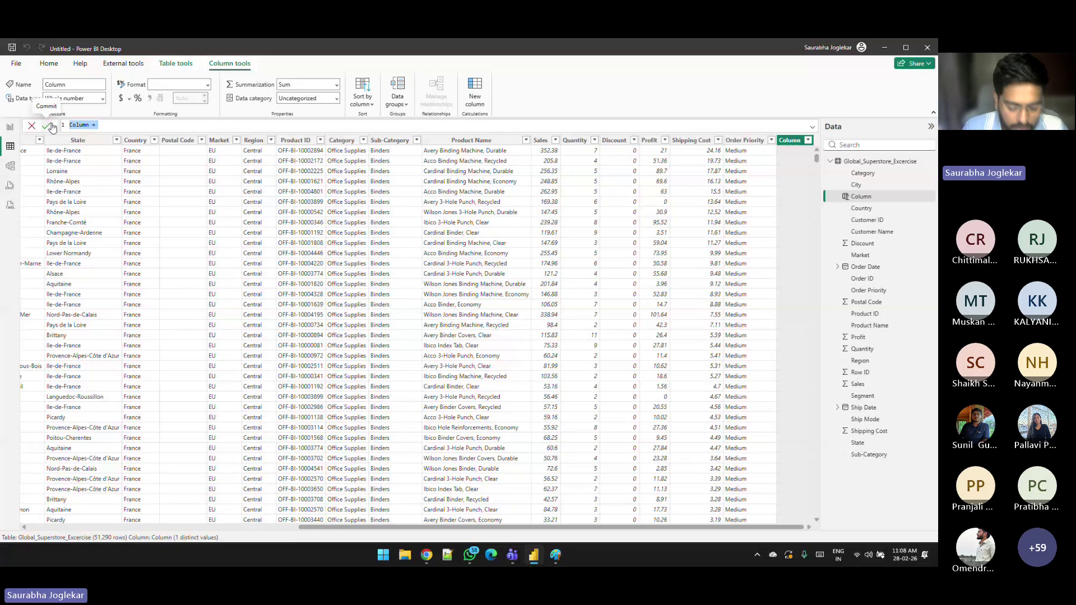
{"action": "type", "text": "Discou"}
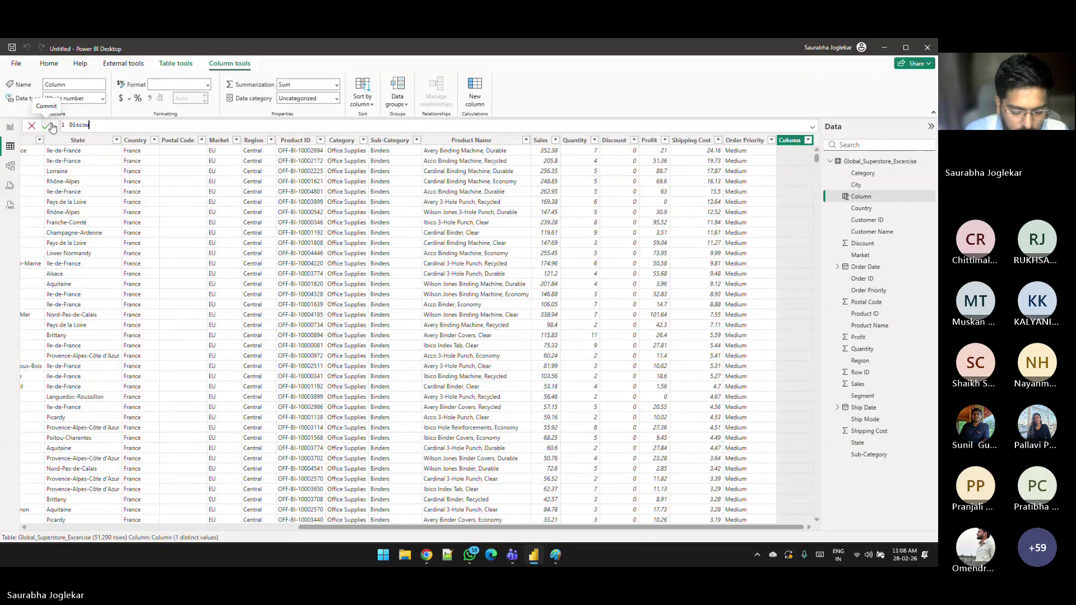
{"action": "type", "text": "ntCheck = "}
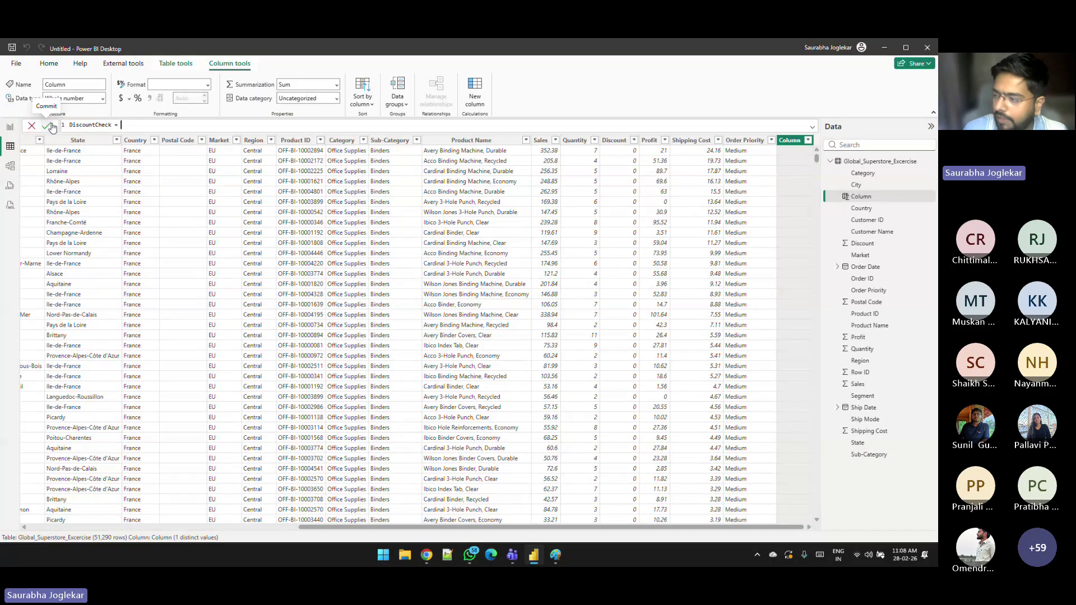
Step: Begin the DiscountCheck formula with an IF function testing whether Global_Superstore_Excercise[Discount] is greater than 0
{"action": "type", "text": "IF("}
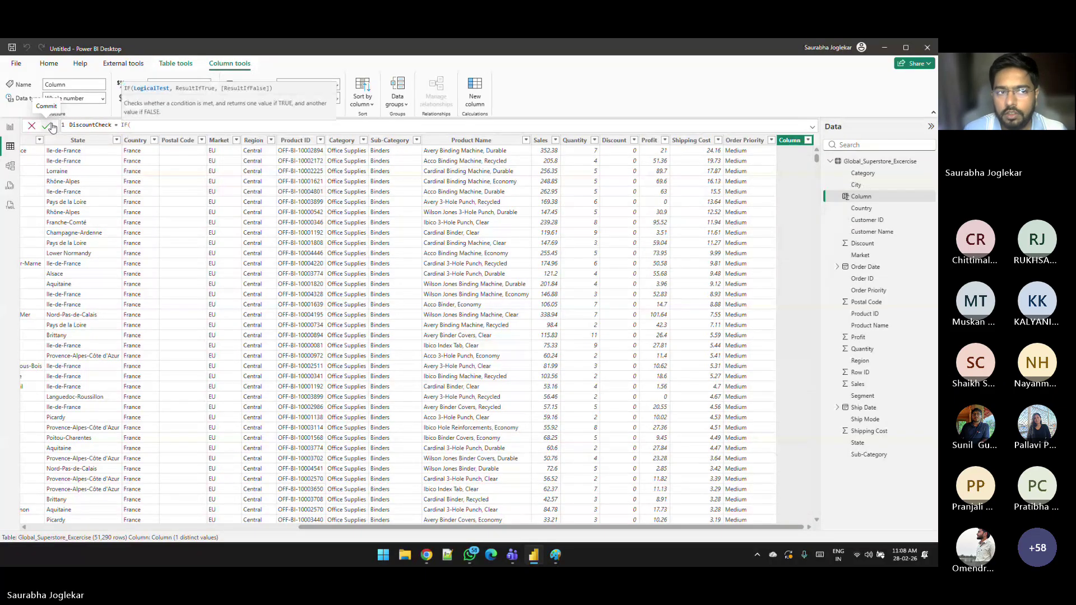
{"action": "type", "text": "disc"}
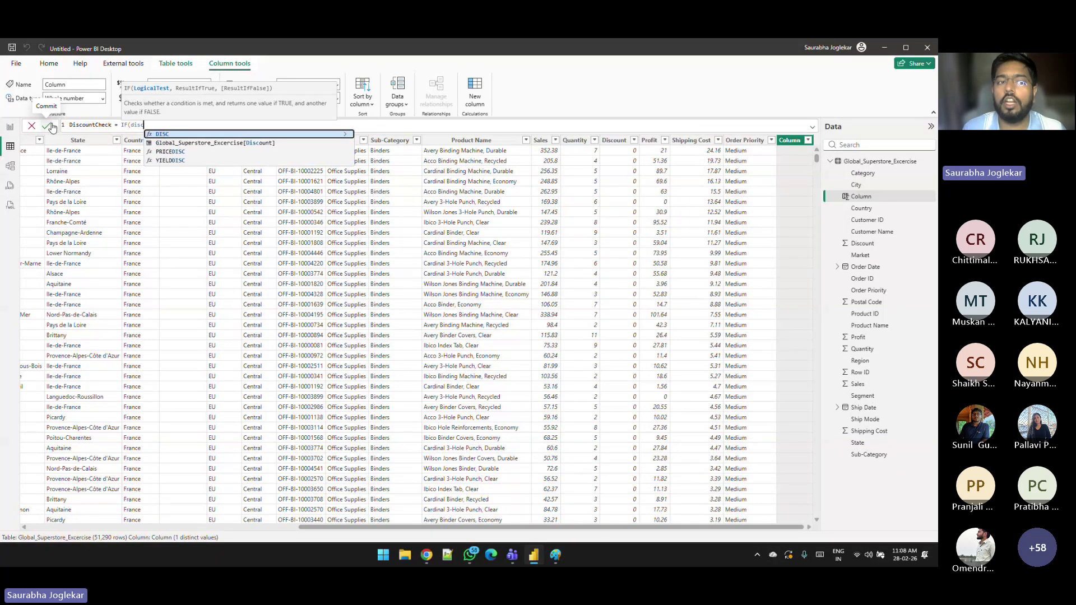
{"action": "key", "text": "Down"}
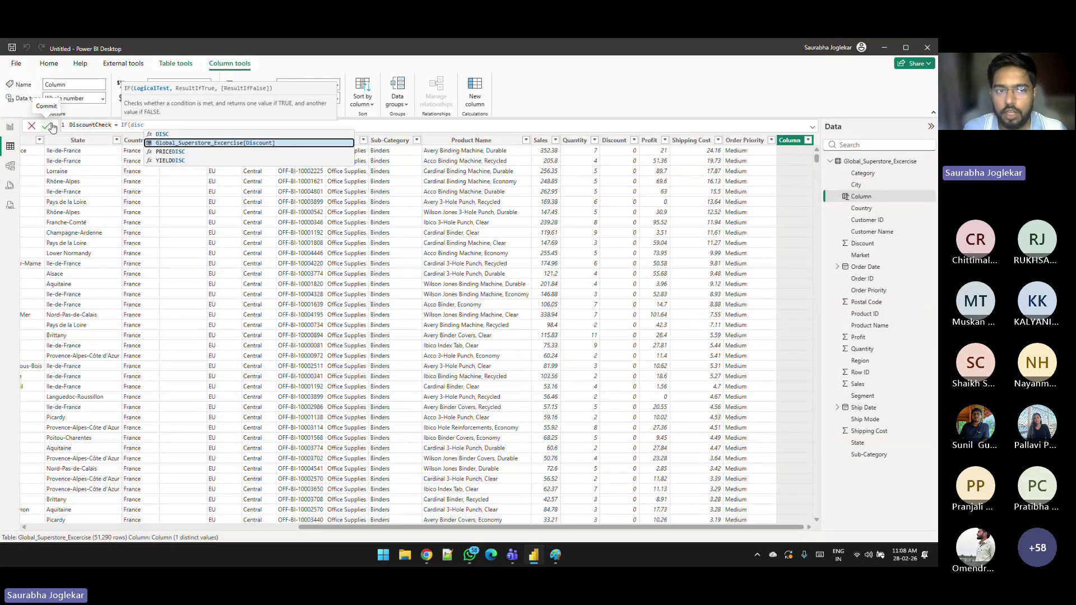
{"action": "key", "text": "Tab"}
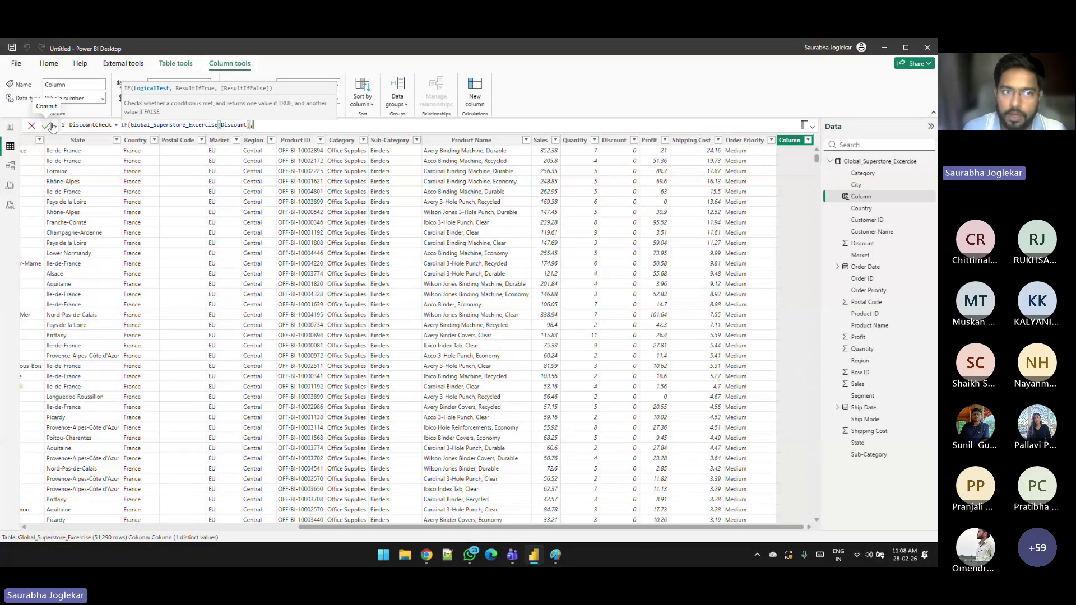
{"action": "type", "text": ","}
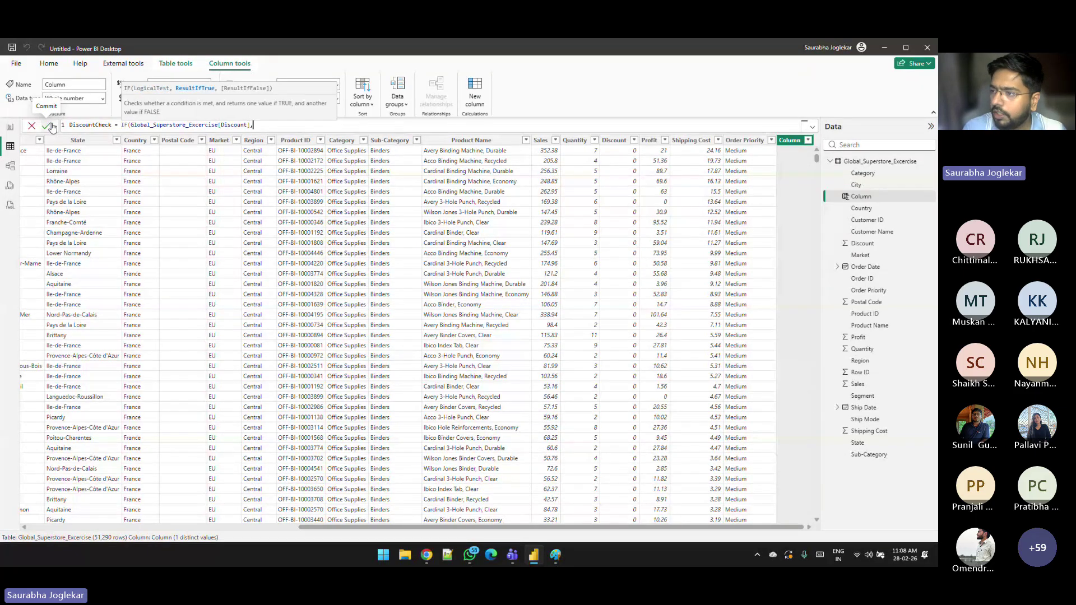
{"action": "key", "text": "BackSpace"}
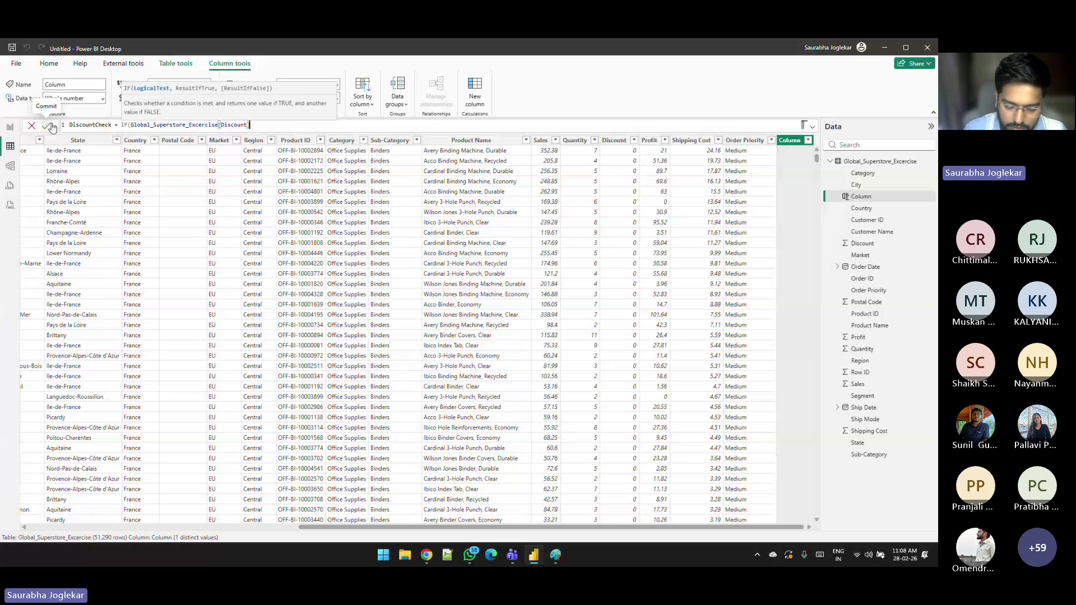
{"action": "type", "text": ">0,\""}
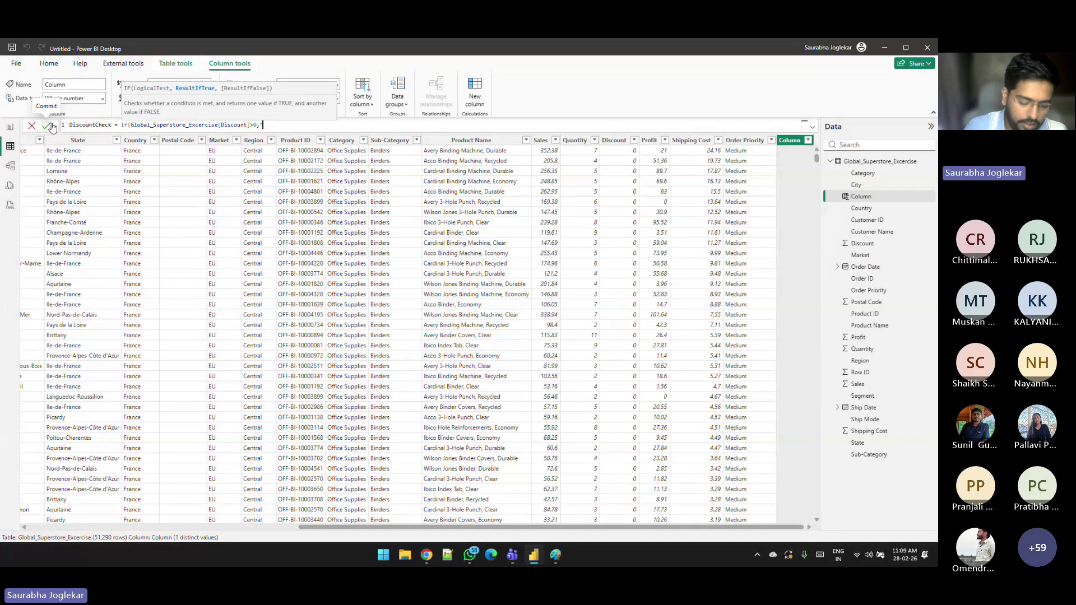
Step: Complete the IF formula with "Discount Given" as the true result and "Dicount Not Given" as the false result, and commit it
{"action": "type", "text": "Discount "}
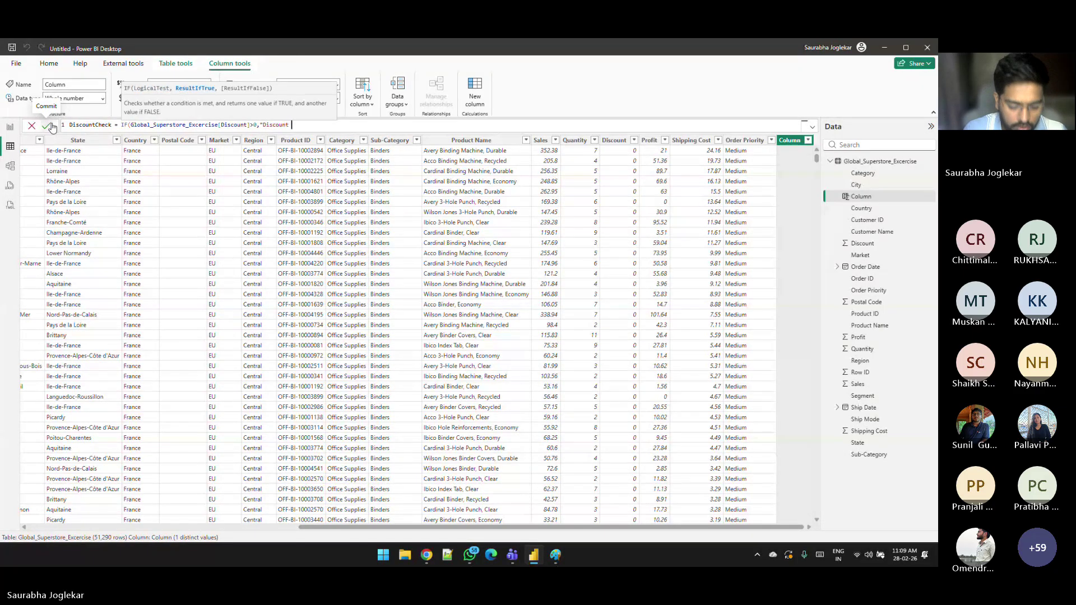
{"action": "type", "text": "Given\""}
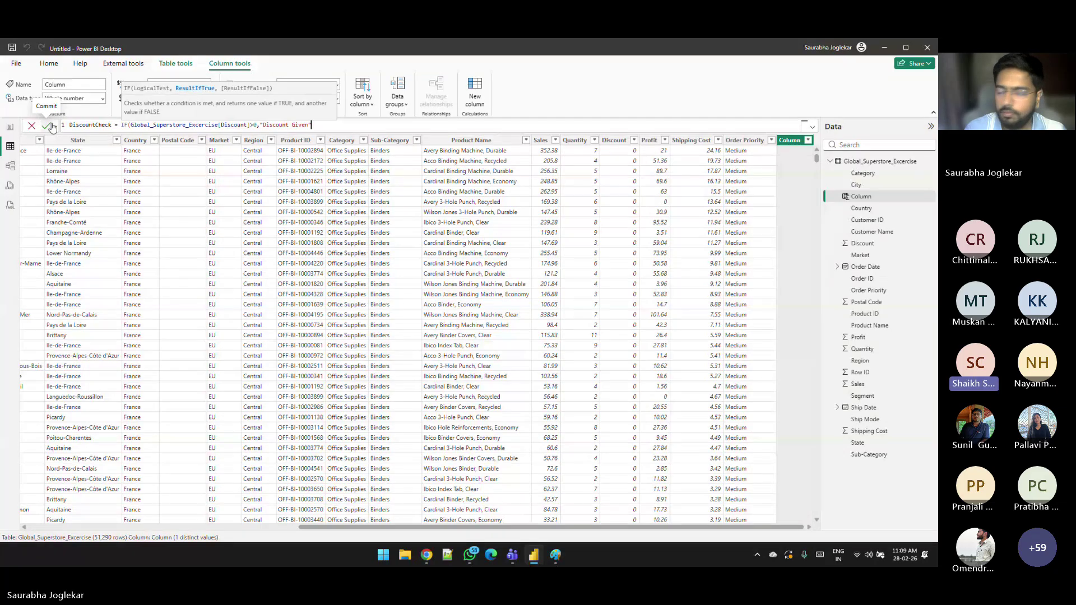
{"action": "type", "text": ", \"\""}
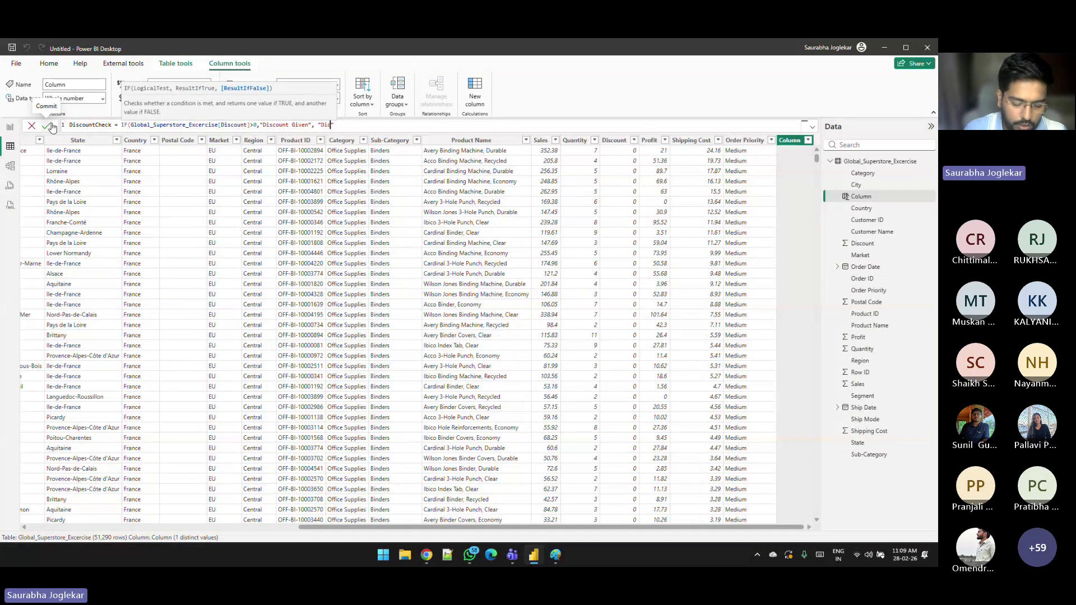
{"action": "type", "text": "Discount Not "}
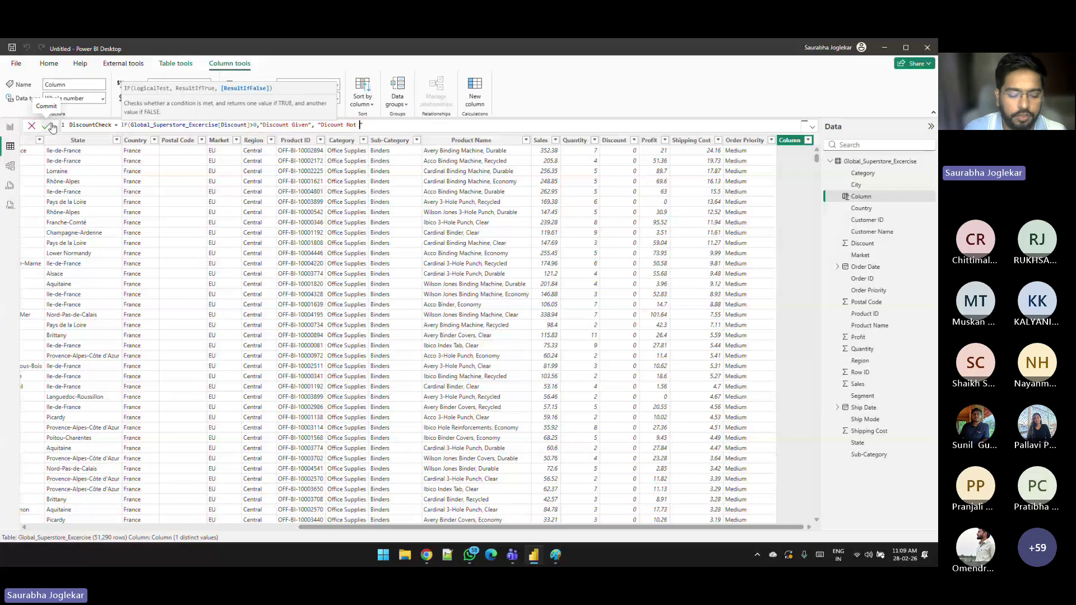
{"action": "type", "text": "Given"}
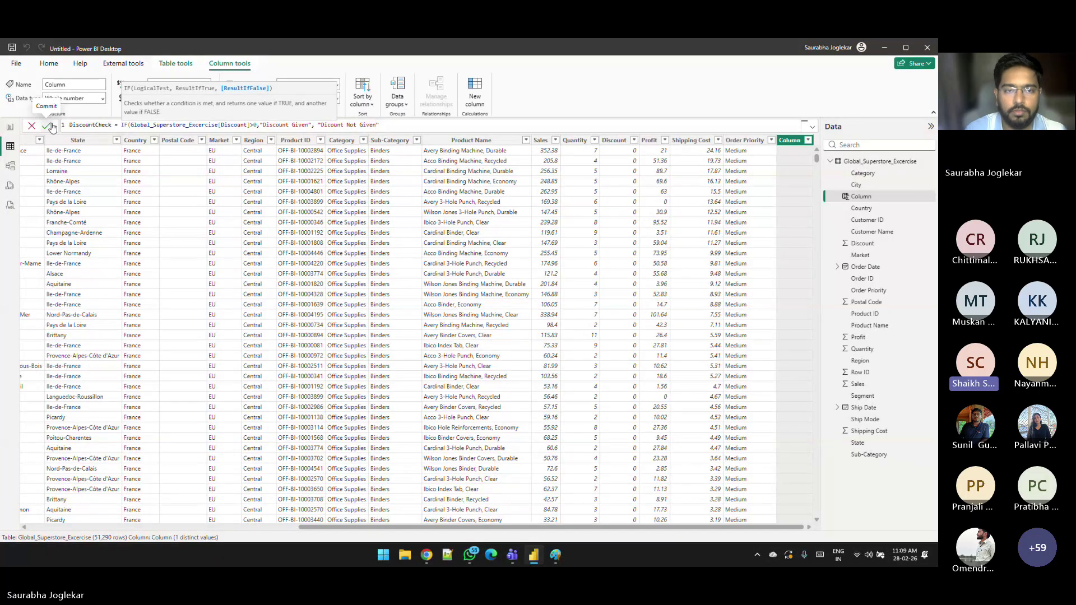
{"action": "type", "text": "\")"}
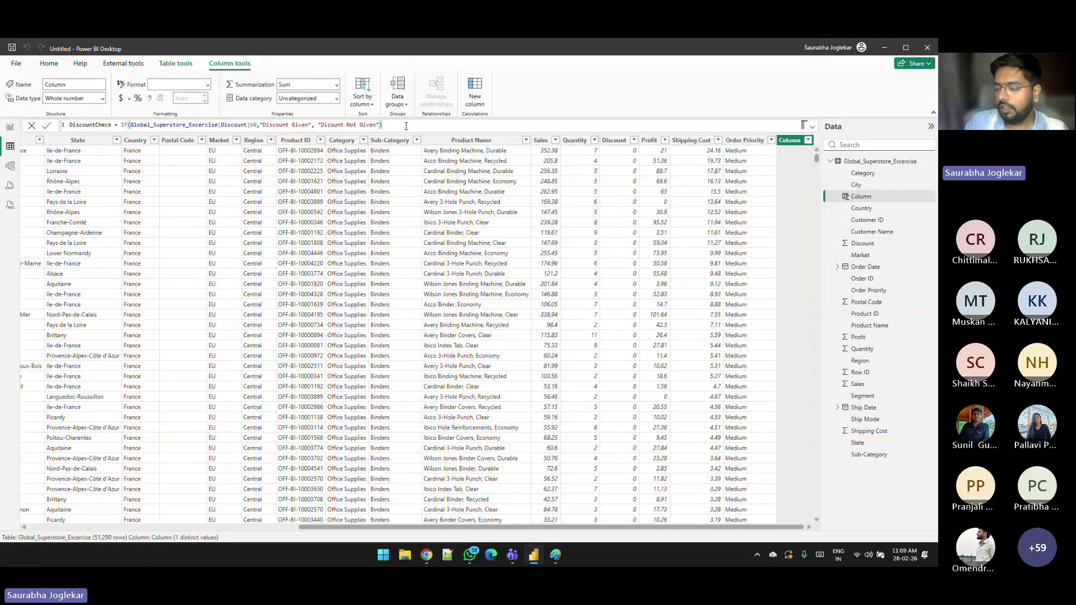
{"action": "key", "text": "Return"}
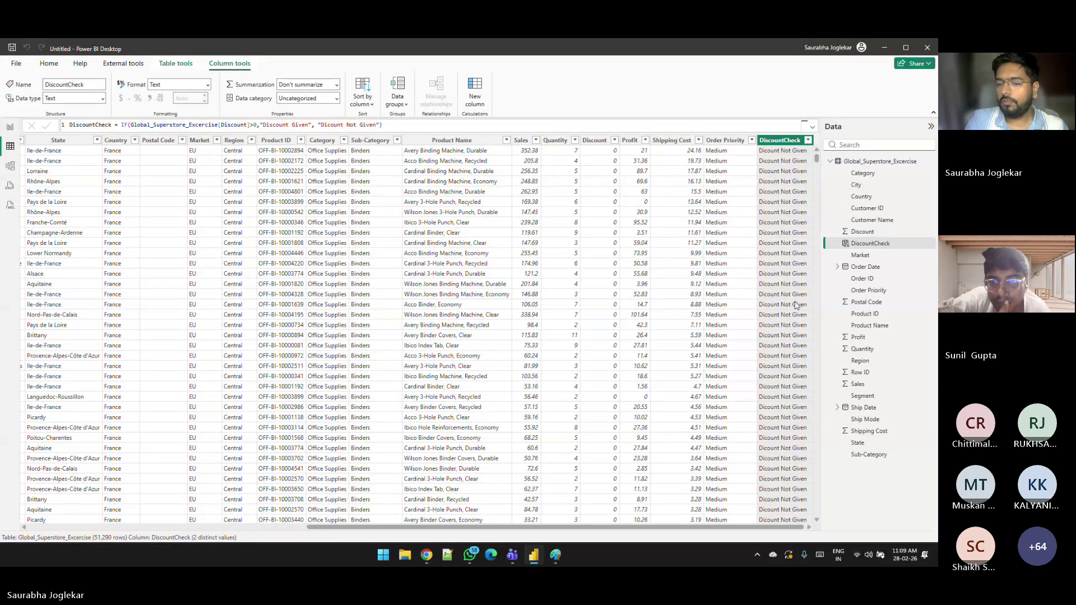
Step: Examine the values in the DiscountCheck column and the distinct entries offered in its filter list
{"action": "scroll", "coordinate": [784, 415], "scroll_direction": "down", "scroll_amount": 20}
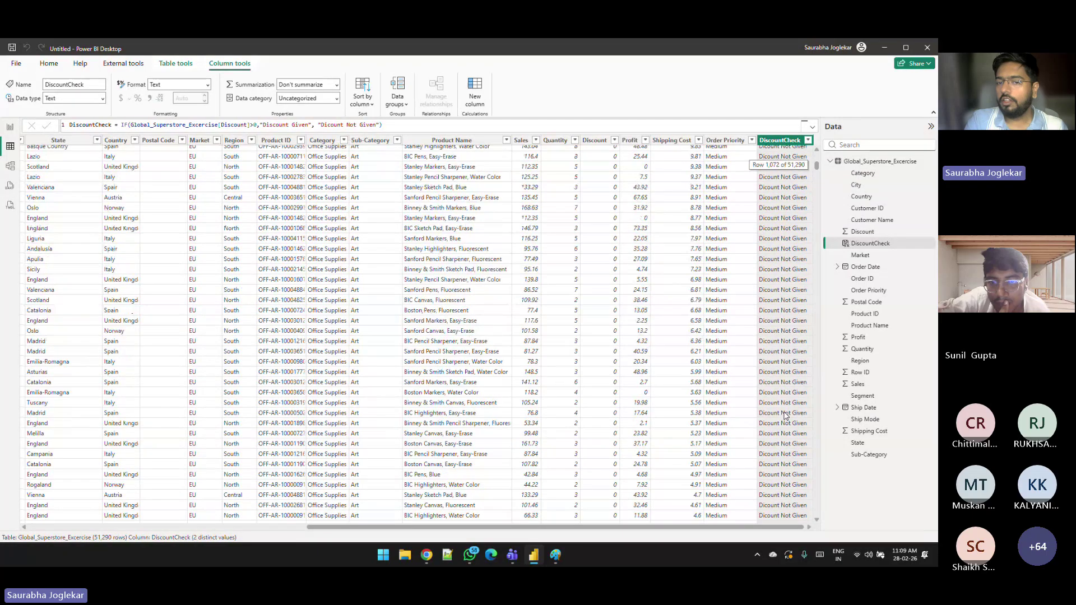
{"action": "scroll", "coordinate": [785, 415], "scroll_direction": "up", "scroll_amount": 1}
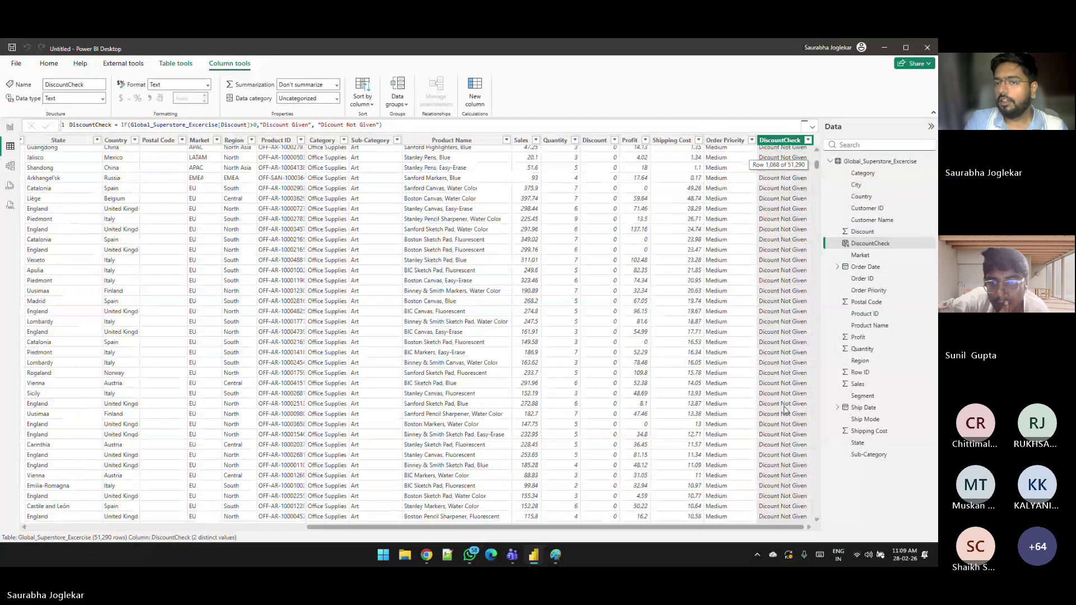
{"action": "scroll", "coordinate": [784, 411], "scroll_direction": "up", "scroll_amount": 20}
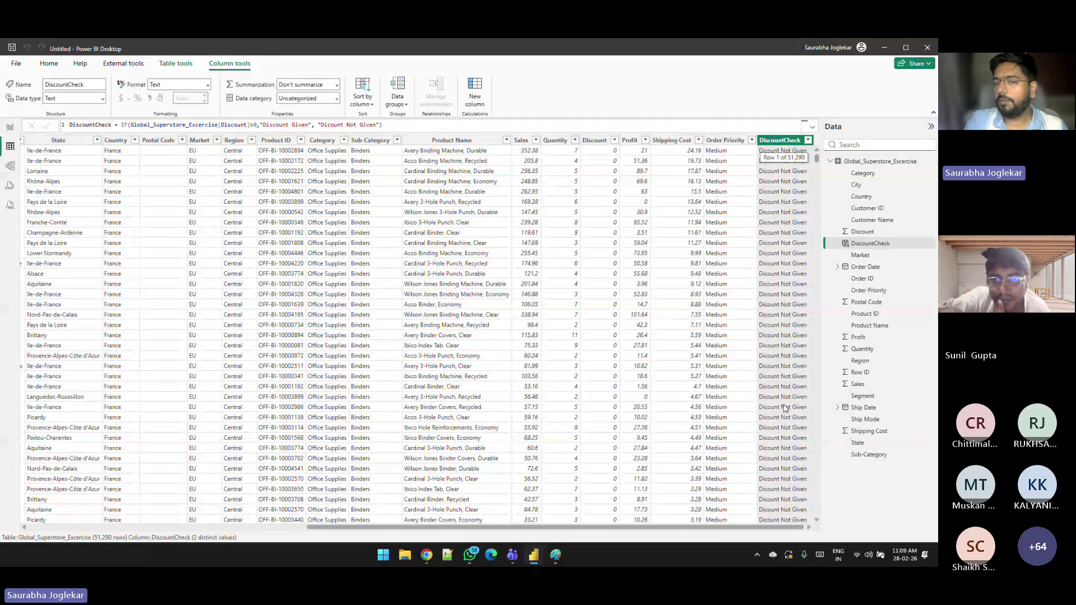
{"action": "left_click", "coordinate": [807, 141]}
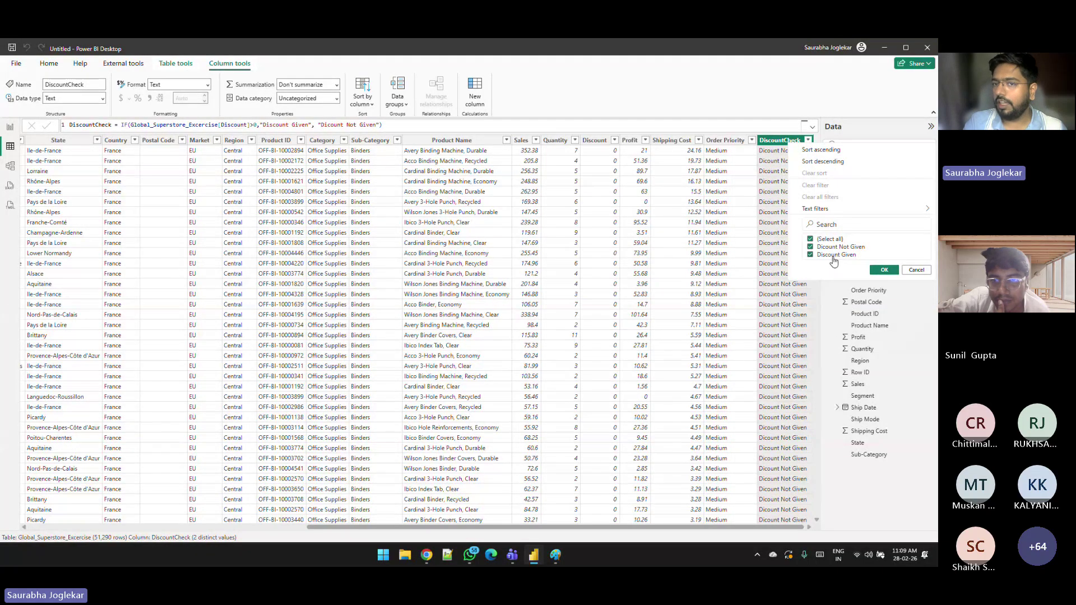
{"action": "left_click", "coordinate": [808, 141]}
{"action": "left_click", "coordinate": [809, 141]}
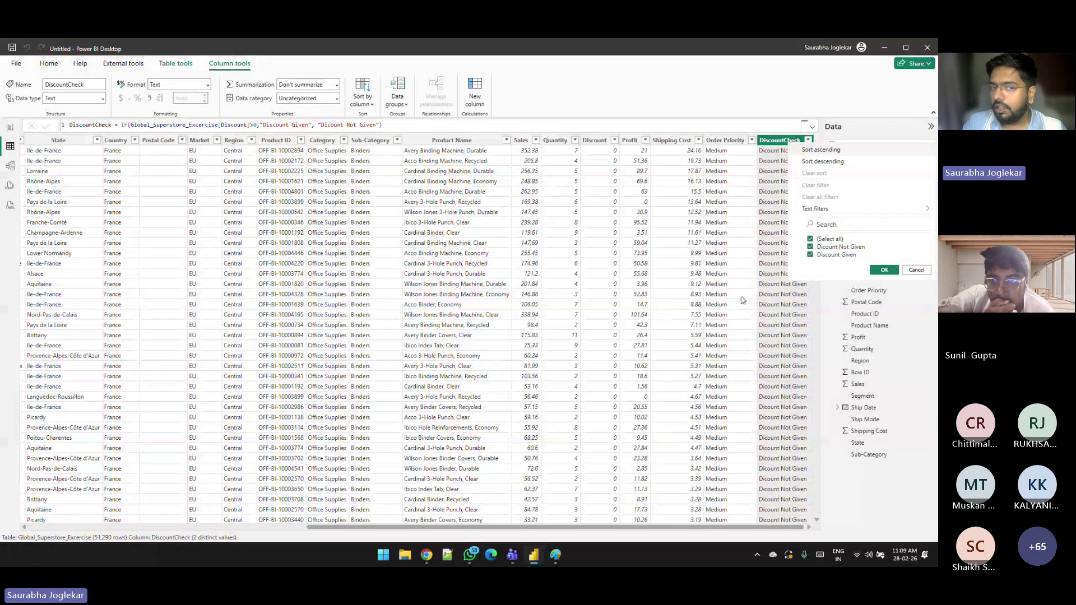
{"action": "left_click", "coordinate": [719, 294]}
{"action": "left_click", "coordinate": [780, 149]}
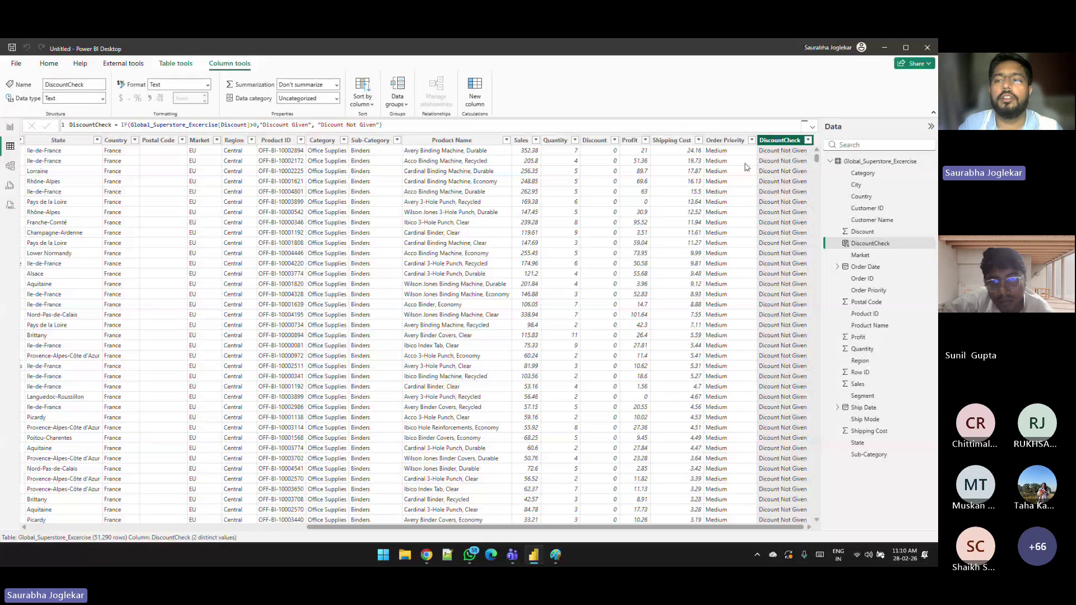
Step: Clear the DiscountCheck column's formula and delete the column from the Global_Superstore_Excercise table
{"action": "left_click_drag", "start_coordinate": [387, 124], "coordinate": [67, 126]}
{"action": "key", "text": "BackSpace"}
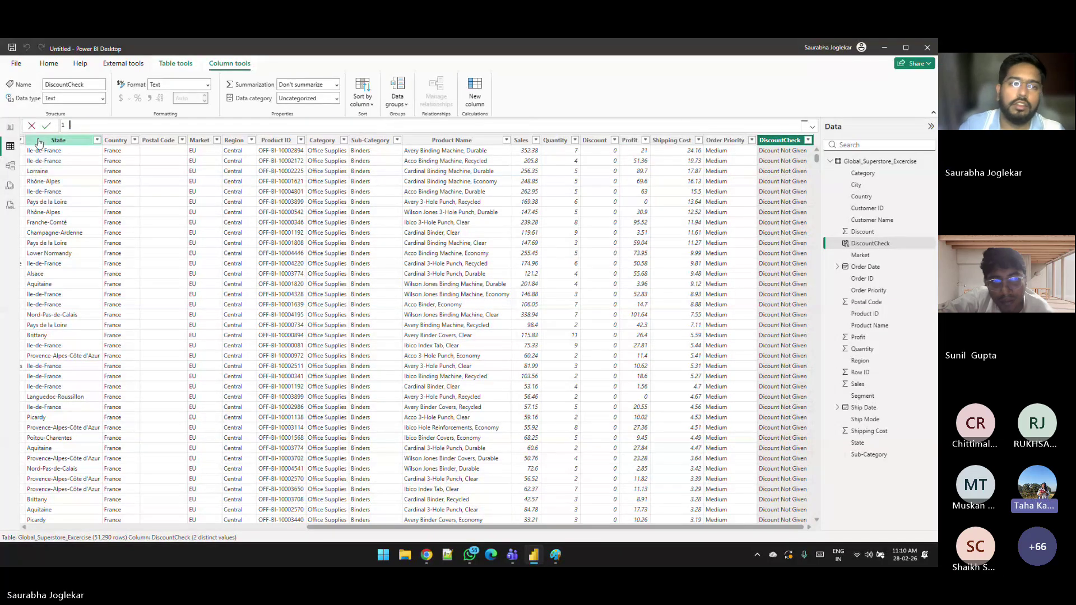
{"action": "key", "text": "Return"}
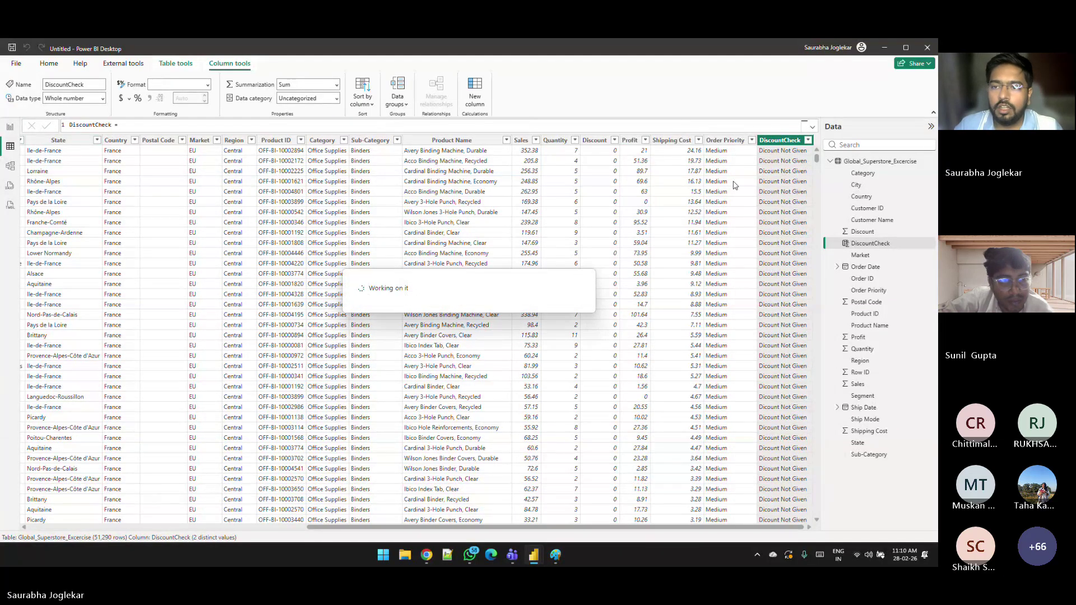
{"action": "right_click", "coordinate": [778, 140]}
{"action": "left_click", "coordinate": [736, 281]}
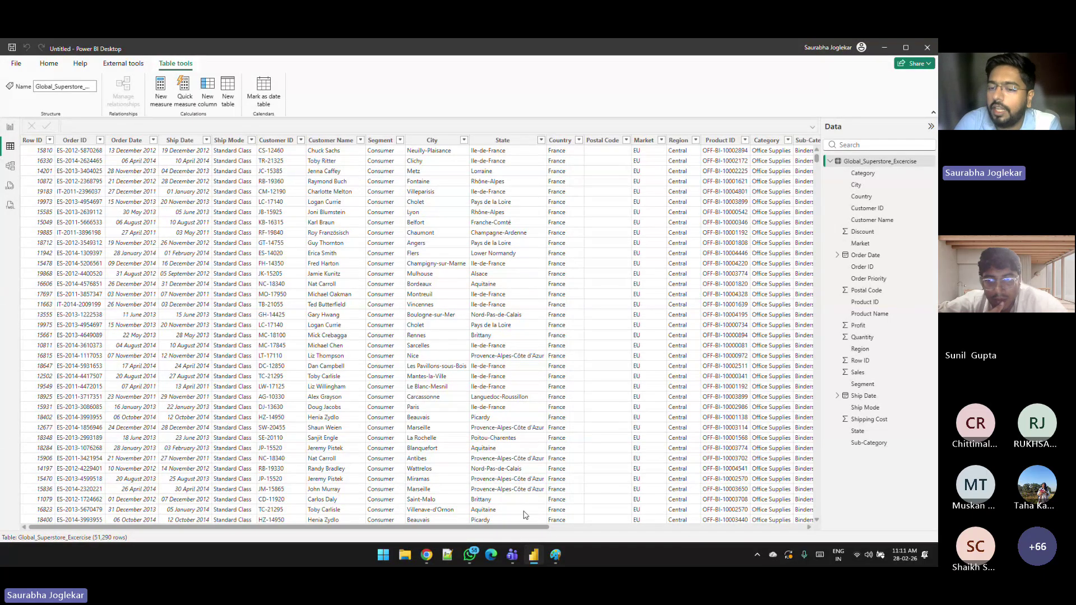
Step: Add a new calculated column to the Global_Superstore_Excercise table and name it DisCheck in its formula
{"action": "scroll", "coordinate": [776, 516], "scroll_direction": "right", "scroll_amount": 5}
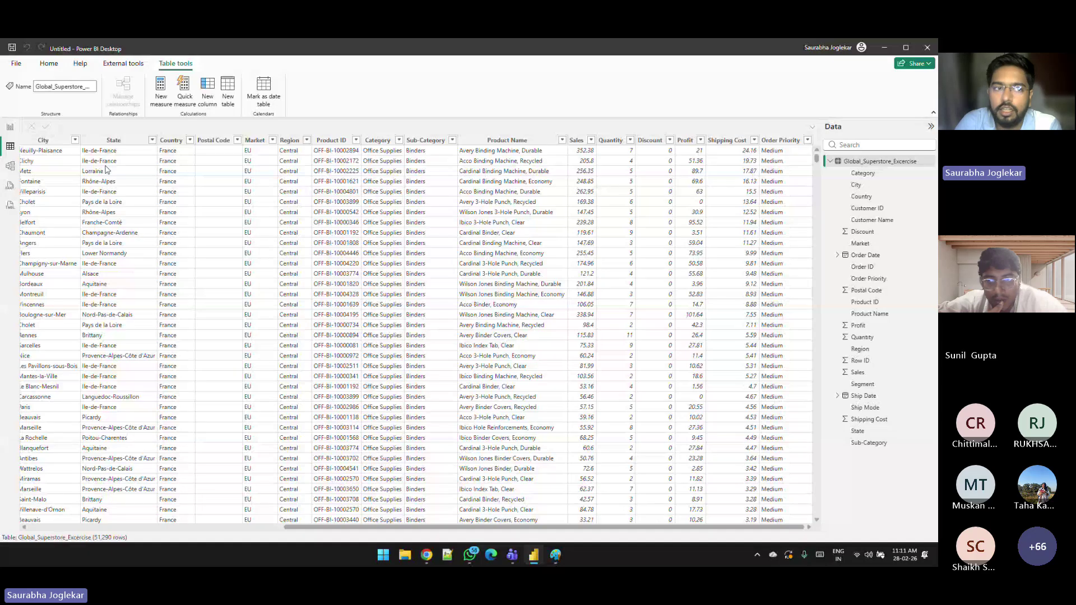
{"action": "left_click", "coordinate": [305, 191]}
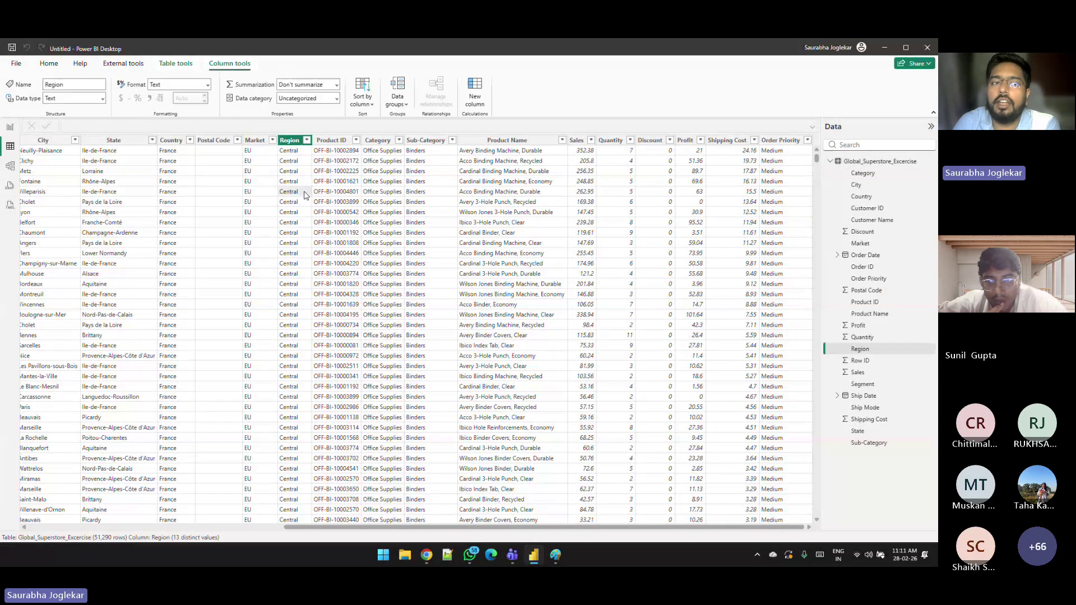
{"action": "left_click", "coordinate": [661, 224]}
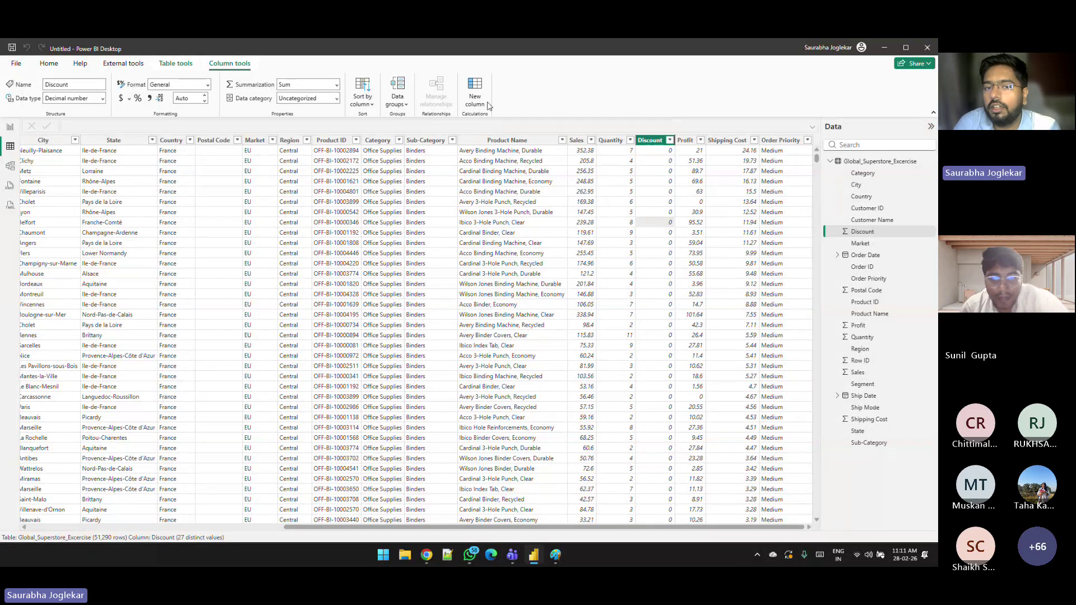
{"action": "right_click", "coordinate": [493, 203]}
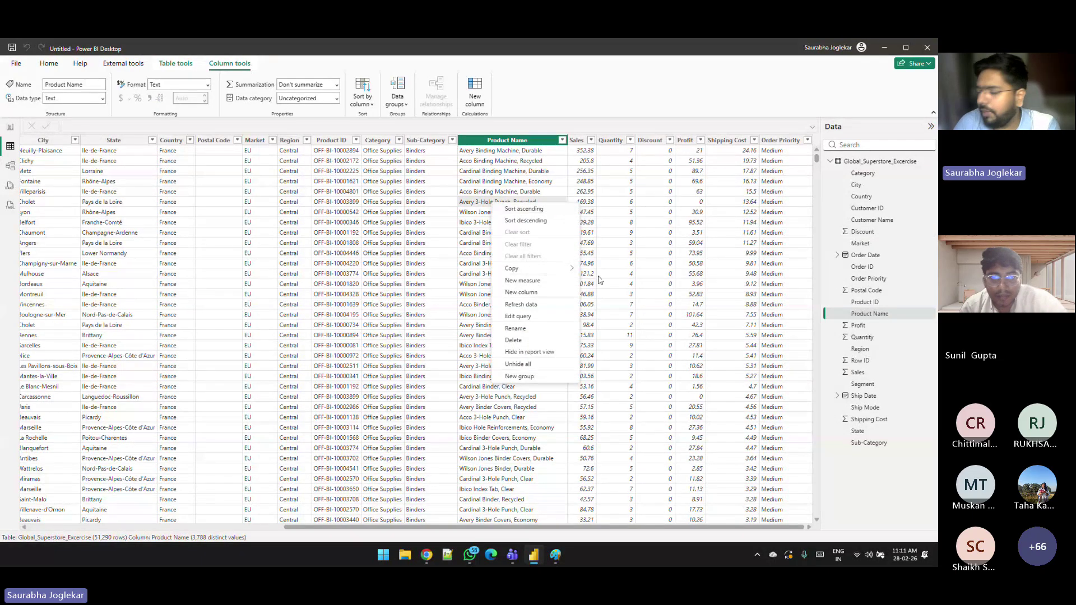
{"action": "left_click", "coordinate": [521, 292]}
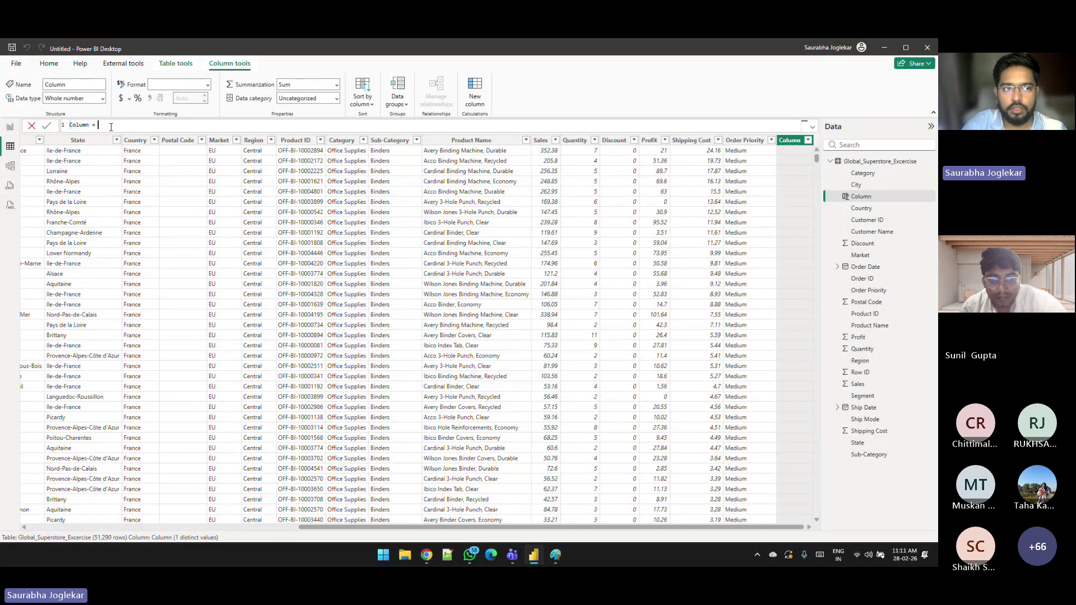
{"action": "type", "text": "D"}
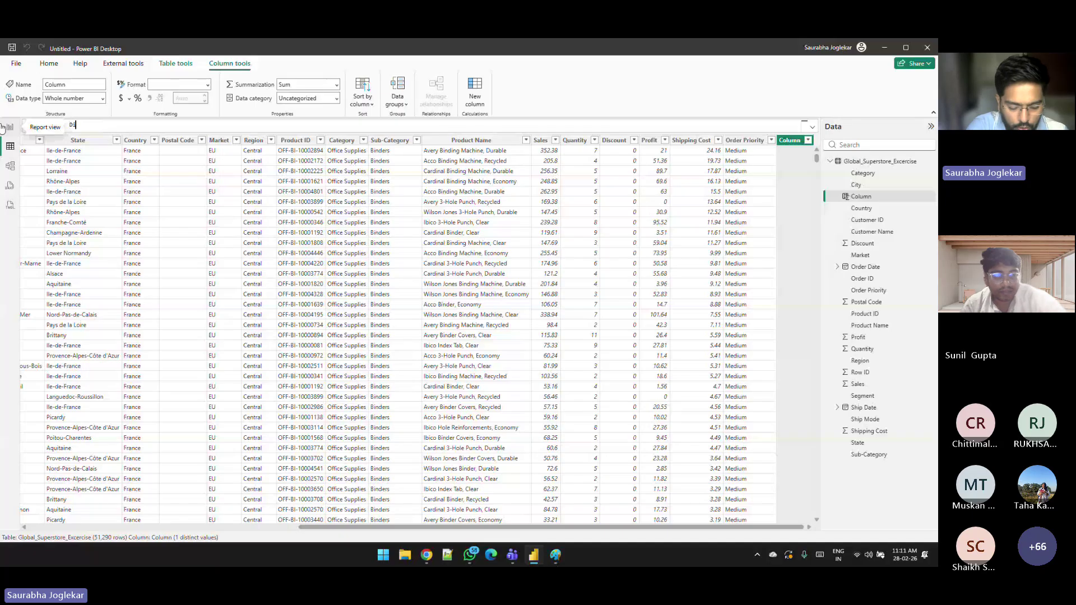
{"action": "type", "text": "isCh"}
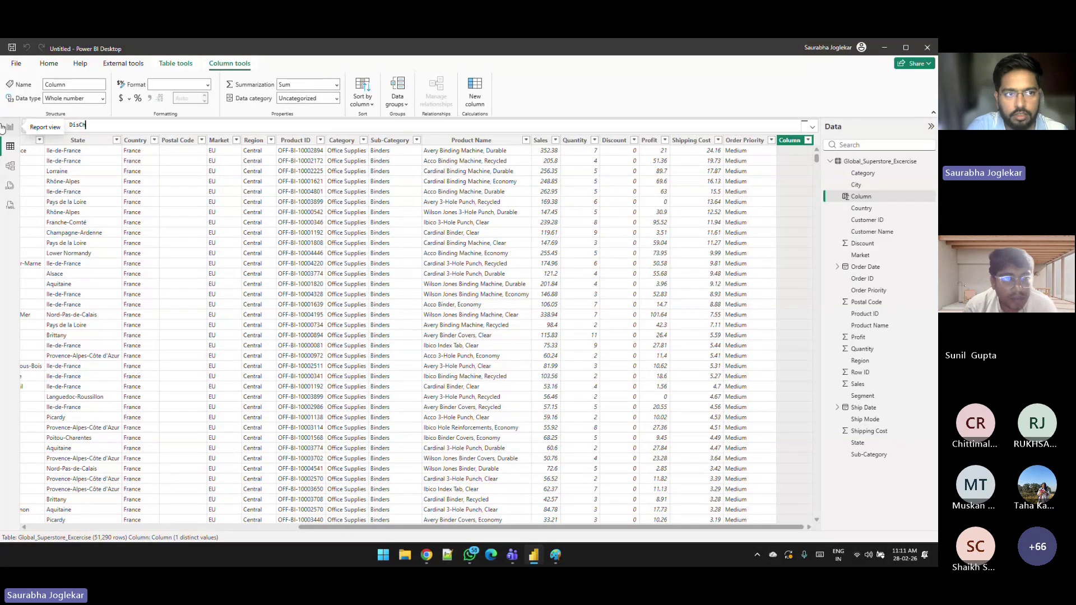
{"action": "type", "text": "eck = "}
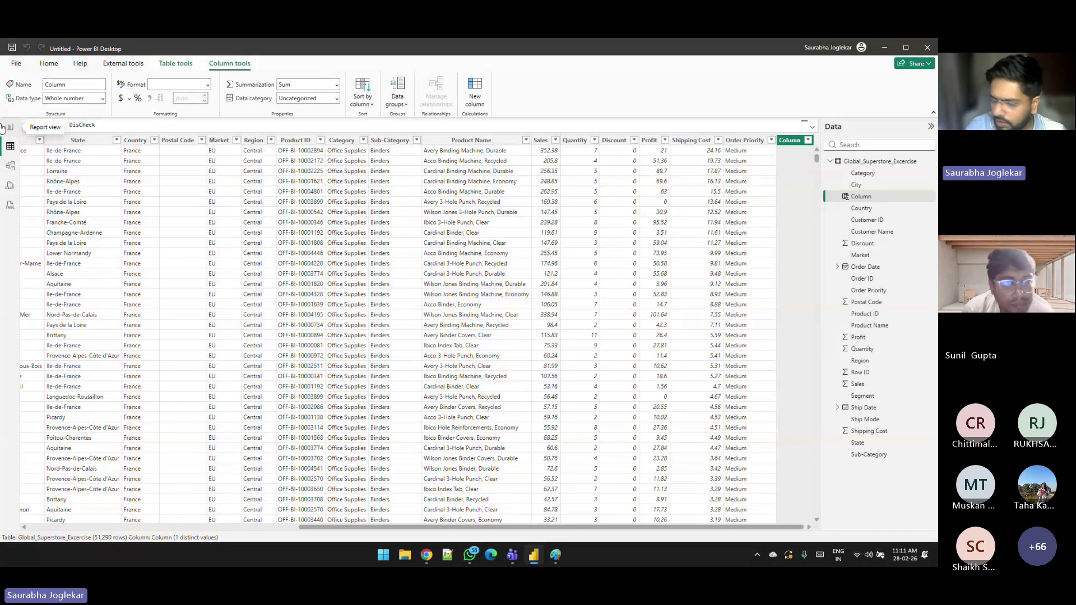
Step: Begin an IF function in the DisCheck formula with Global_Superstore_Excercise[Discount] as the start of its logical test
{"action": "type", "text": "IF("}
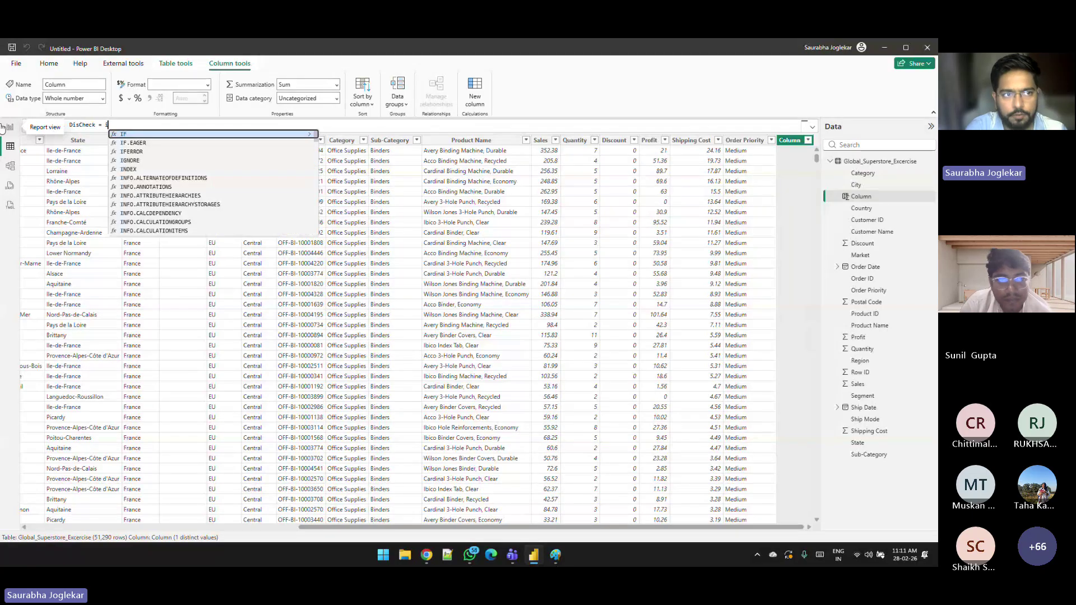
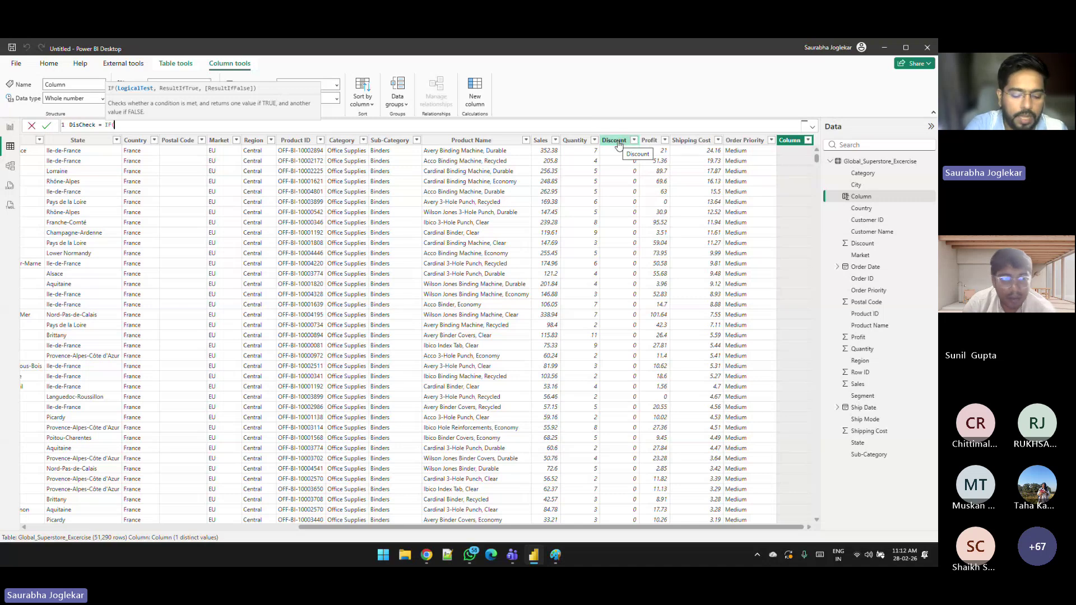
{"action": "type", "text": "disc"}
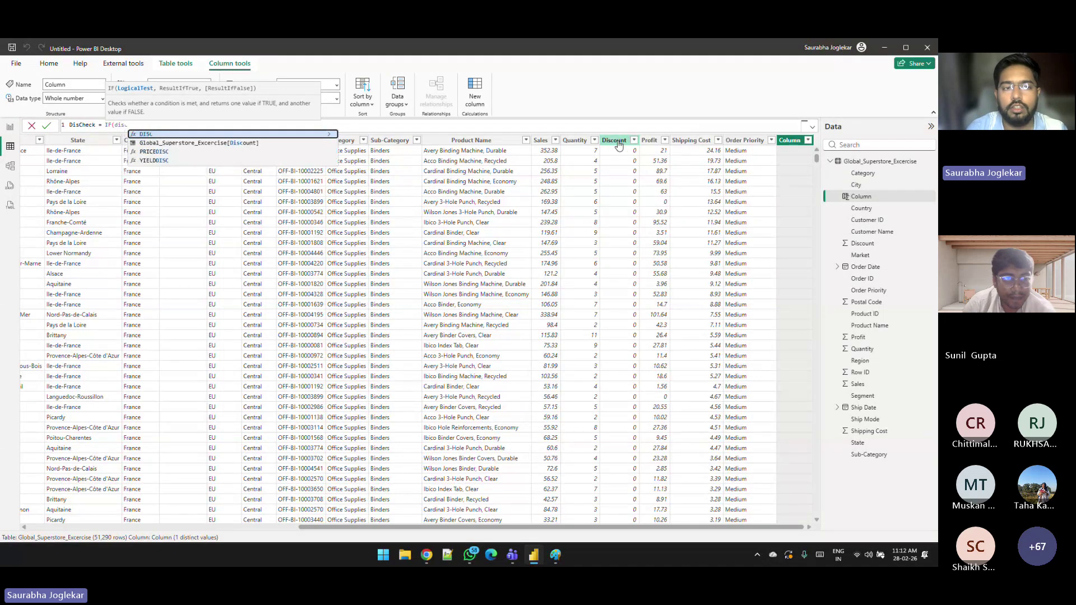
{"action": "key", "text": "BackSpace"}
{"action": "key", "text": "Down"}
{"action": "key", "text": "Down"}
{"action": "key", "text": "Down"}
{"action": "key", "text": "Down"}
{"action": "key", "text": "Down"}
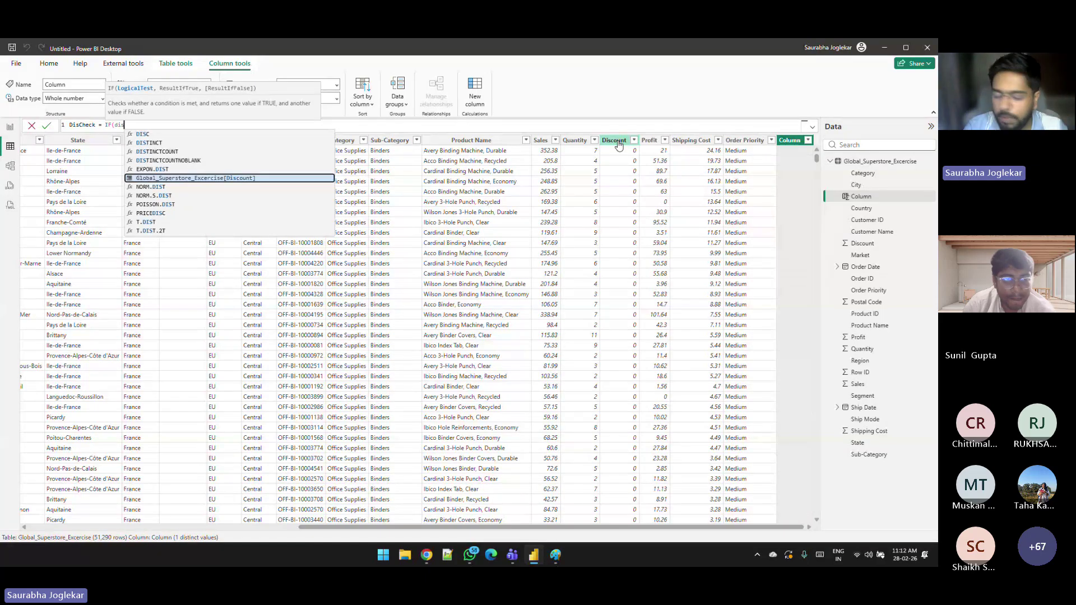
{"action": "key", "text": "Tab"}
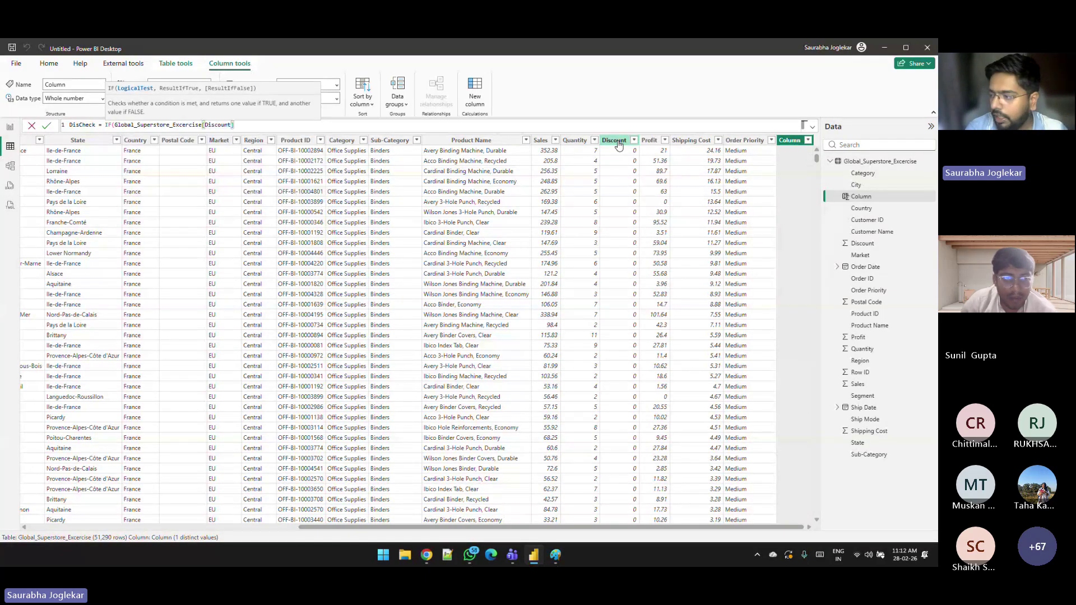
{"action": "type", "text": ", "}
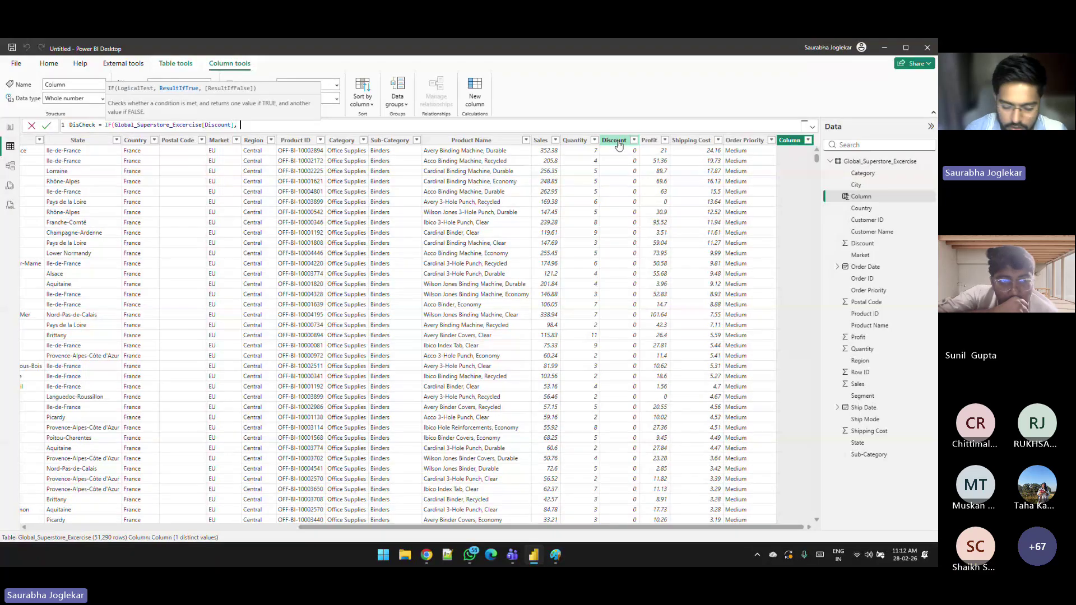
{"action": "type", "text": "\"Dis"}
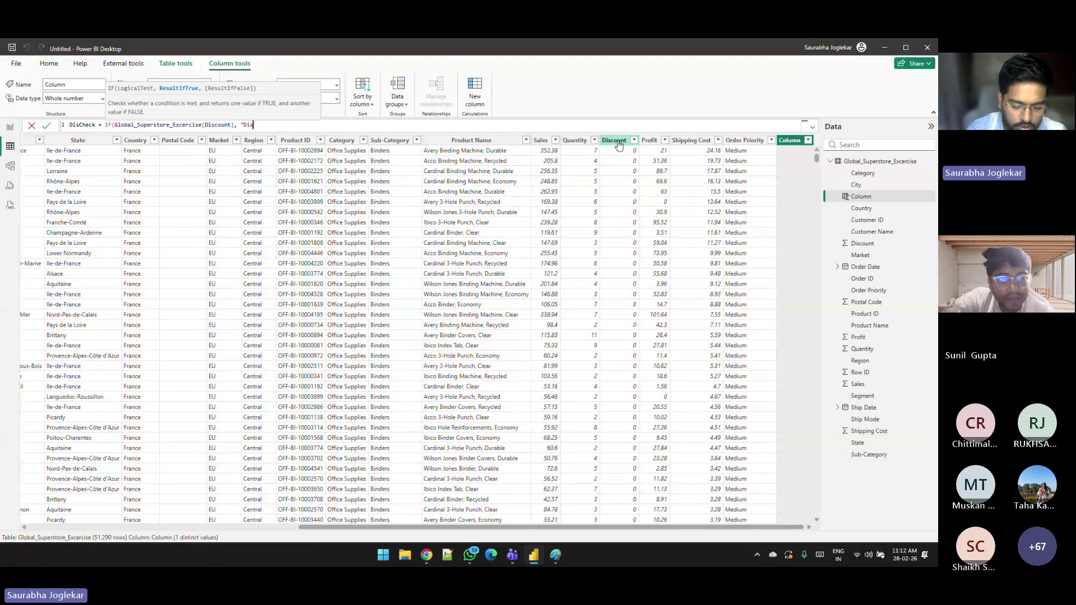
{"action": "type", "text": "count"}
{"action": "key", "text": "BackSpace"}
{"action": "key", "text": "BackSpace"}
{"action": "key", "text": "BackSpace"}
{"action": "key", "text": "BackSpace"}
{"action": "key", "text": "BackSpace"}
{"action": "key", "text": "BackSpace"}
{"action": "key", "text": "BackSpace"}
{"action": "key", "text": "BackSpace"}
{"action": "key", "text": "BackSpace"}
{"action": "key", "text": "BackSpace"}
{"action": "key", "text": "BackSpace"}
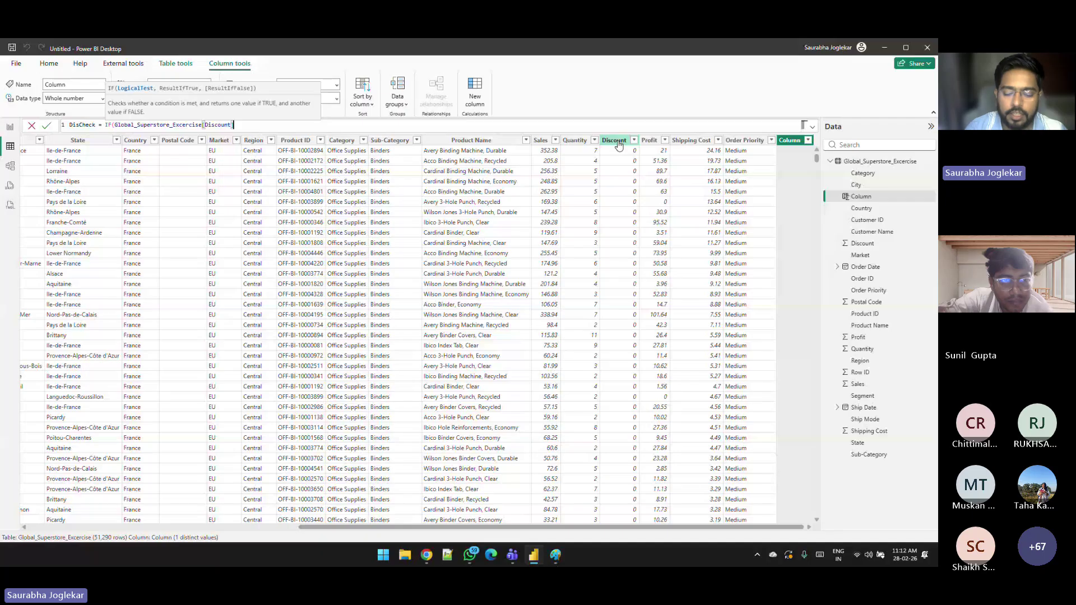
Step: Complete the IF test as >0 with results "Discount Given" and "Disc Not Given", and commit the DisCheck formula
{"action": "type", "text": ">"}
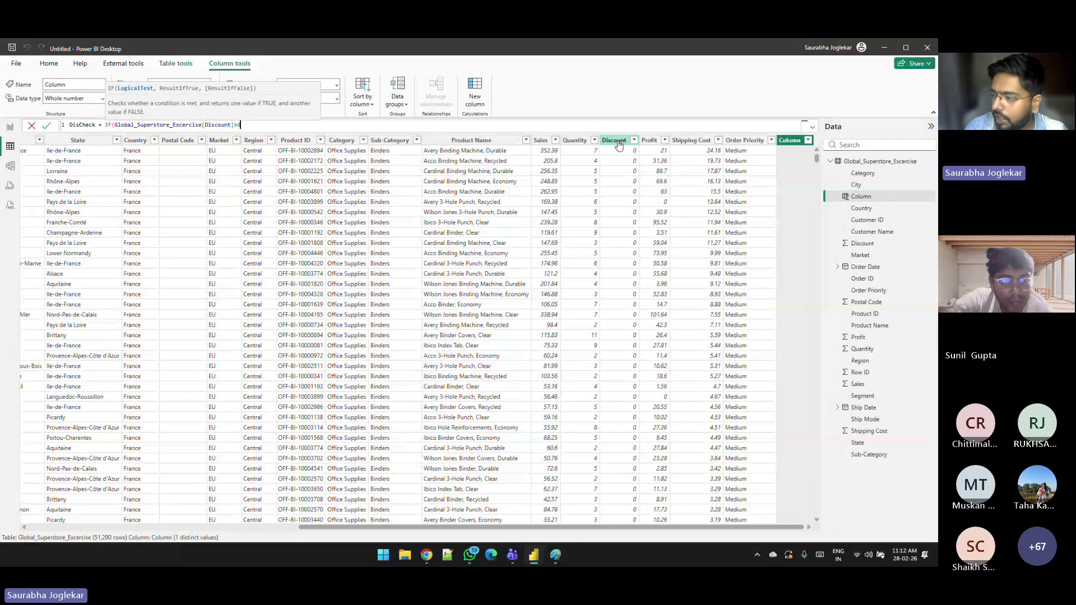
{"action": "type", "text": "0"}
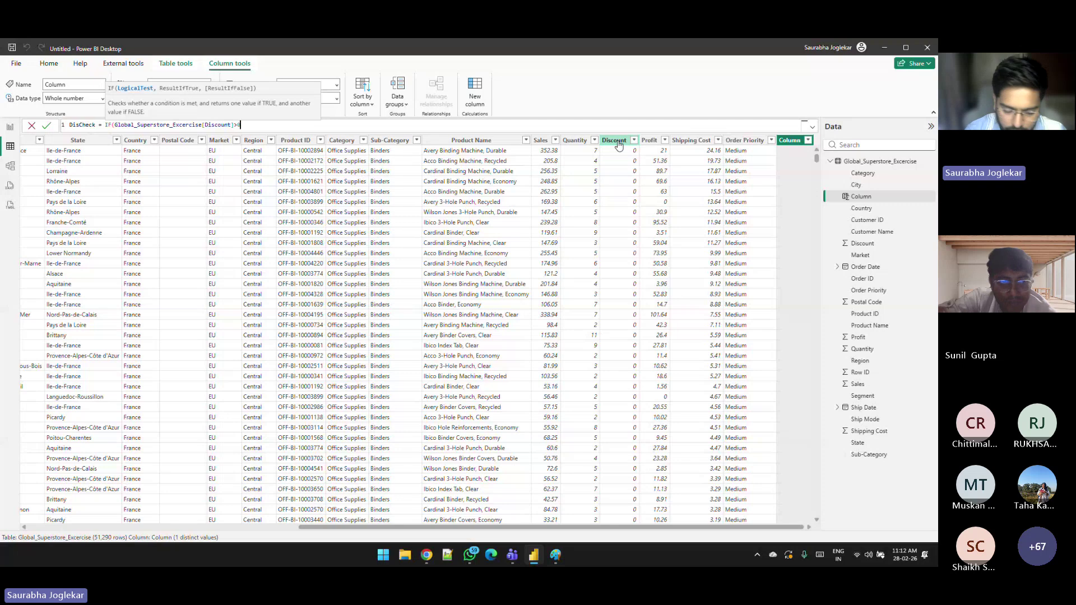
{"action": "type", "text": ",\""}
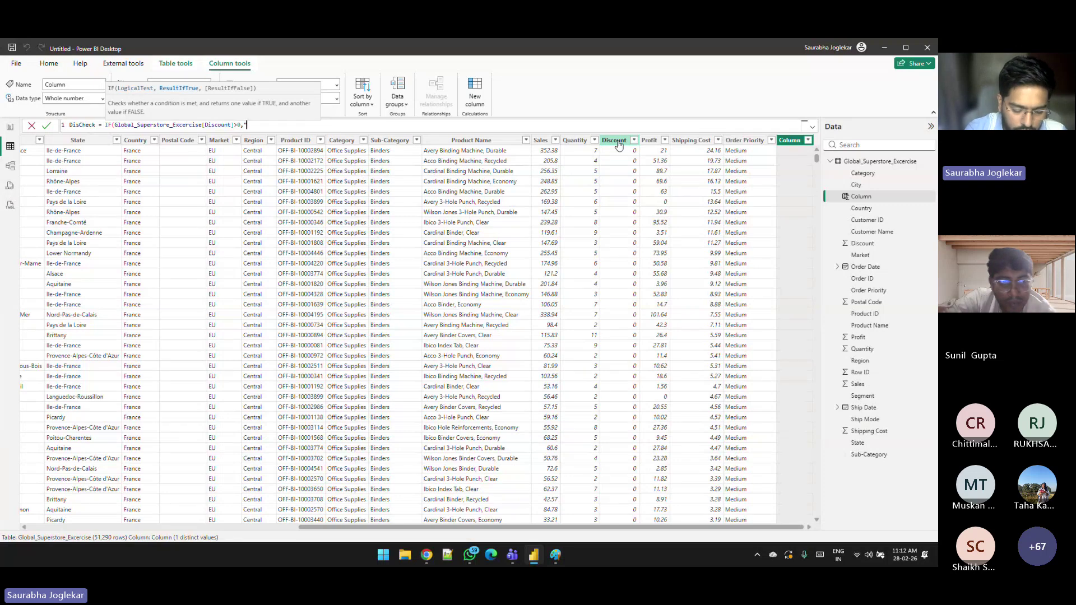
{"action": "type", "text": "Discount Given"}
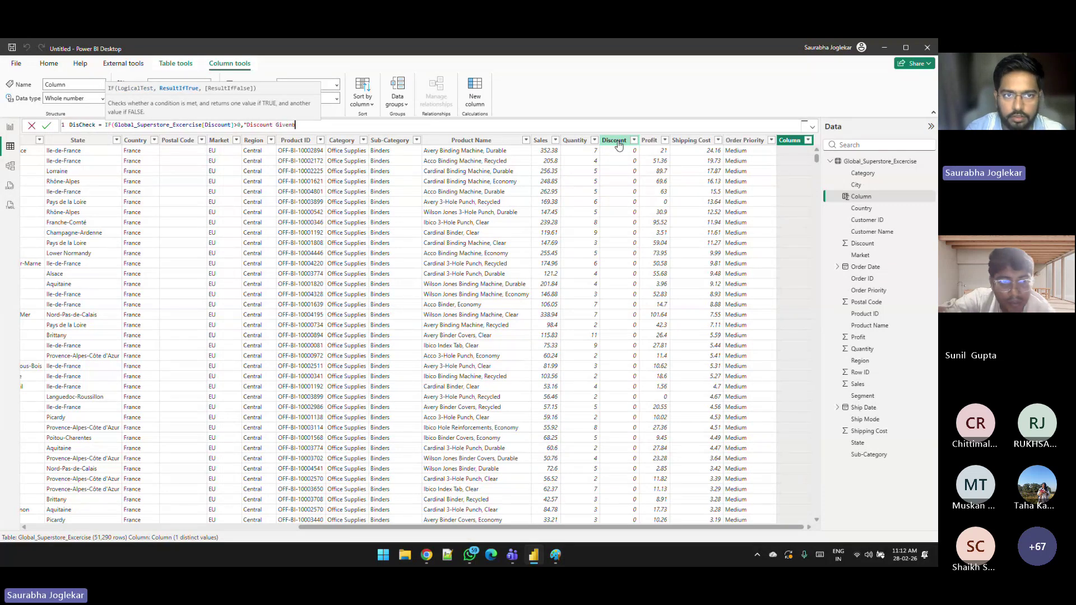
{"action": "type", "text": "\","}
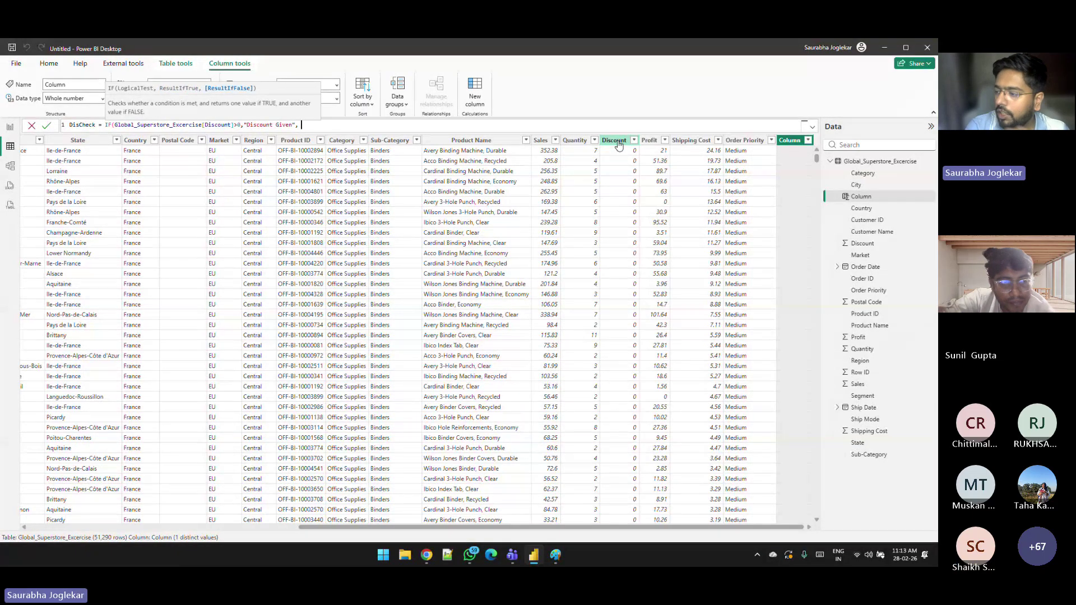
{"action": "type", "text": "\"Disc No"}
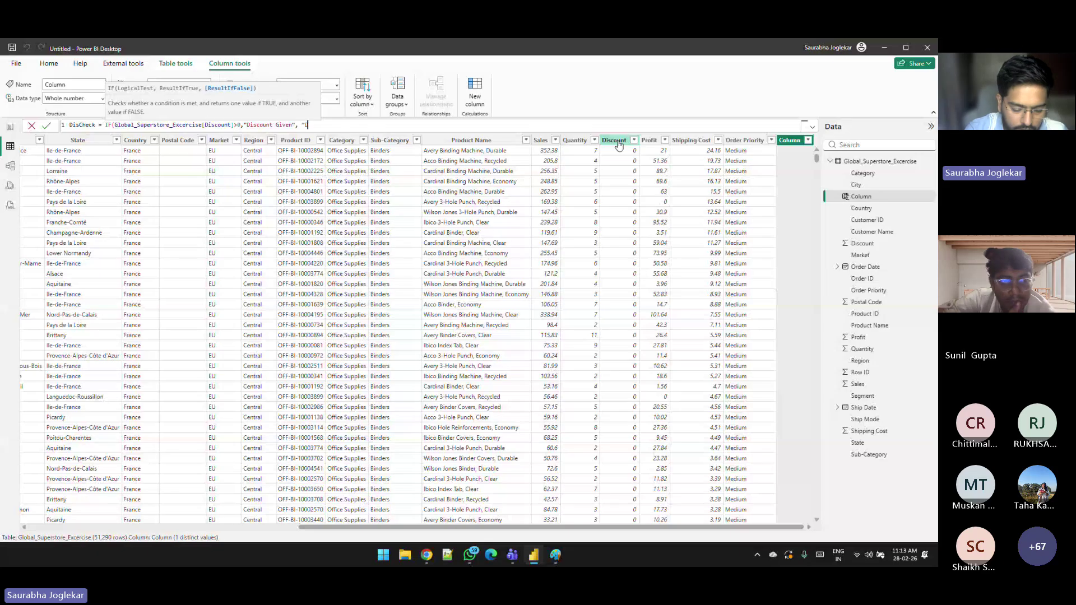
{"action": "type", "text": "t Given\")"}
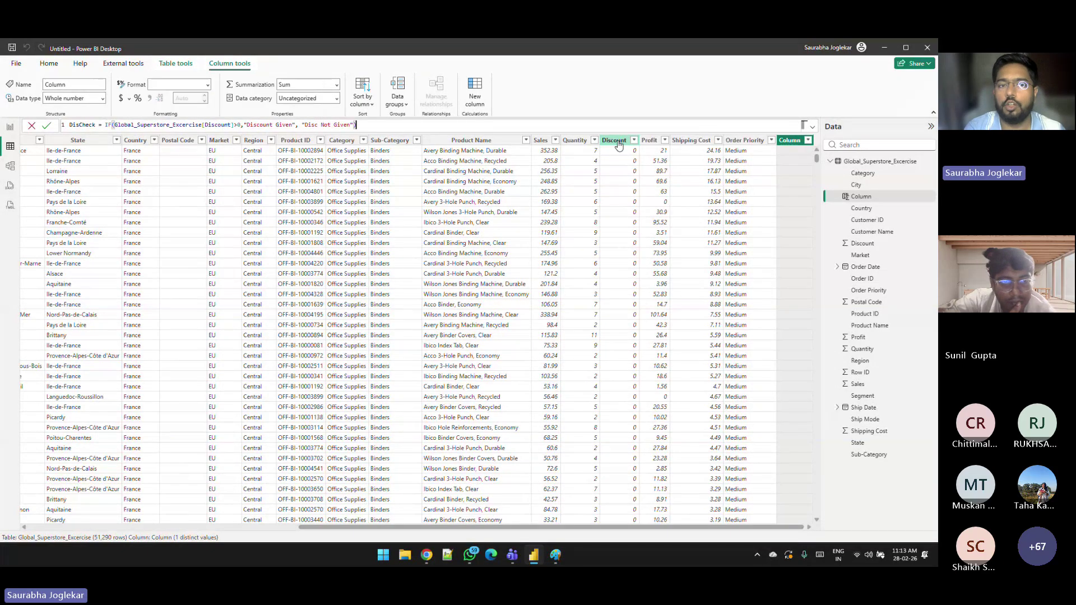
{"action": "key", "text": "Return"}
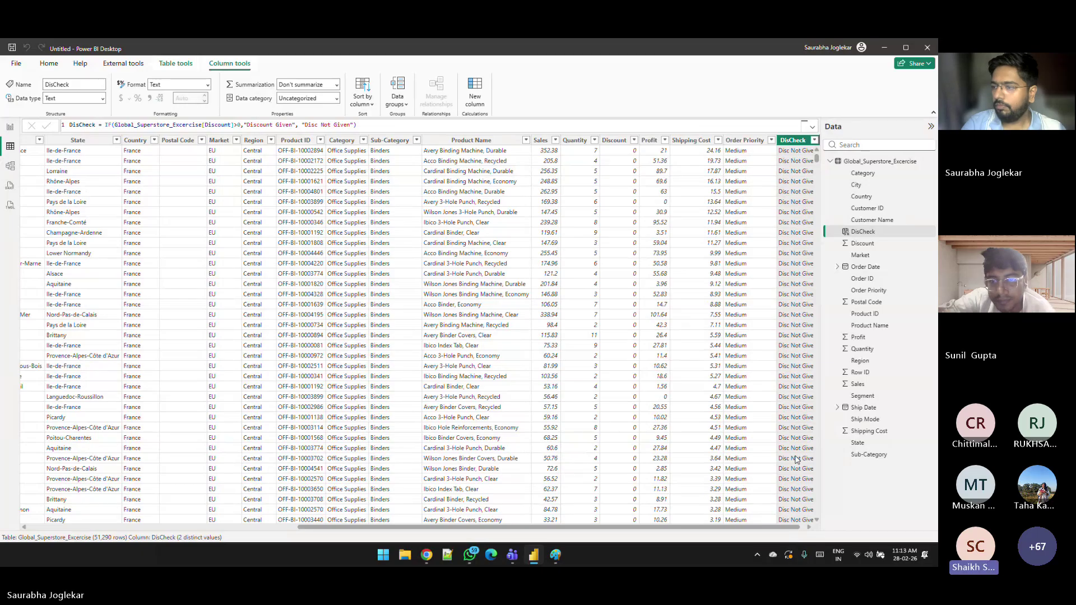
Step: Check the DisCheck values by filtering the table to Discount Given rows, and clear all filters after reviewing them
{"action": "scroll", "coordinate": [790, 417], "scroll_direction": "down", "scroll_amount": 10}
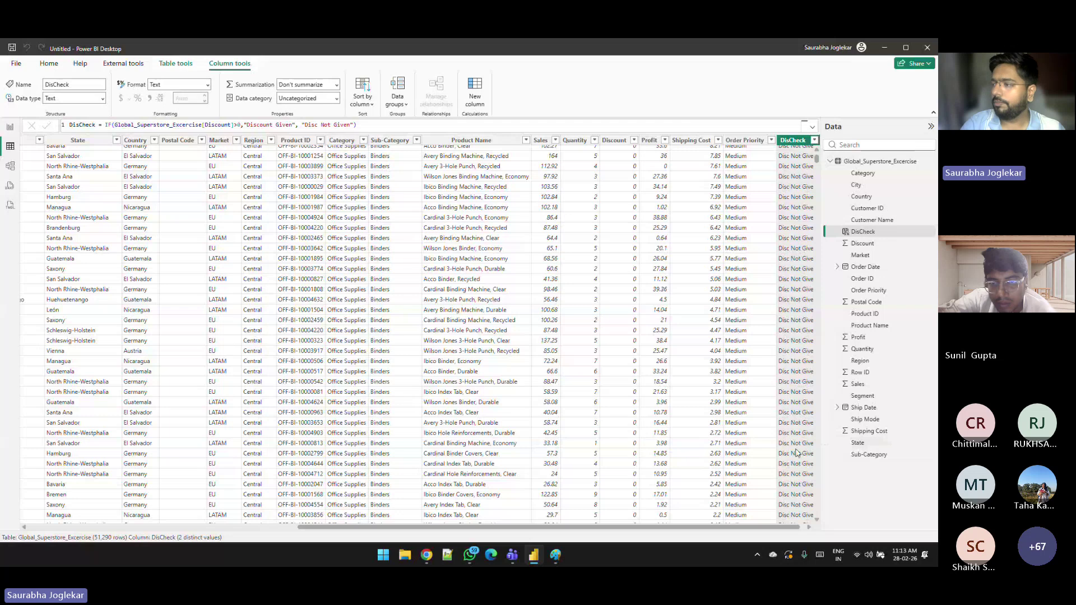
{"action": "left_click", "coordinate": [814, 140]}
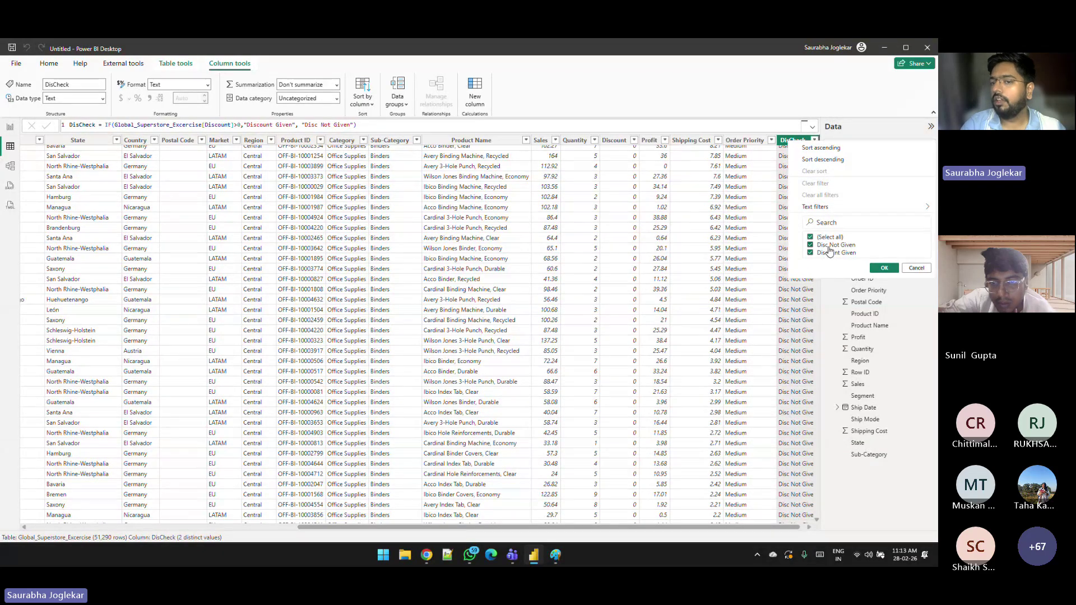
{"action": "left_click", "coordinate": [883, 268]}
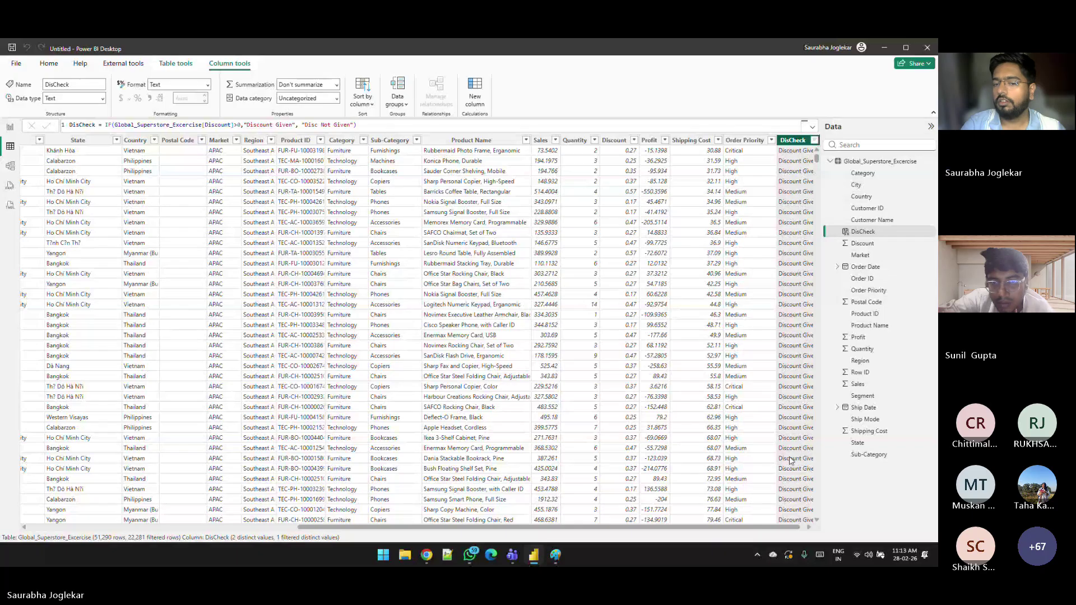
{"action": "scroll", "coordinate": [572, 270], "scroll_direction": "down", "scroll_amount": 8}
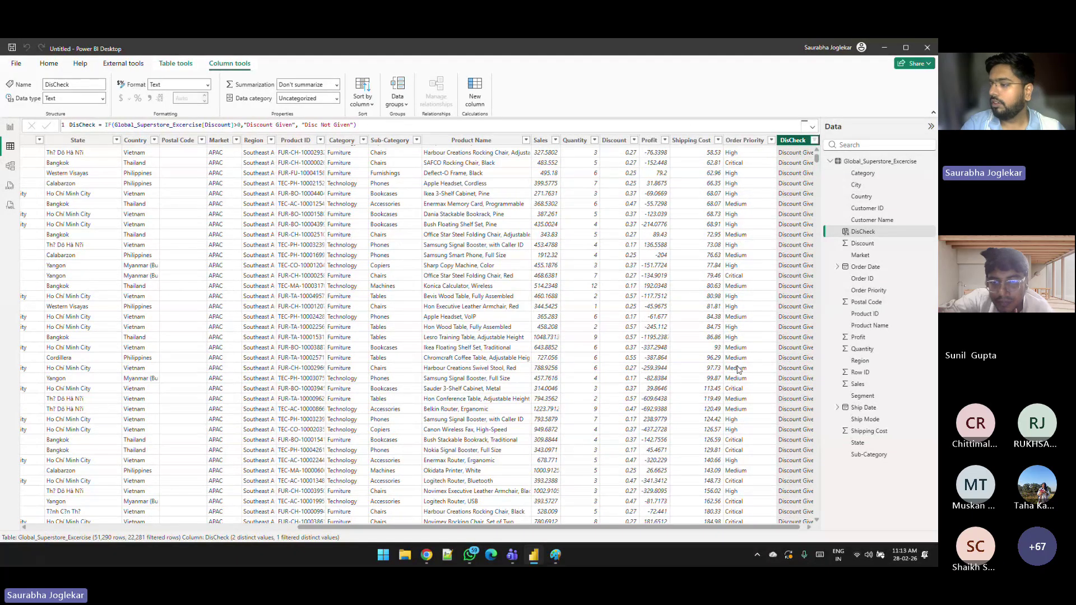
{"action": "scroll", "coordinate": [799, 265], "scroll_direction": "up", "scroll_amount": 8}
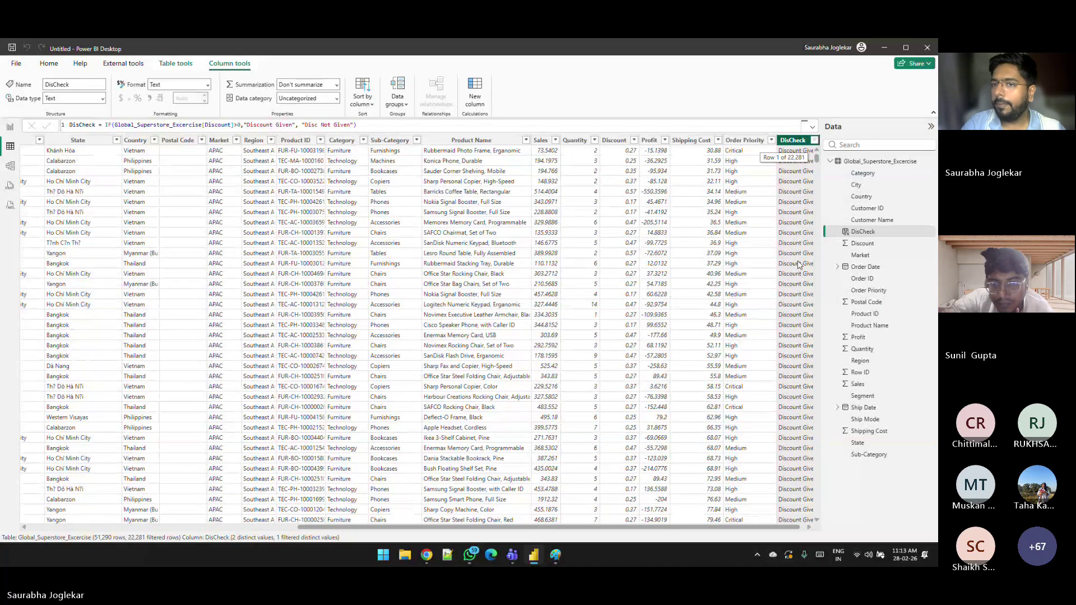
{"action": "left_click", "coordinate": [814, 140]}
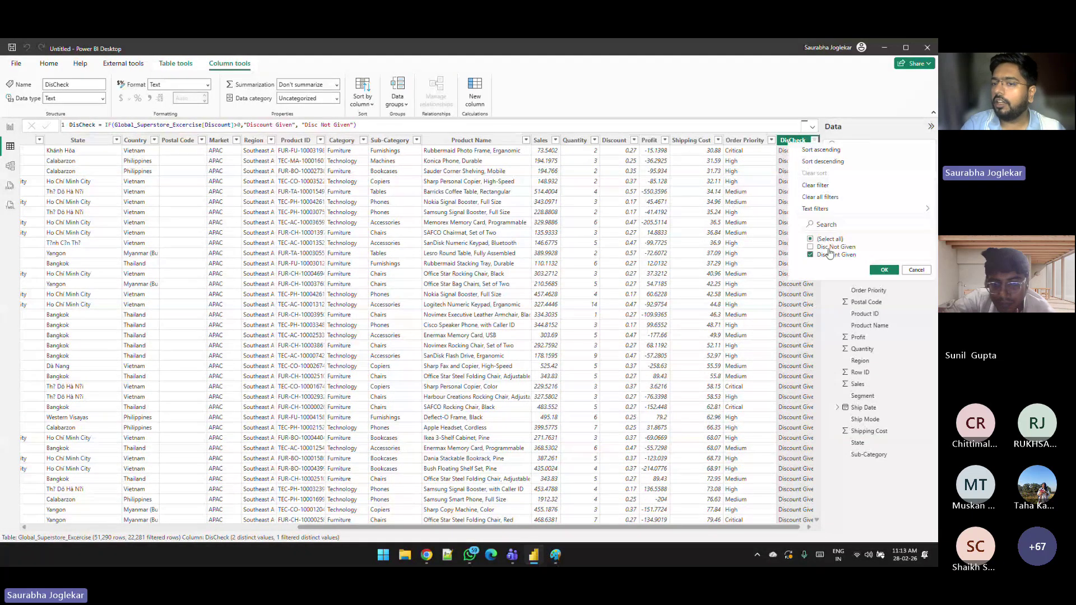
{"action": "left_click", "coordinate": [829, 197]}
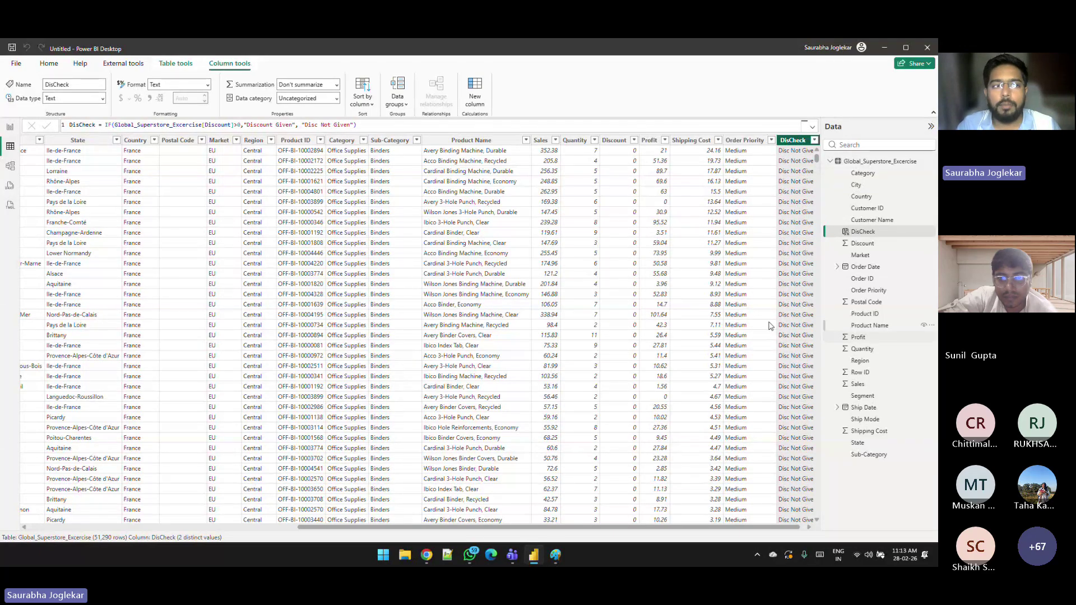
Step: Duplicate the Sum of Sales by Category chart on the report page and place the copy beside the Count of Sales by Category chart
{"action": "left_click", "coordinate": [9, 130]}
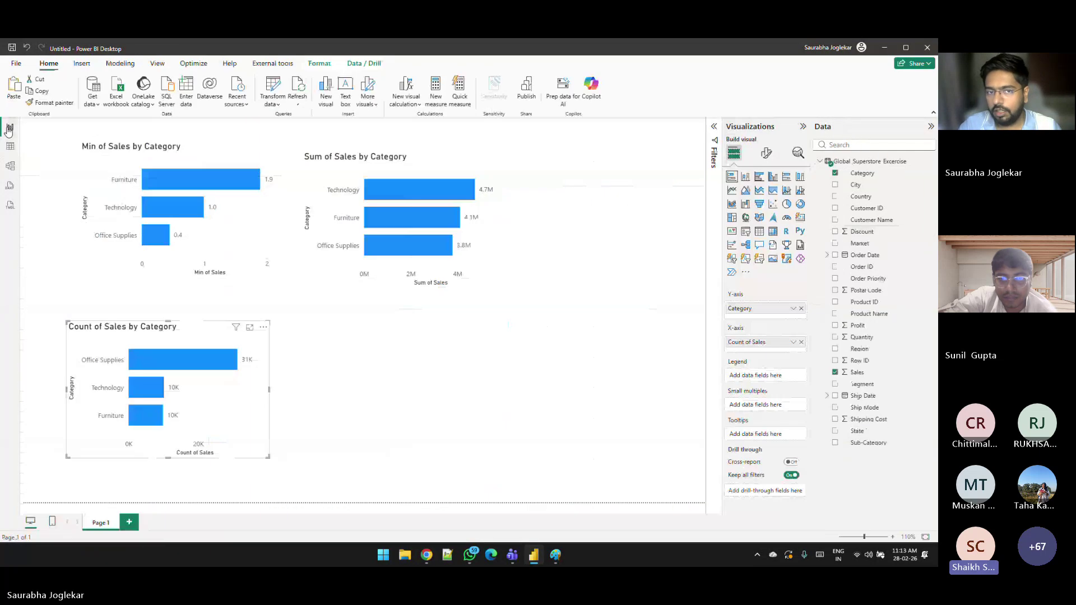
{"action": "left_click", "coordinate": [374, 167]}
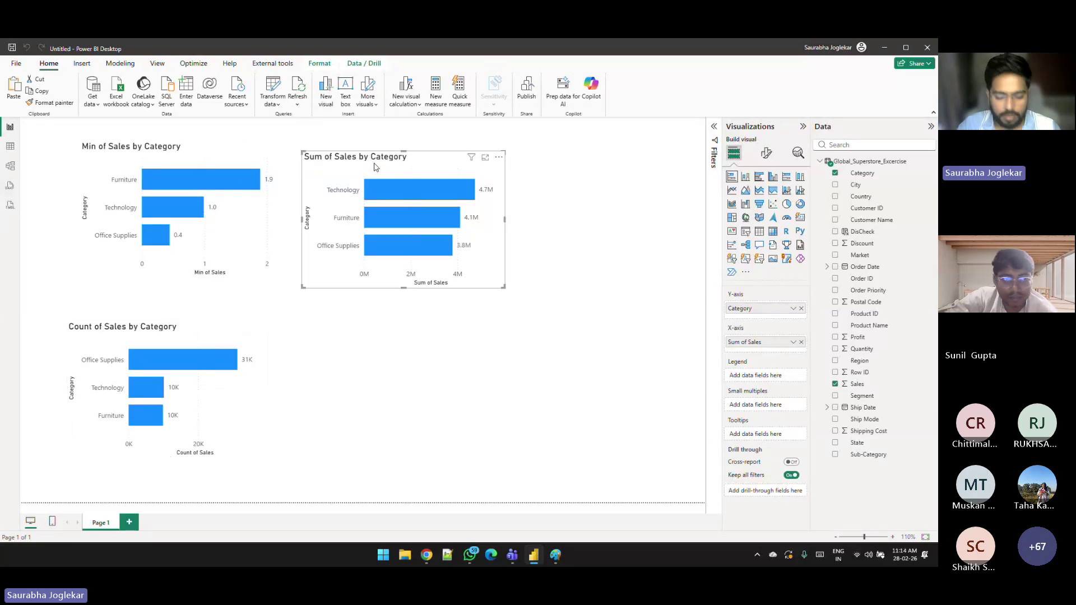
{"action": "key", "text": "ctrl+c"}
{"action": "key", "text": "ctrl+v"}
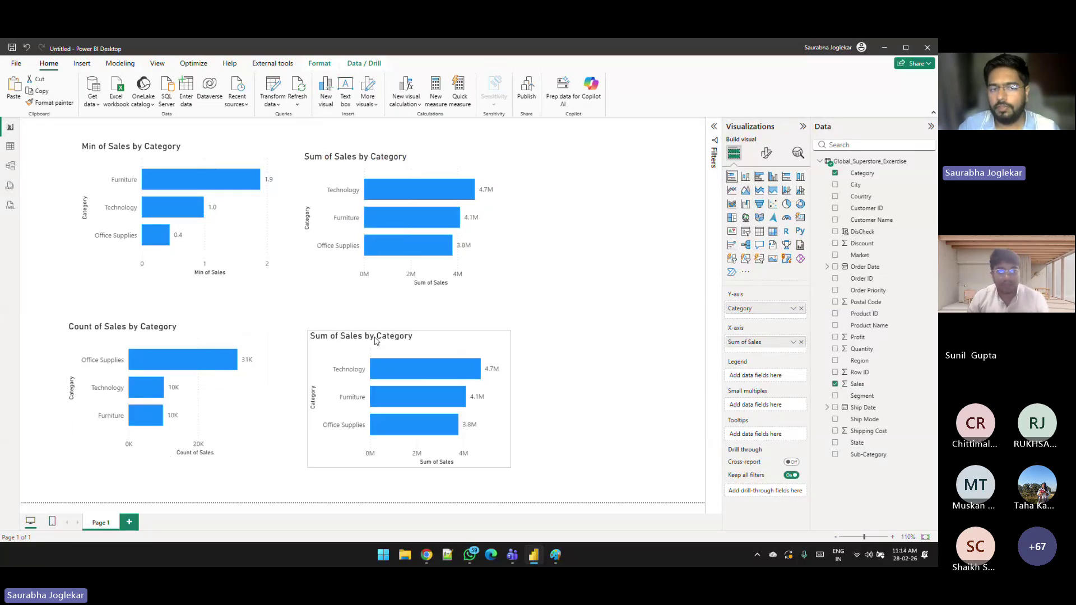
{"action": "left_click_drag", "start_coordinate": [375, 340], "coordinate": [378, 327]}
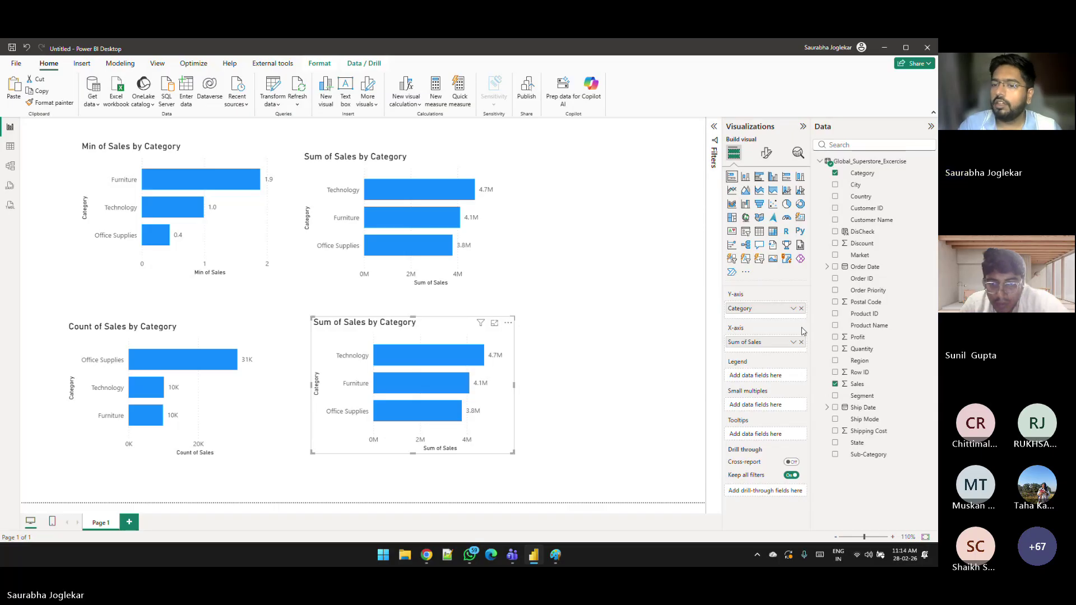
Step: Replace Category with DisCheck on the copied chart's Y-axis and enlarge the chart slightly
{"action": "left_click", "coordinate": [801, 308]}
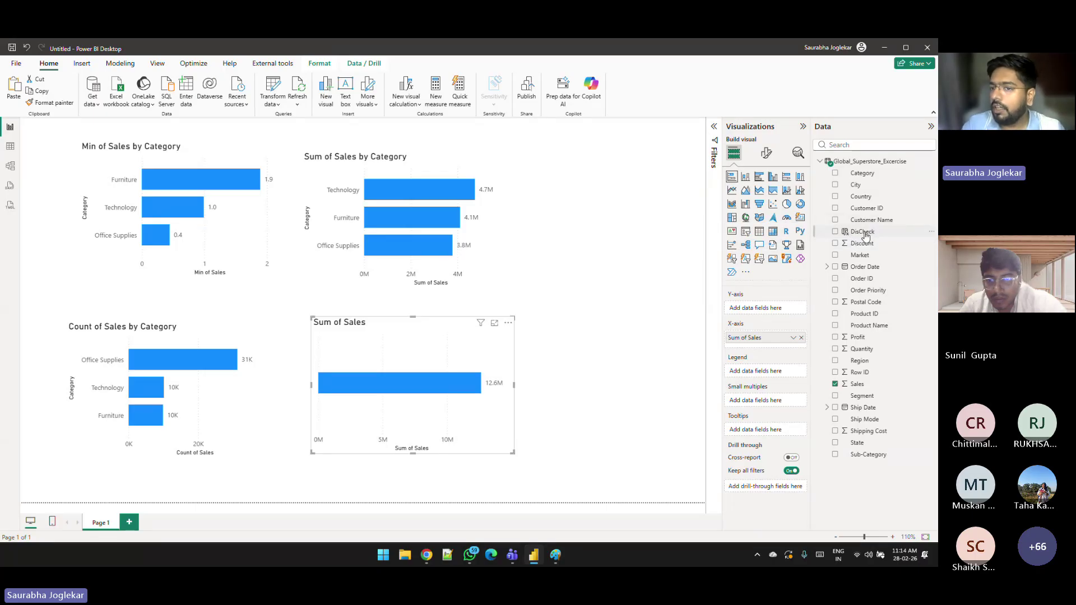
{"action": "left_click_drag", "start_coordinate": [866, 234], "coordinate": [419, 370]}
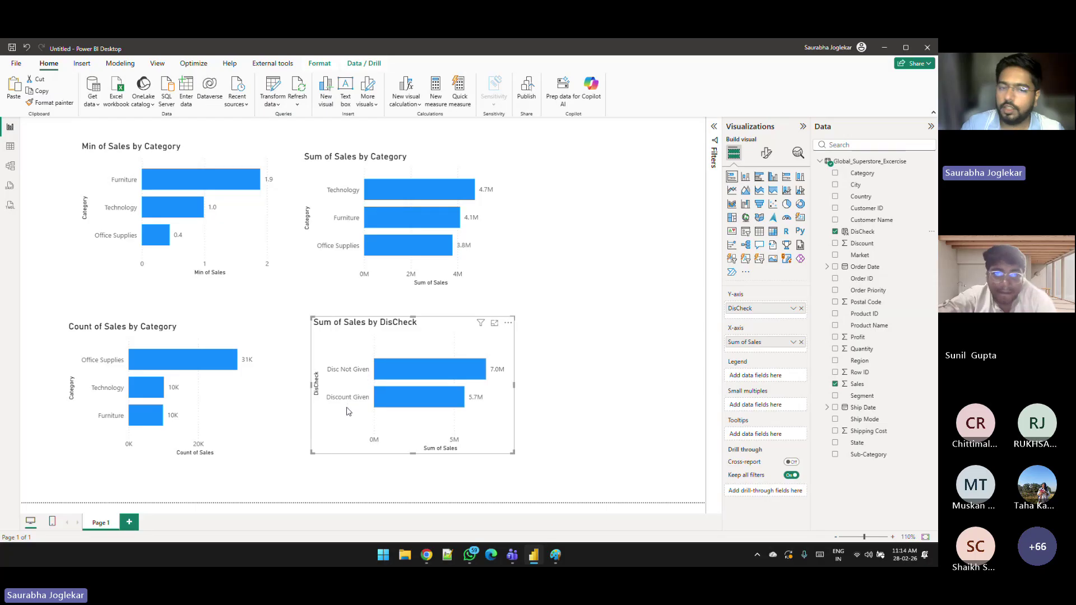
{"action": "mouse_move", "coordinate": [386, 407]}
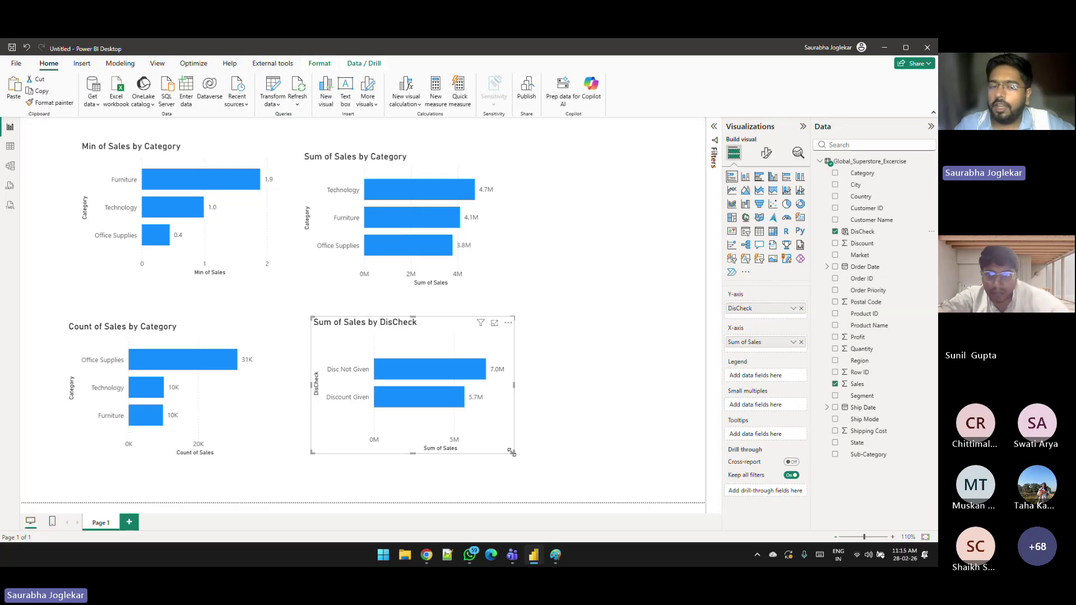
{"action": "left_click_drag", "start_coordinate": [512, 451], "coordinate": [519, 464]}
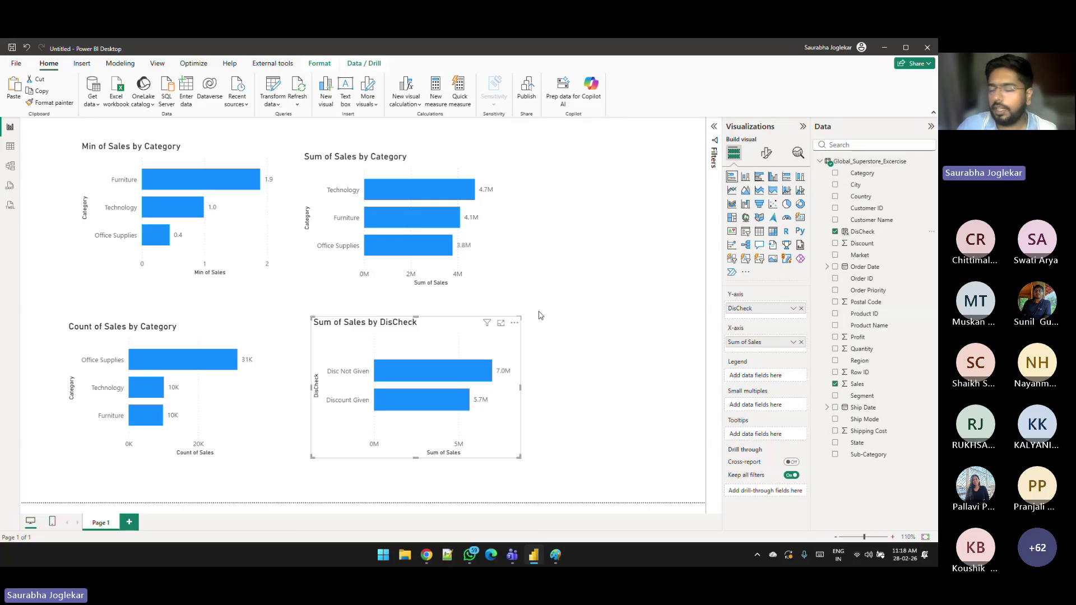
Step: Search the available data sources for "shee", start the Google Sheets connector, and dismiss its third-party service notice without connecting
{"action": "left_click", "coordinate": [94, 103]}
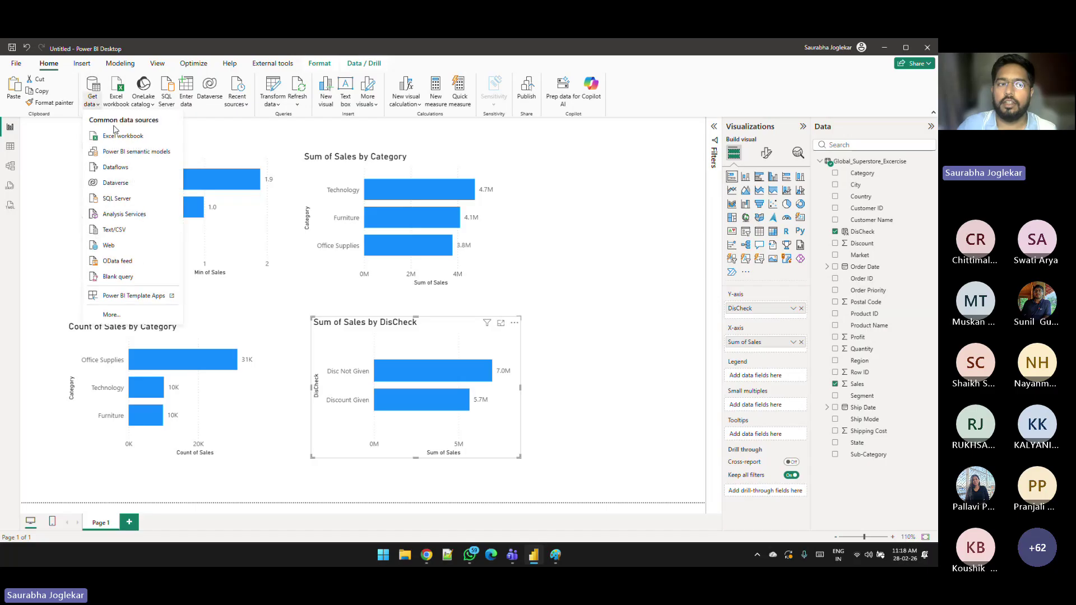
{"action": "left_click", "coordinate": [120, 316]}
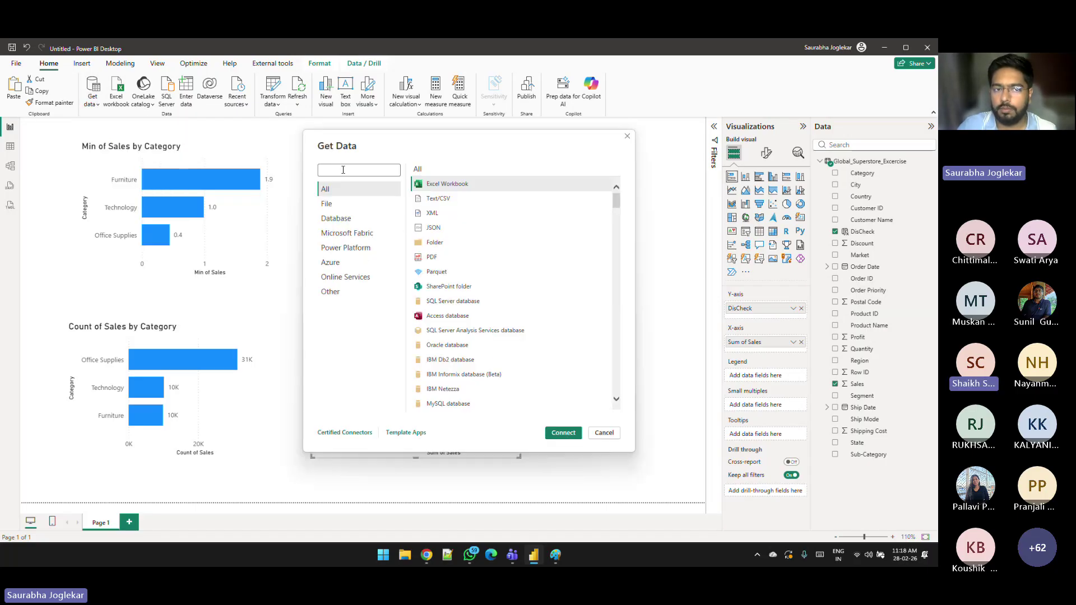
{"action": "type", "text": "shee"}
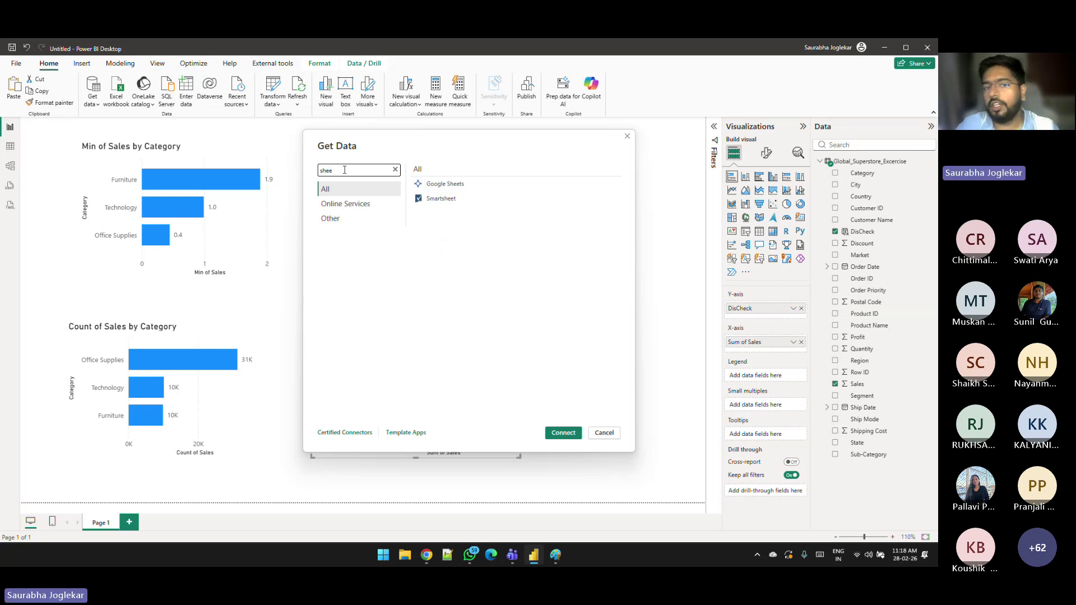
{"action": "left_click", "coordinate": [454, 185]}
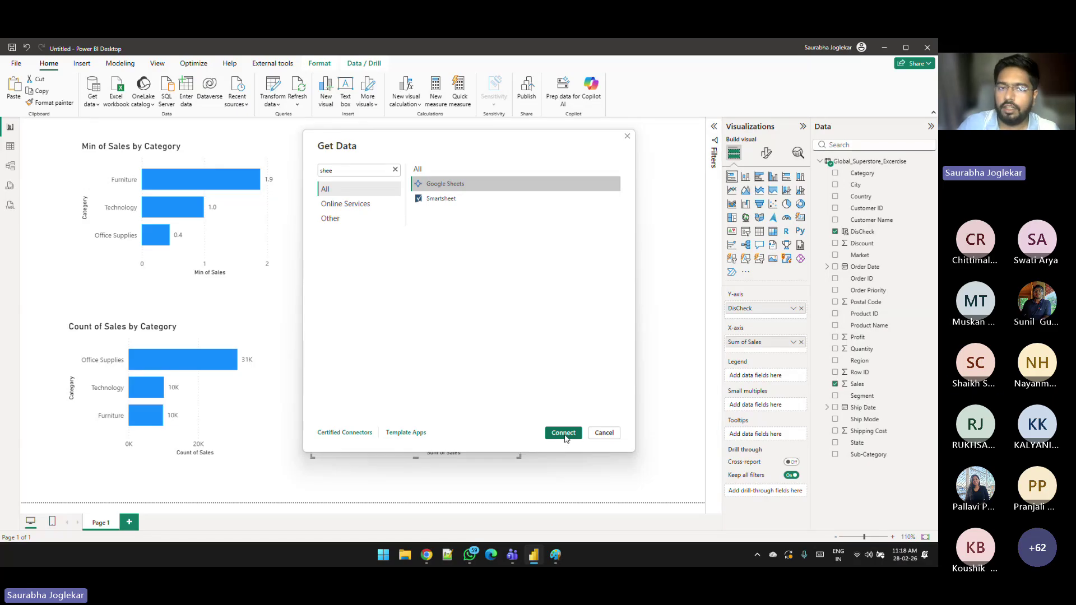
{"action": "left_click", "coordinate": [563, 433]}
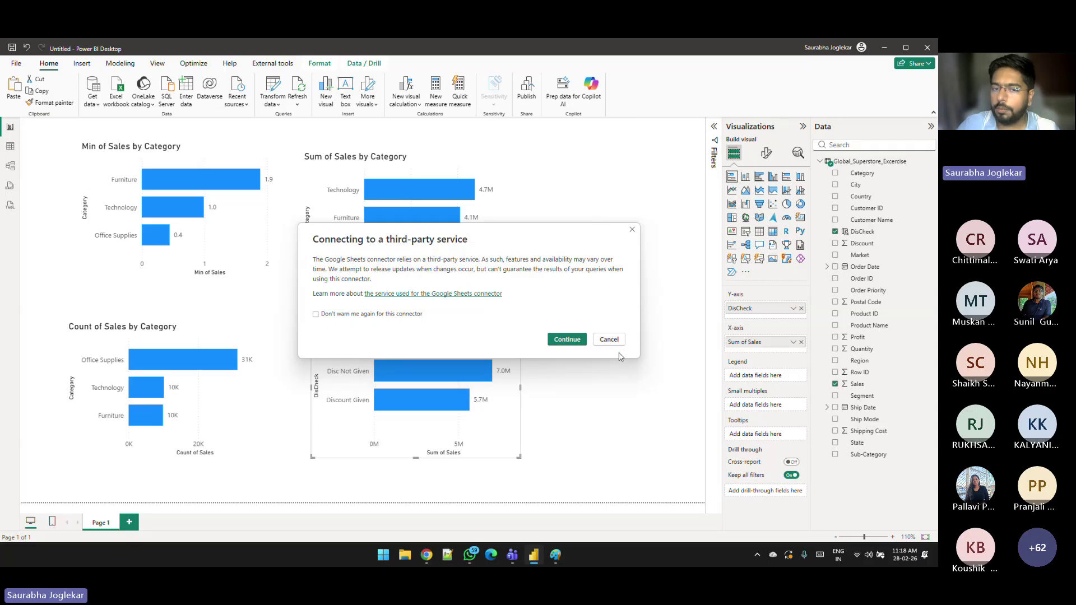
{"action": "left_click", "coordinate": [632, 230]}
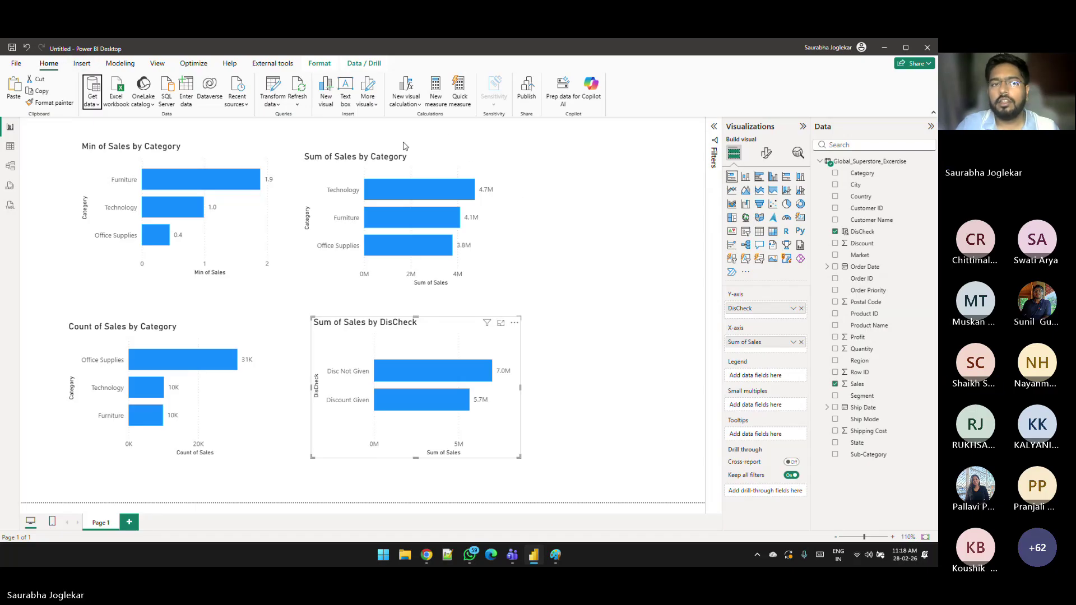
{"action": "left_click", "coordinate": [659, 199]}
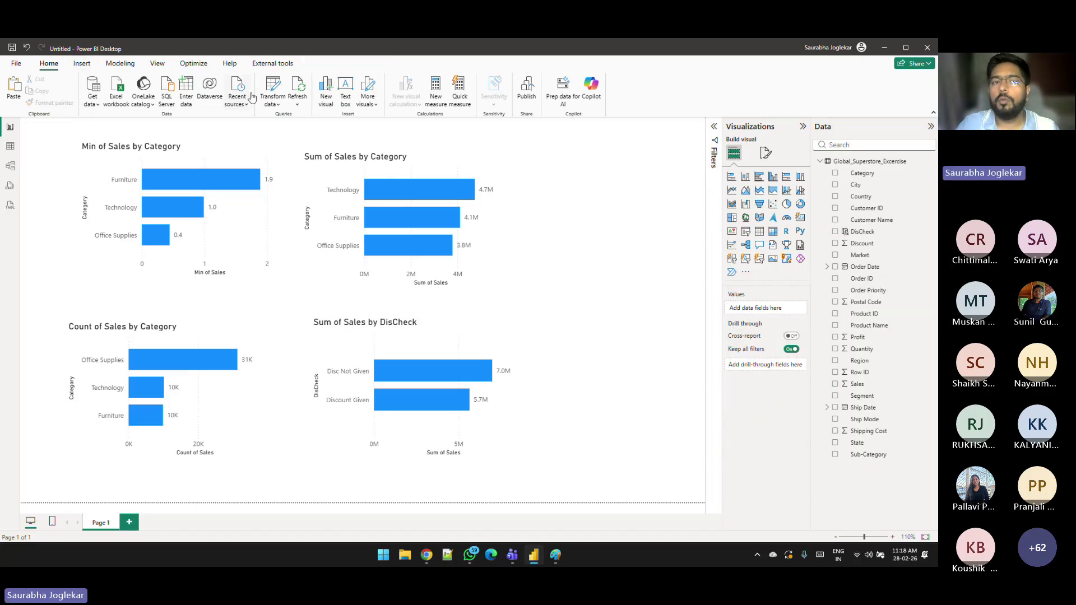
Step: Refresh the report data and review the aggregation options for Sales on the Sum of Sales by Category chart
{"action": "left_click", "coordinate": [299, 90]}
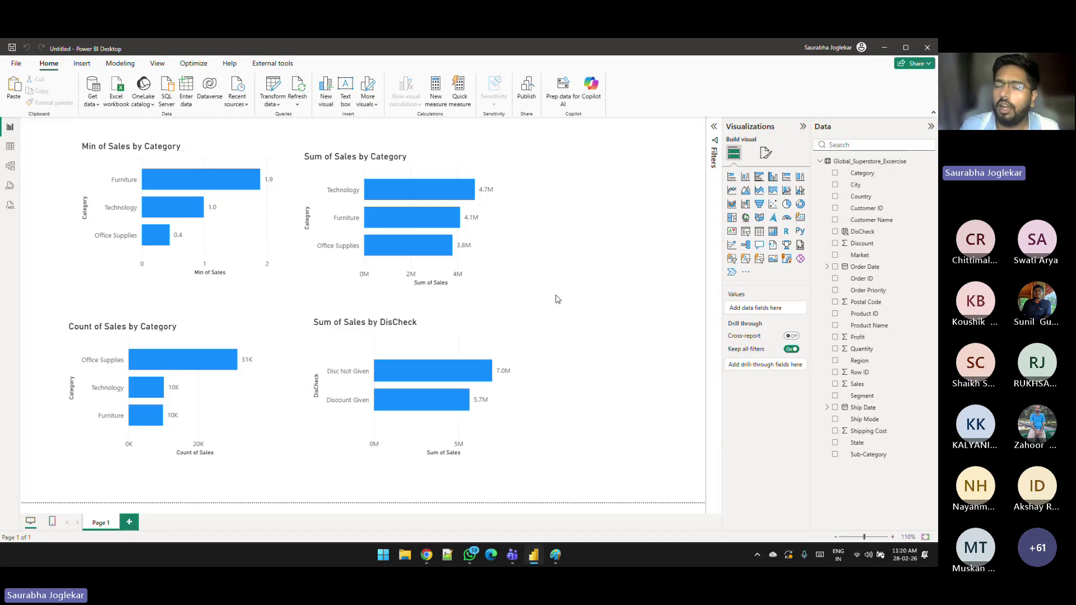
{"action": "left_click", "coordinate": [502, 252]}
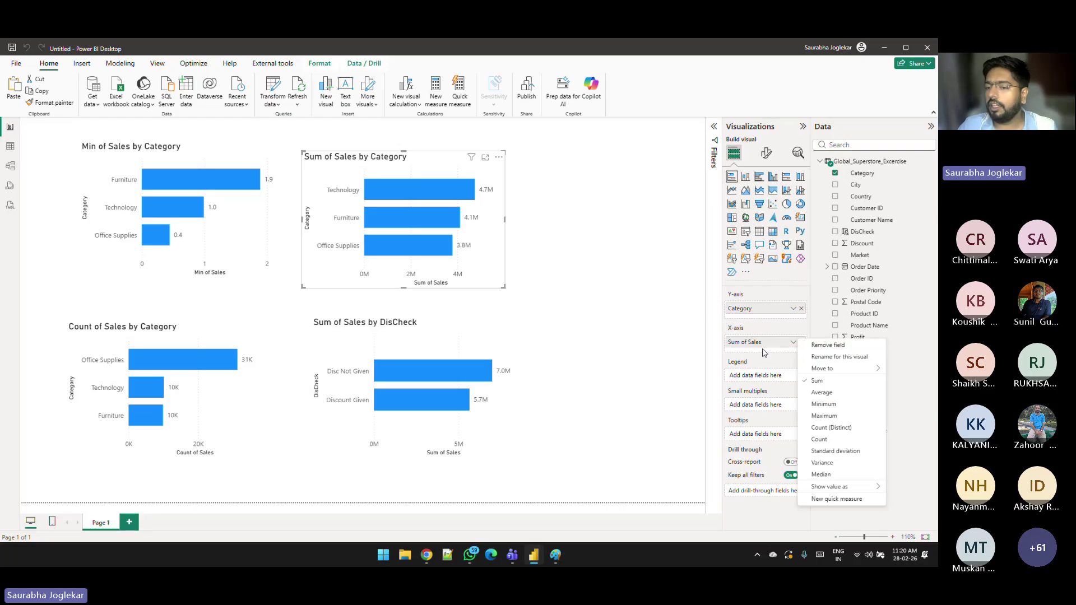
{"action": "left_click", "coordinate": [793, 342]}
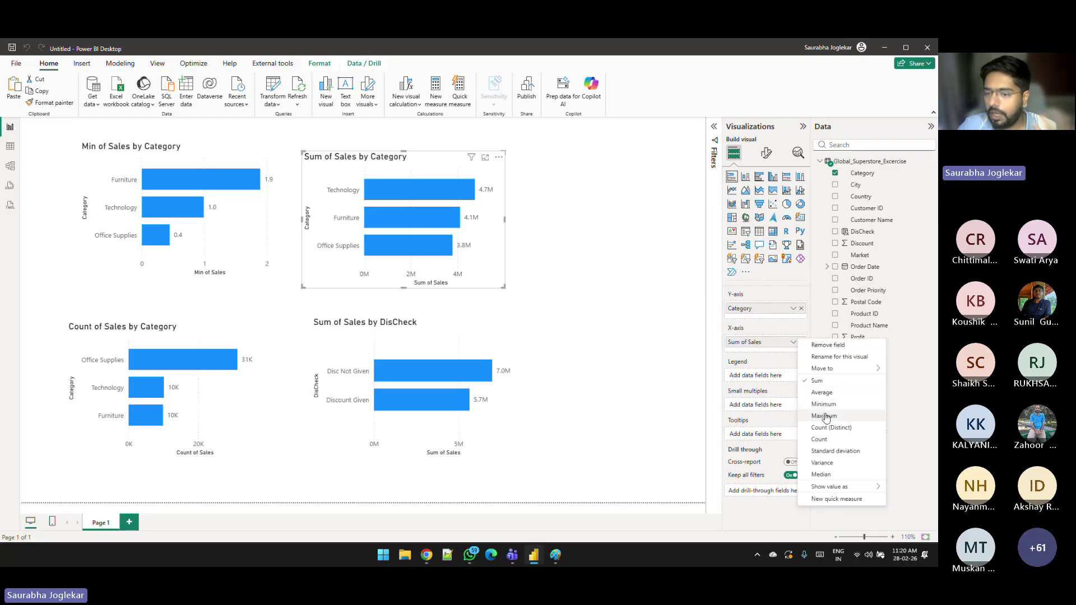
{"action": "left_click", "coordinate": [694, 380]}
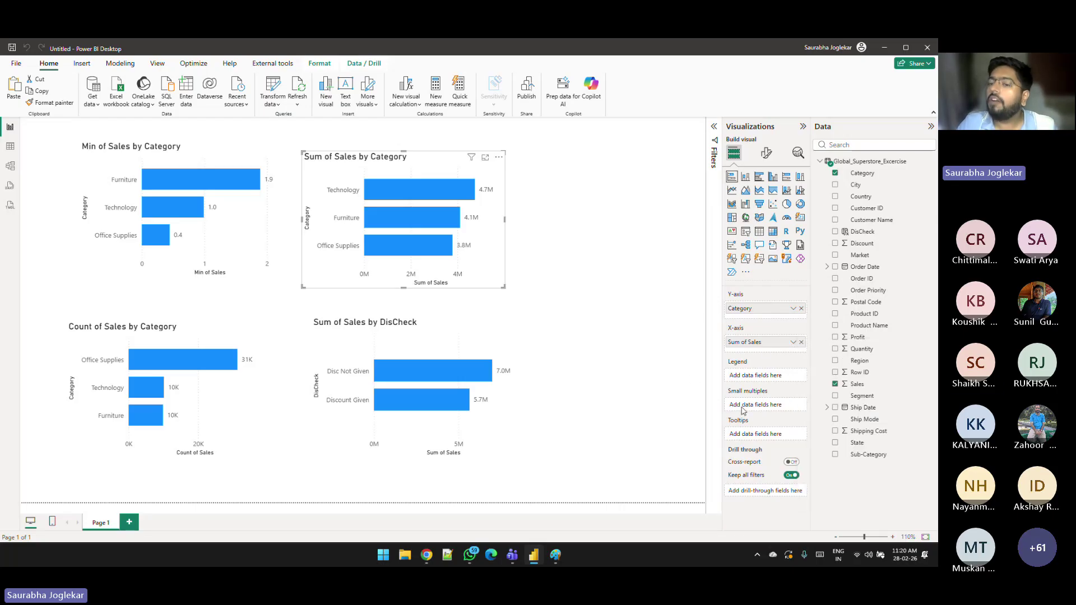
Step: Start a new measure in the Global_Superstore_Excercise table with the formula Total Sales = SUM(Global_Superstore_Excercise[Sales])
{"action": "right_click", "coordinate": [859, 164]}
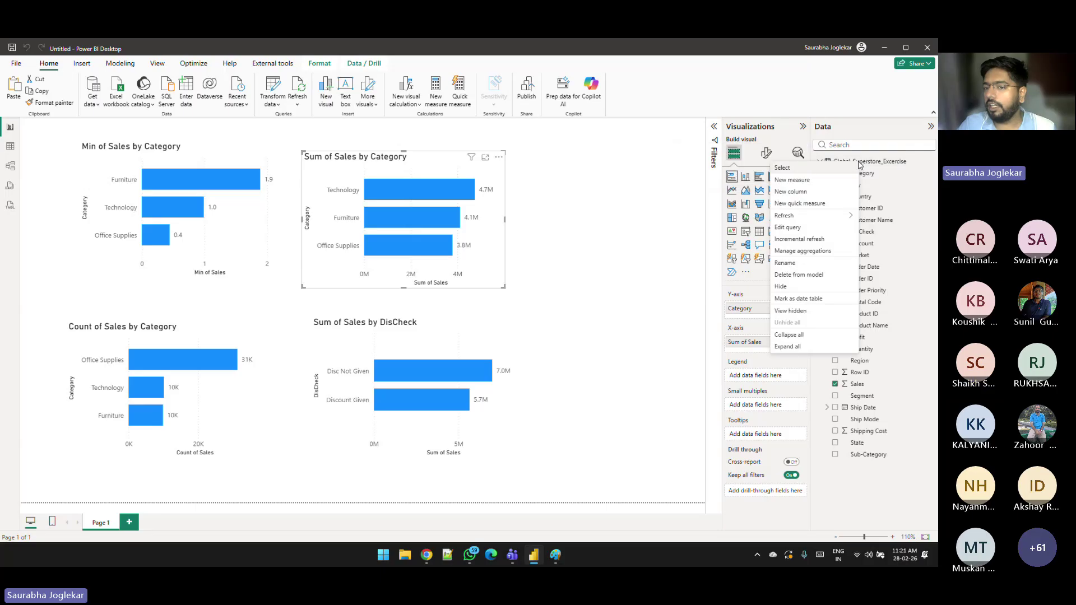
{"action": "right_click", "coordinate": [866, 260]}
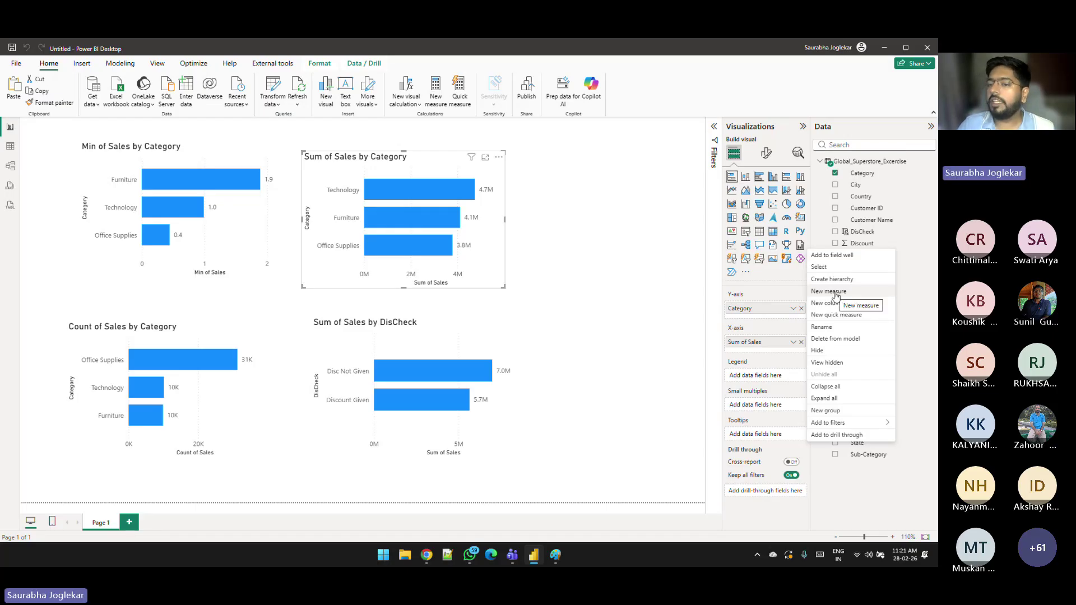
{"action": "left_click", "coordinate": [836, 293]}
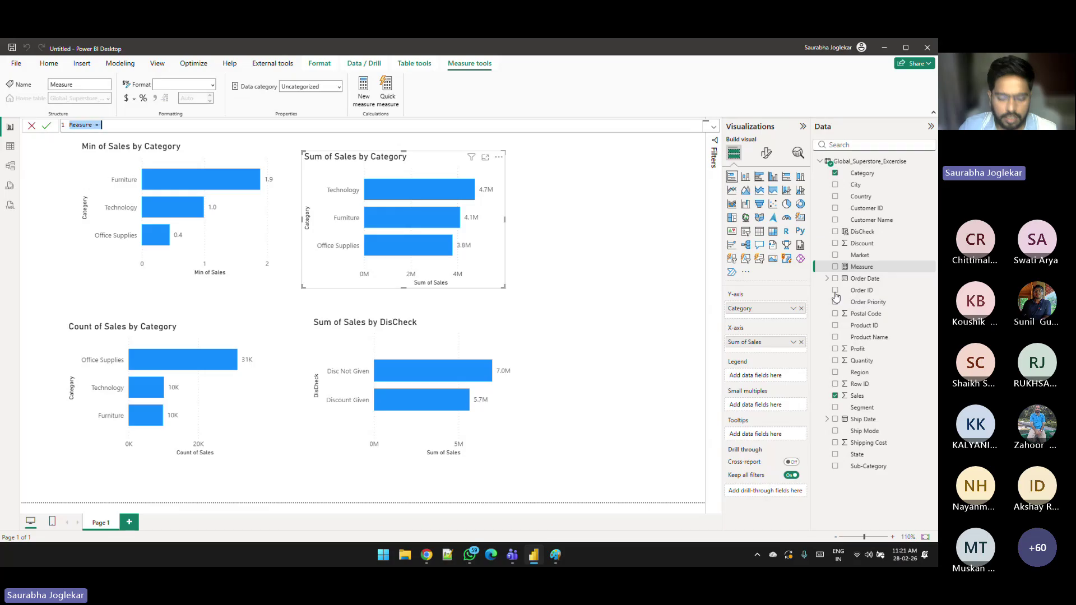
{"action": "type", "text": "Total Sa"}
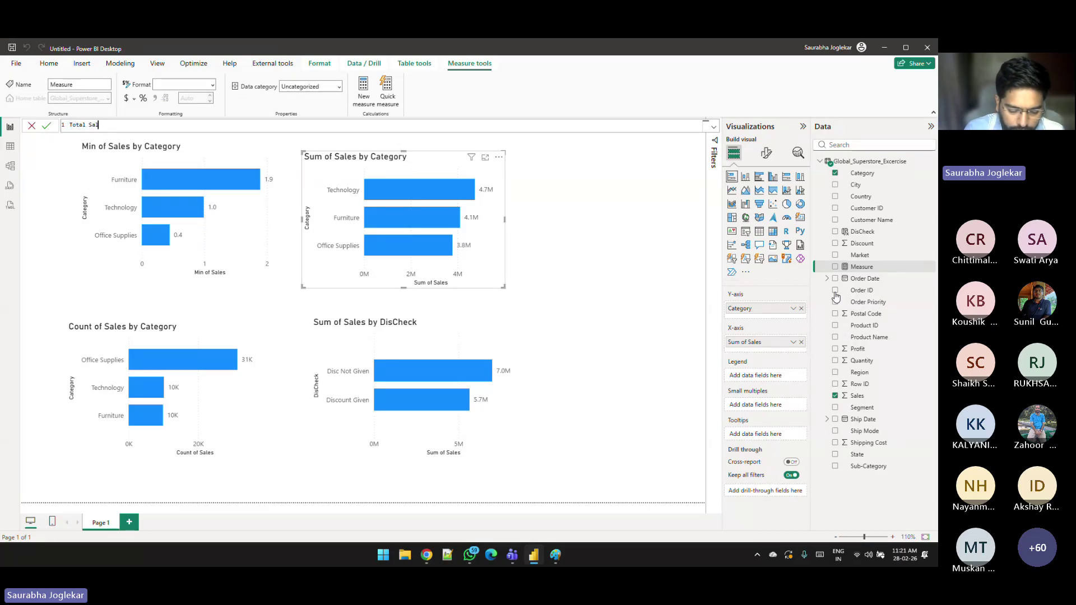
{"action": "type", "text": "les ="}
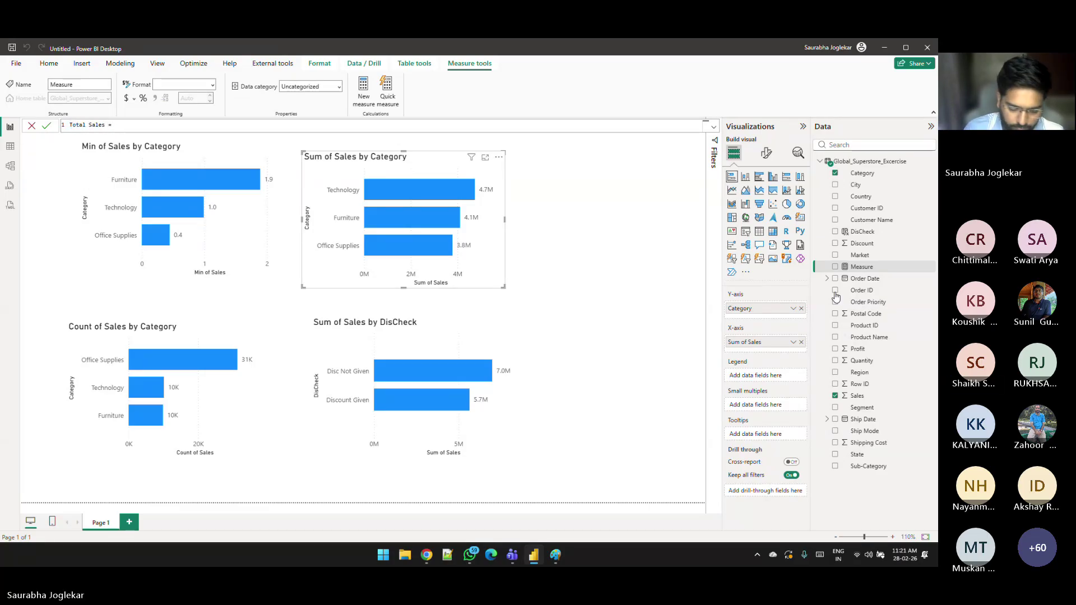
{"action": "type", "text": " SUM(sales"}
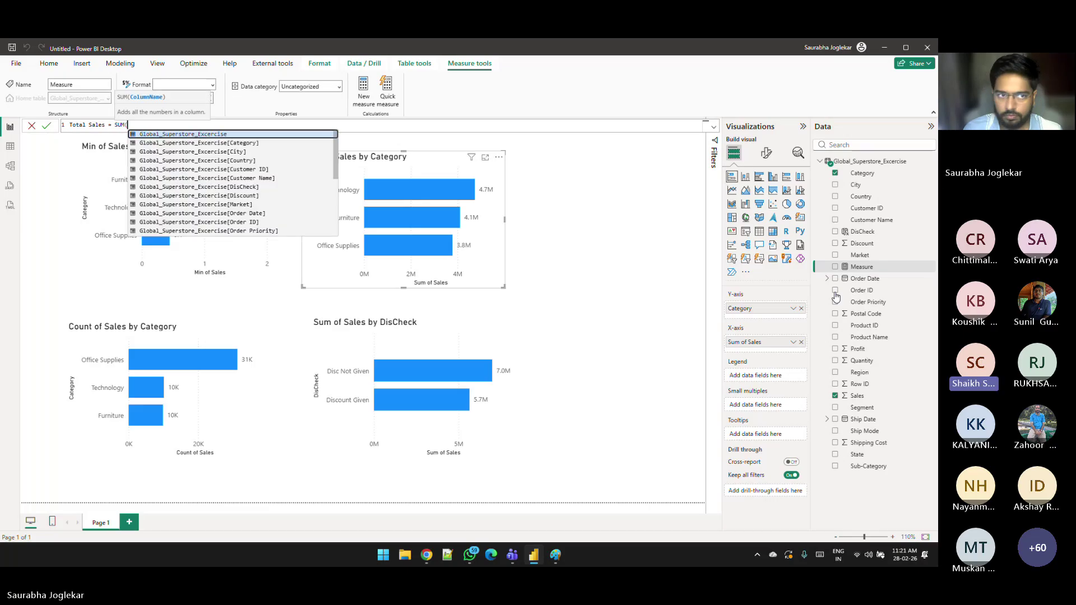
{"action": "key", "text": "Tab"}
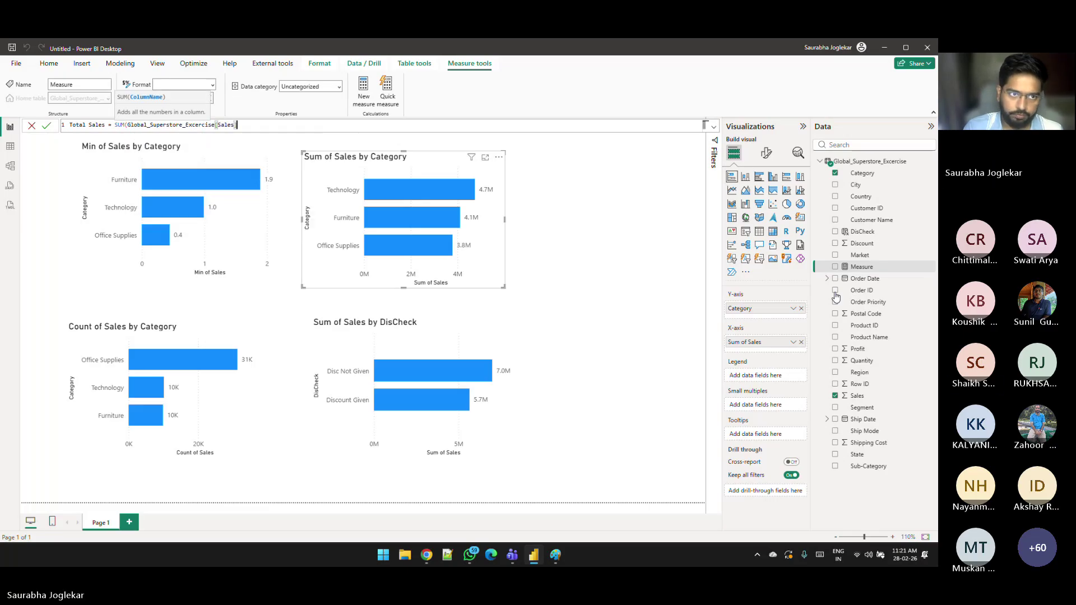
{"action": "type", "text": ")"}
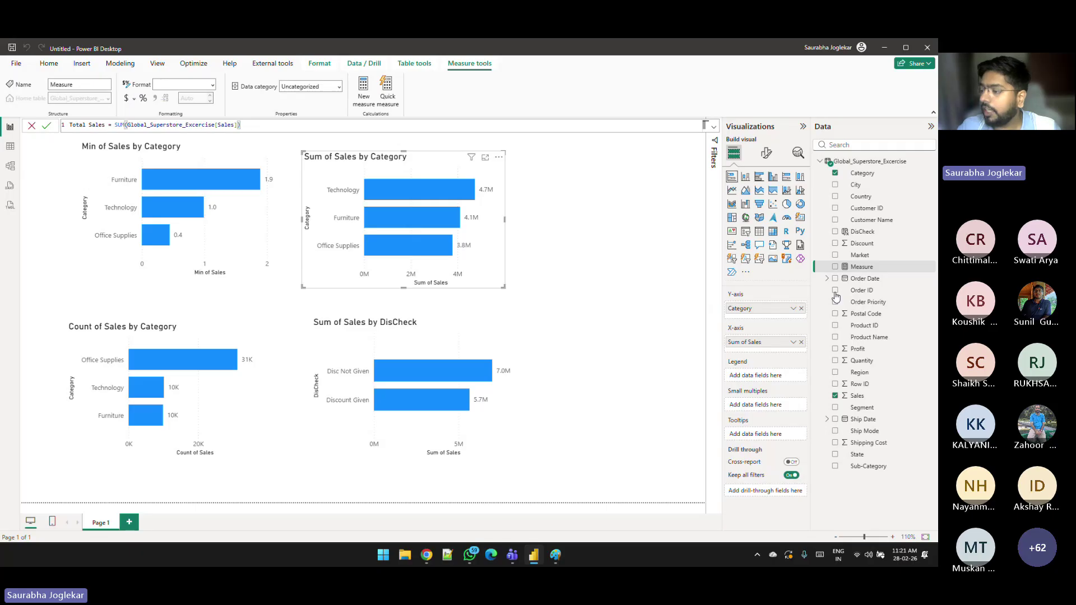
Step: Subtract SUM(Global_Superstore_Excercise[Profit]) from the sales sum in the draft measure's formula
{"action": "type", "text": "- SUM"}
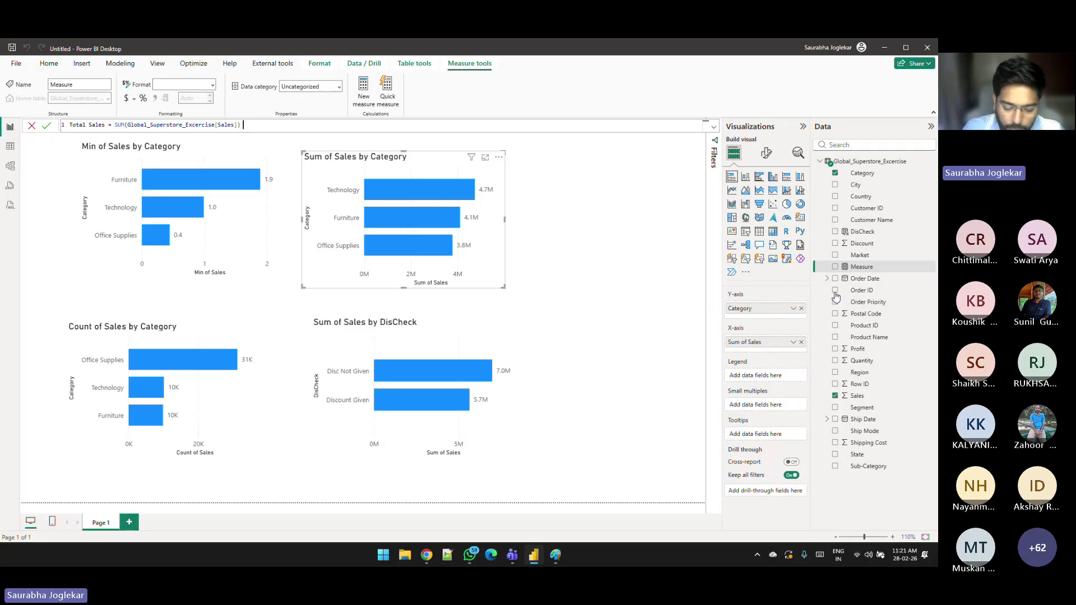
{"action": "type", "text": "(prof"}
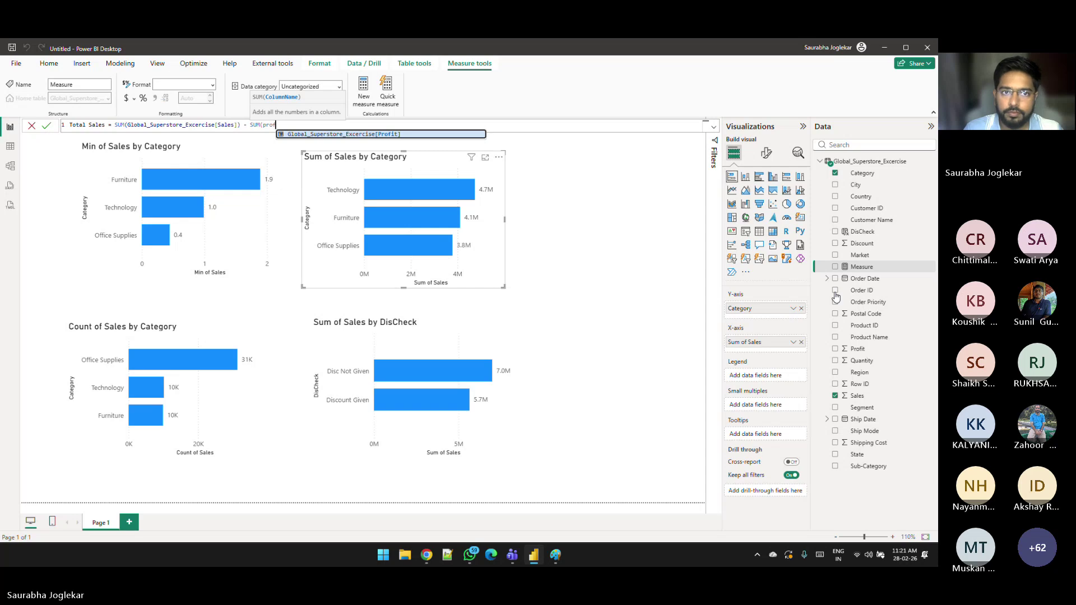
{"action": "key", "text": "Tab"}
{"action": "type", "text": ")"}
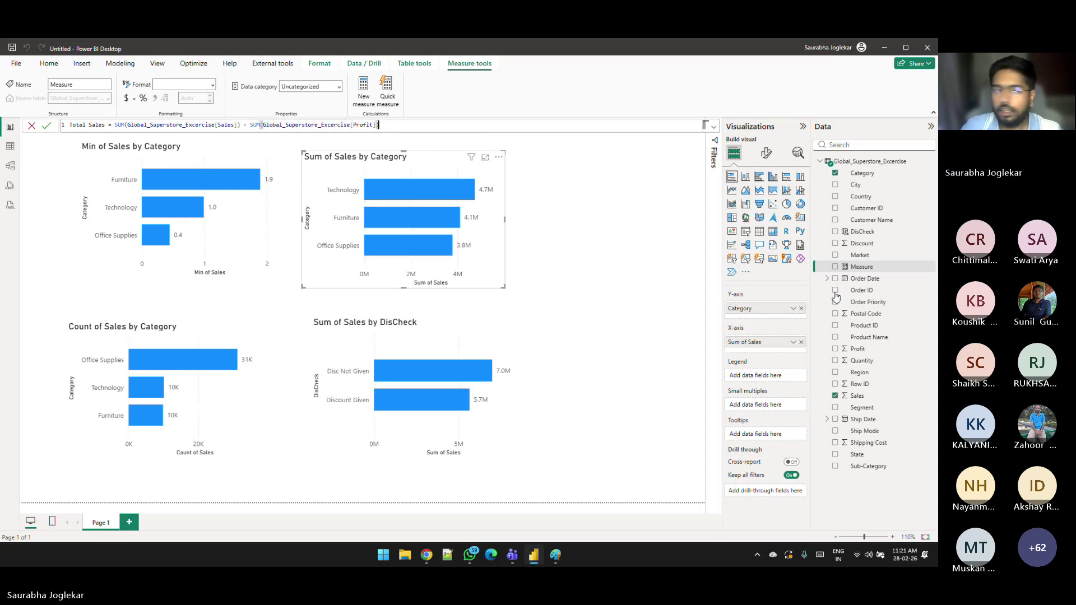
Step: Rename the draft measure to Total Cost Price, review its formula, and discard the measure without committing it
{"action": "double_click", "coordinate": [96, 125]}
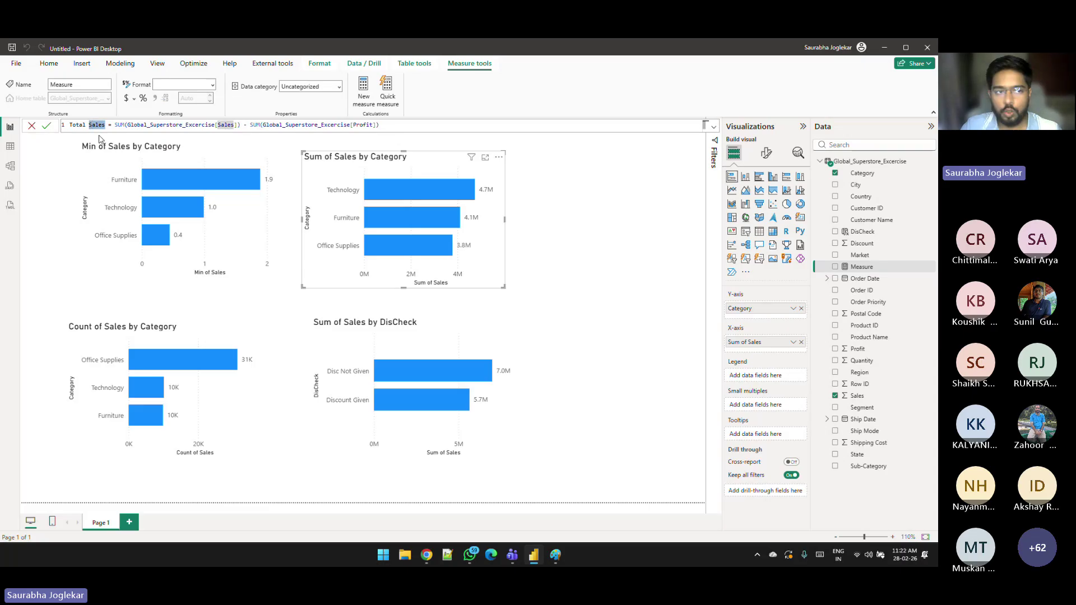
{"action": "type", "text": "Cost"}
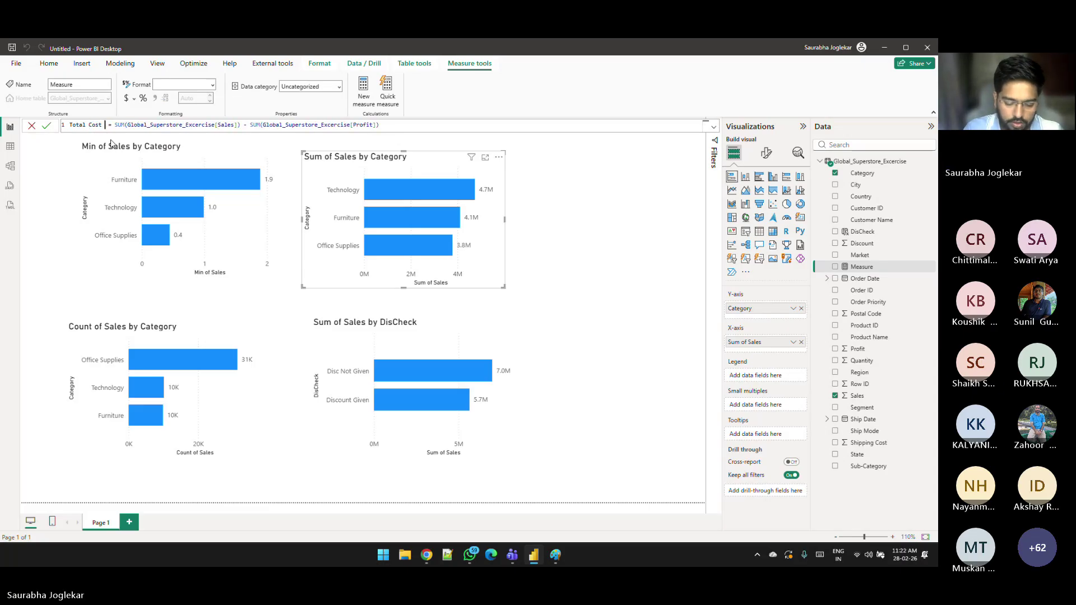
{"action": "type", "text": " Price"}
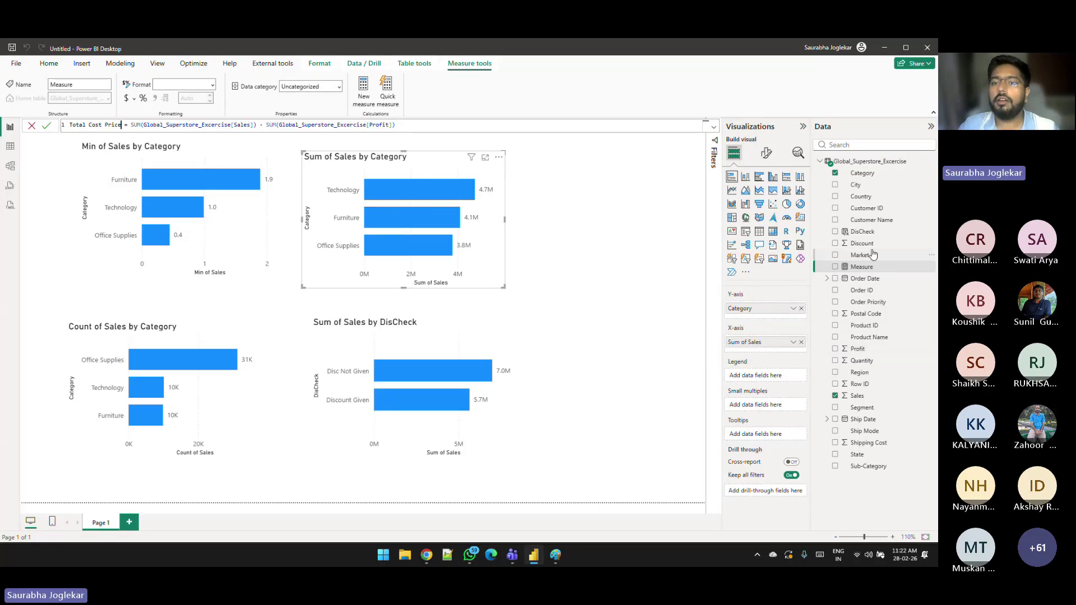
{"action": "left_click", "coordinate": [645, 128]}
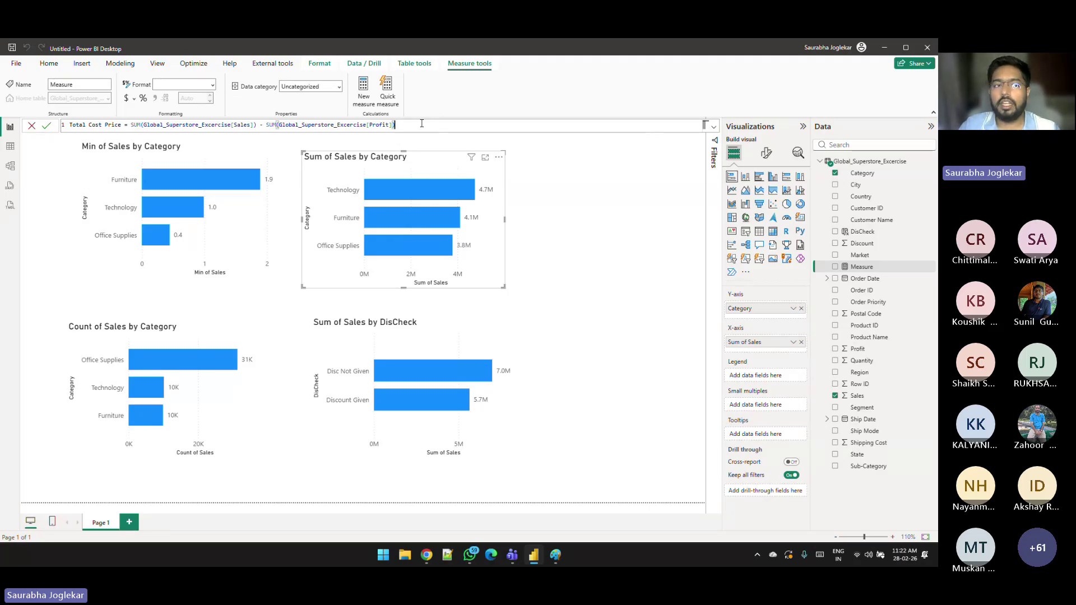
{"action": "left_click_drag", "start_coordinate": [395, 125], "coordinate": [188, 125]}
{"action": "key", "text": "Escape"}
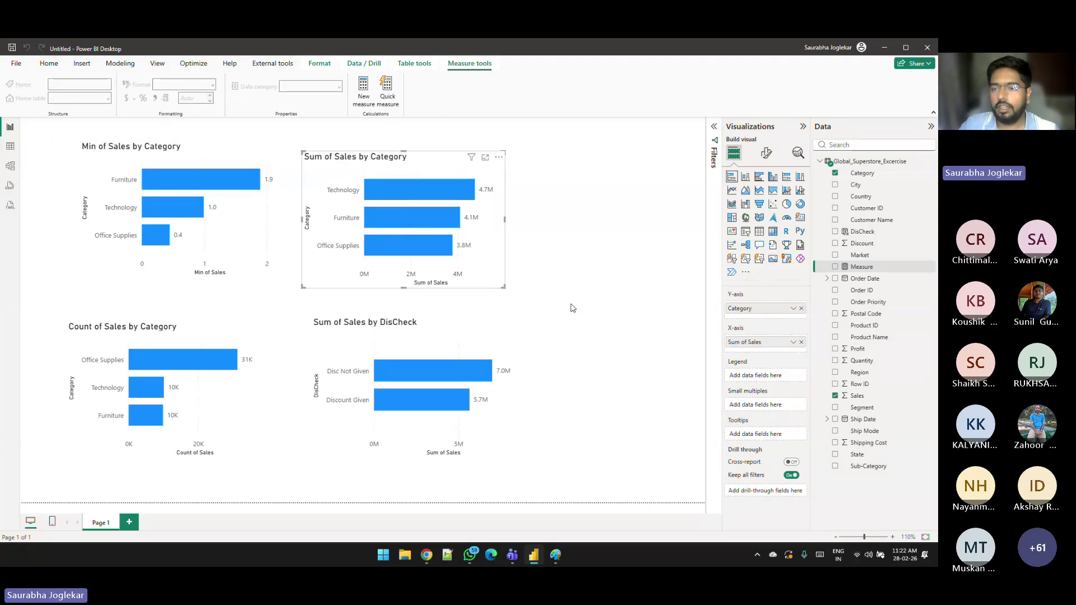
Step: Replace Sum of Sales with Profit on the X-axis of the Sum of Sales by Category chart and enlarge the chart
{"action": "left_click", "coordinate": [858, 337]}
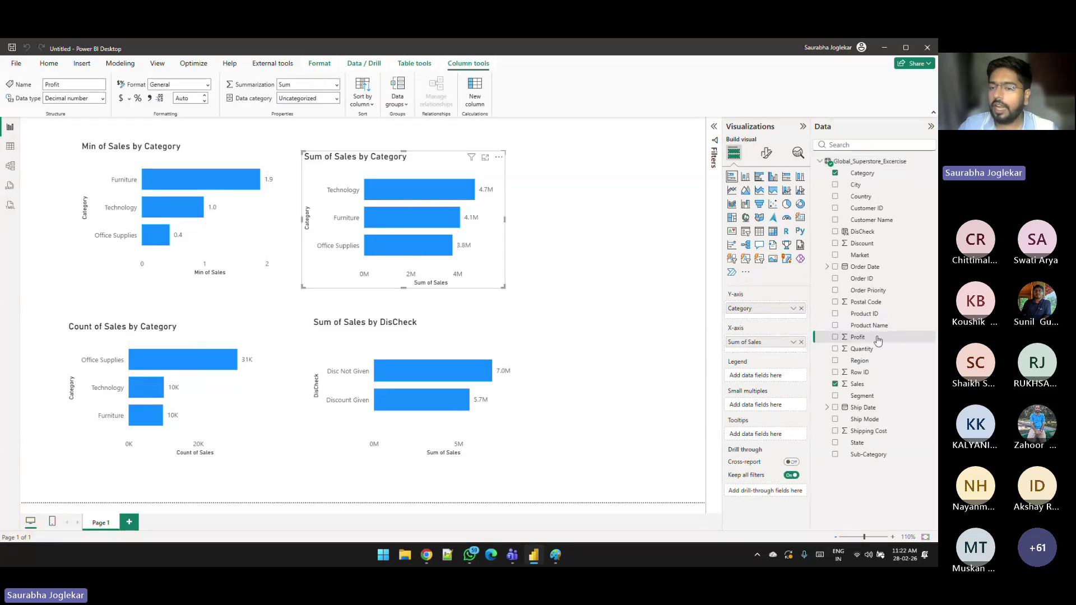
{"action": "left_click_drag", "start_coordinate": [857, 336], "coordinate": [420, 227]}
{"action": "left_click", "coordinate": [801, 342]}
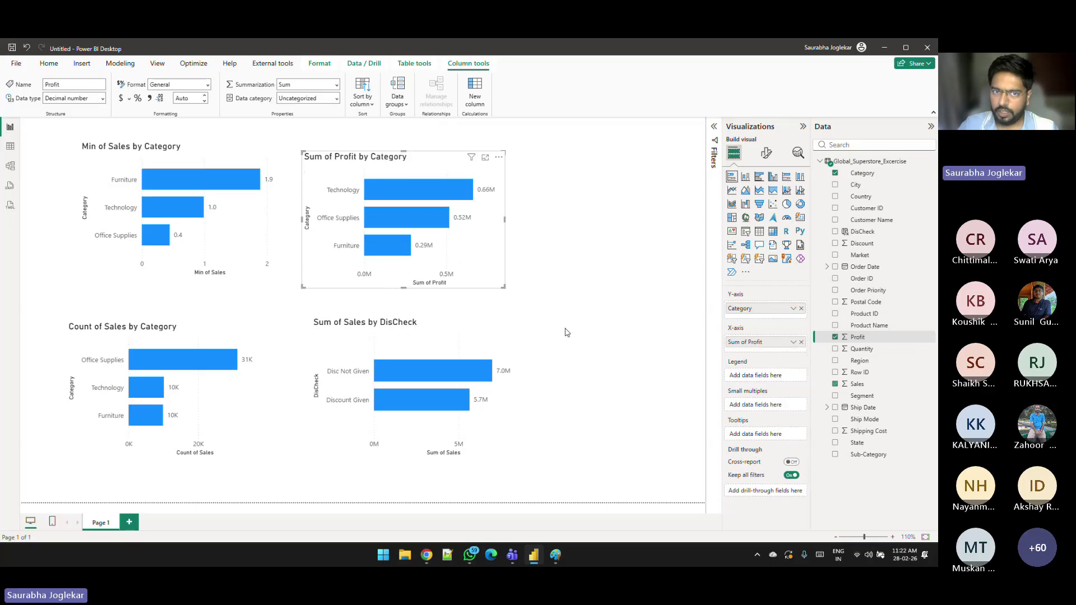
{"action": "left_click_drag", "start_coordinate": [504, 289], "coordinate": [539, 299]}
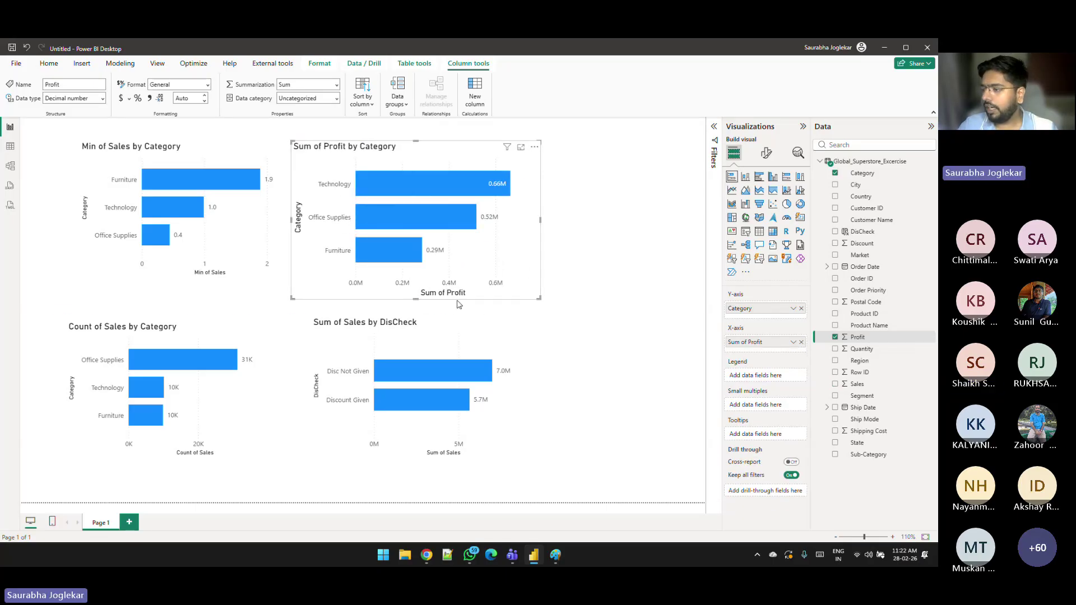
Step: Delete the Sum of Sales by DisCheck chart and the Min of Sales by Category chart from the report page
{"action": "left_click", "coordinate": [477, 335]}
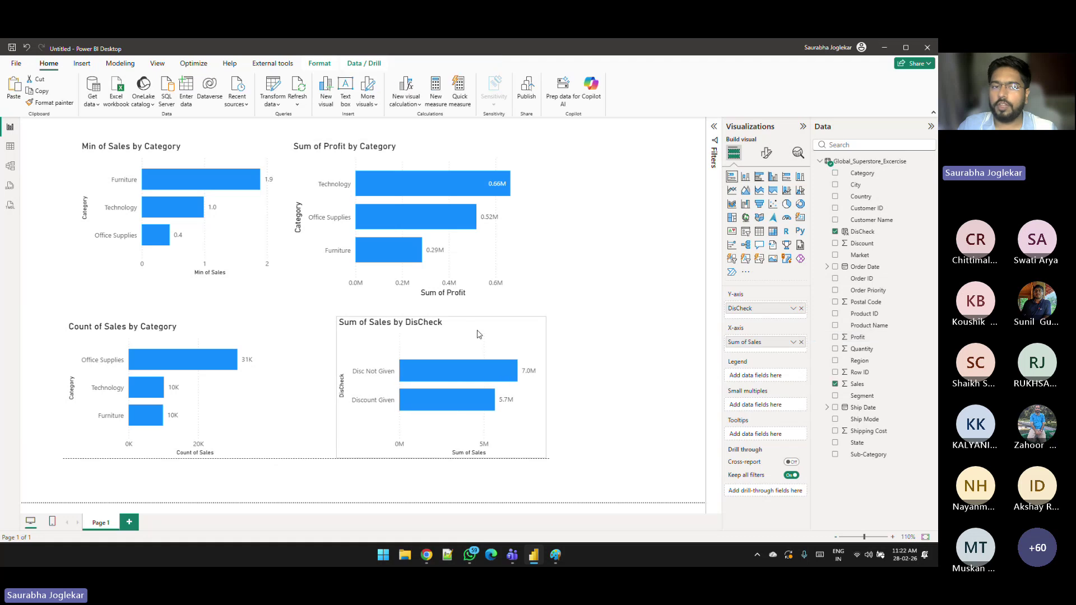
{"action": "left_click_drag", "start_coordinate": [477, 335], "coordinate": [451, 331]}
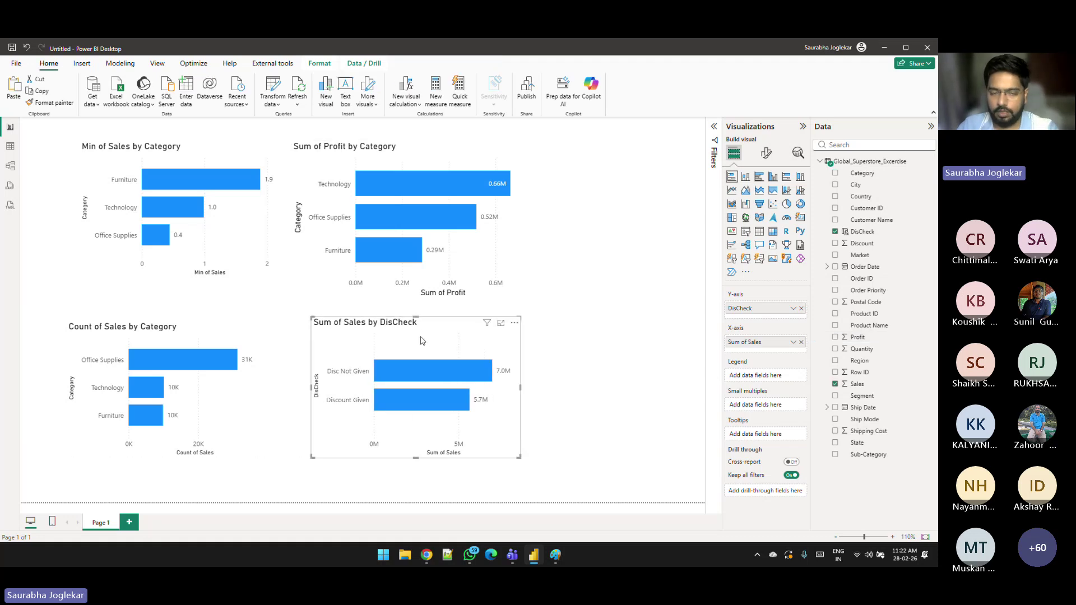
{"action": "key", "text": "Delete"}
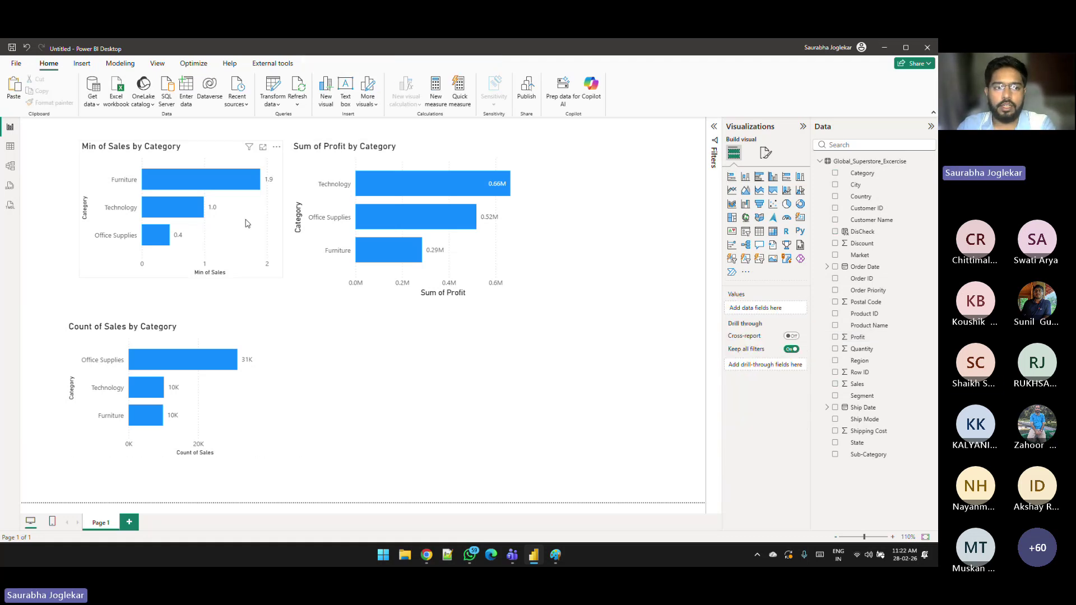
{"action": "left_click", "coordinate": [245, 224]}
{"action": "key", "text": "Delete"}
Step: Move the Count of Sales by Category chart beside the Sum of Profit by Category chart and change its Sales aggregation to Average
{"action": "left_click_drag", "start_coordinate": [169, 343], "coordinate": [172, 159]}
{"action": "left_click", "coordinate": [793, 342]}
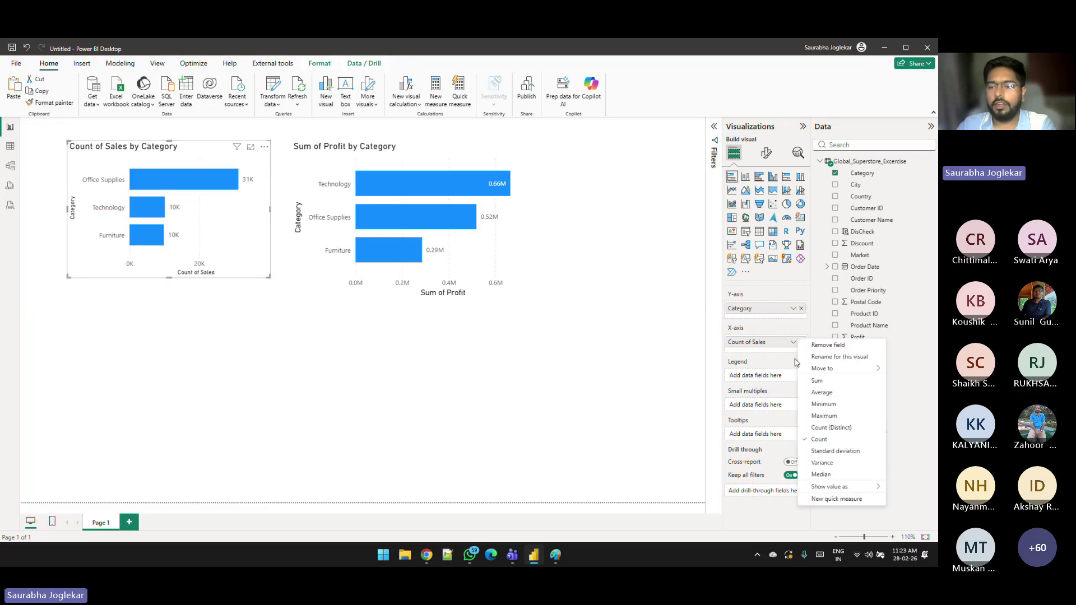
{"action": "left_click", "coordinate": [822, 393]}
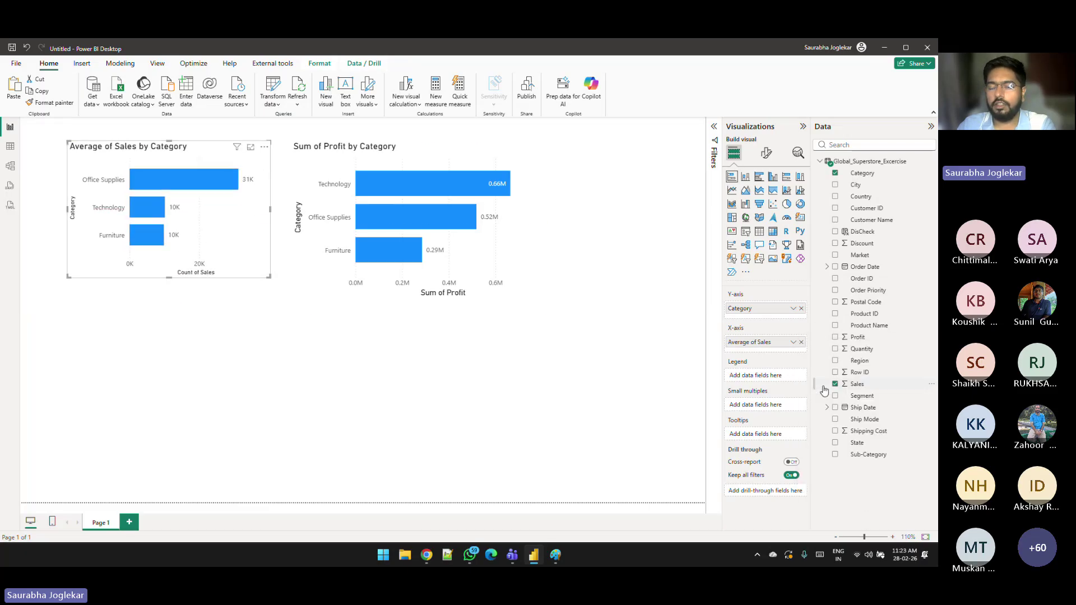
Step: Change the Average of Sales by Category chart's aggregation to Sum and move the chart slightly down toward the page's left edge
{"action": "left_click", "coordinate": [793, 342]}
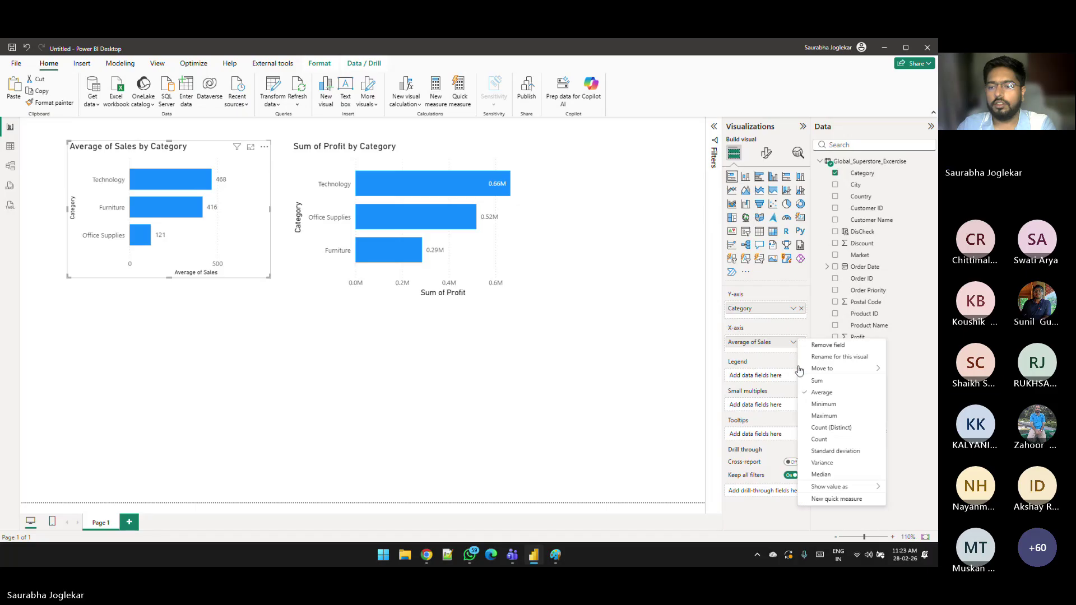
{"action": "left_click", "coordinate": [817, 380]}
{"action": "left_click_drag", "start_coordinate": [260, 228], "coordinate": [245, 242]}
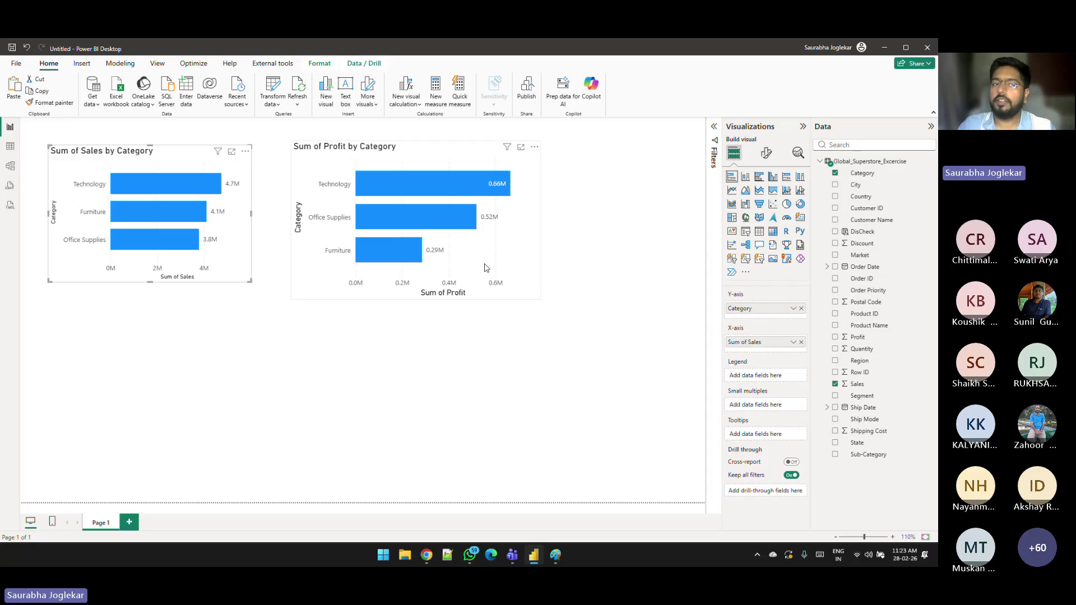
Step: Move the Sum of Profit by Category chart level with the Sum of Sales chart and reduce its height and width
{"action": "left_click_drag", "start_coordinate": [485, 270], "coordinate": [475, 284]}
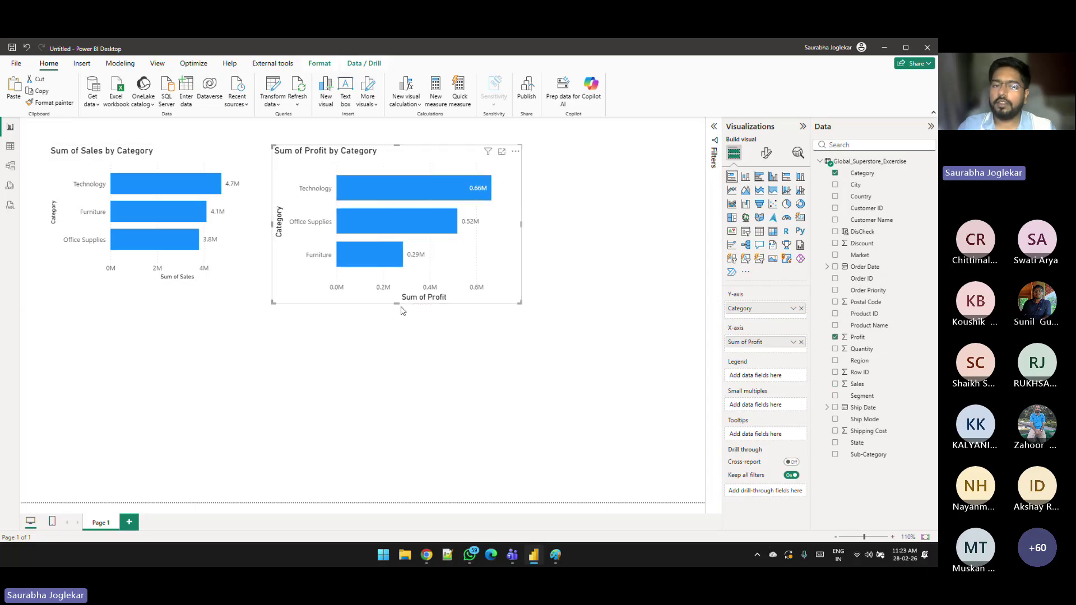
{"action": "left_click_drag", "start_coordinate": [397, 303], "coordinate": [398, 293]}
{"action": "left_click_drag", "start_coordinate": [521, 218], "coordinate": [503, 218]}
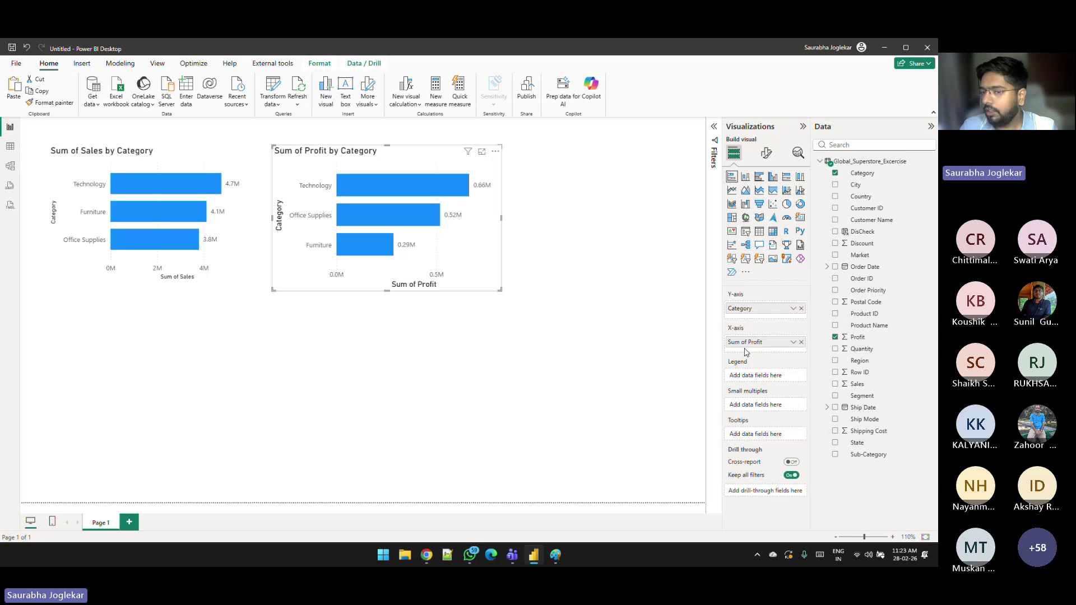
Step: Create a new measure in the Global_Superstore_Excercise table and name it Total Cost Price
{"action": "right_click", "coordinate": [877, 206]}
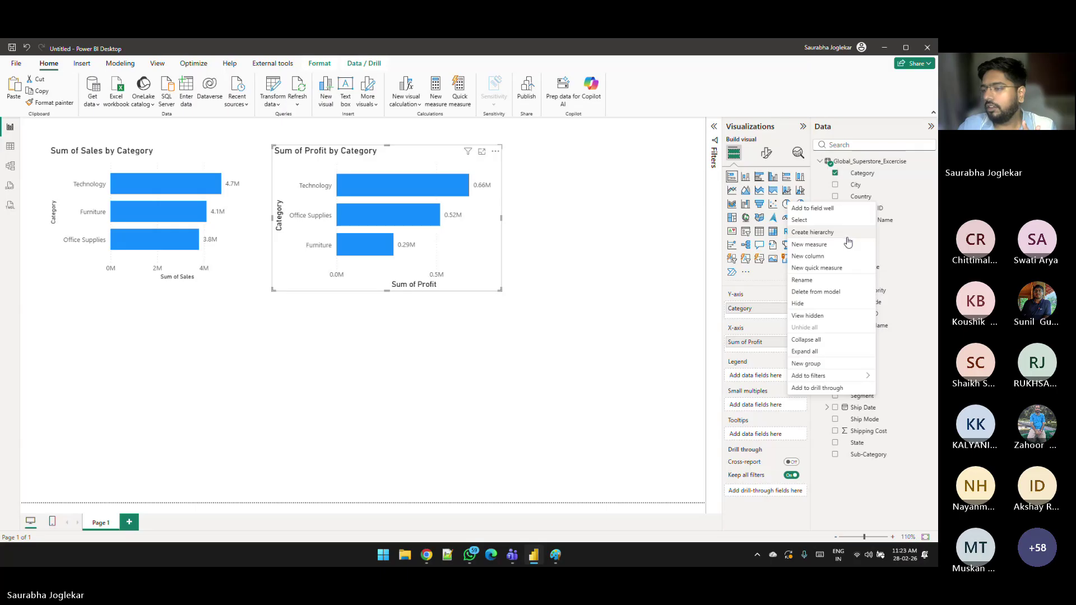
{"action": "left_click", "coordinate": [349, 201]}
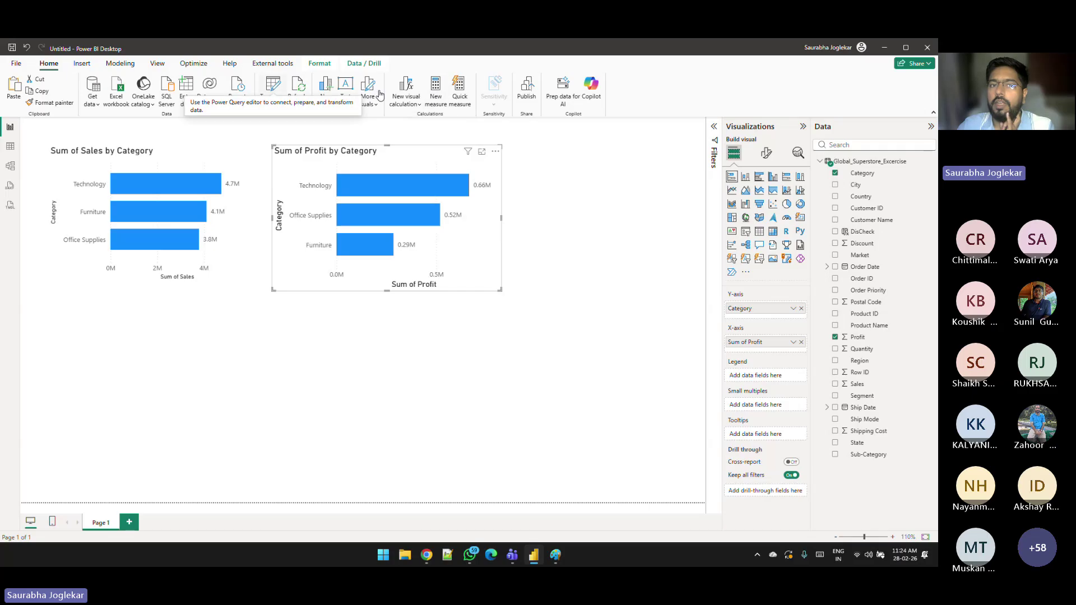
{"action": "left_click", "coordinate": [435, 99]}
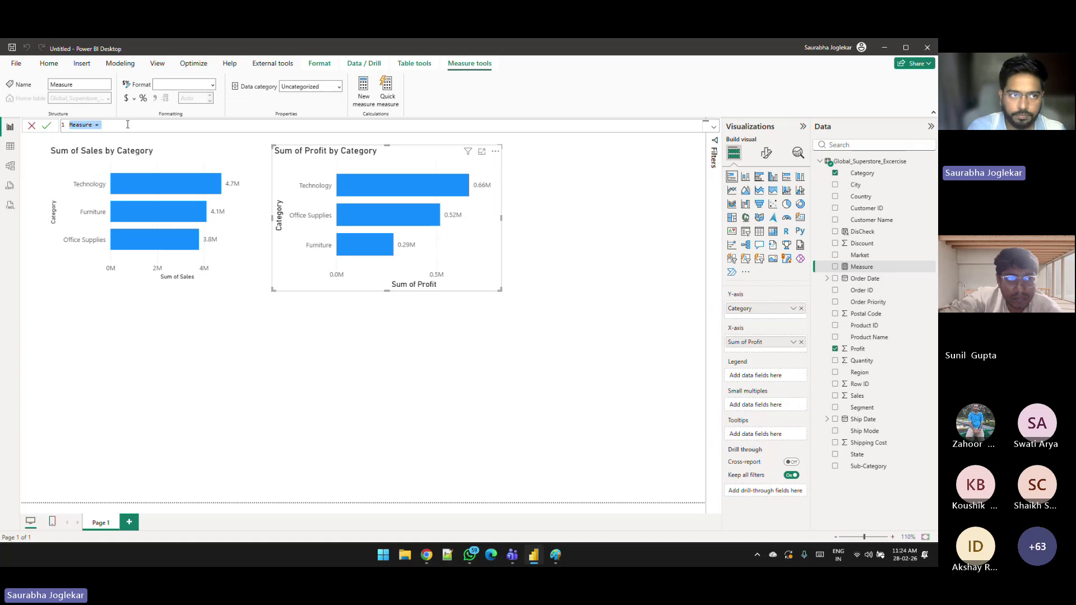
{"action": "key", "text": "BackSpace"}
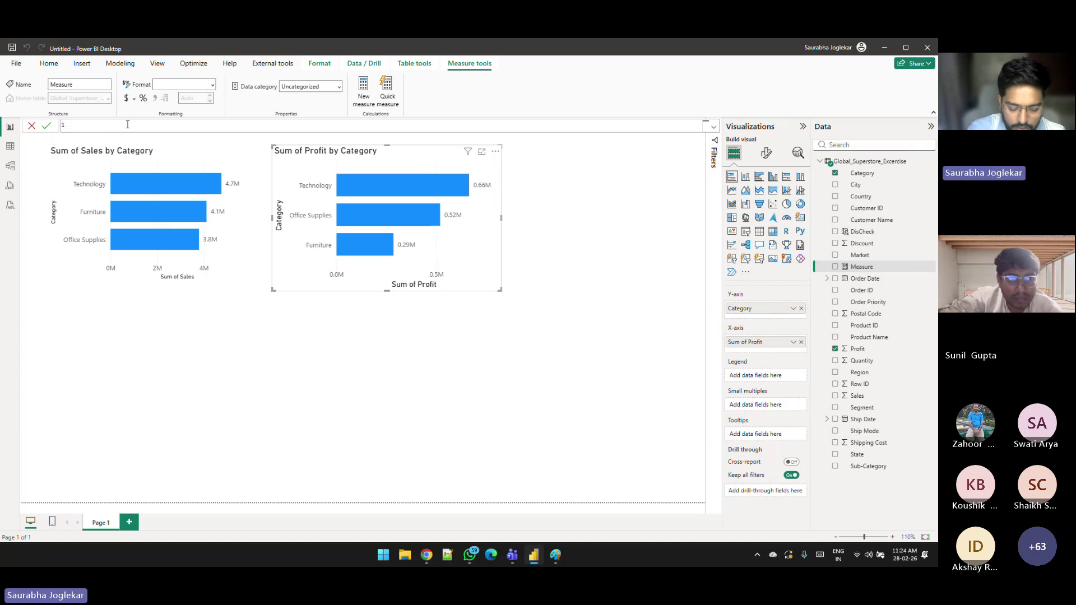
{"action": "type", "text": "Total Cos"}
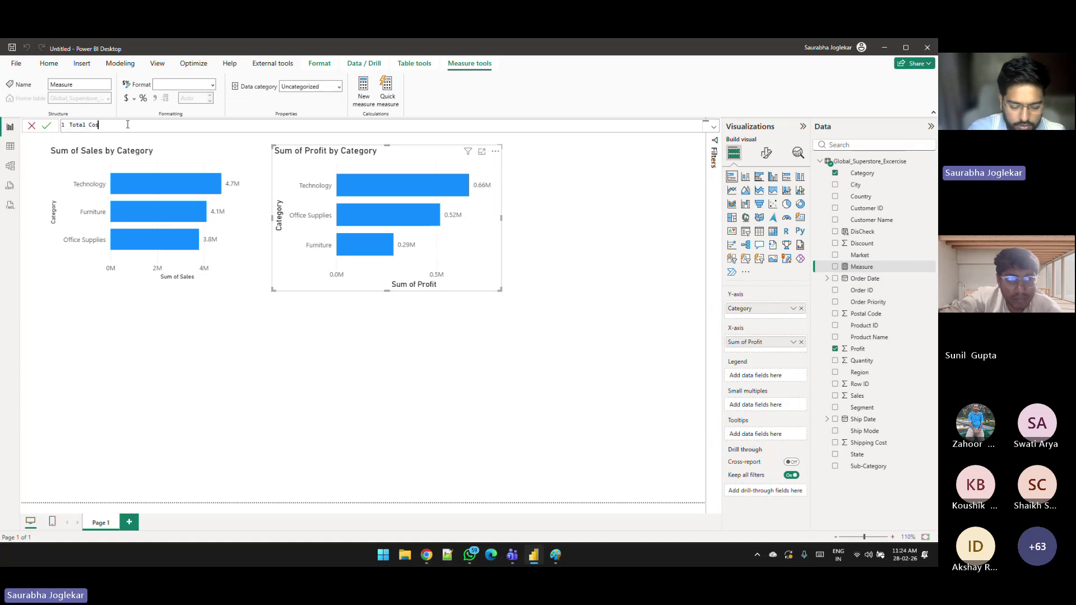
{"action": "type", "text": "t Pr"}
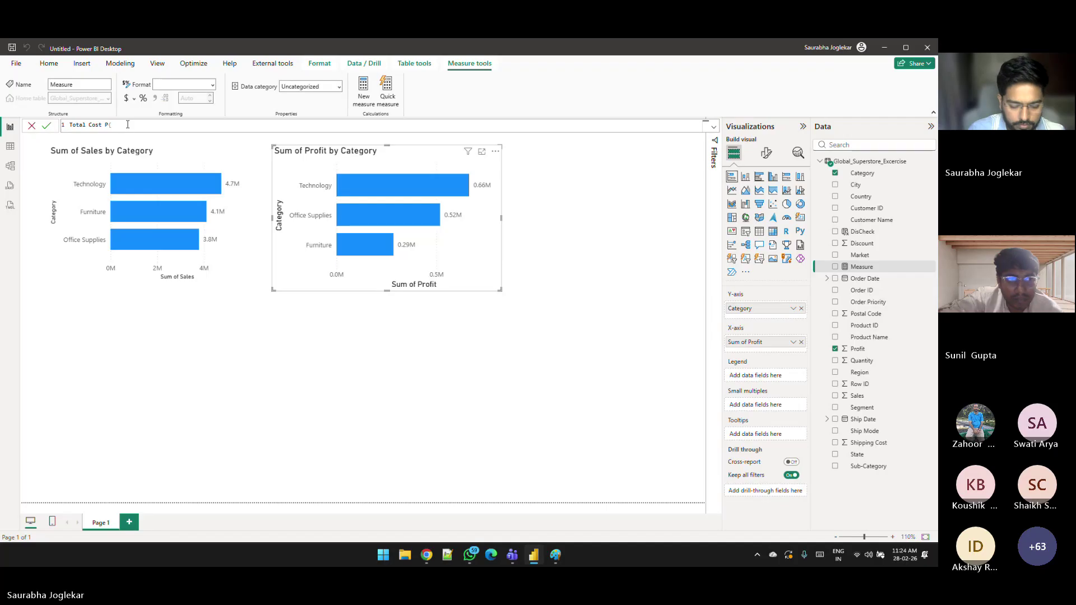
{"action": "type", "text": "ice ="}
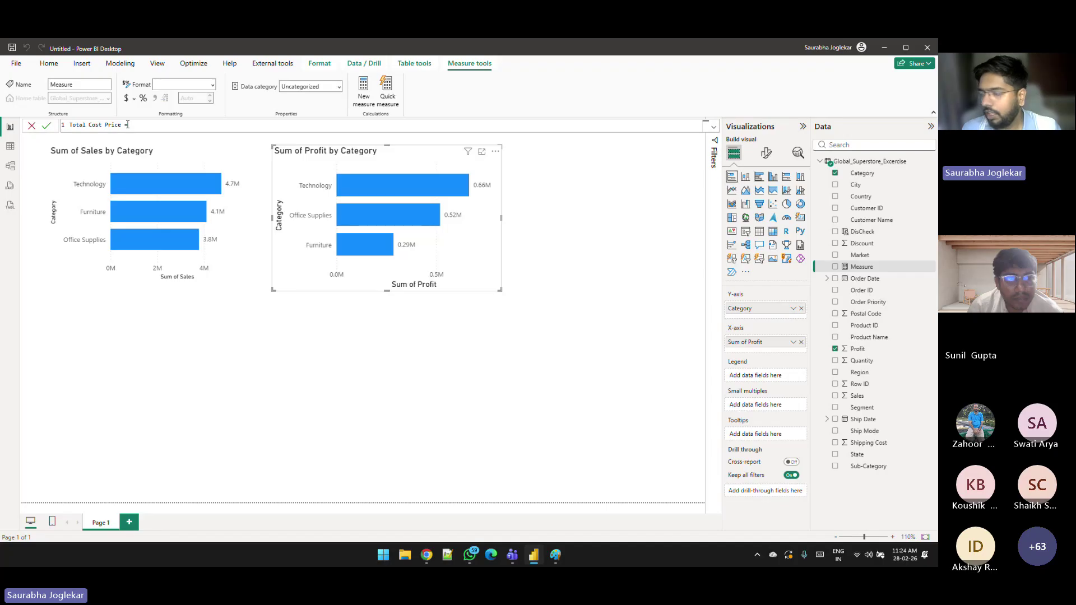
Step: Define Total Cost Price as SUM(Global_Superstore_Excercise[Sales]) - SUM(Global_Superstore_Excercise[Profit]) and commit the measure
{"action": "type", "text": "SUM("}
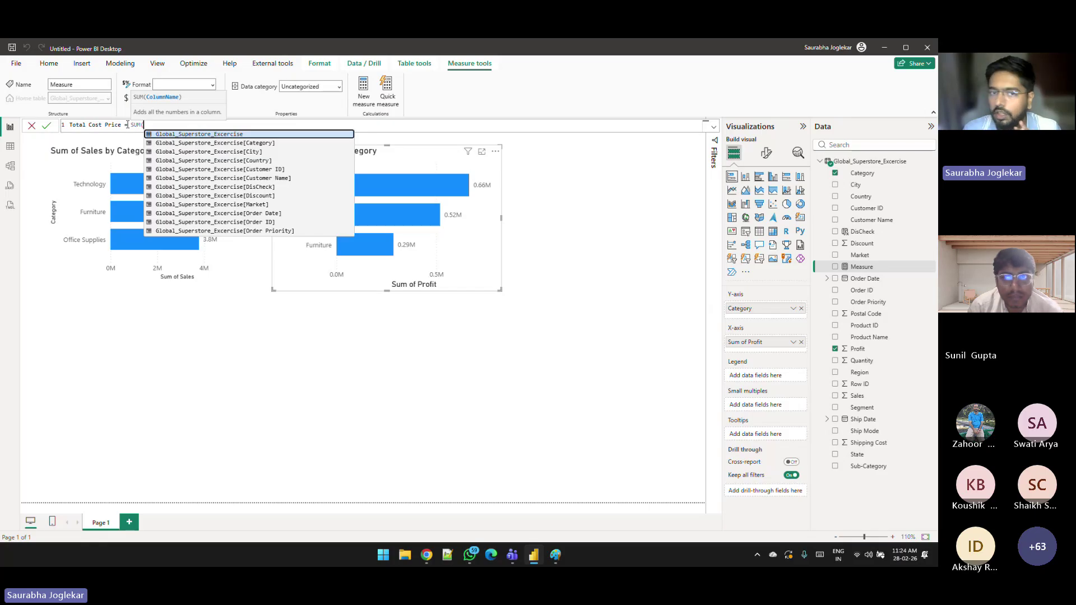
{"action": "type", "text": "sa"}
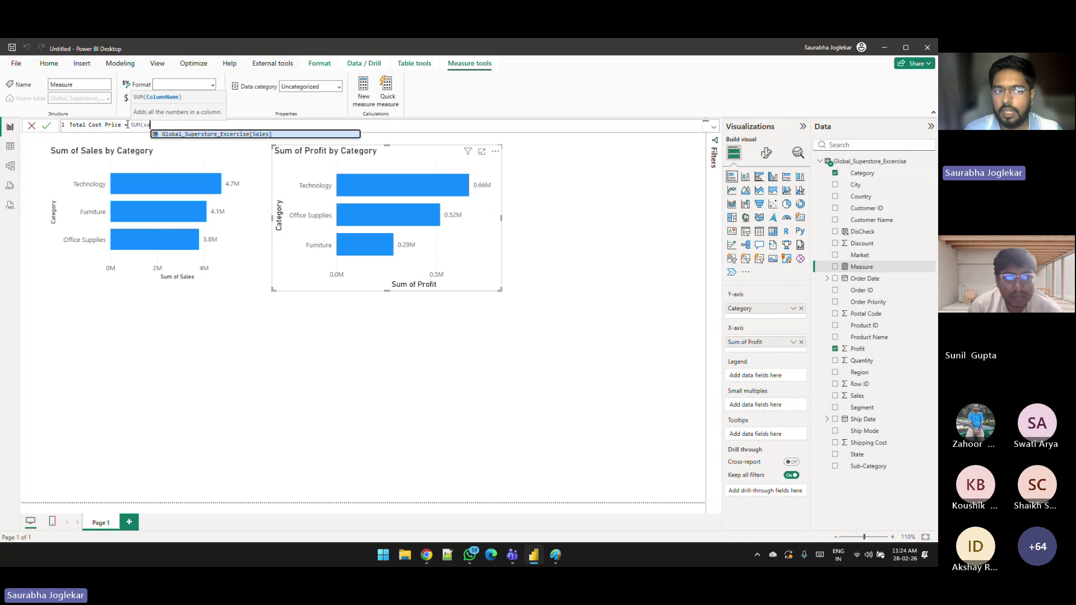
{"action": "key", "text": "Tab"}
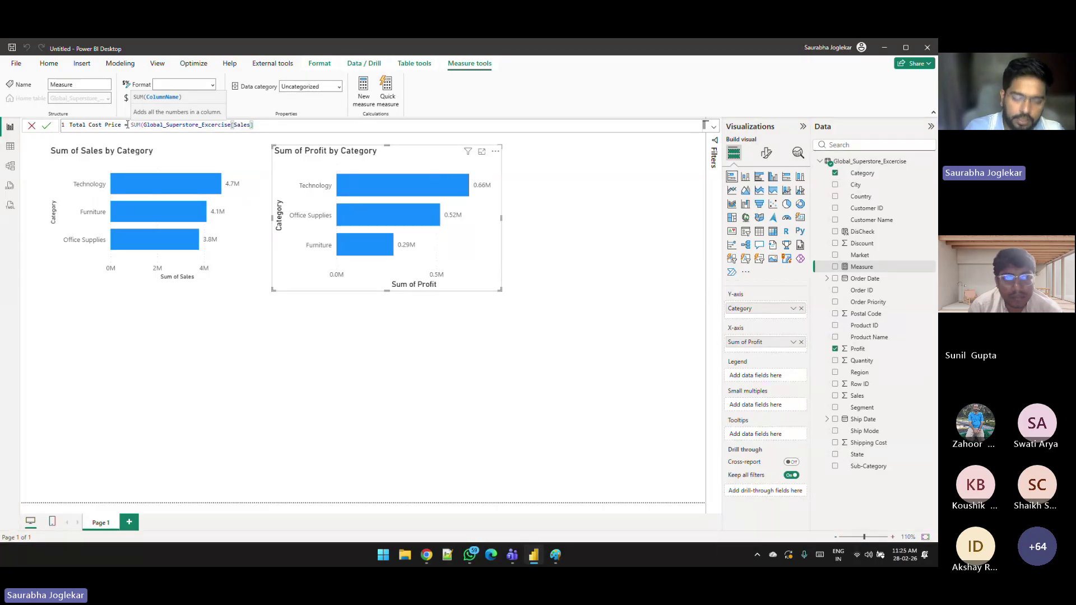
{"action": "type", "text": ") - "}
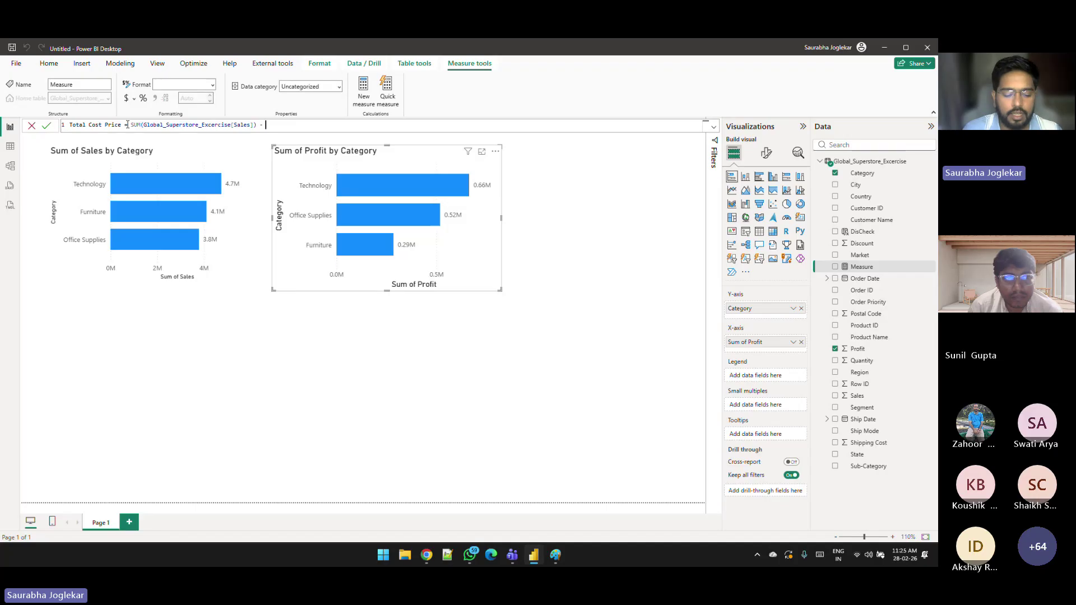
{"action": "type", "text": "SUM("}
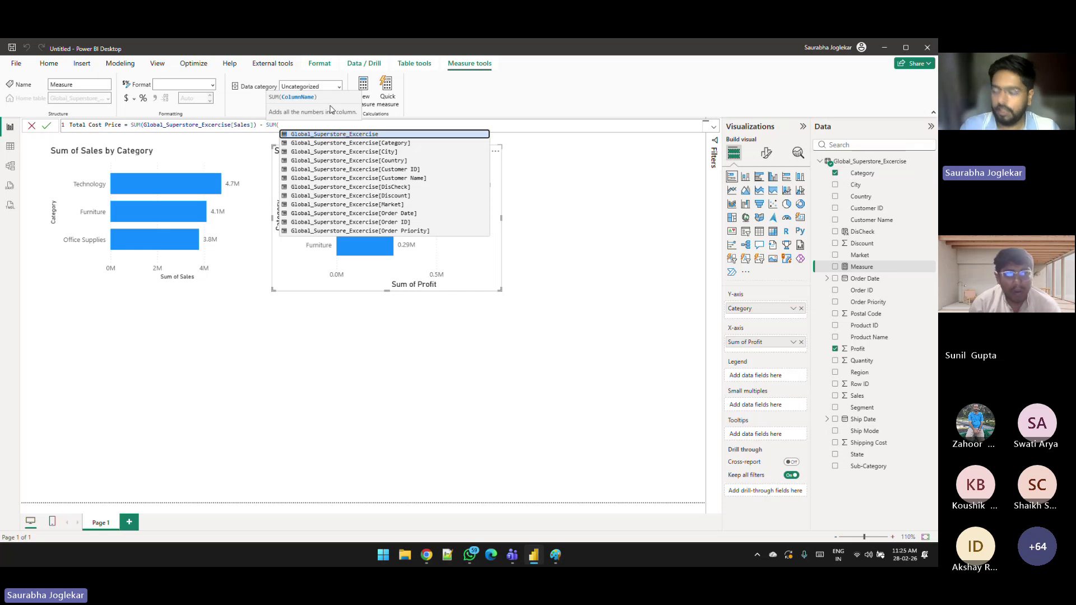
{"action": "type", "text": "pr"}
{"action": "key", "text": "Tab"}
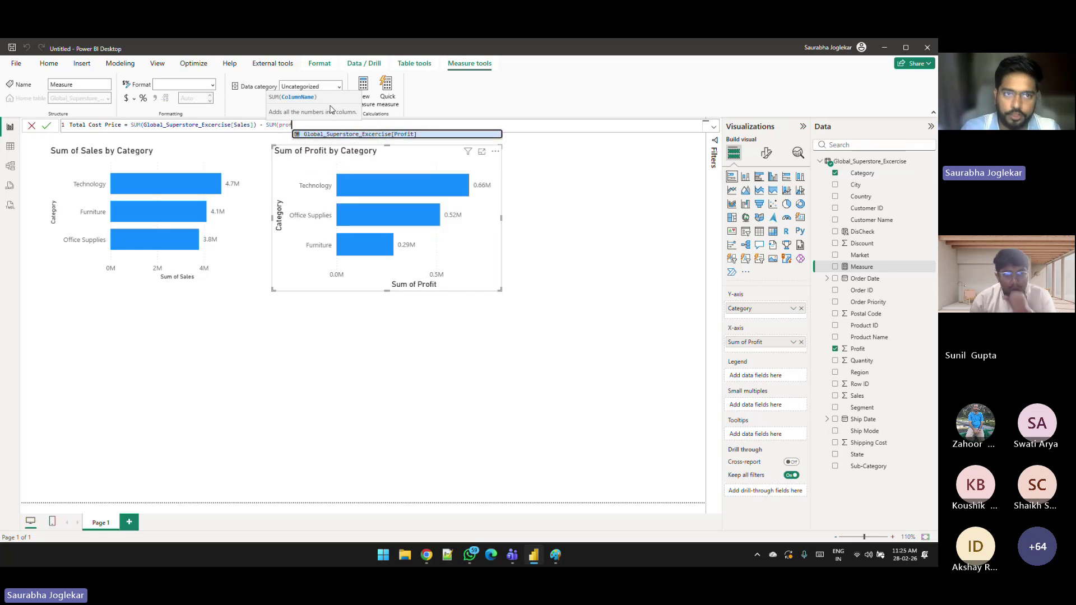
{"action": "type", "text": ")"}
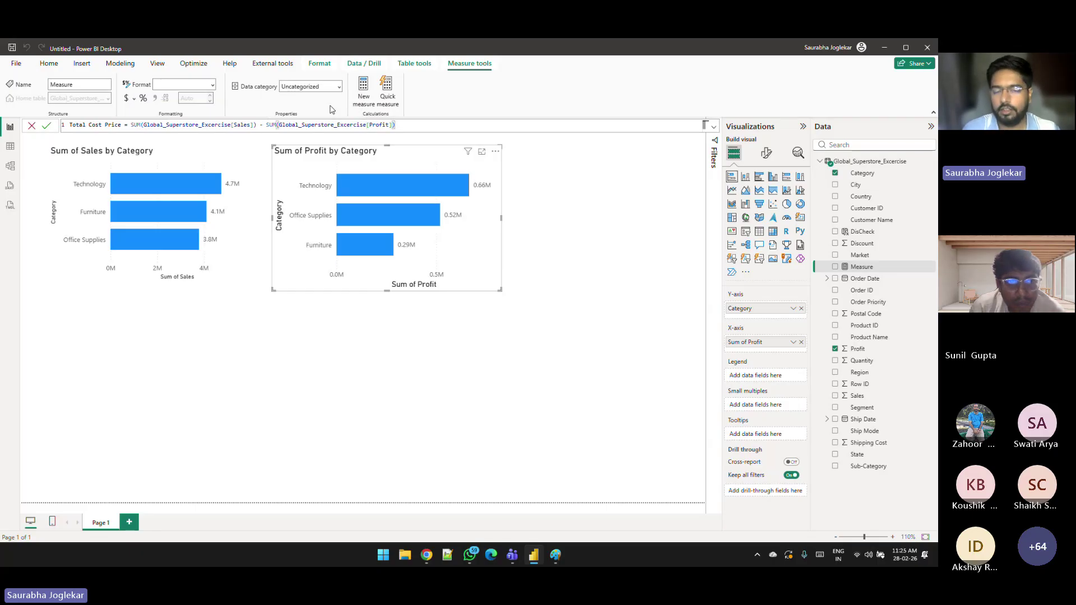
{"action": "key", "text": "Return"}
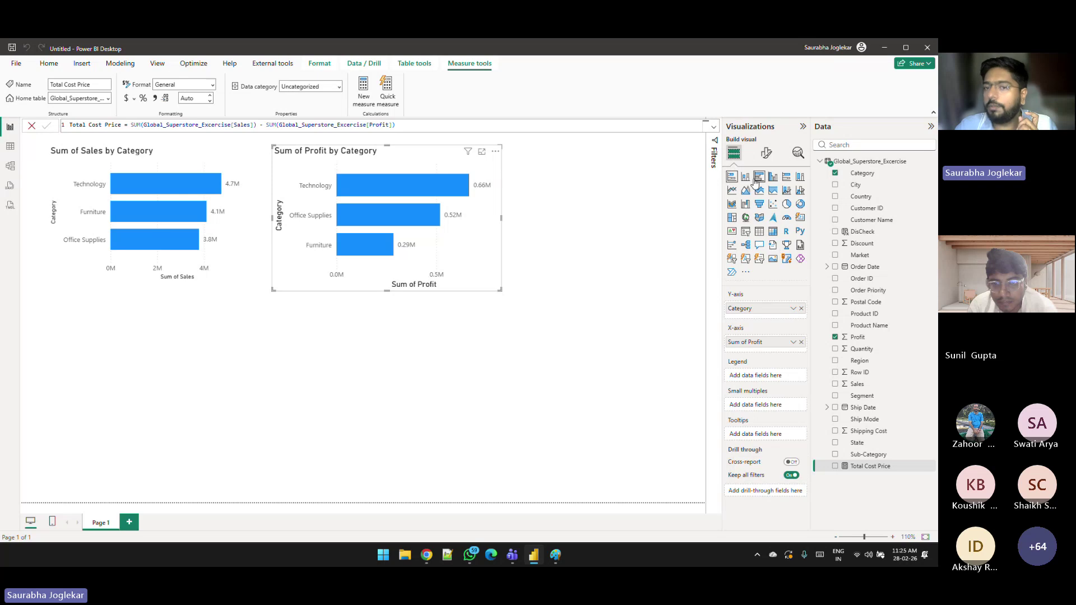
Step: Add a stacked bar chart in the page's empty lower area with Category on the Y-axis and Total Cost Price on the X-axis
{"action": "left_click", "coordinate": [598, 365]}
{"action": "left_click", "coordinate": [733, 178]}
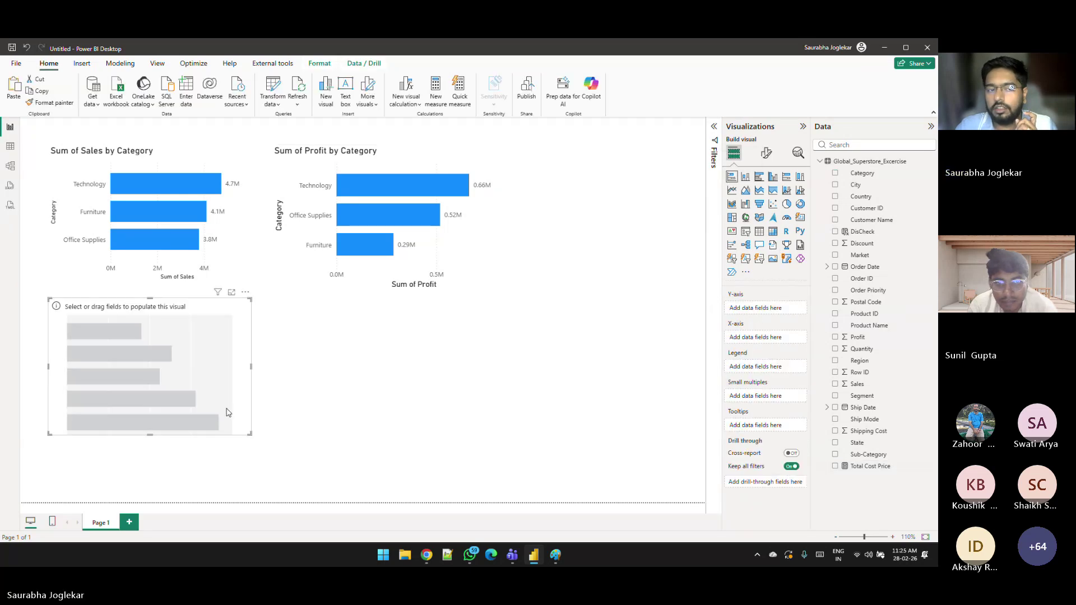
{"action": "left_click_drag", "start_coordinate": [153, 343], "coordinate": [511, 383]}
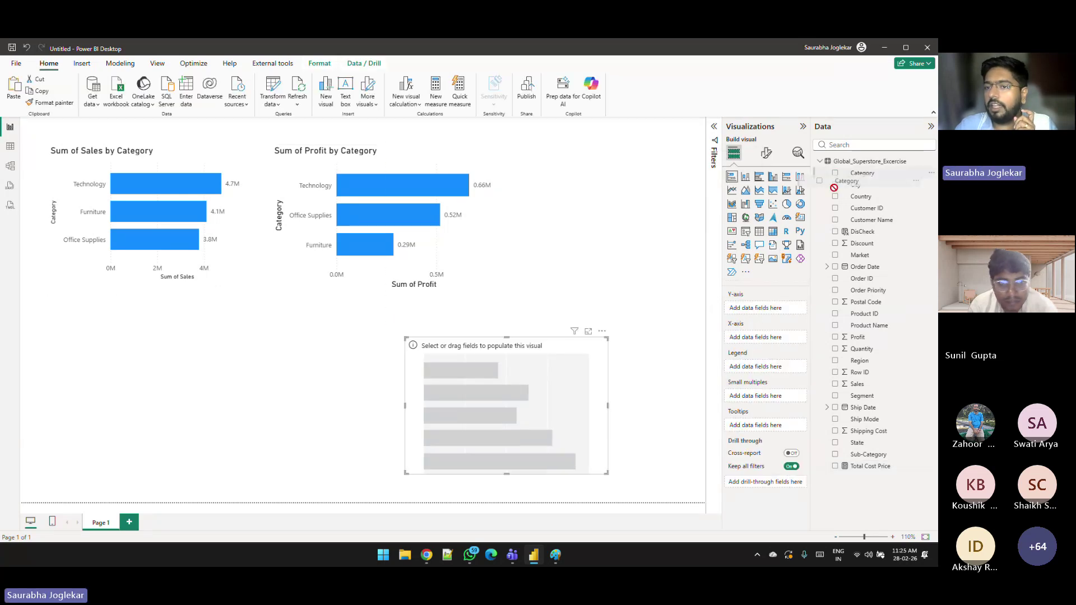
{"action": "left_click_drag", "start_coordinate": [471, 439], "coordinate": [472, 440]}
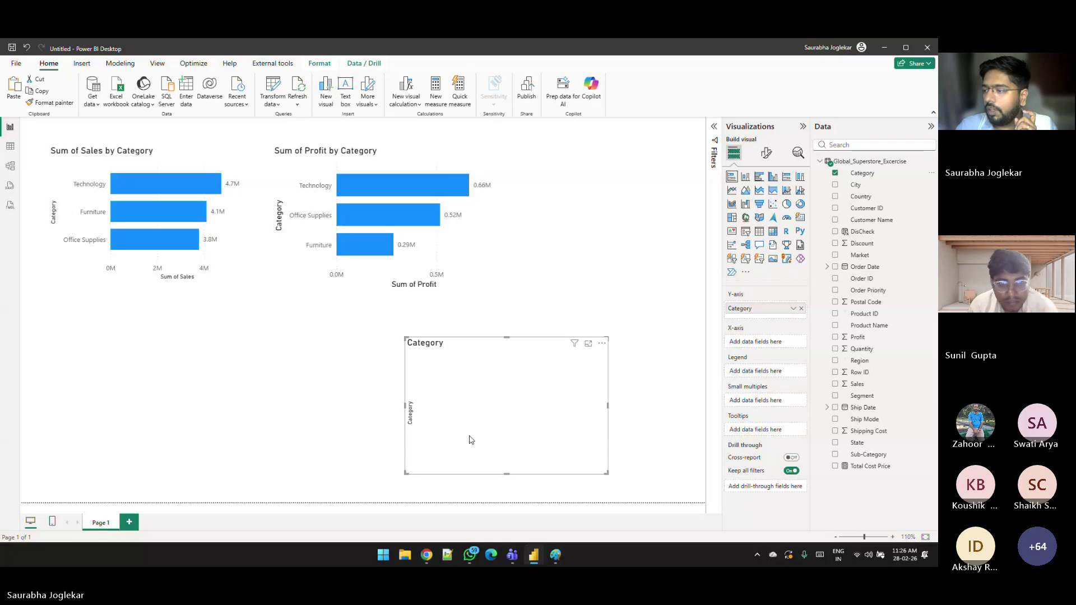
{"action": "left_click_drag", "start_coordinate": [870, 466], "coordinate": [513, 414]}
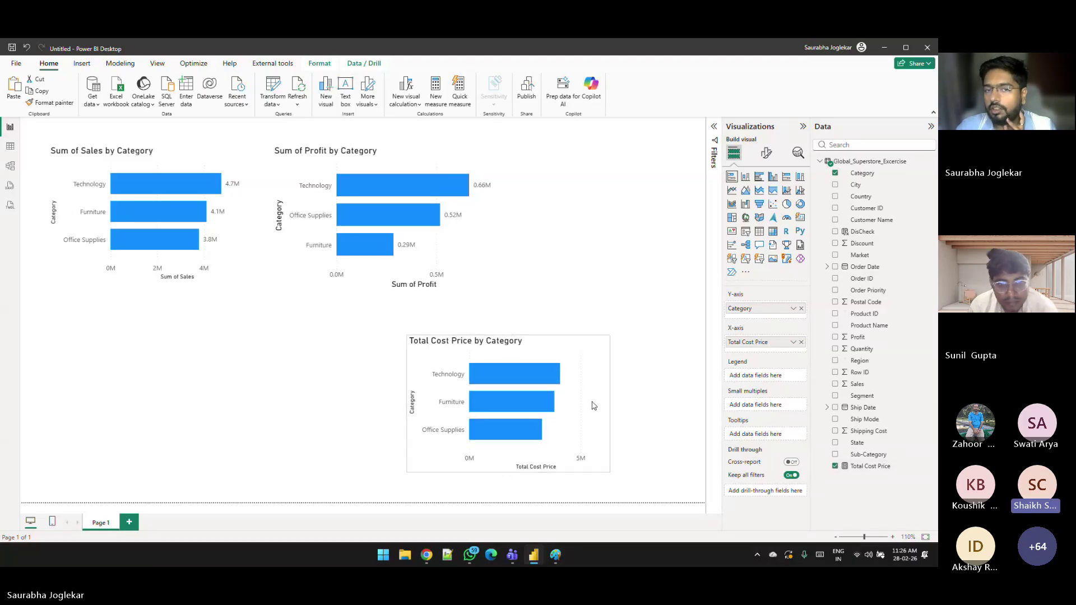
Step: Arrange the Sales, Profit and Total Cost Price charts side by side in one row across the top of the report page
{"action": "left_click_drag", "start_coordinate": [594, 405], "coordinate": [673, 235]}
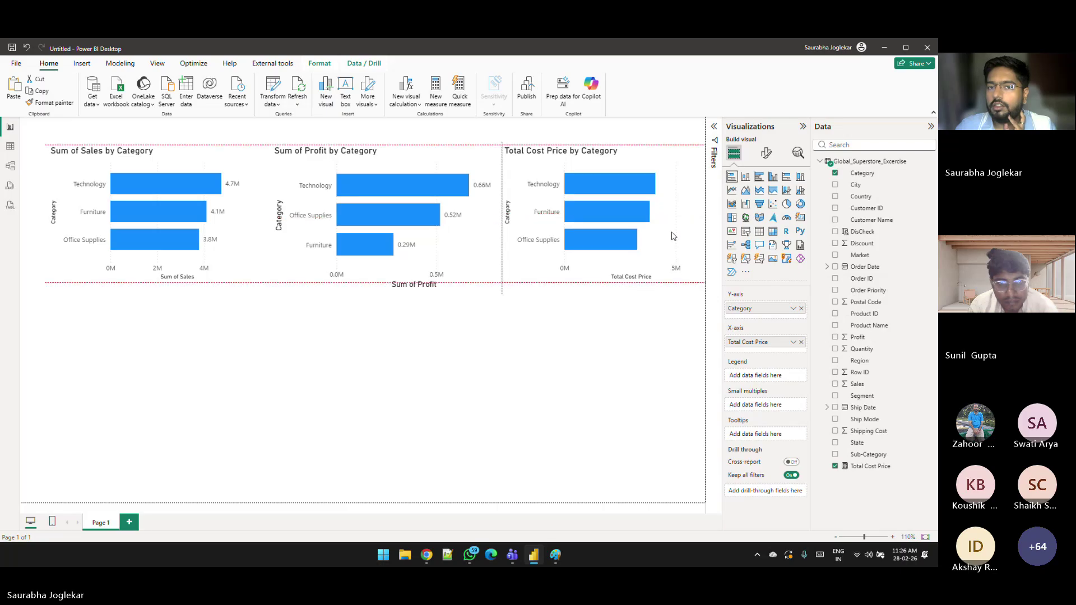
{"action": "left_click_drag", "start_coordinate": [81, 164], "coordinate": [68, 164]}
{"action": "left_click_drag", "start_coordinate": [338, 155], "coordinate": [331, 156]}
Step: Turn on data labels for the Total Cost Price by Category chart
{"action": "left_click", "coordinate": [549, 162]}
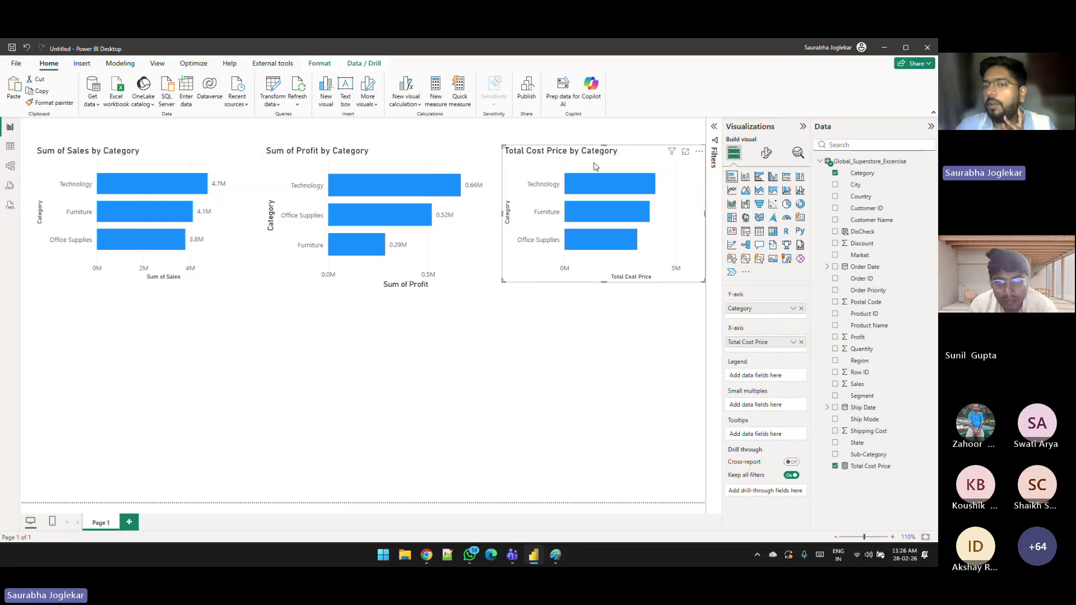
{"action": "left_click", "coordinate": [766, 152]}
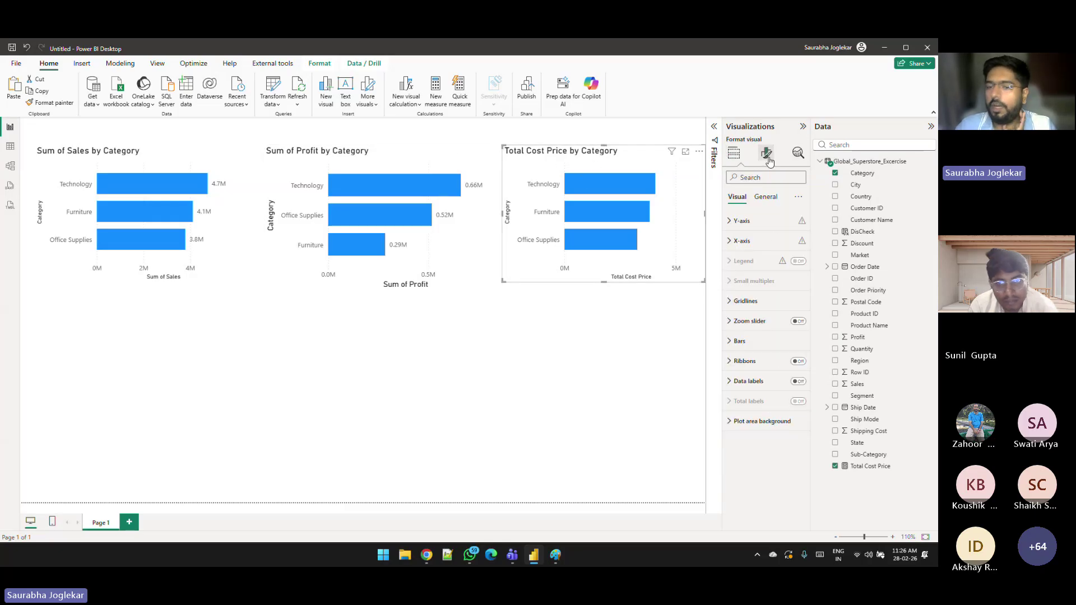
{"action": "left_click", "coordinate": [798, 382]}
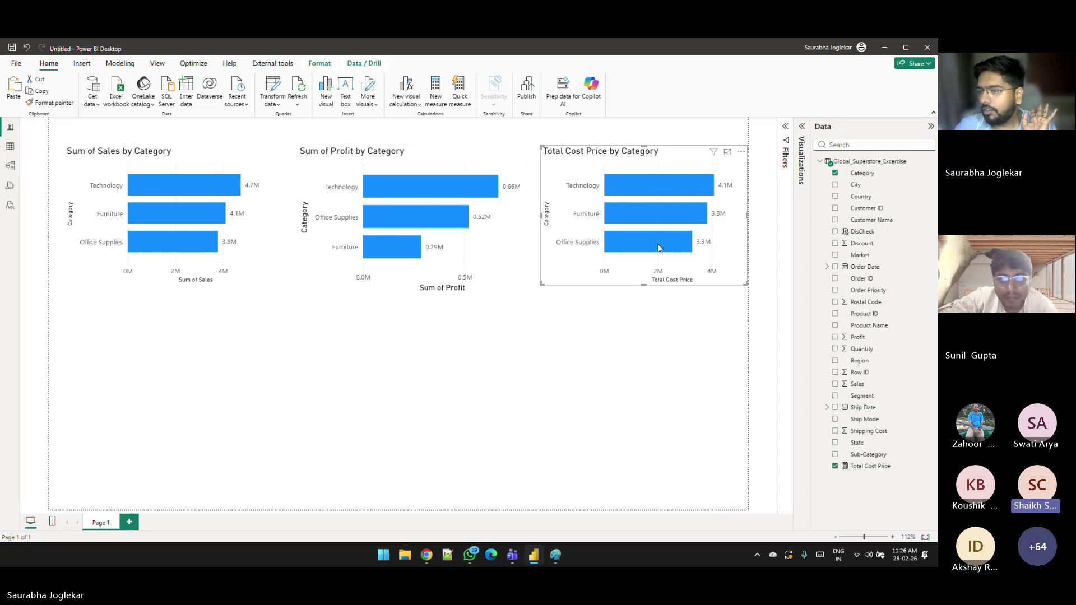
Step: Switch to Paint to review the handwritten notes on dimensions and measures
{"action": "mouse_move", "coordinate": [657, 241]}
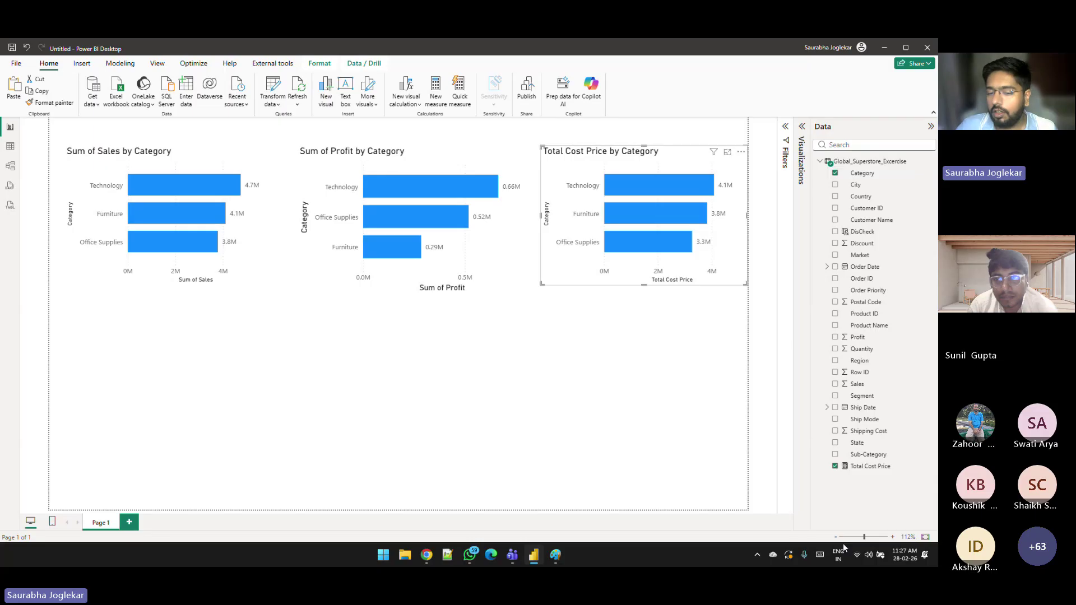
{"action": "left_click", "coordinate": [556, 555]}
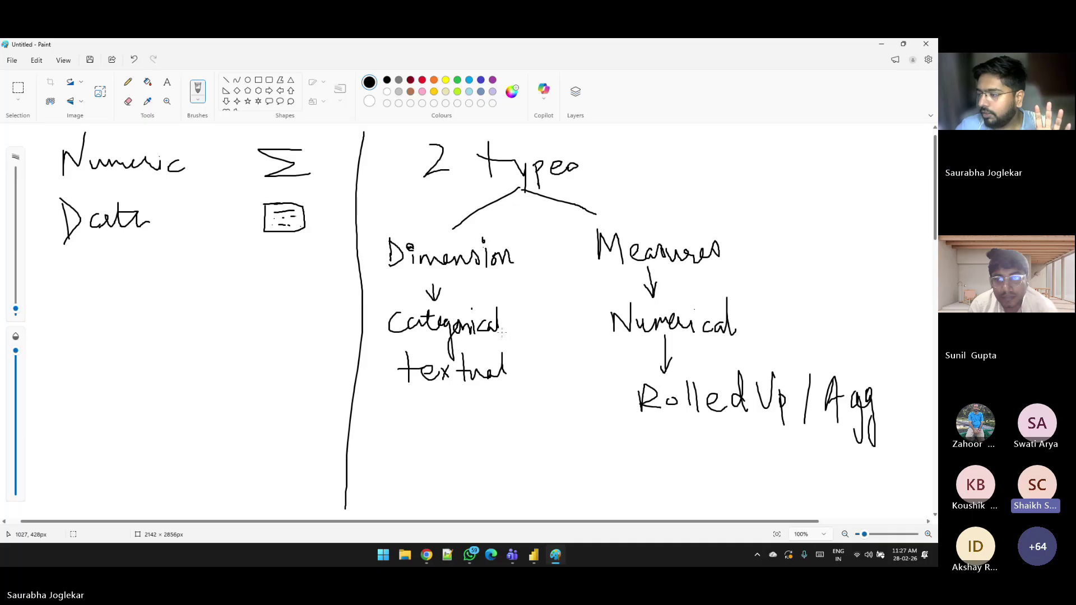
Step: Switch to Power BI, open the formula of the Total Cost Price measure and append 18 blank lines below it
{"action": "left_click", "coordinate": [884, 49]}
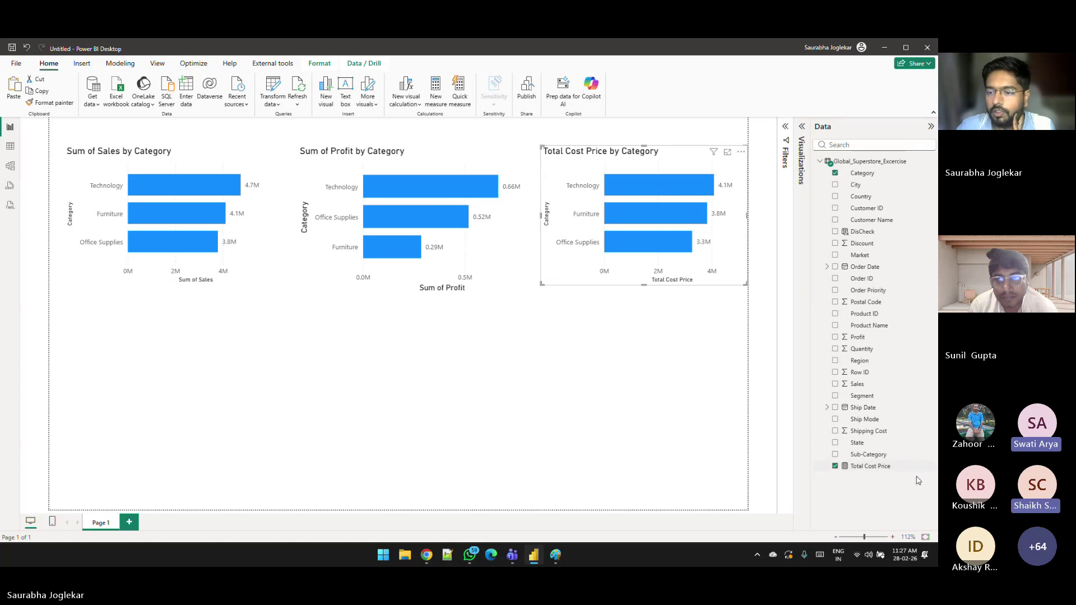
{"action": "left_click", "coordinate": [859, 468]}
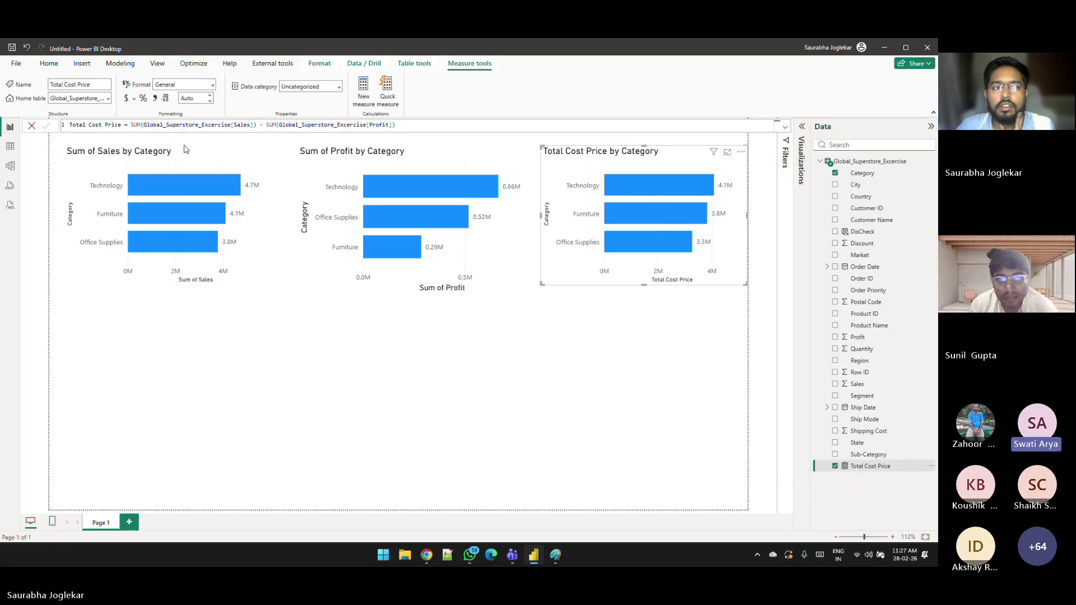
{"action": "left_click", "coordinate": [425, 124]}
{"action": "key", "text": "shift+Return"}
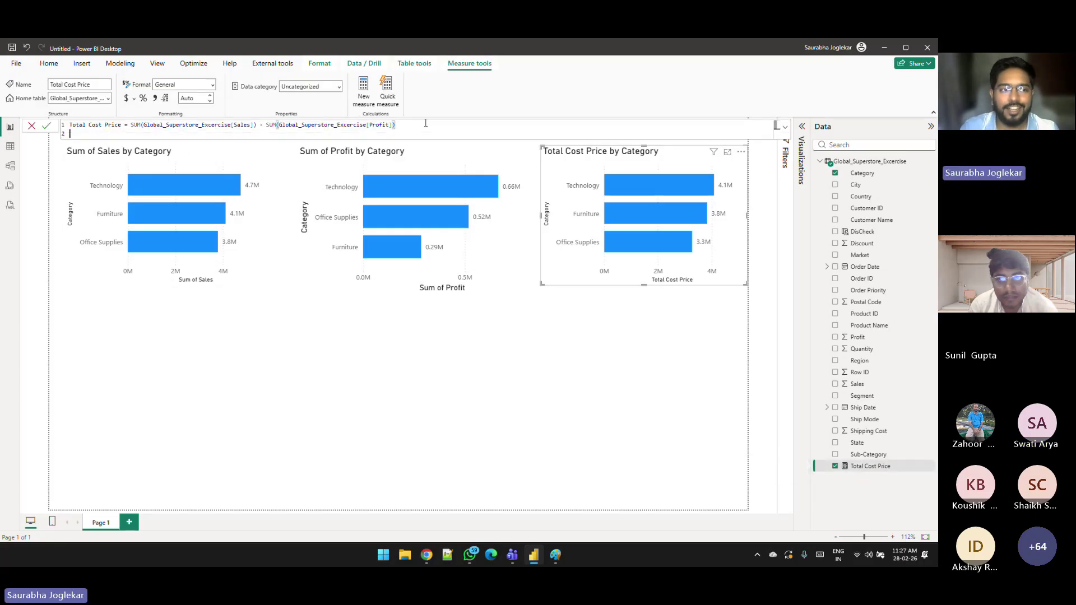
{"action": "key", "text": "shift+Return"}
{"action": "key", "text": "shift+Return"}
{"action": "key", "text": "shift+Return"}
{"action": "key", "text": "shift+Return"}
{"action": "key", "text": "shift+Return"}
{"action": "key", "text": "shift+Return"}
{"action": "key", "text": "shift+Return"}
{"action": "key", "text": "shift+Return"}
{"action": "key", "text": "shift+Return"}
{"action": "key", "text": "shift+Return"}
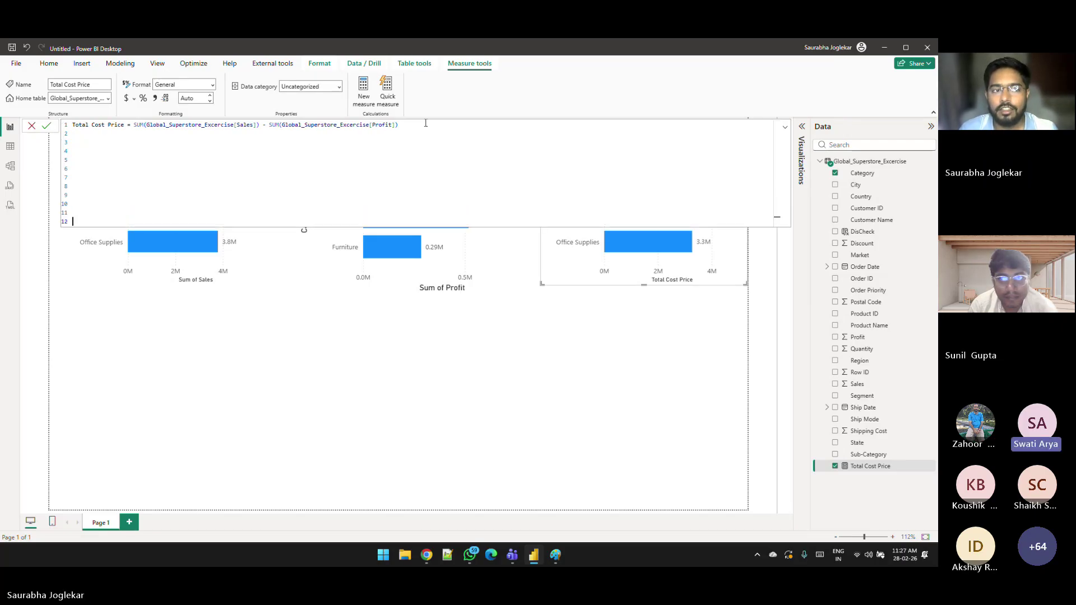
{"action": "key", "text": "shift+Return"}
{"action": "key", "text": "shift+Return"}
{"action": "key", "text": "shift+Return"}
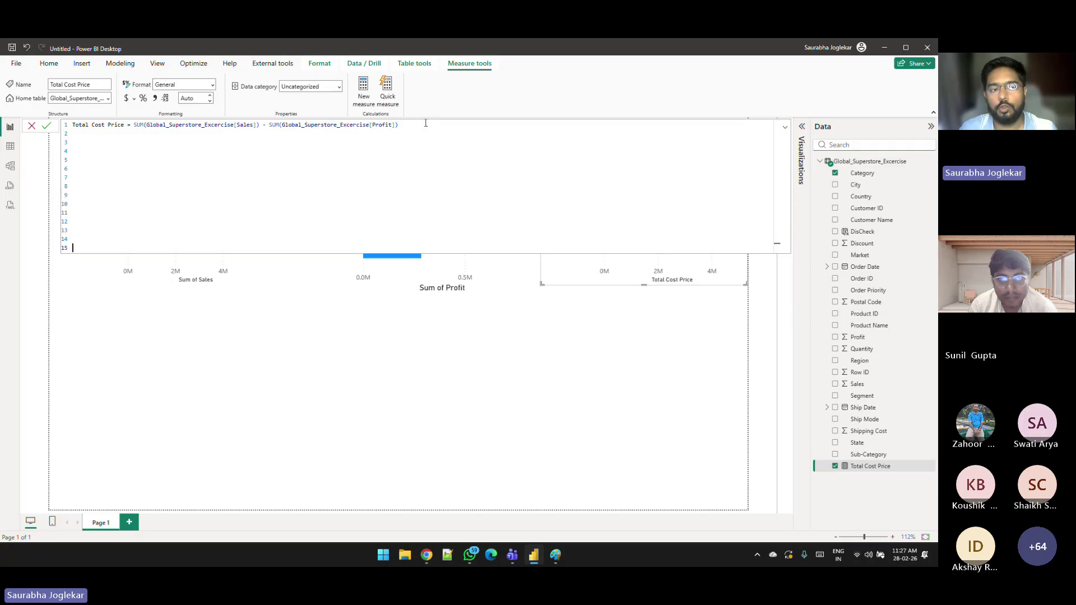
{"action": "key", "text": "shift+Return"}
{"action": "key", "text": "shift+Return"}
{"action": "key", "text": "shift+Return"}
{"action": "key", "text": "shift+Return"}
{"action": "type", "text": "lsdkjslflsdjsdk"}
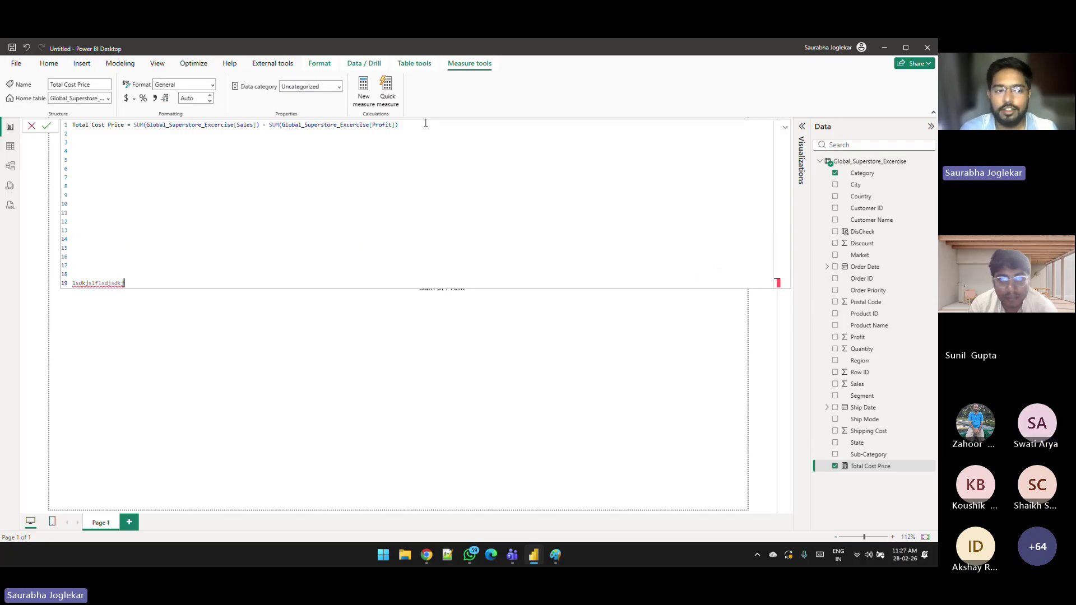
{"action": "key", "text": "ctrl+BackSpace"}
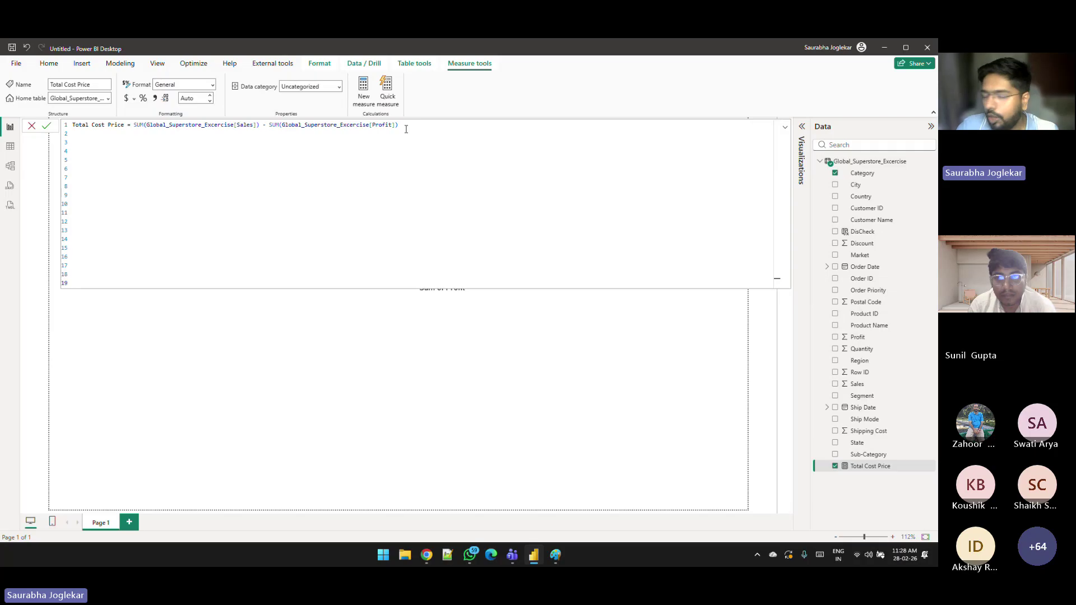
Step: Replace the SUM of Profit in the Total Cost Price formula with a SUMX over the Global_Superstore_Excercise table
{"action": "left_click_drag", "start_coordinate": [405, 126], "coordinate": [277, 125]}
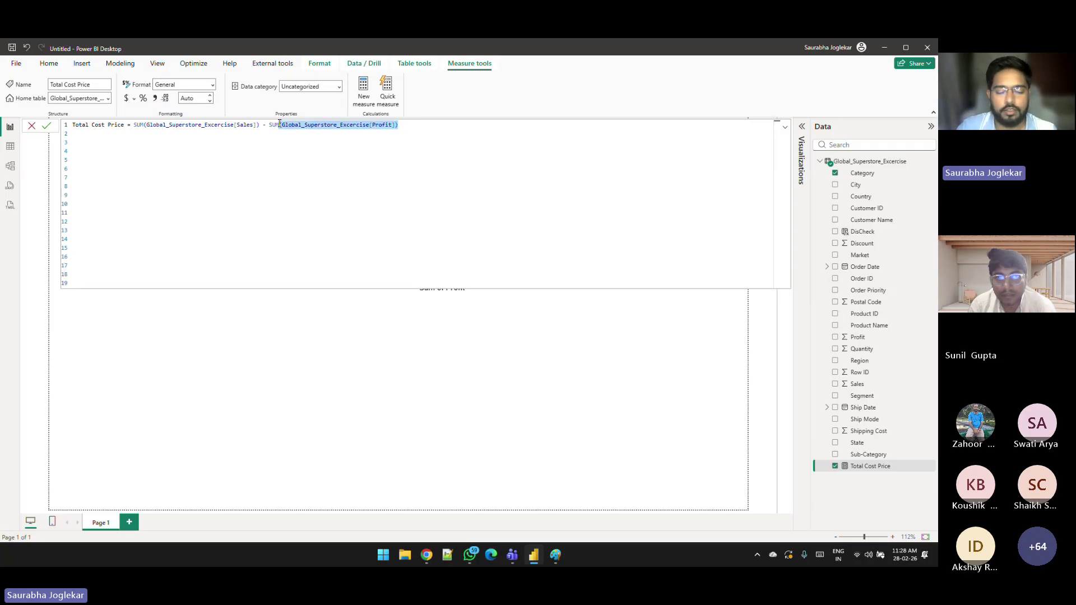
{"action": "type", "text": "X("}
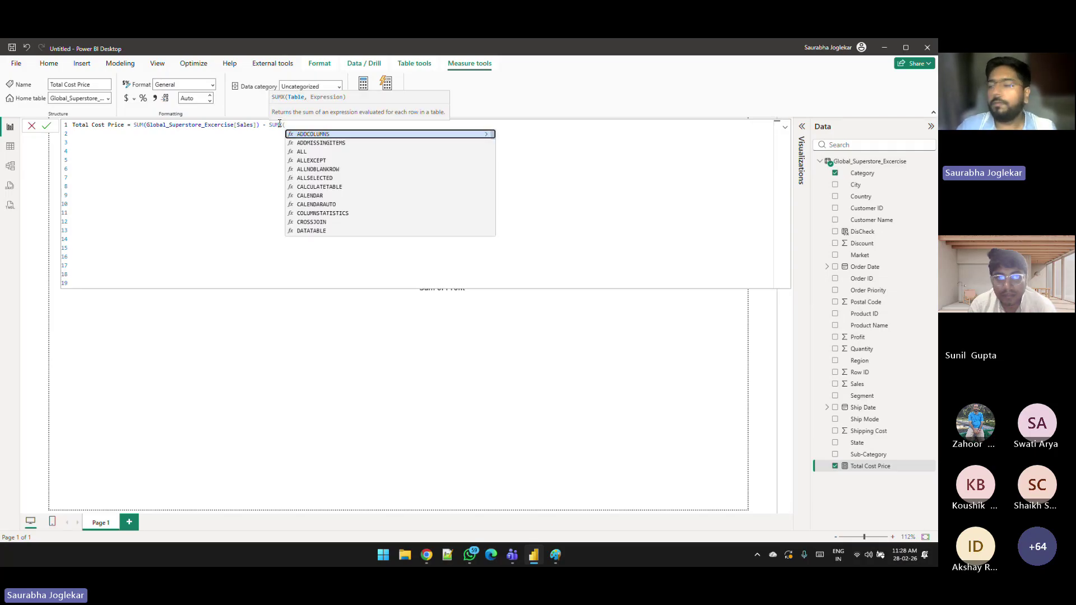
{"action": "type", "text": "pri"}
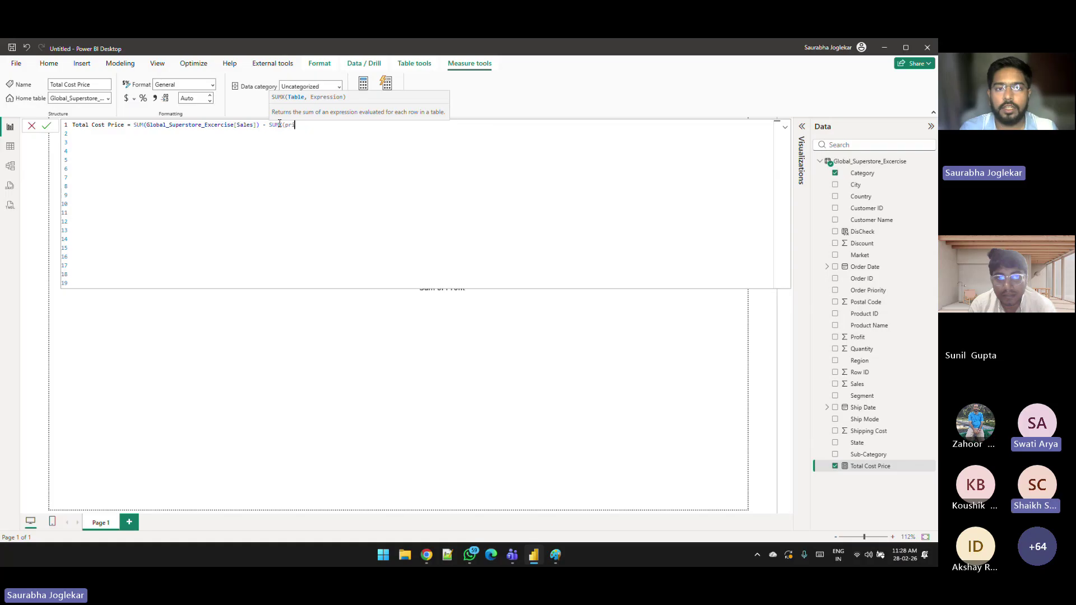
{"action": "key", "text": "BackSpace"}
{"action": "type", "text": "of"}
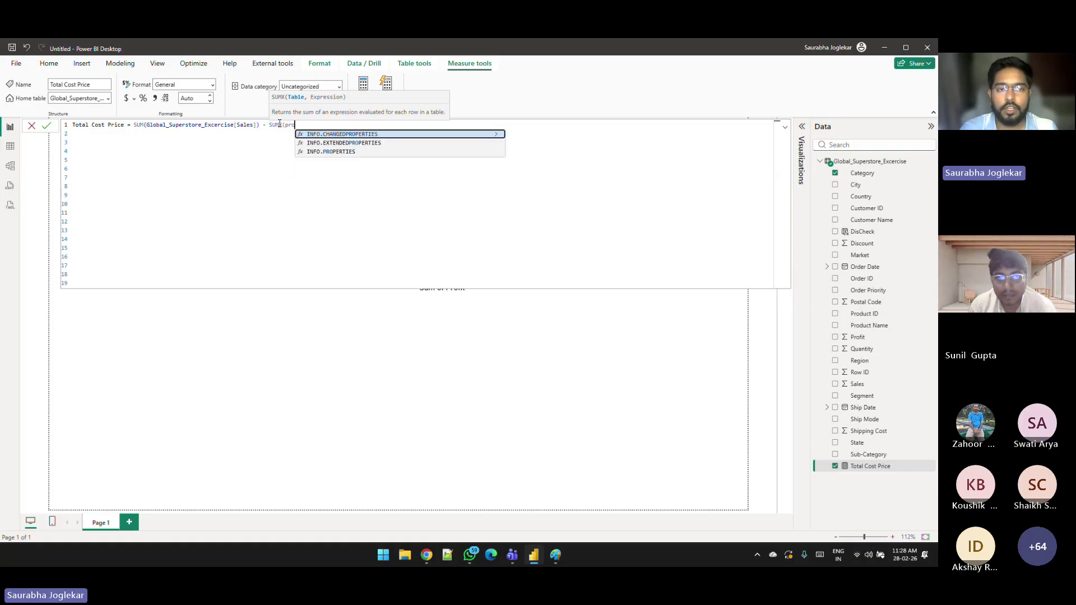
{"action": "key", "text": "BackSpace"}
{"action": "key", "text": "BackSpace"}
{"action": "key", "text": "BackSpace"}
{"action": "key", "text": "BackSpace"}
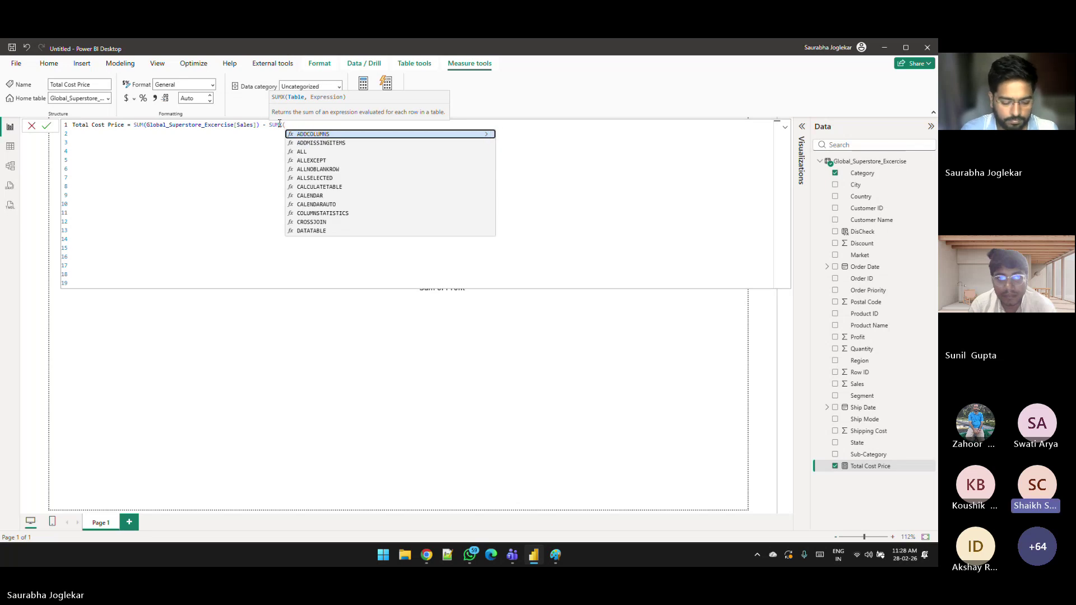
{"action": "type", "text": "Global_Superstore_Excercise, "}
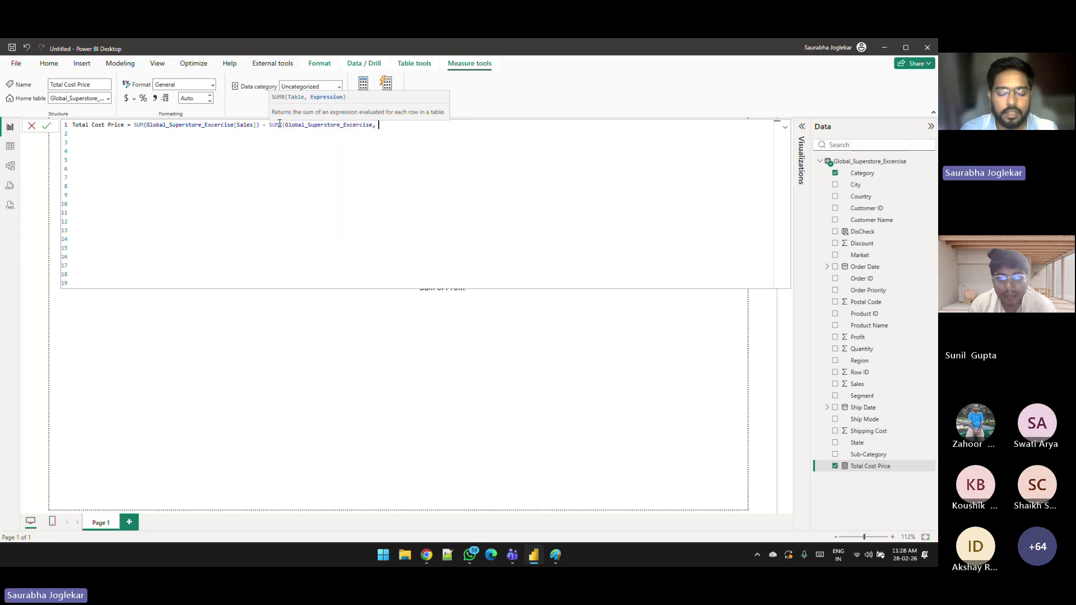
Step: Try CALCULATE as the expression argument of the SUMX function
{"action": "type", "text": "CALCULATE("}
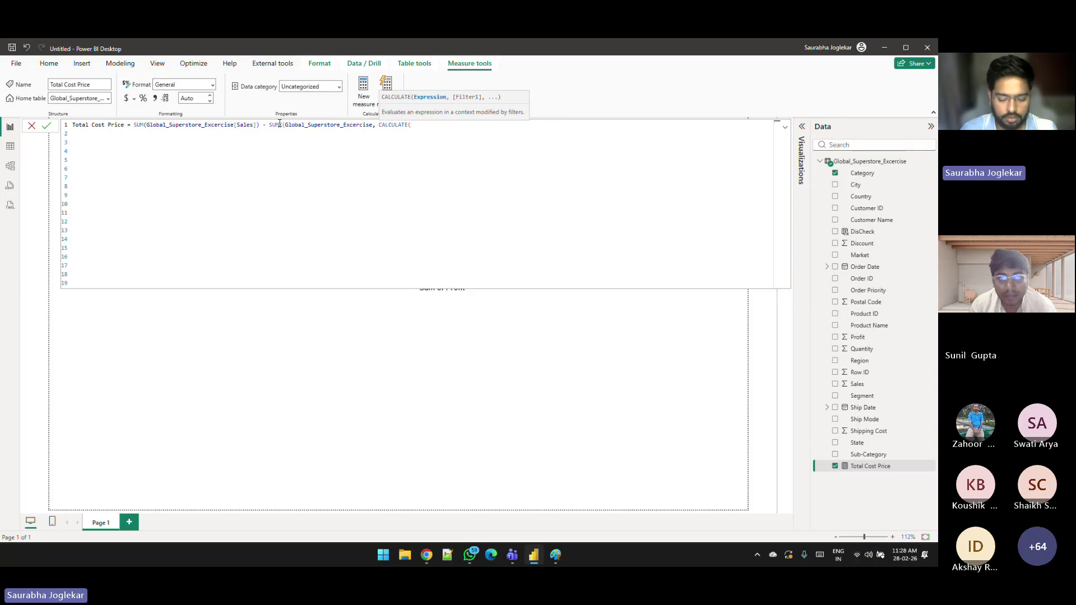
{"action": "type", "text": "pro"}
{"action": "key", "text": "BackSpace"}
{"action": "key", "text": "BackSpace"}
{"action": "key", "text": "BackSpace"}
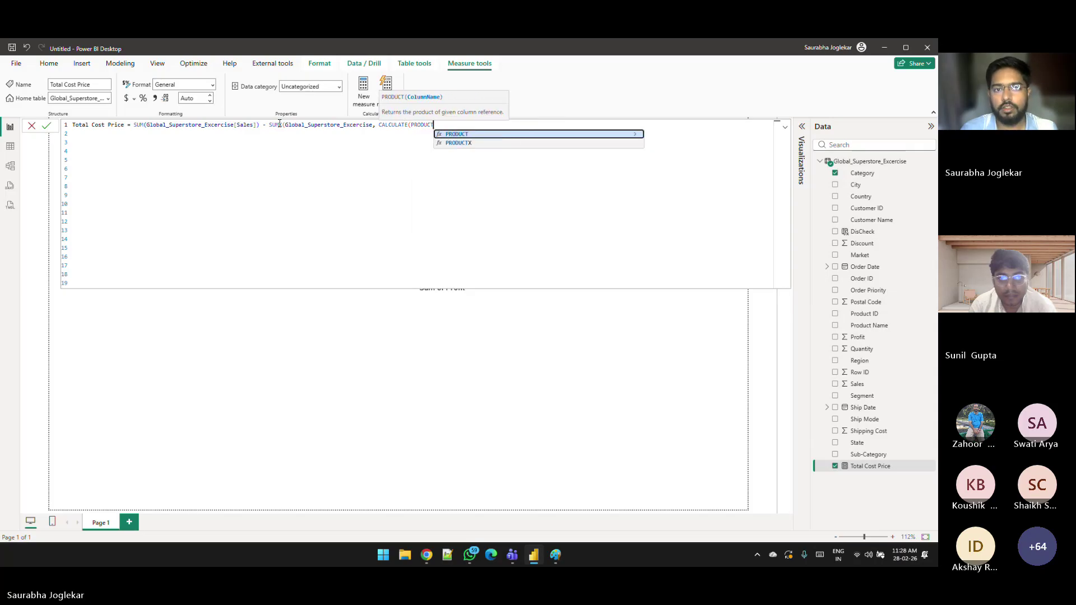
{"action": "type", "text": "PR"}
{"action": "key", "text": "BackSpace"}
{"action": "key", "text": "BackSpace"}
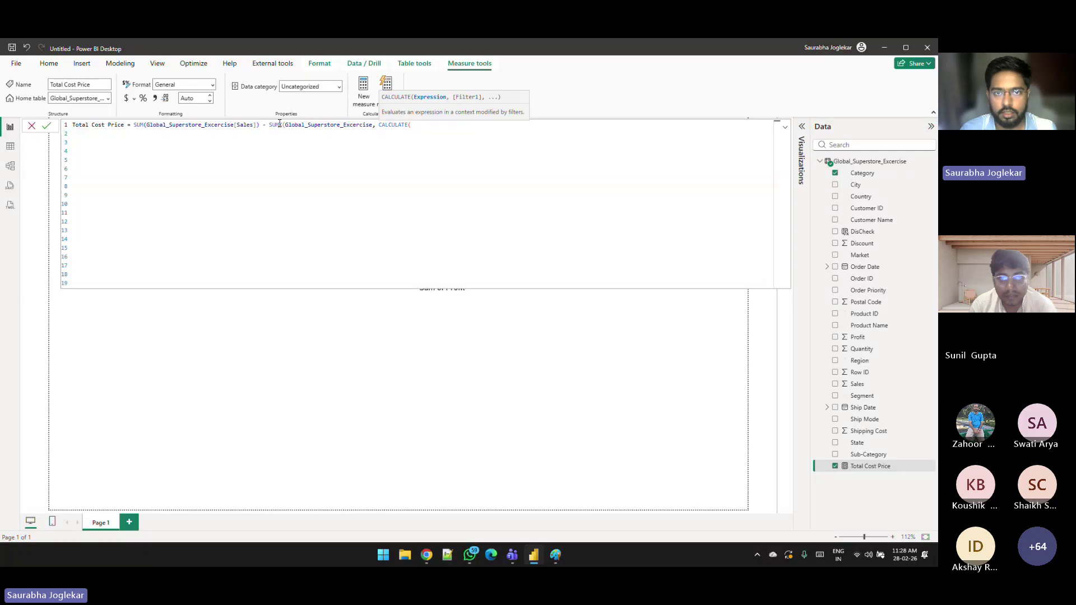
{"action": "type", "text": "dic"}
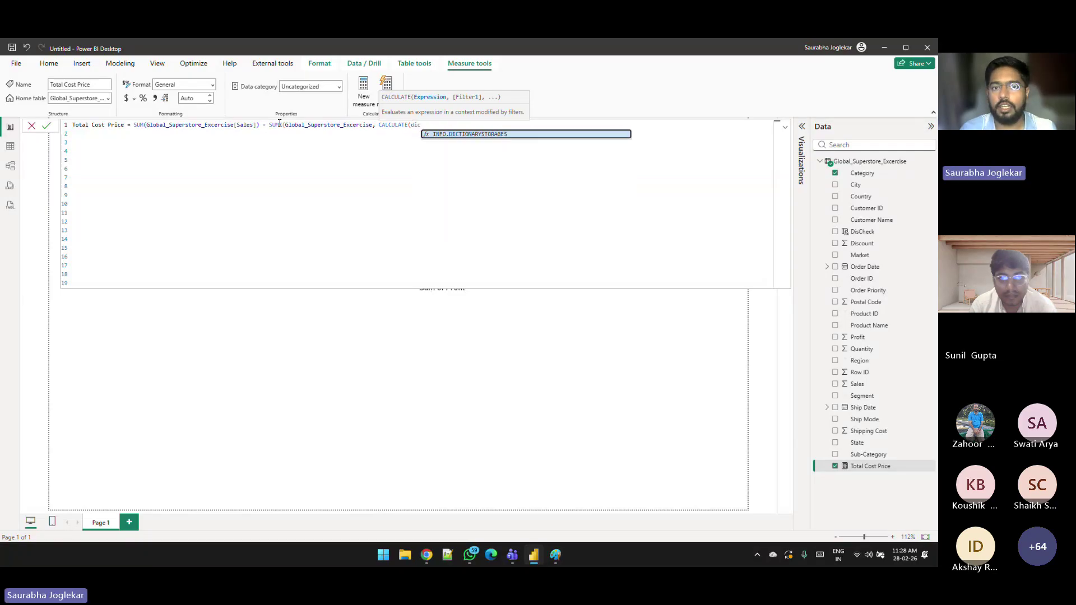
{"action": "key", "text": "BackSpace"}
{"action": "type", "text": "sc"}
{"action": "key", "text": "BackSpace"}
{"action": "key", "text": "BackSpace"}
{"action": "key", "text": "BackSpace"}
{"action": "key", "text": "BackSpace"}
{"action": "key", "text": "BackSpace"}
{"action": "key", "text": "BackSpace"}
{"action": "key", "text": "BackSpace"}
{"action": "key", "text": "BackSpace"}
{"action": "key", "text": "BackSpace"}
{"action": "key", "text": "BackSpace"}
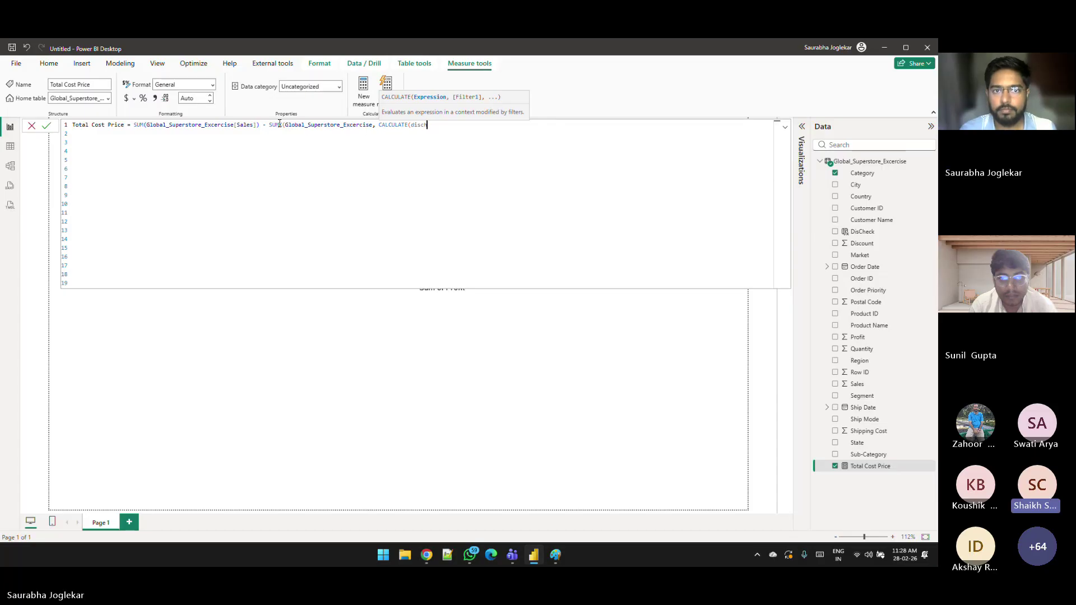
{"action": "key", "text": "BackSpace"}
{"action": "key", "text": "BackSpace"}
{"action": "key", "text": "BackSpace"}
{"action": "key", "text": "BackSpace"}
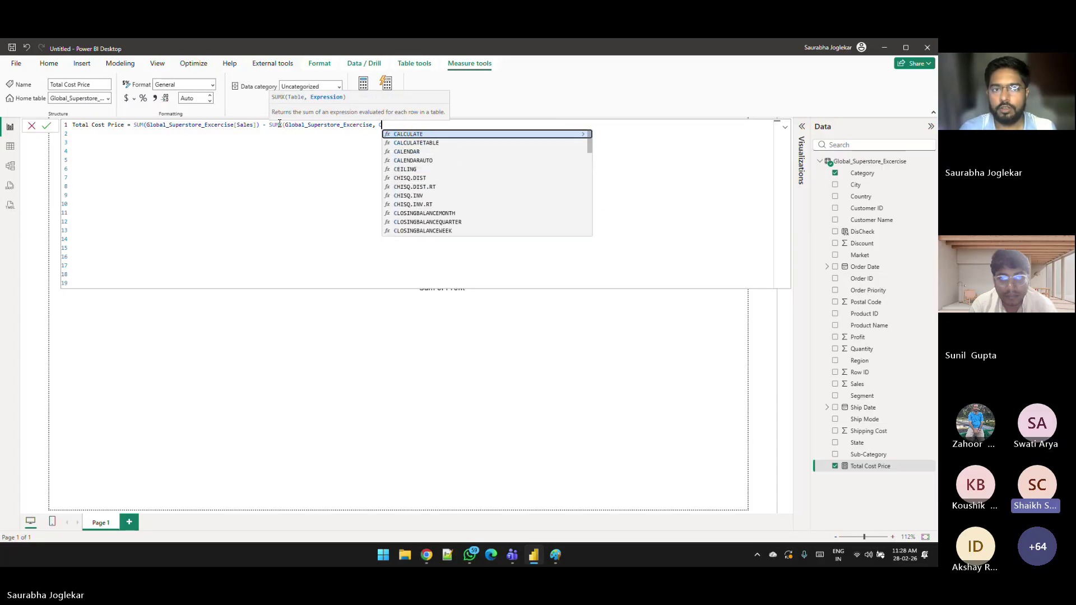
Step: Enter Global_Superstore_Excercise[DisCheck] = "Discont GIven" as the SUMX expression and close the parenthesis
{"action": "type", "text": "Disc"}
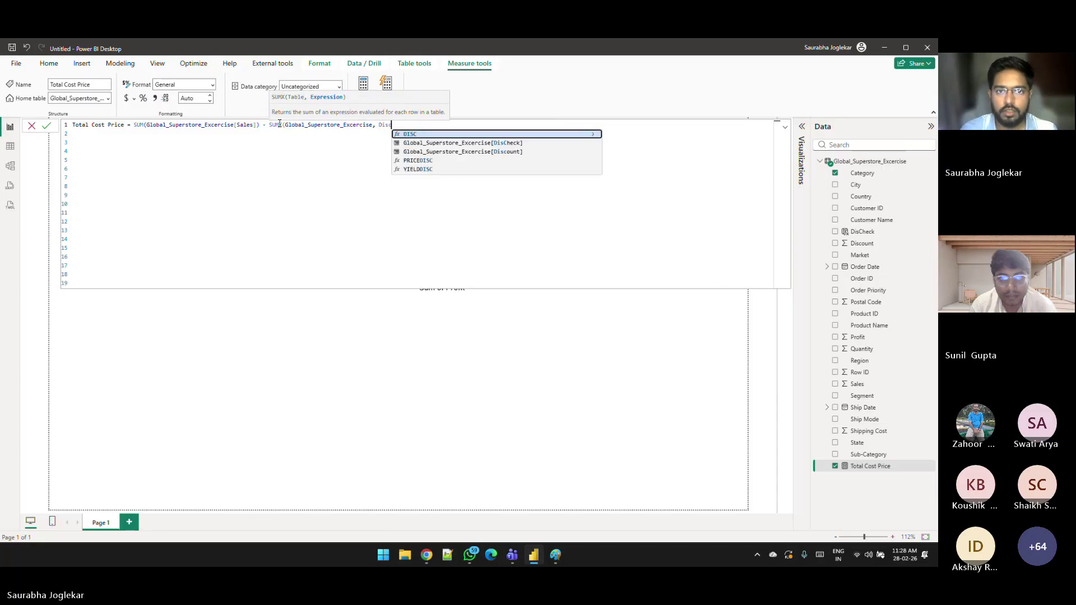
{"action": "key", "text": "Down"}
{"action": "key", "text": "Tab"}
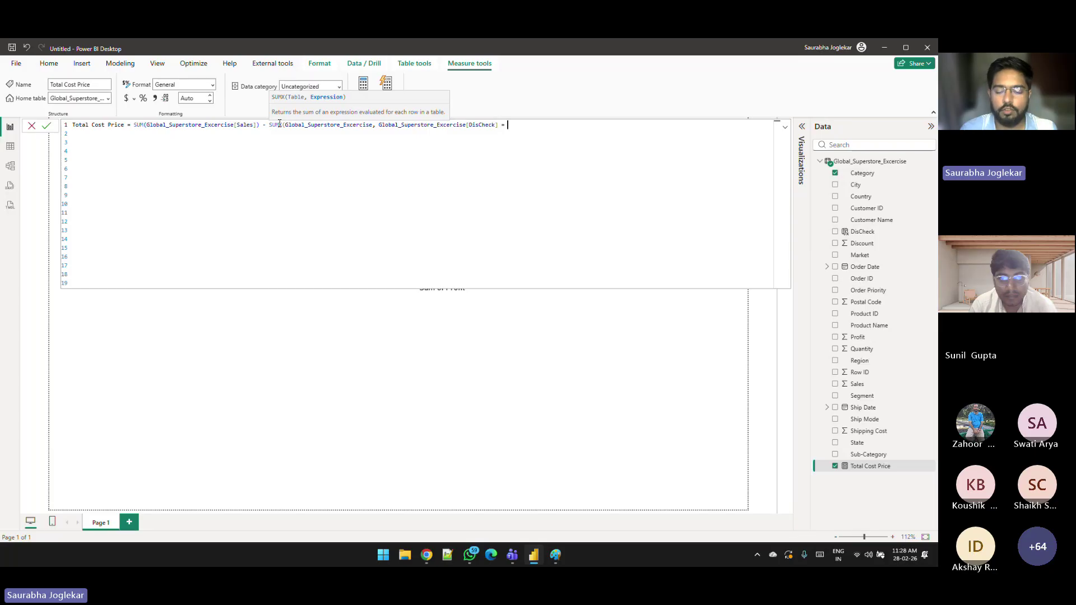
{"action": "type", "text": "= \"\"Disdc"}
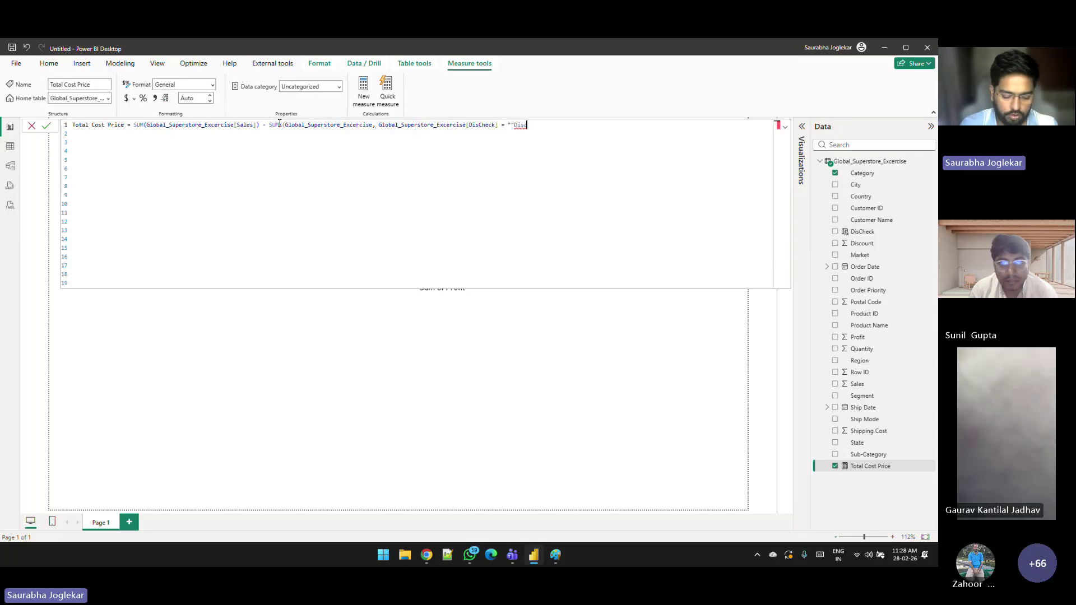
{"action": "type", "text": "ont GI"}
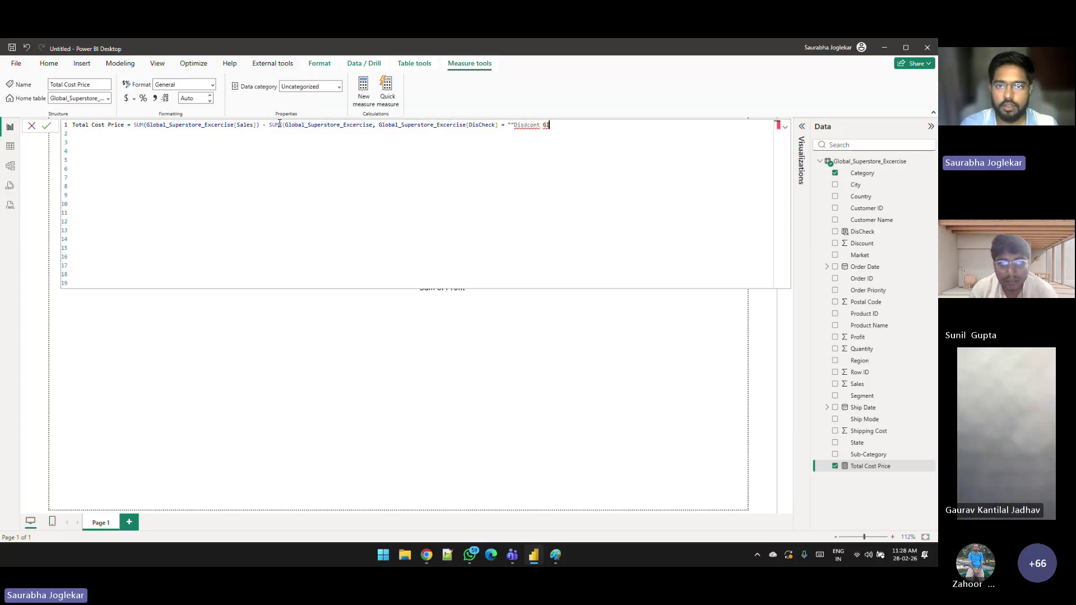
{"action": "type", "text": "ven"}
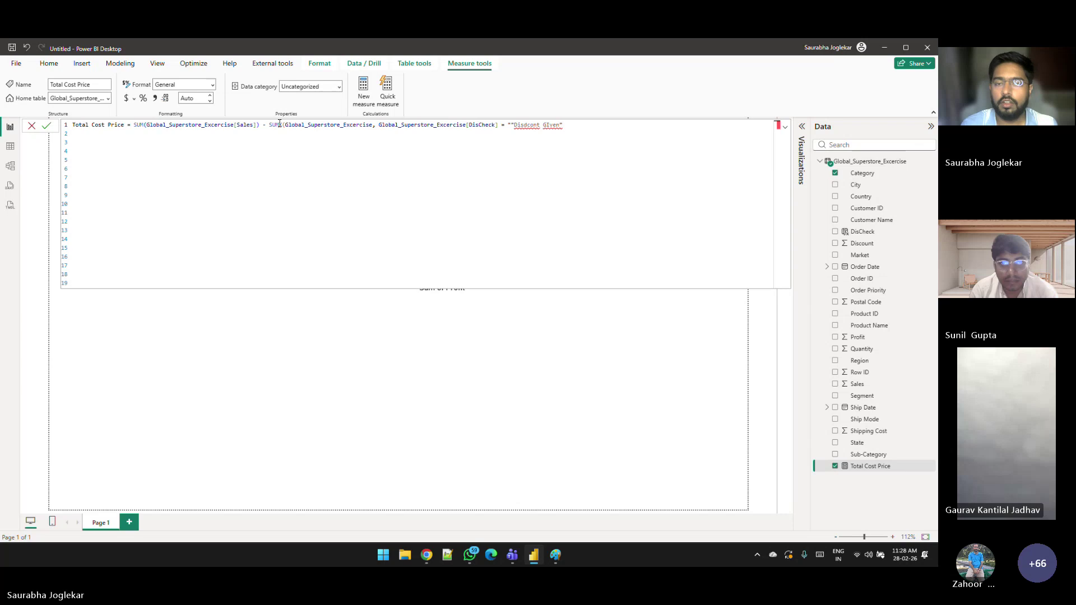
{"action": "key", "text": "ctrl+Left"}
{"action": "key", "text": "ctrl+Left"}
{"action": "key", "text": "ctrl+Left"}
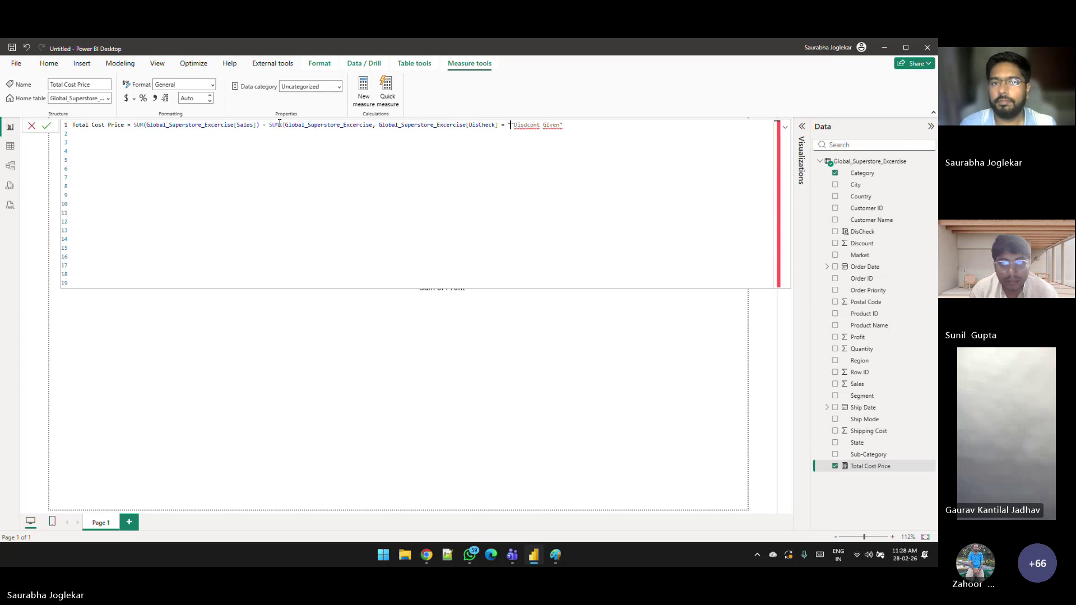
{"action": "key", "text": "Delete"}
{"action": "key", "text": "ctrl+Right"}
{"action": "key", "text": "ctrl+Right"}
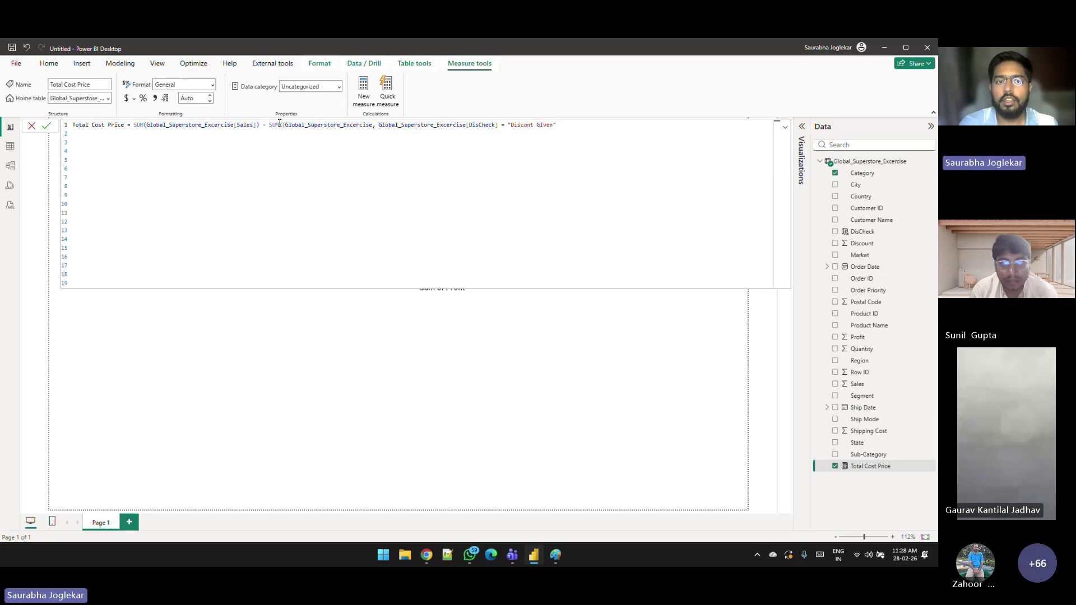
{"action": "type", "text": ")"}
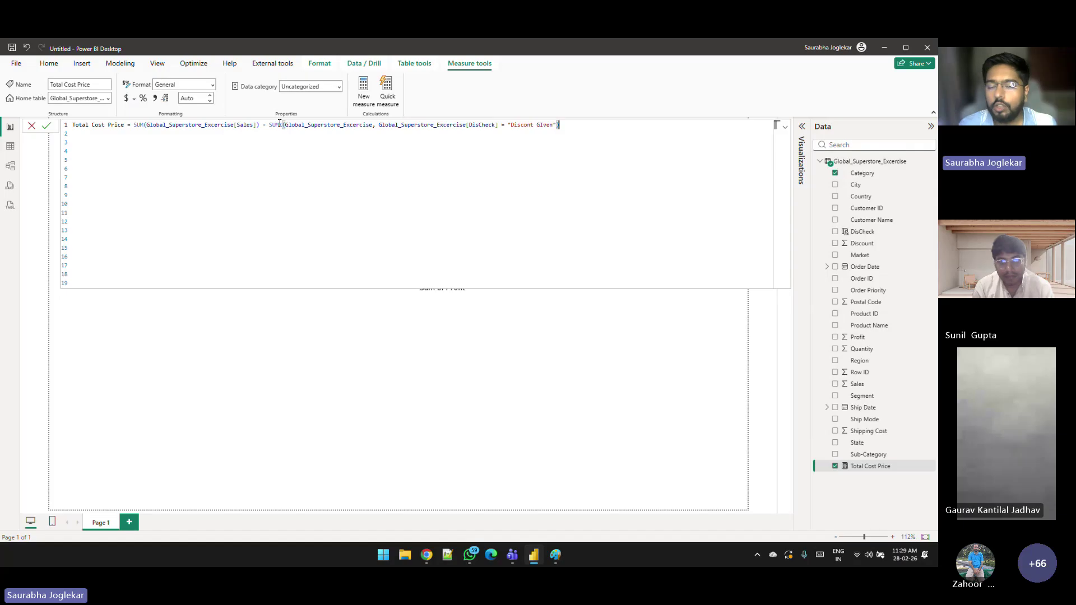
Step: Replace the SUMX term in the Total Cost Price formula with SUM(Global_Superstore_Excercise[Profit])
{"action": "key", "text": "BackSpace"}
{"action": "key", "text": "BackSpace"}
{"action": "key", "text": "BackSpace"}
{"action": "key", "text": "BackSpace"}
{"action": "key", "text": "BackSpace"}
{"action": "key", "text": "BackSpace"}
{"action": "key", "text": "BackSpace"}
{"action": "key", "text": "BackSpace"}
{"action": "key", "text": "BackSpace"}
{"action": "key", "text": "BackSpace"}
{"action": "key", "text": "BackSpace"}
{"action": "key", "text": "BackSpace"}
{"action": "key", "text": "BackSpace"}
{"action": "key", "text": "BackSpace"}
{"action": "key", "text": "BackSpace"}
{"action": "key", "text": "BackSpace"}
{"action": "key", "text": "BackSpace"}
{"action": "key", "text": "BackSpace"}
{"action": "key", "text": "BackSpace"}
{"action": "key", "text": "BackSpace"}
{"action": "key", "text": "BackSpace"}
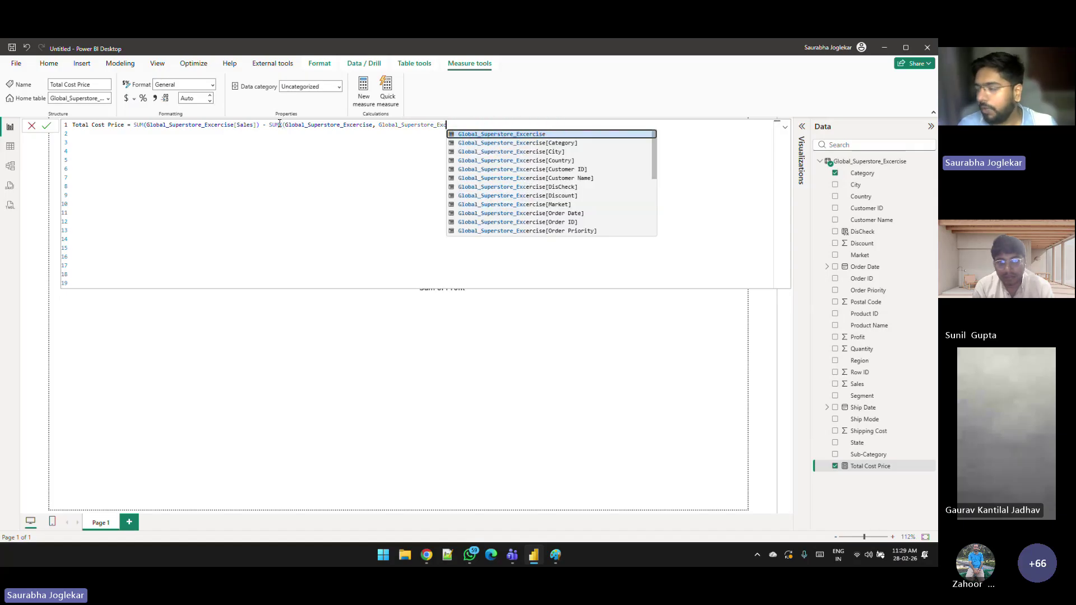
{"action": "key", "text": "BackSpace"}
{"action": "key", "text": "BackSpace"}
{"action": "key", "text": "BackSpace"}
{"action": "key", "text": "BackSpace"}
{"action": "key", "text": "BackSpace"}
{"action": "key", "text": "BackSpace"}
{"action": "key", "text": "BackSpace"}
{"action": "key", "text": "BackSpace"}
{"action": "key", "text": "BackSpace"}
{"action": "key", "text": "BackSpace"}
{"action": "key", "text": "BackSpace"}
{"action": "key", "text": "BackSpace"}
{"action": "key", "text": "BackSpace"}
{"action": "key", "text": "BackSpace"}
{"action": "key", "text": "BackSpace"}
{"action": "key", "text": "BackSpace"}
{"action": "key", "text": "BackSpace"}
{"action": "key", "text": "BackSpace"}
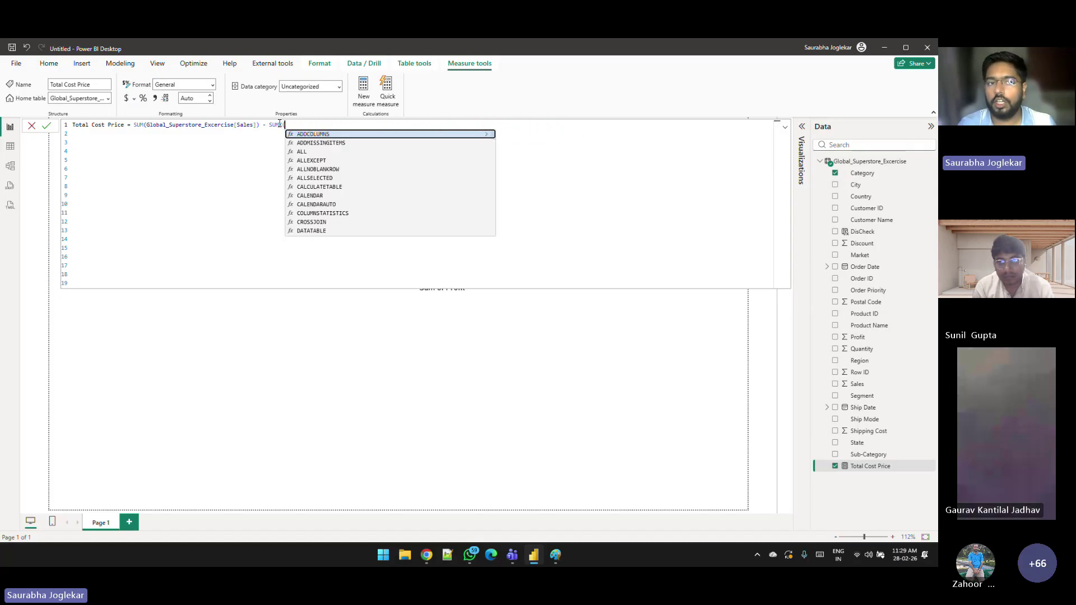
{"action": "type", "text": "("}
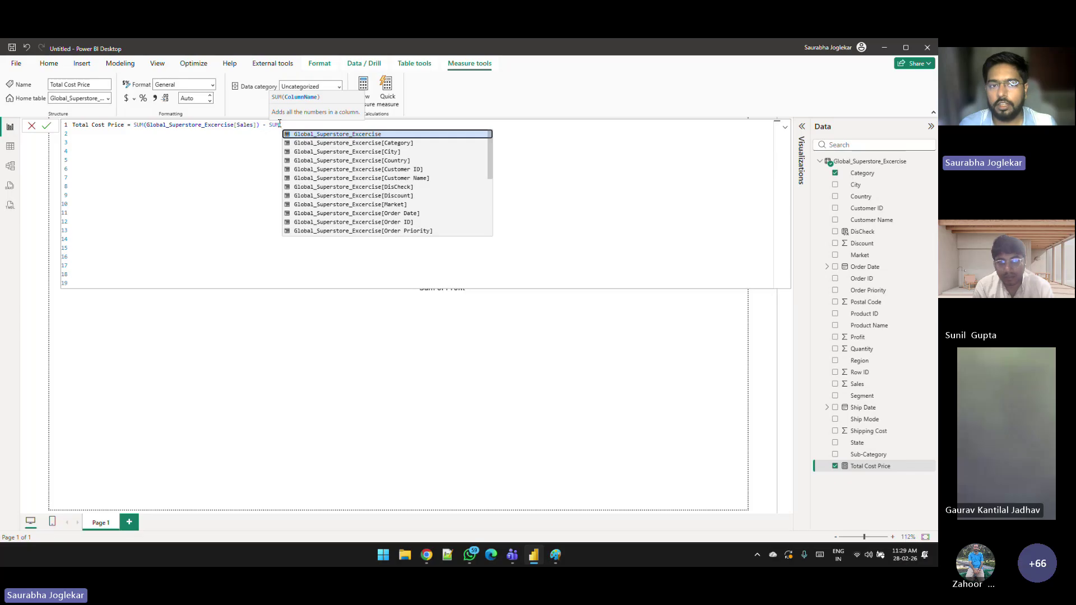
{"action": "type", "text": "prof"}
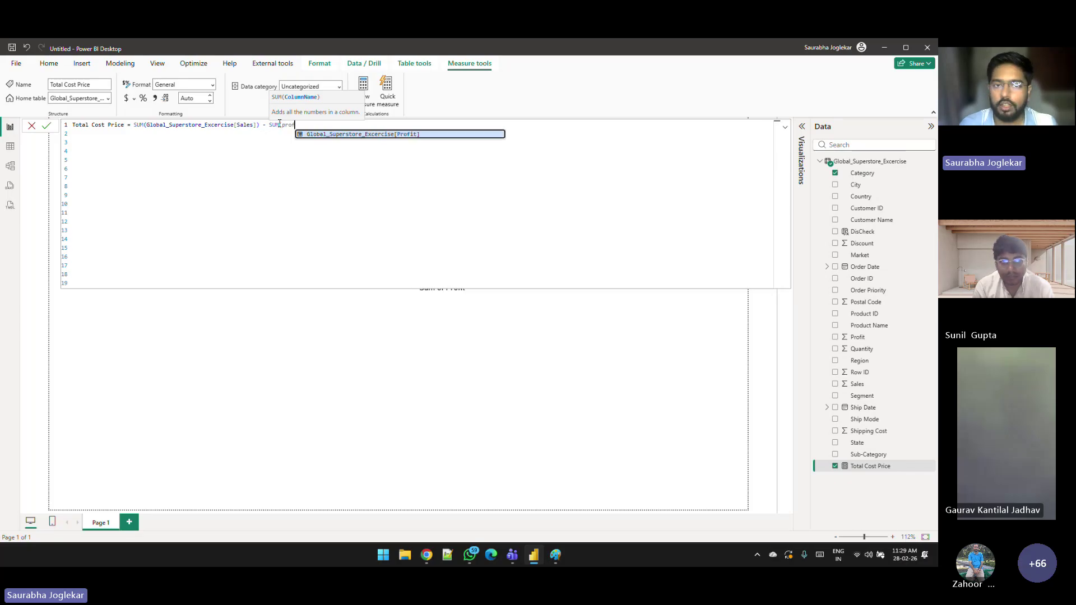
{"action": "key", "text": "Tab"}
{"action": "type", "text": ")"}
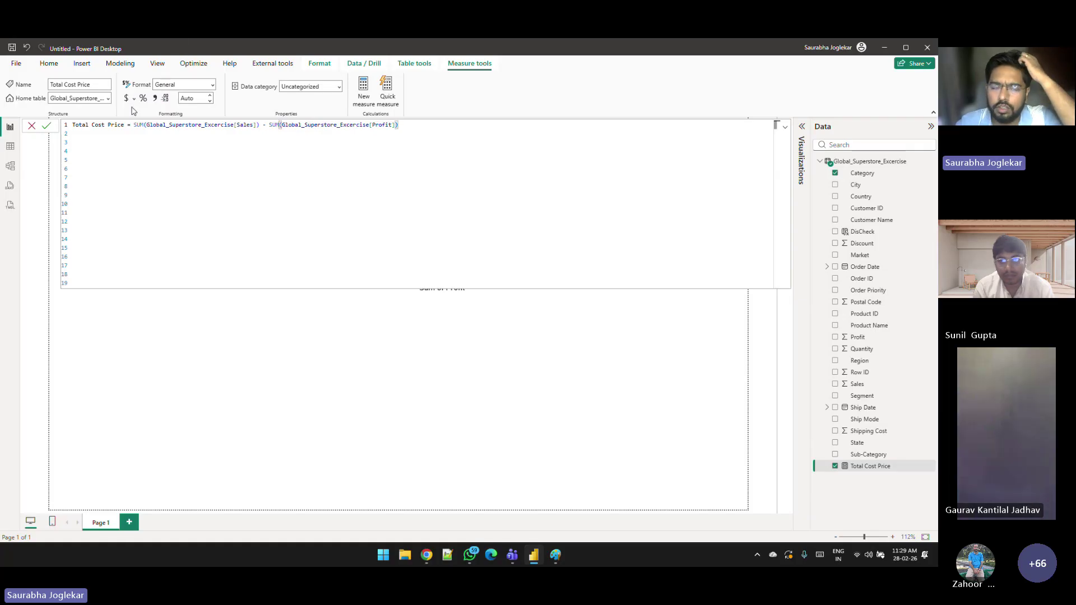
{"action": "left_click", "coordinate": [190, 166]}
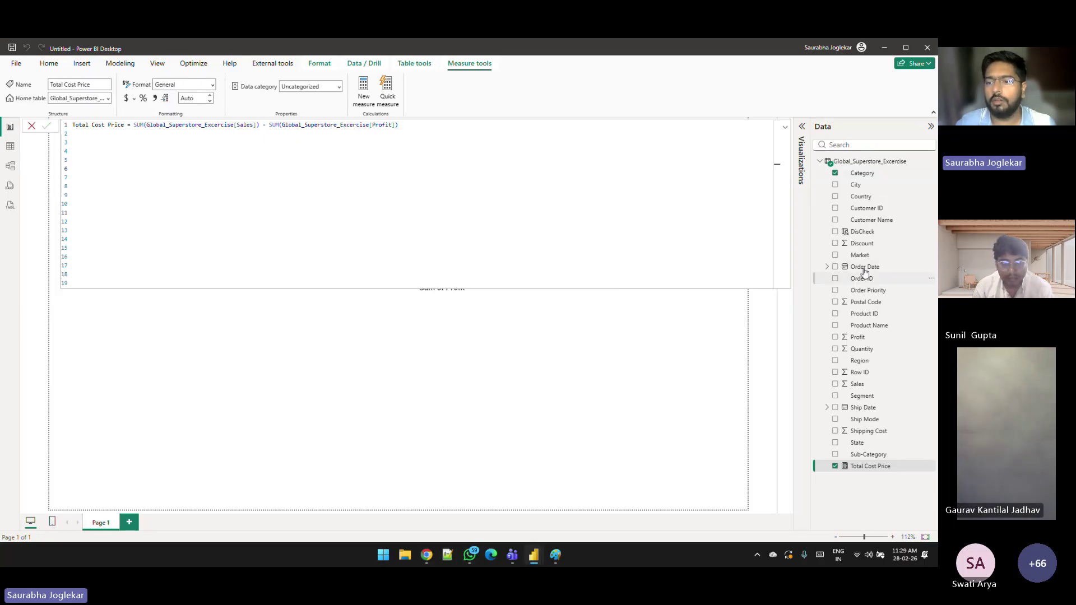
Step: Open the formula of the DisCheck calculated column to examine its discount condition
{"action": "left_click", "coordinate": [863, 231]}
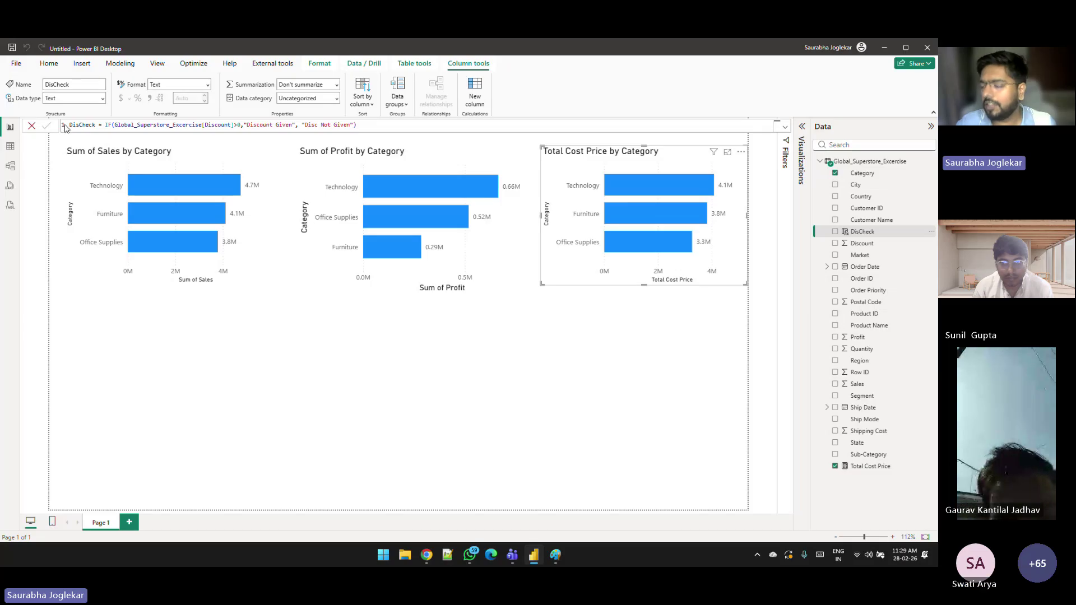
{"action": "left_click", "coordinate": [363, 126]}
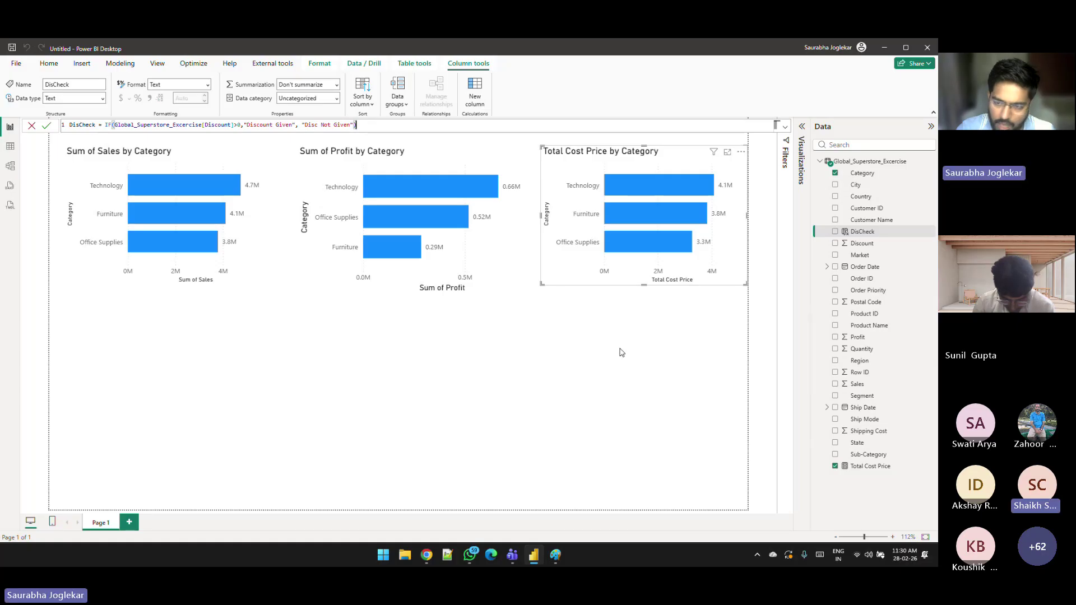
Step: Open the formula of the Total Cost Price measure and copy it in full
{"action": "left_click", "coordinate": [854, 386]}
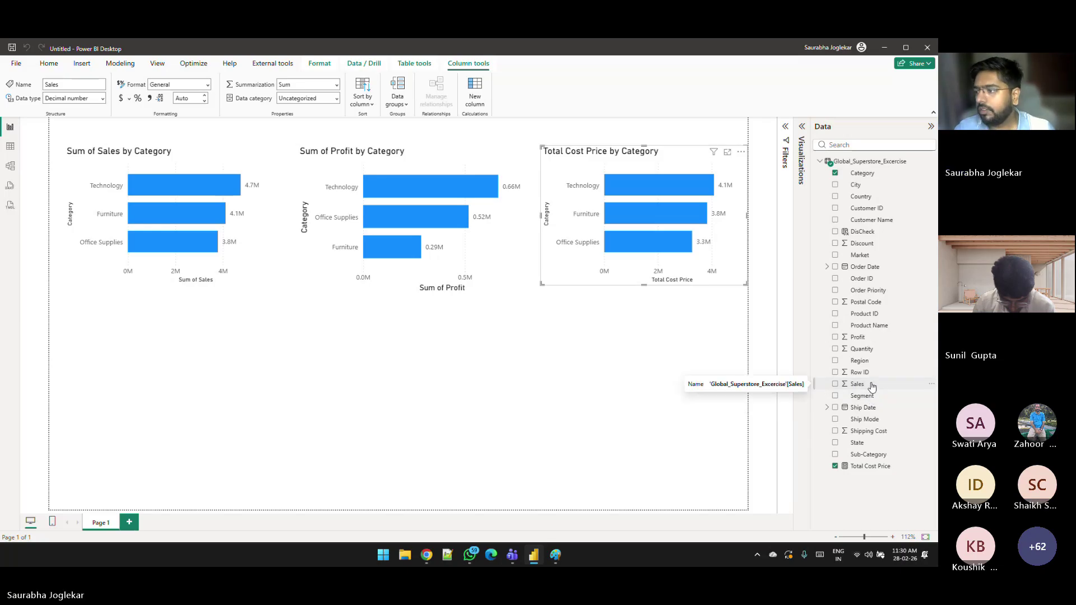
{"action": "left_click", "coordinate": [855, 386]}
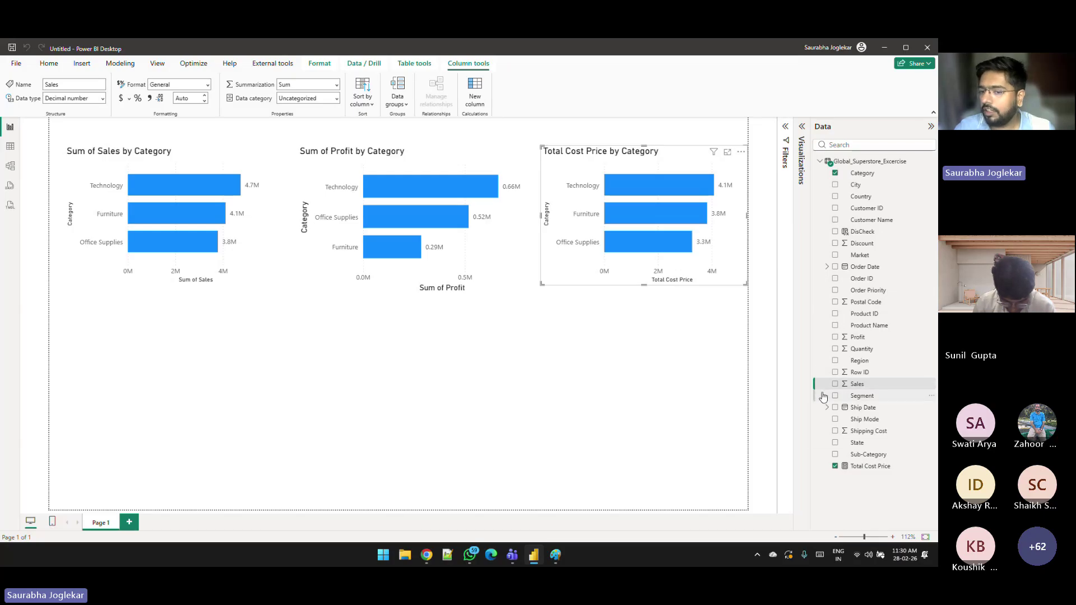
{"action": "left_click", "coordinate": [877, 467]}
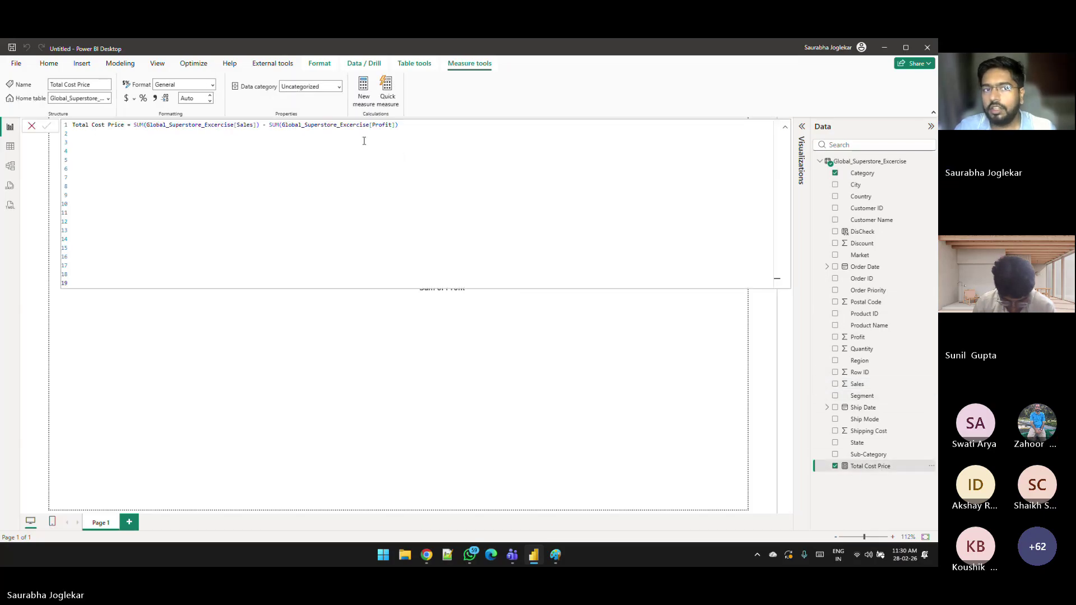
{"action": "left_click", "coordinate": [261, 125]}
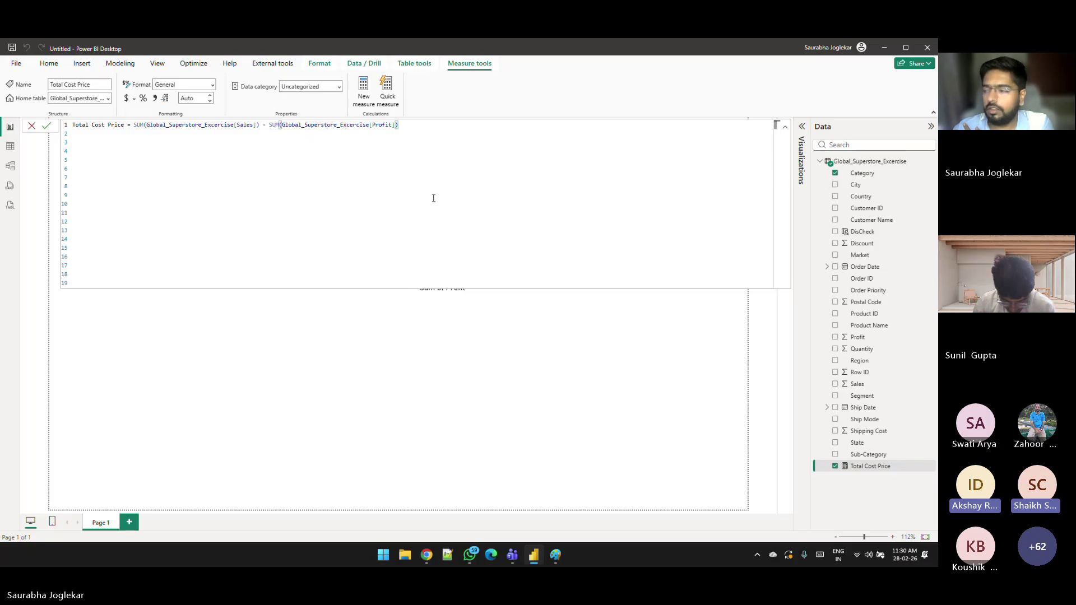
{"action": "key", "text": "ctrl+a"}
{"action": "key", "text": "ctrl+c"}
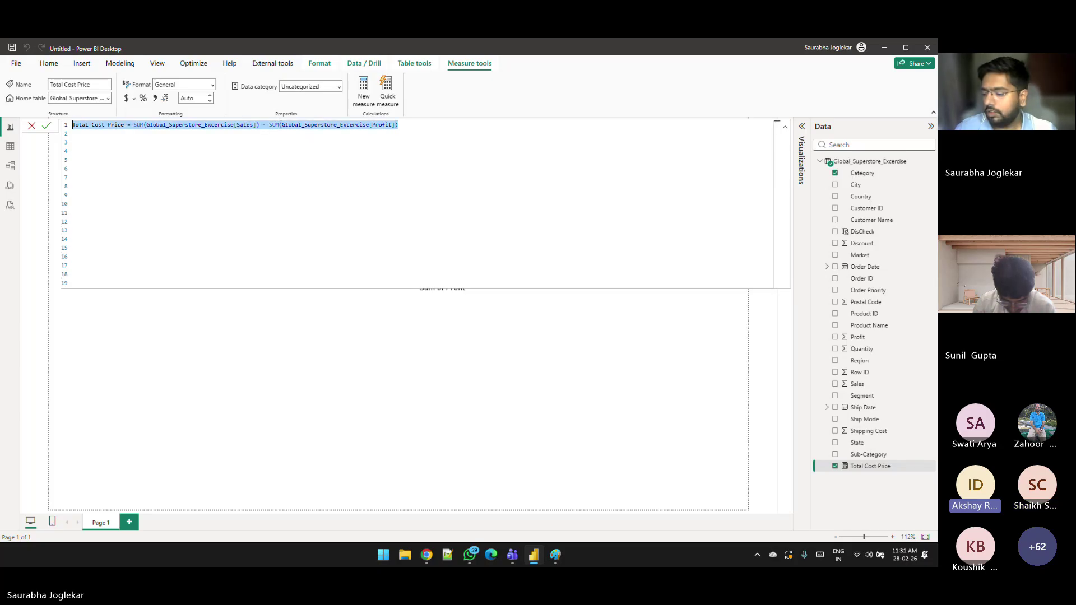
Step: Switch to the Teams meeting chat, paste the copied formula as a message, undo the paste and return to Power BI Desktop
{"action": "key", "text": "alt+Tab"}
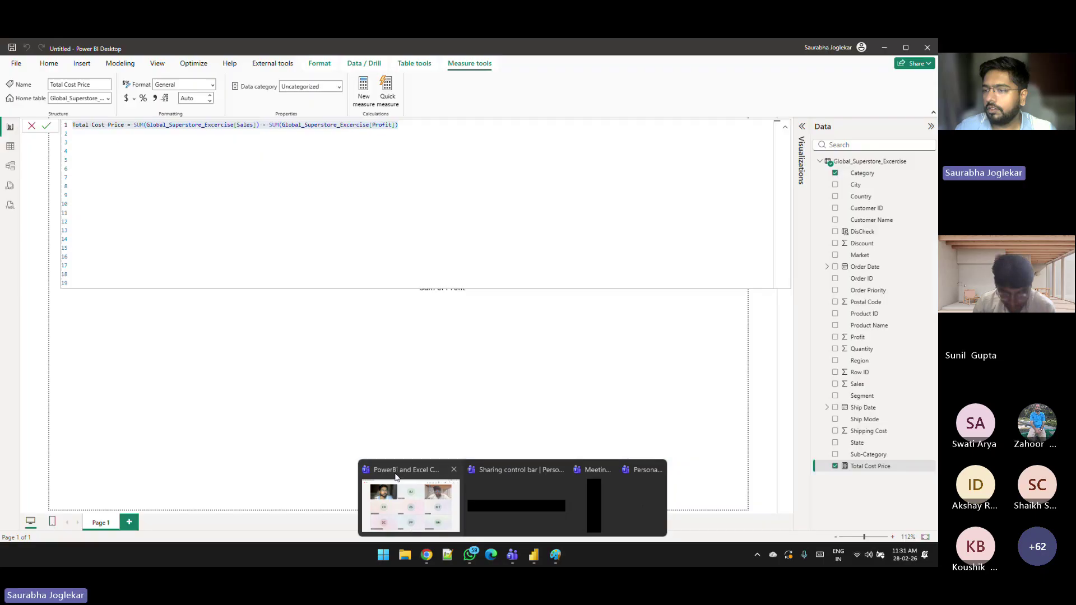
{"action": "left_click", "coordinate": [395, 477]}
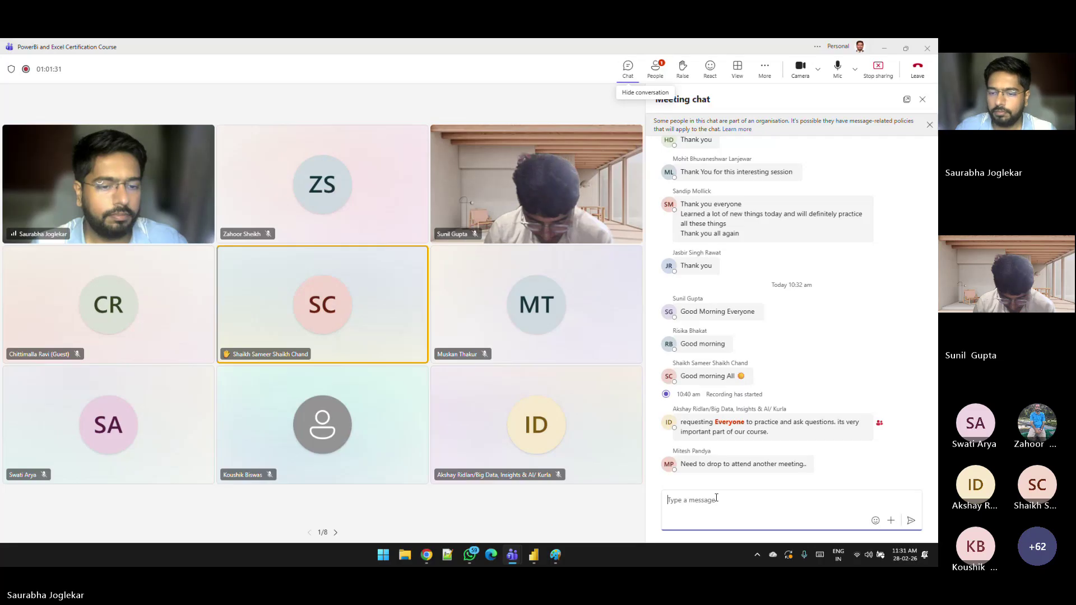
{"action": "key", "text": "ctrl+v"}
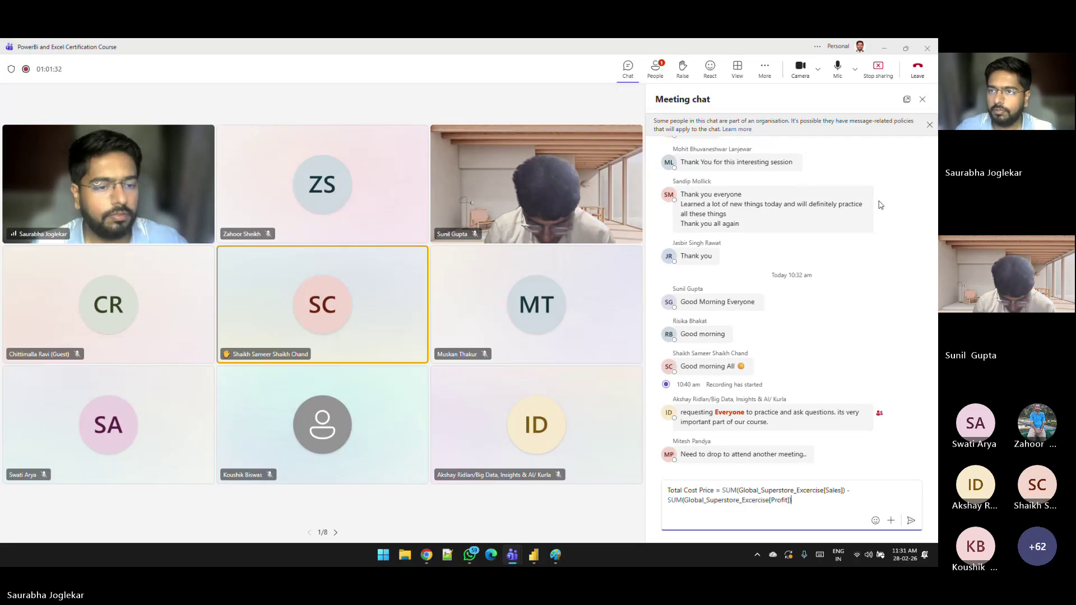
{"action": "key", "text": "ctrl+z"}
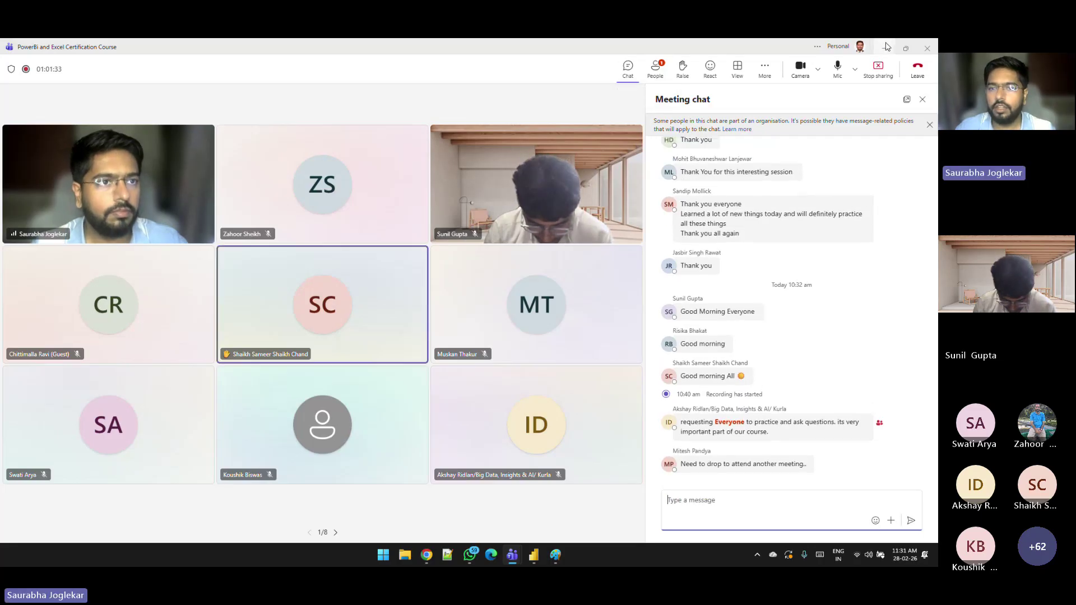
{"action": "left_click", "coordinate": [884, 48]}
Step: Delete the Sum of Profit by Category and Total Cost Price by Category charts from the report page
{"action": "left_click", "coordinate": [615, 324]}
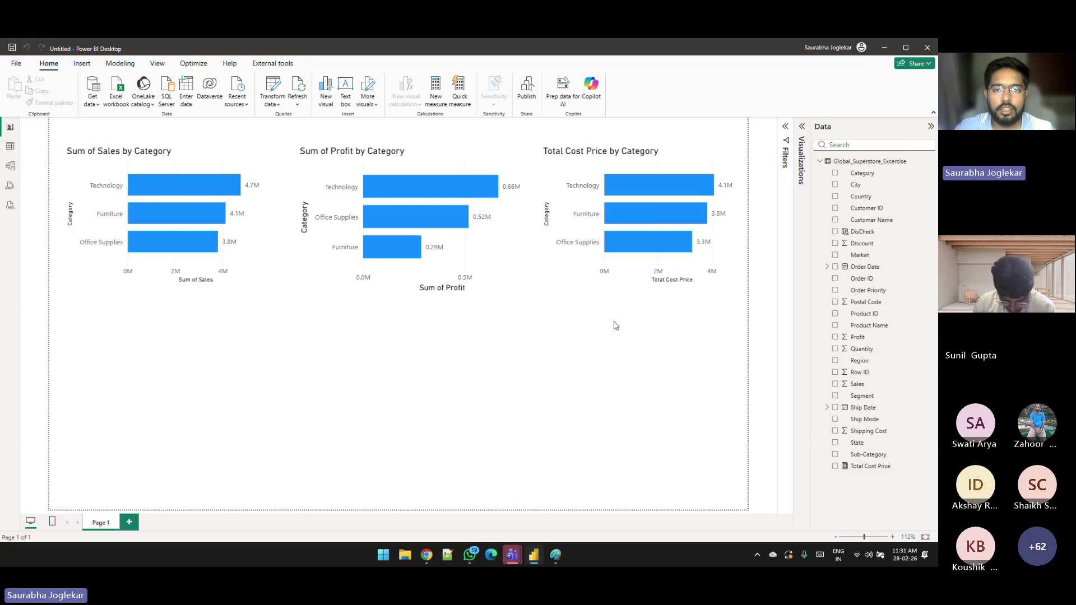
{"action": "left_click", "coordinate": [620, 162]}
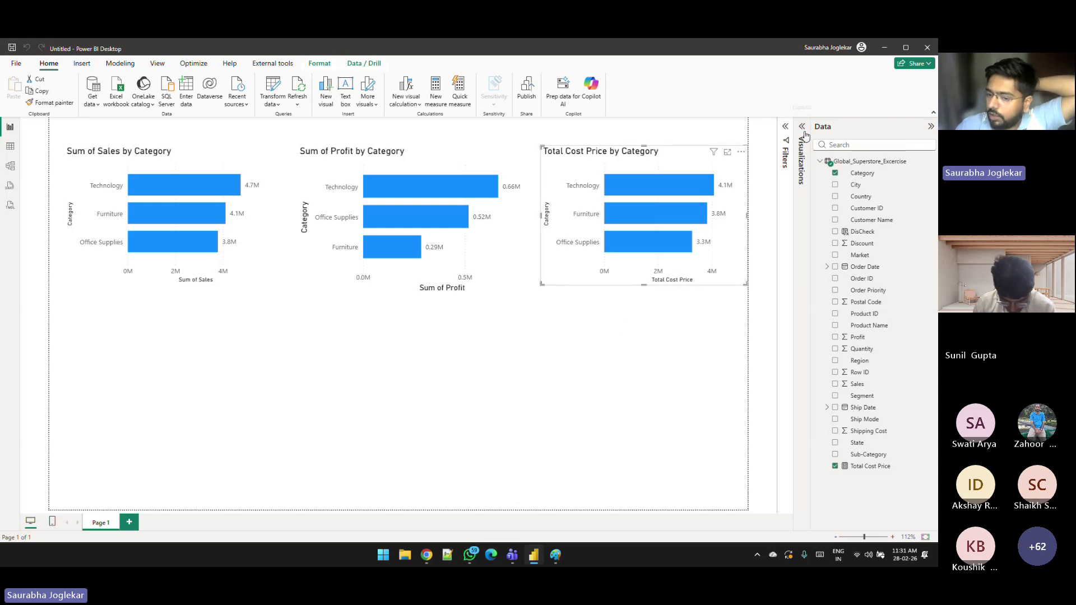
{"action": "left_click", "coordinate": [801, 126]}
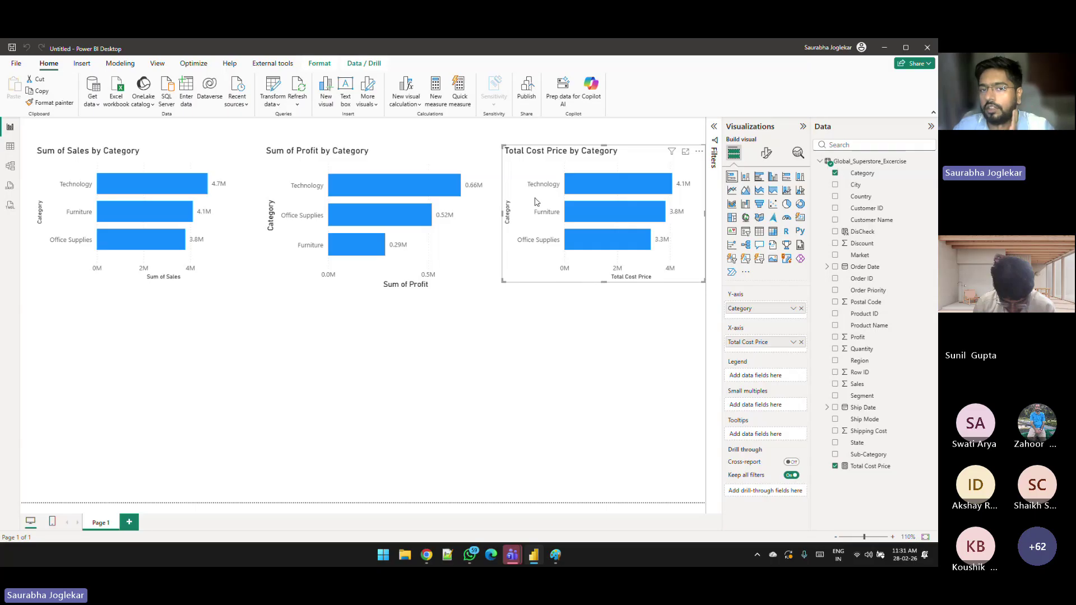
{"action": "left_click_drag", "start_coordinate": [322, 158], "coordinate": [469, 166]}
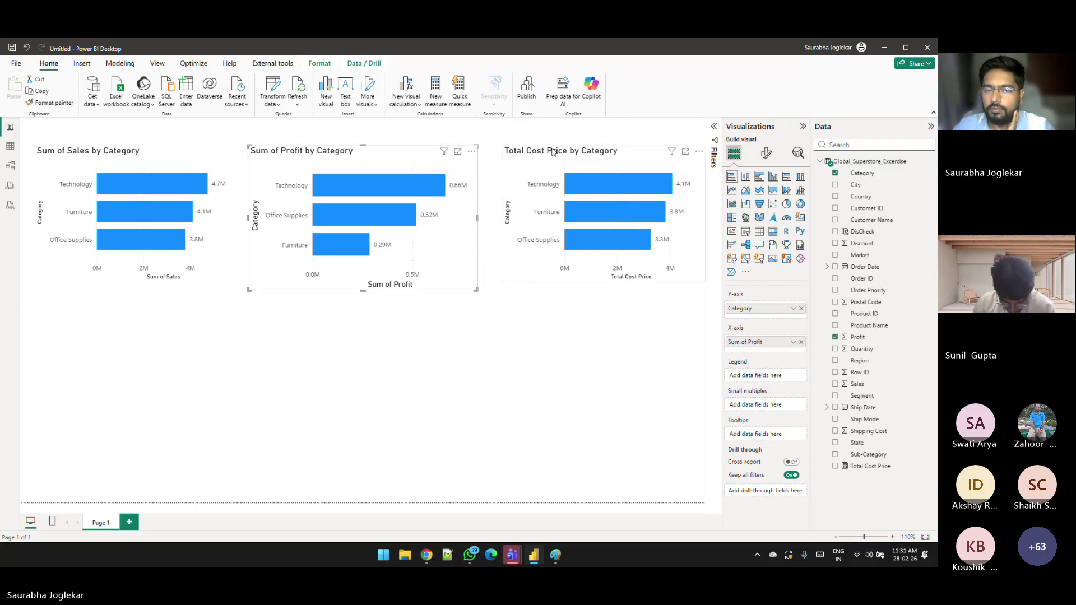
{"action": "left_click_drag", "start_coordinate": [552, 151], "coordinate": [543, 152]}
{"action": "left_click", "coordinate": [322, 166]}
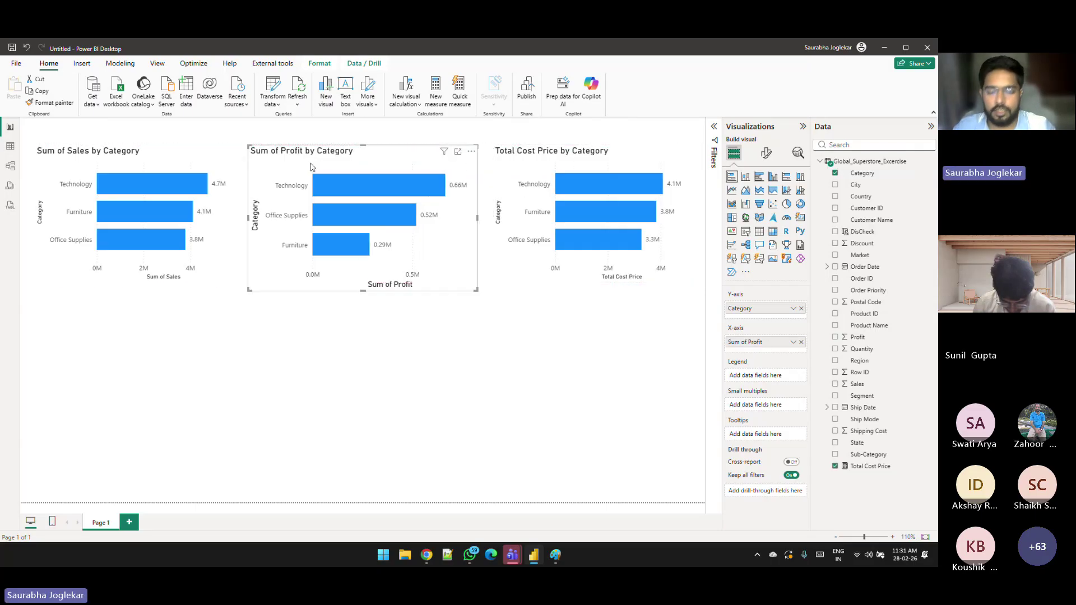
{"action": "key", "text": "Delete"}
{"action": "left_click", "coordinate": [567, 150]}
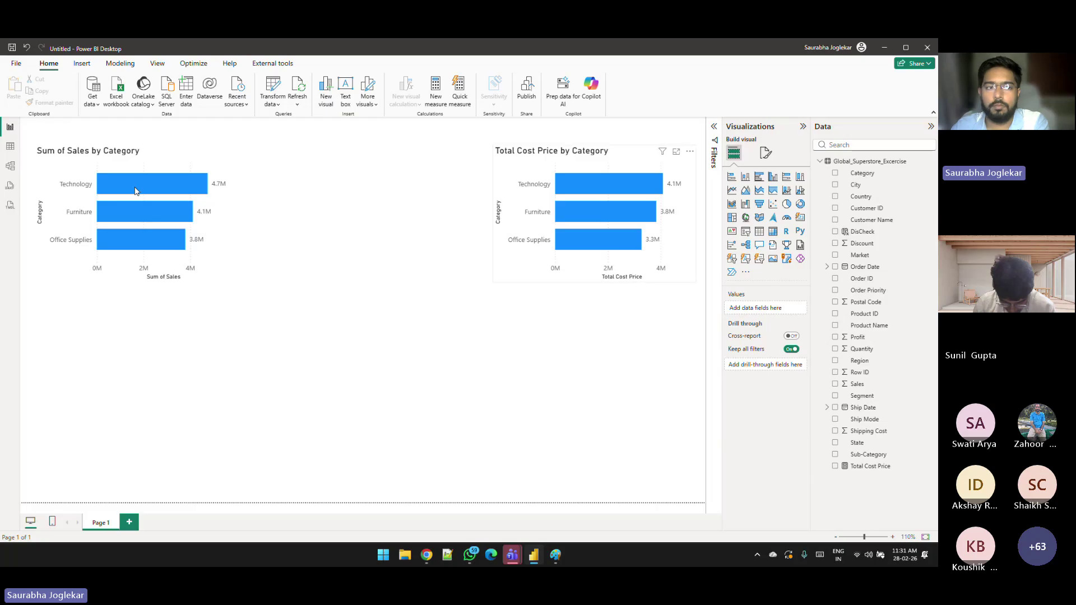
{"action": "key", "text": "Delete"}
Step: Reposition and enlarge the Sum of Sales by Category chart and convert it to a stacked column chart
{"action": "left_click_drag", "start_coordinate": [143, 163], "coordinate": [239, 149]}
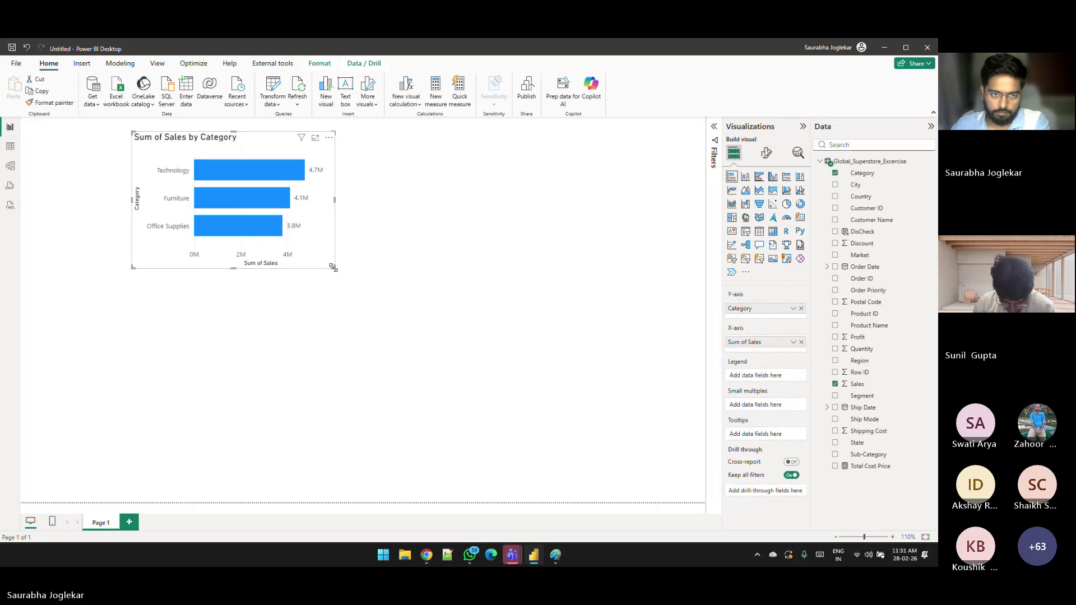
{"action": "left_click_drag", "start_coordinate": [335, 268], "coordinate": [472, 369]}
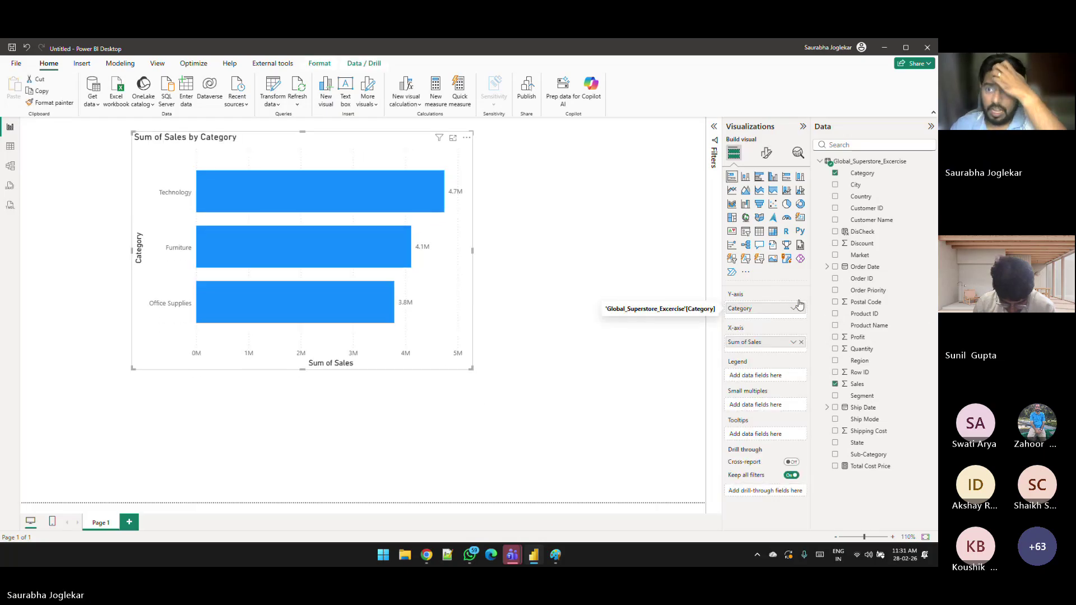
{"action": "left_click", "coordinate": [744, 177]}
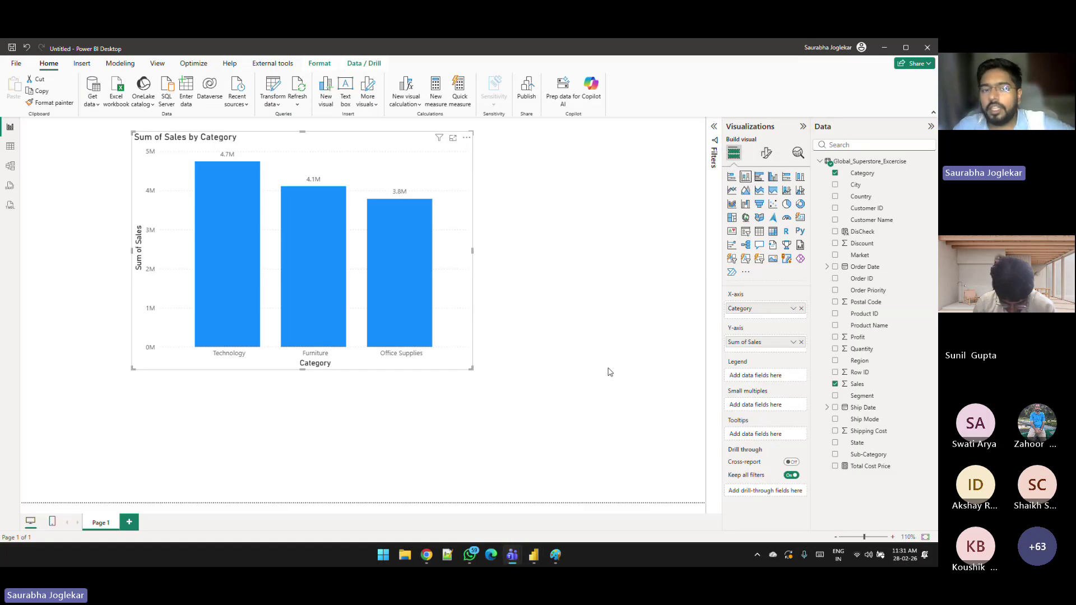
{"action": "left_click_drag", "start_coordinate": [382, 151], "coordinate": [342, 160]}
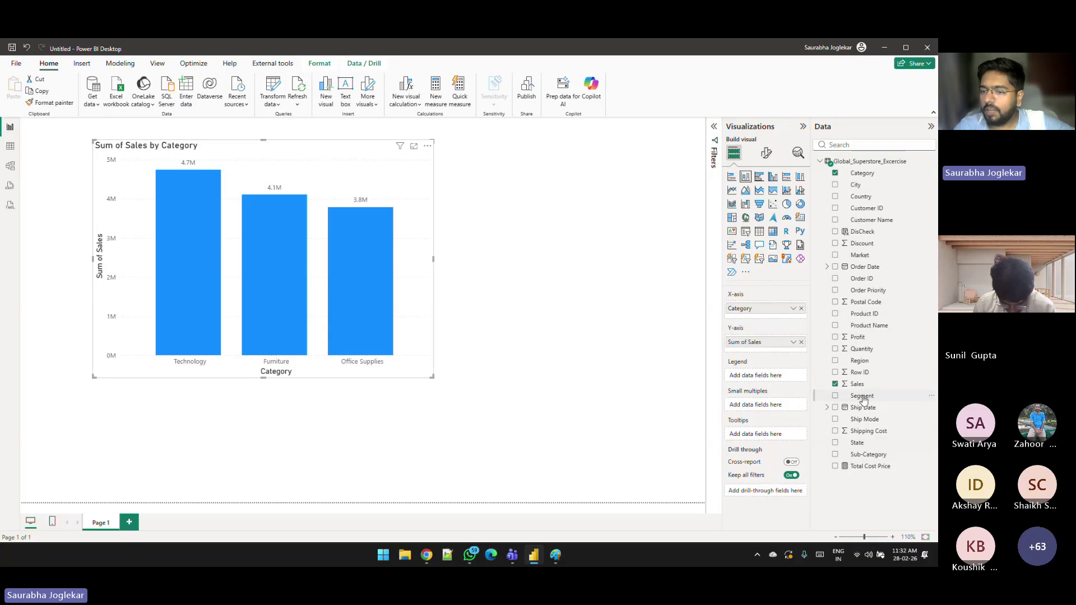
Step: Try splitting the sales columns by Segment, Region and Market in turn as the legend field
{"action": "left_click_drag", "start_coordinate": [863, 398], "coordinate": [764, 375]}
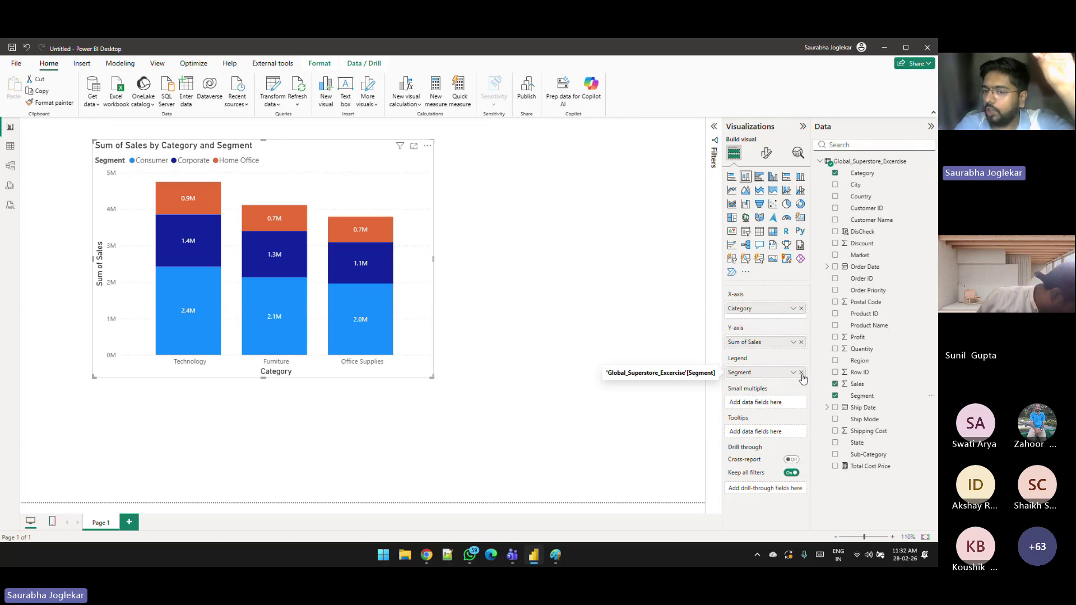
{"action": "left_click", "coordinate": [802, 373]}
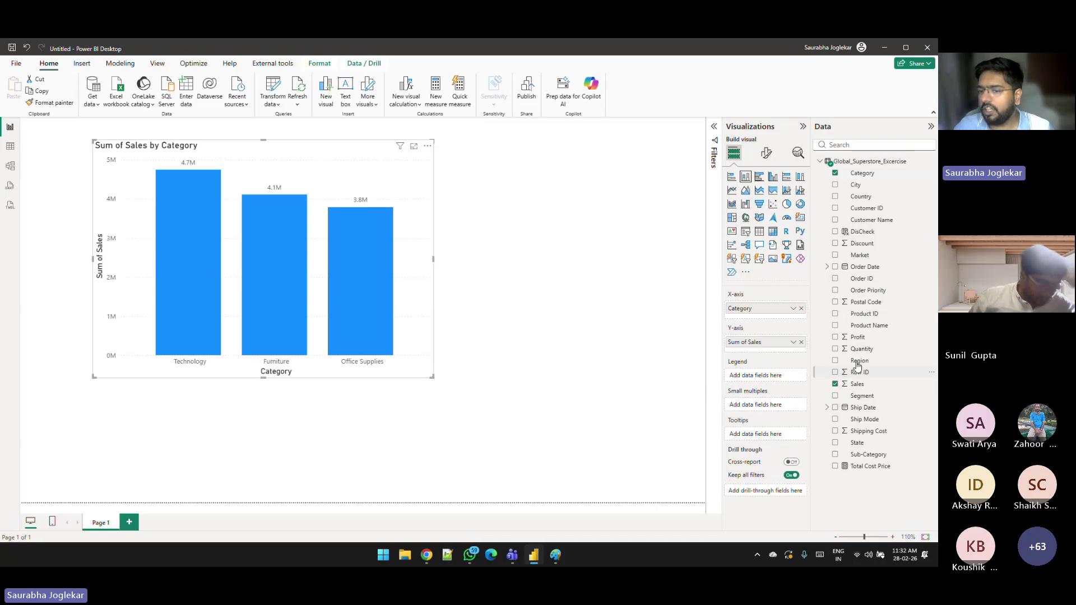
{"action": "left_click_drag", "start_coordinate": [826, 362], "coordinate": [761, 373]}
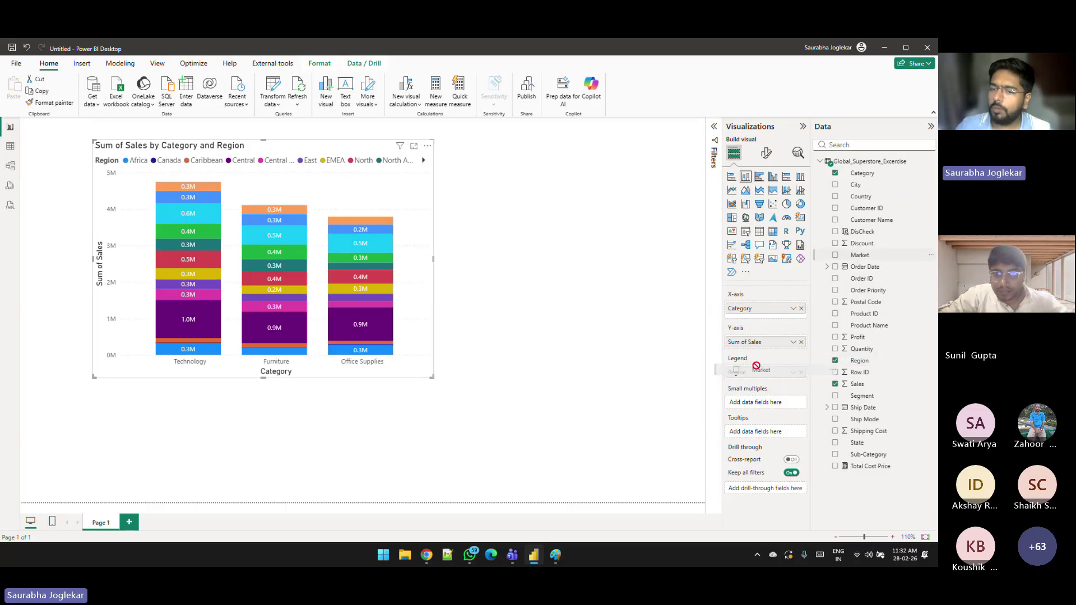
{"action": "left_click", "coordinate": [860, 244]}
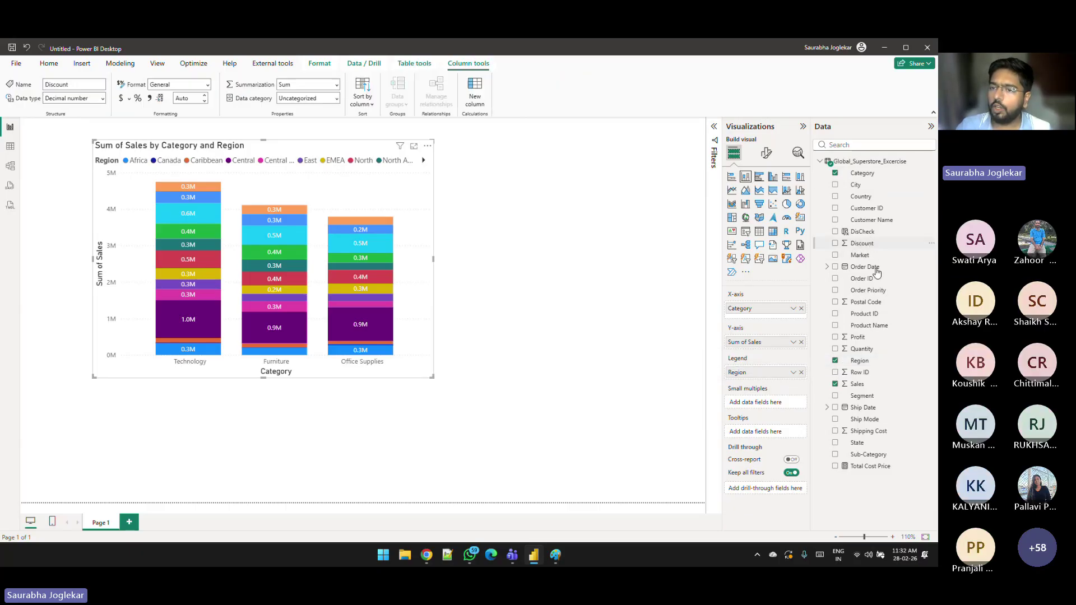
{"action": "left_click_drag", "start_coordinate": [859, 256], "coordinate": [737, 372]}
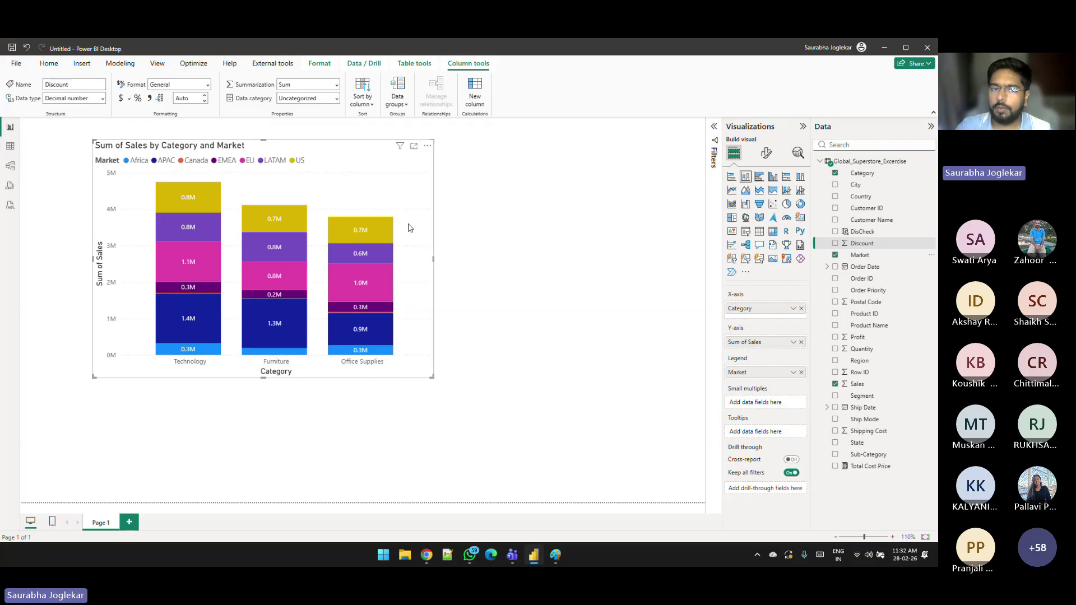
Step: Enlarge the sales chart further and change its legend field to Country, Sub-Category and finally Ship Mode
{"action": "left_click", "coordinate": [411, 376]}
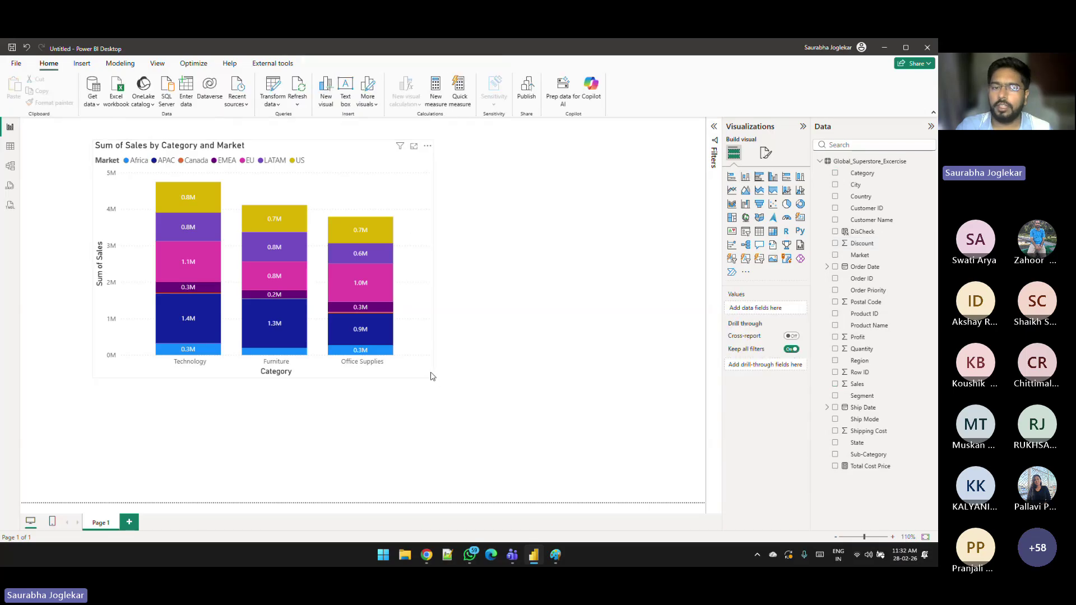
{"action": "left_click_drag", "start_coordinate": [452, 385], "coordinate": [536, 432]}
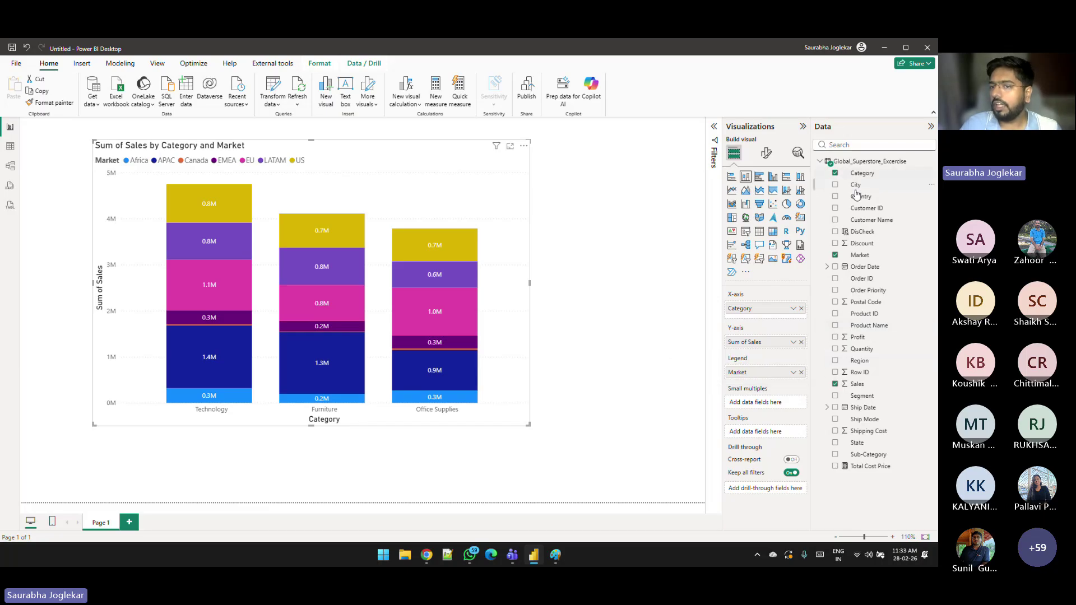
{"action": "left_click_drag", "start_coordinate": [861, 197], "coordinate": [751, 374]}
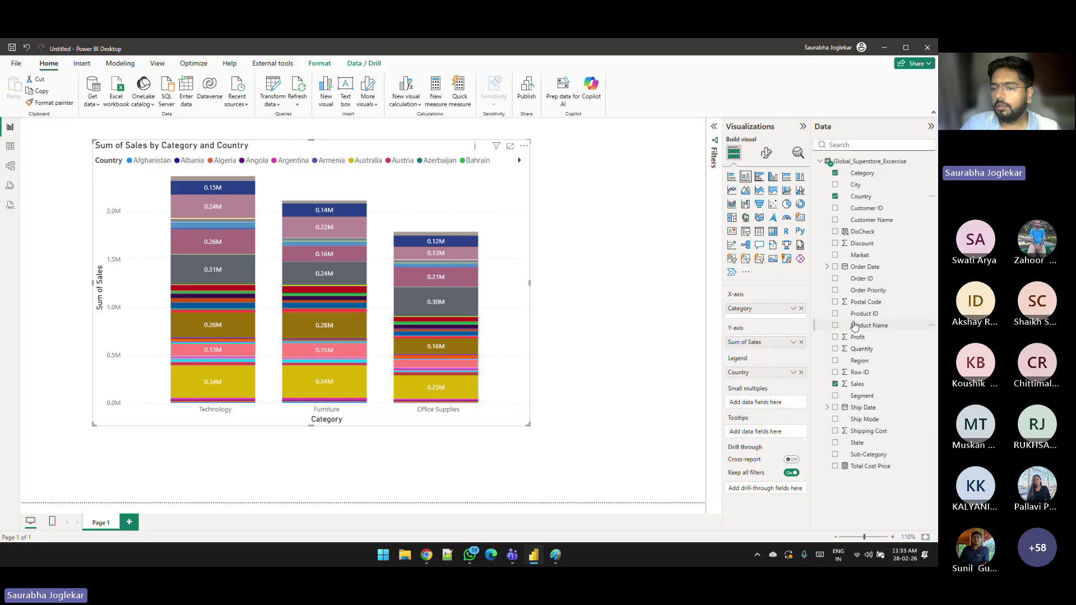
{"action": "left_click_drag", "start_coordinate": [867, 455], "coordinate": [765, 375]}
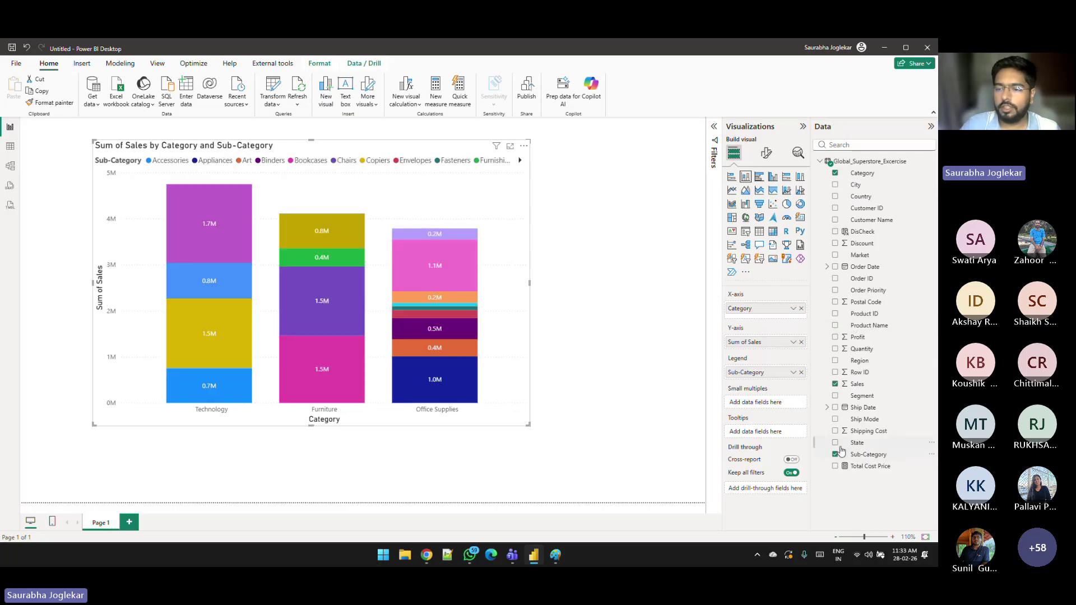
{"action": "left_click_drag", "start_coordinate": [863, 420], "coordinate": [758, 390]}
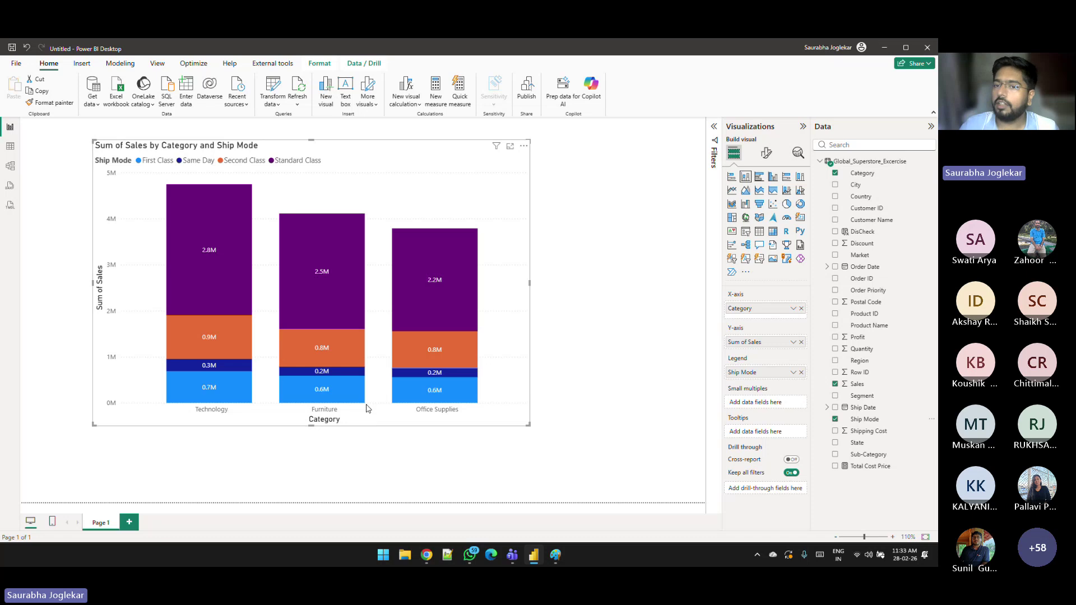
Step: Compare the sales chart as stacked bar, stacked column, clustered bar, clustered column and 100% stacked bar, ending on the stacked bar chart
{"action": "left_click", "coordinate": [732, 178]}
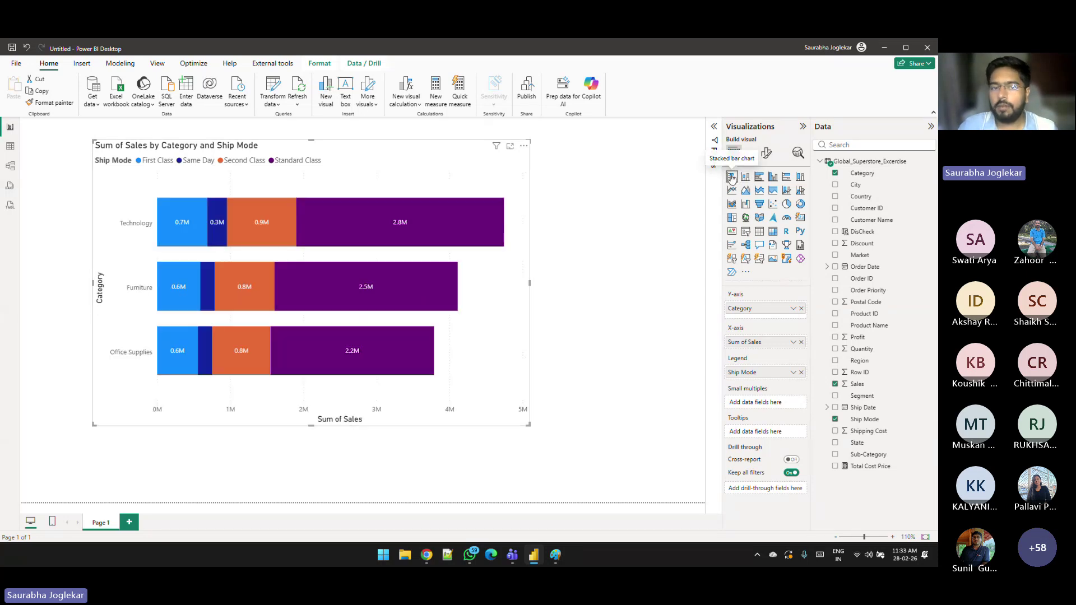
{"action": "left_click", "coordinate": [745, 177]}
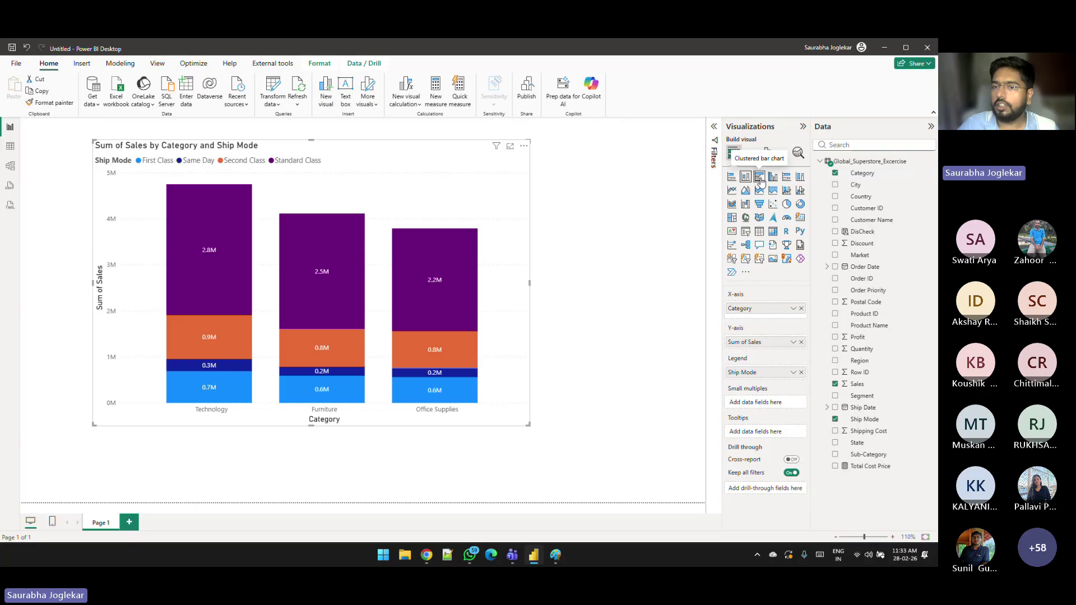
{"action": "left_click", "coordinate": [760, 177]}
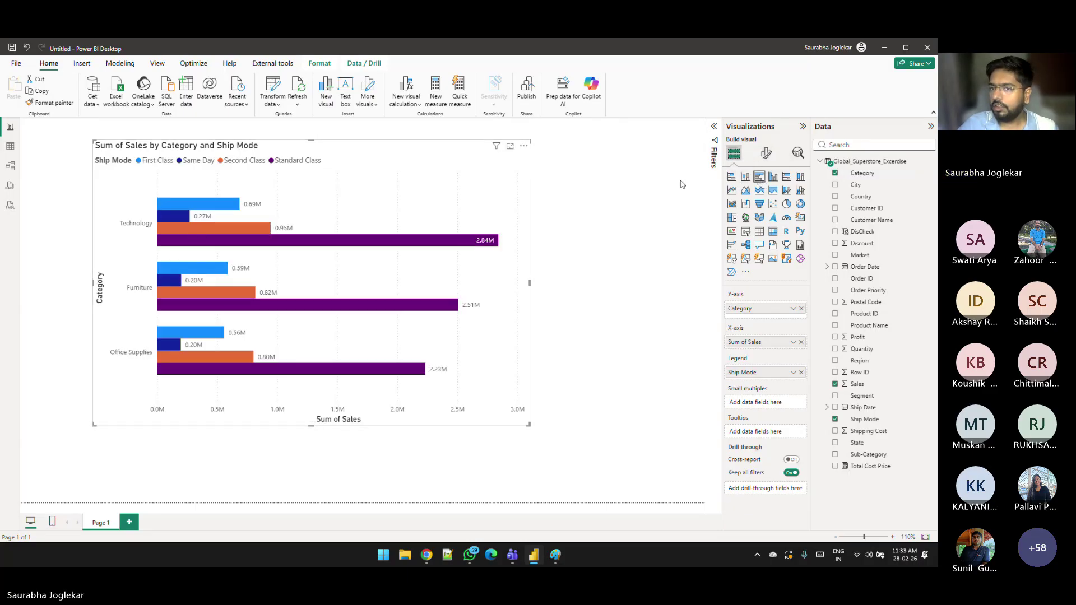
{"action": "left_click", "coordinate": [774, 178]}
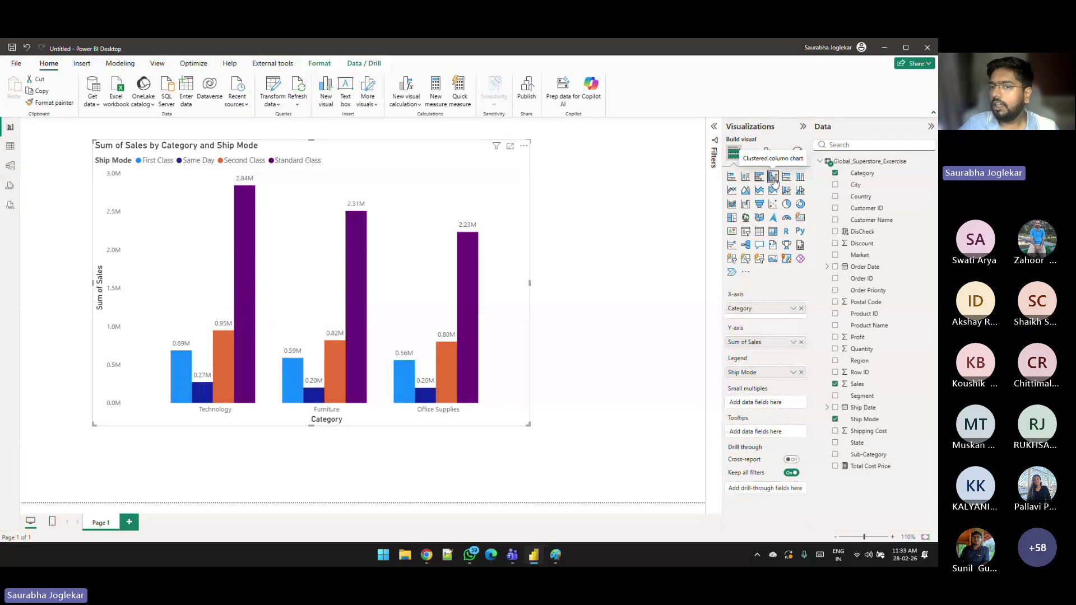
{"action": "left_click", "coordinate": [786, 177]}
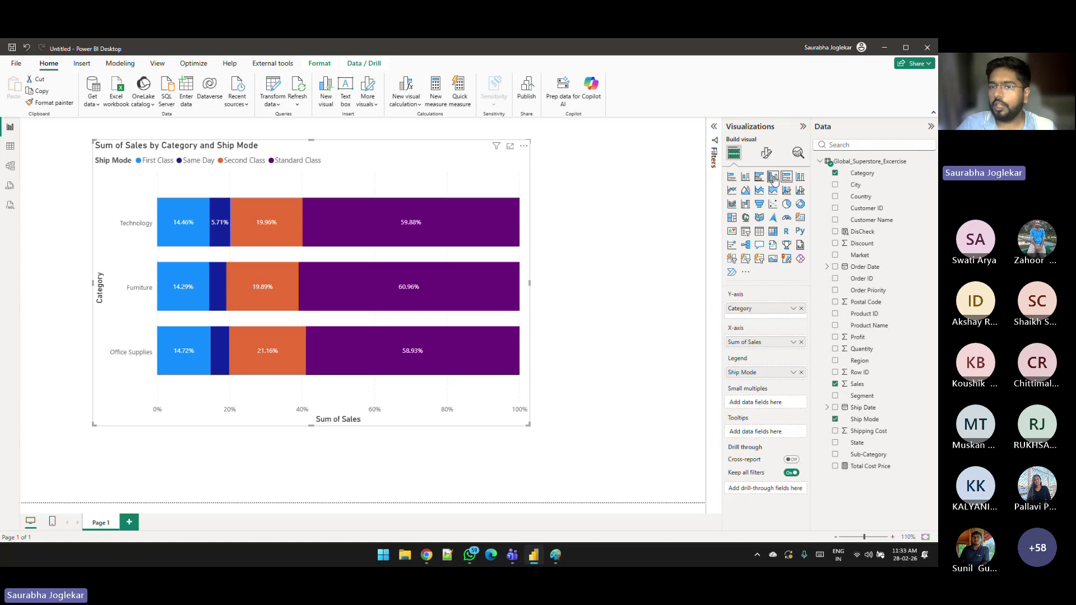
{"action": "left_click", "coordinate": [734, 177]}
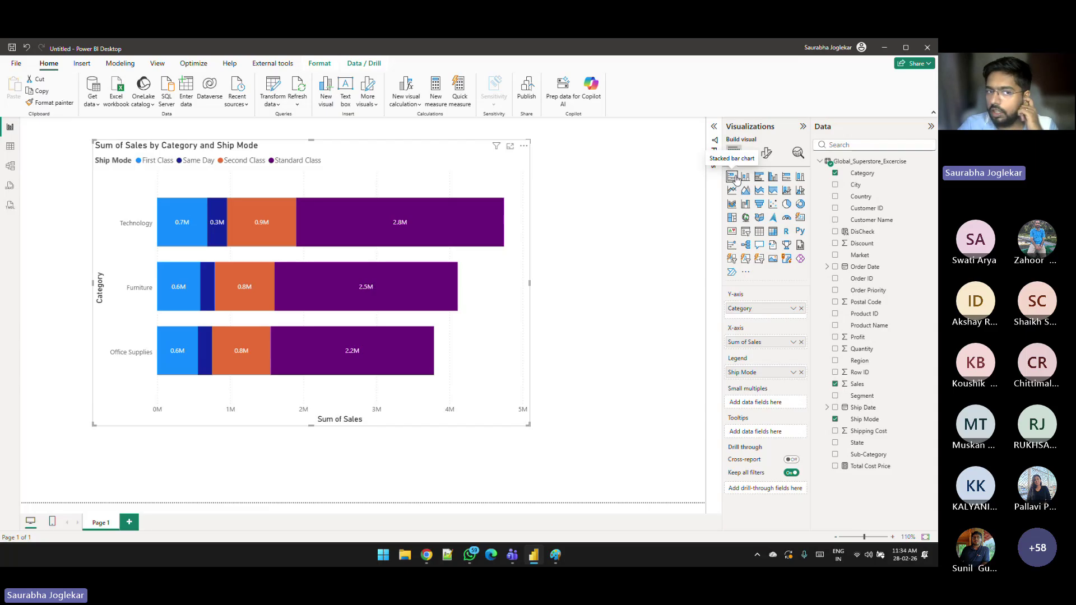
Step: Compare the sales chart as 100% stacked bar, 100% stacked column, stacked bar, stacked column and clustered bar, inspecting the Technology bars
{"action": "left_click", "coordinate": [787, 177]}
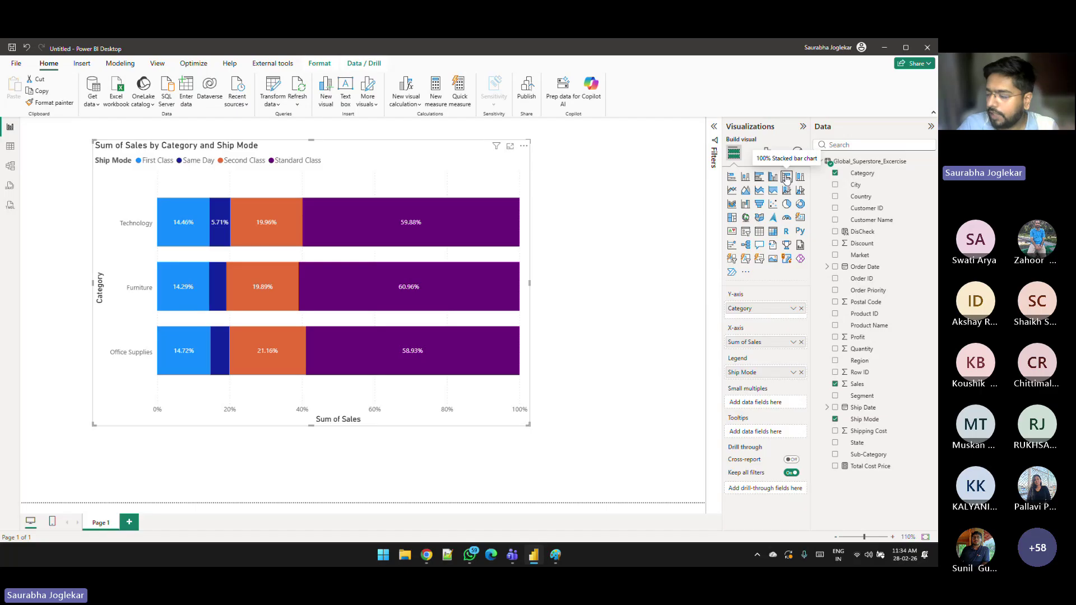
{"action": "left_click", "coordinate": [800, 177]}
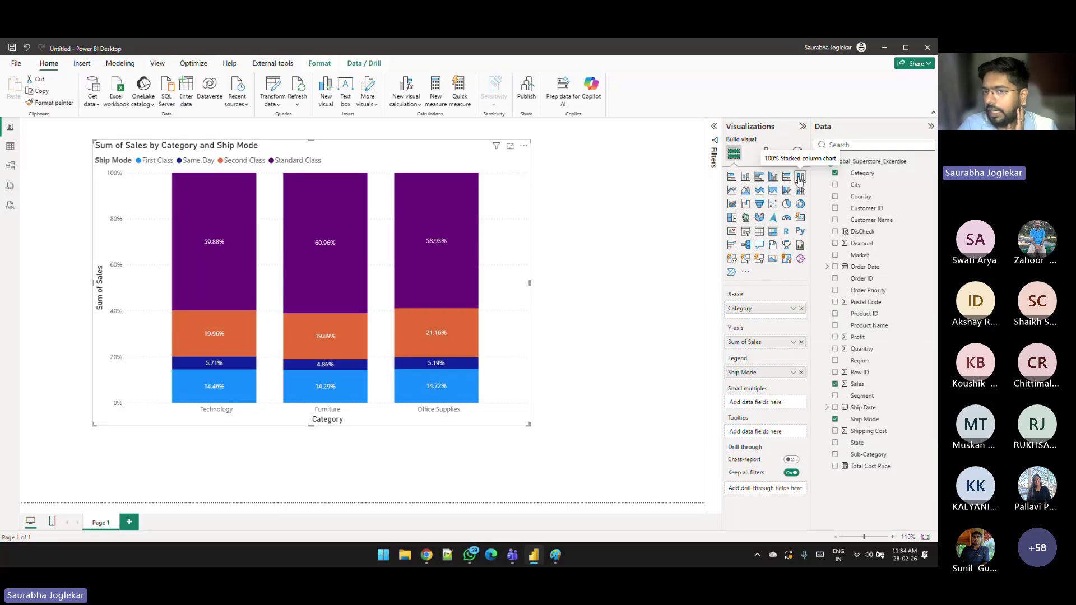
{"action": "left_click", "coordinate": [731, 177]}
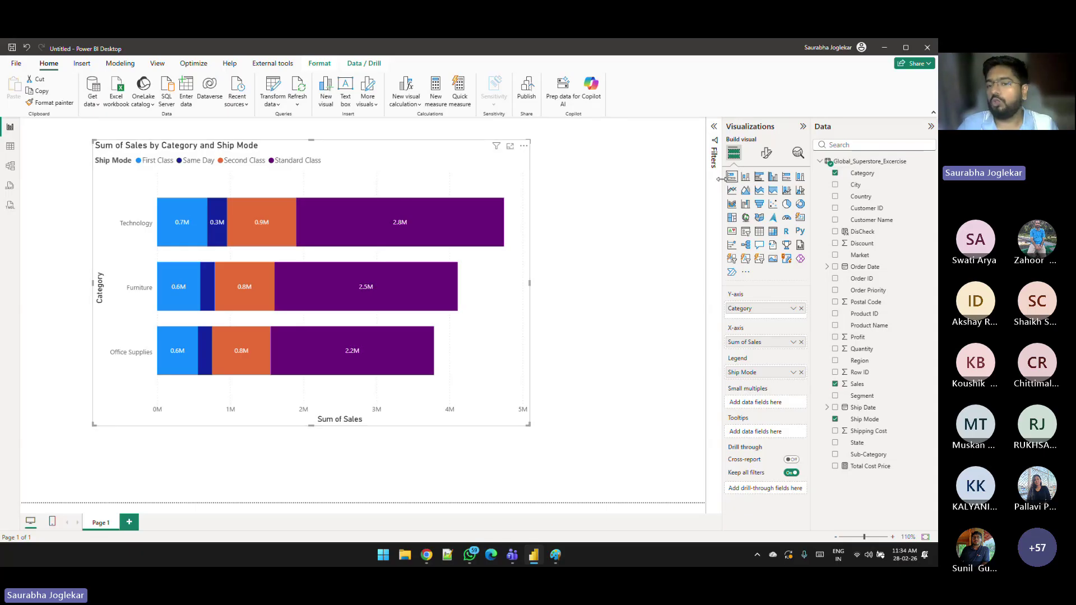
{"action": "left_click", "coordinate": [752, 177]}
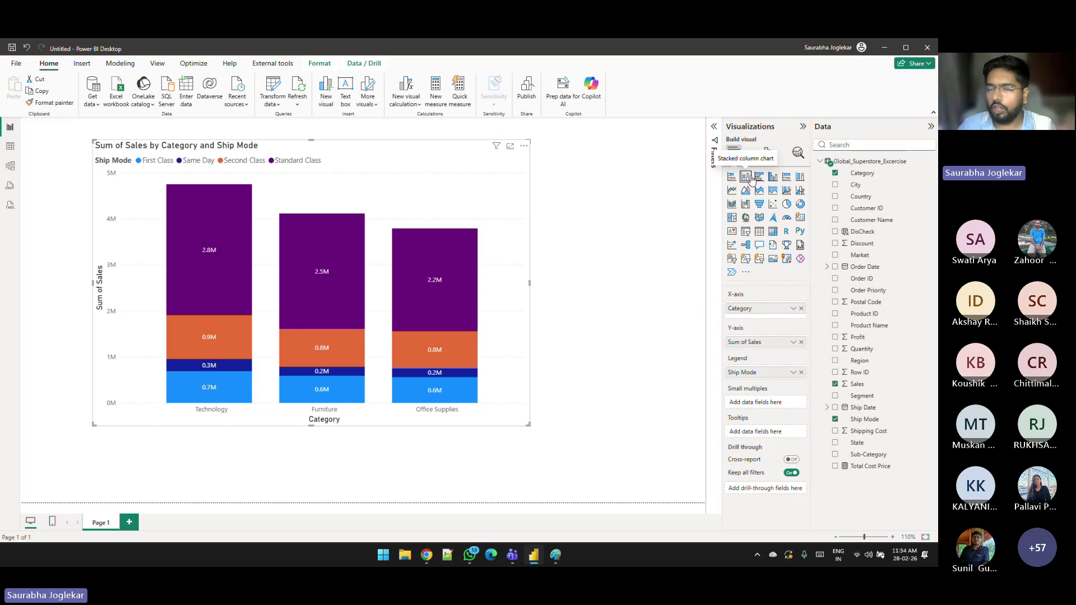
{"action": "left_click", "coordinate": [759, 177]}
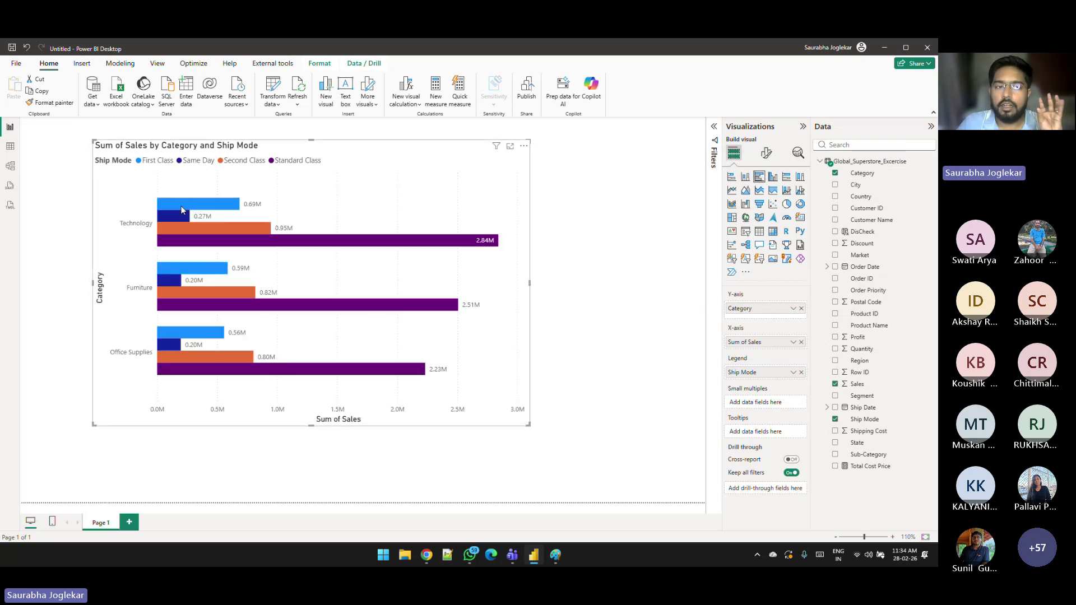
{"action": "mouse_move", "coordinate": [212, 205]}
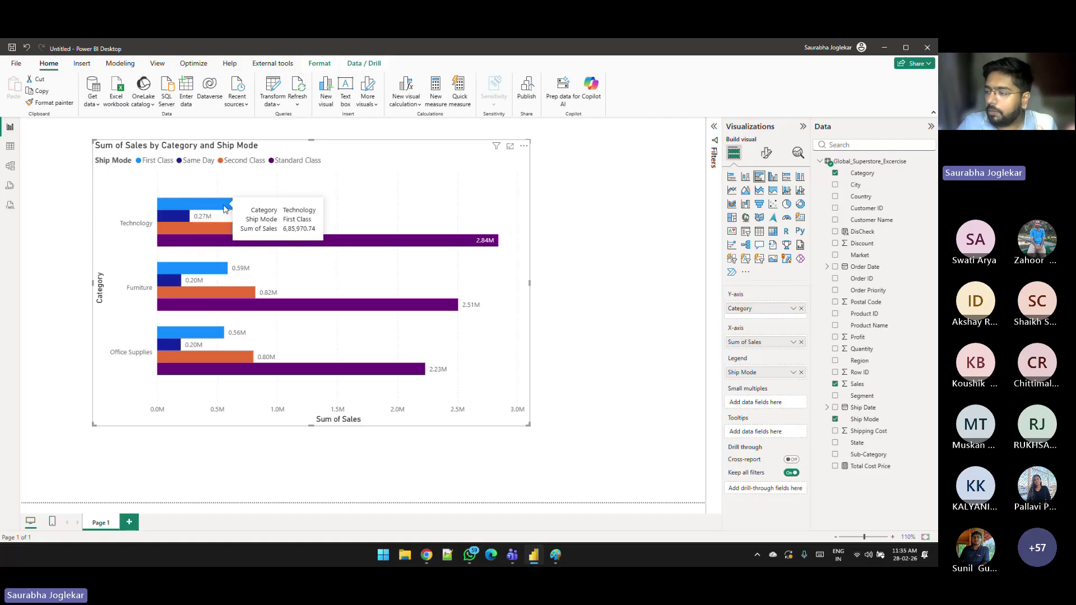
{"action": "mouse_move", "coordinate": [170, 215]}
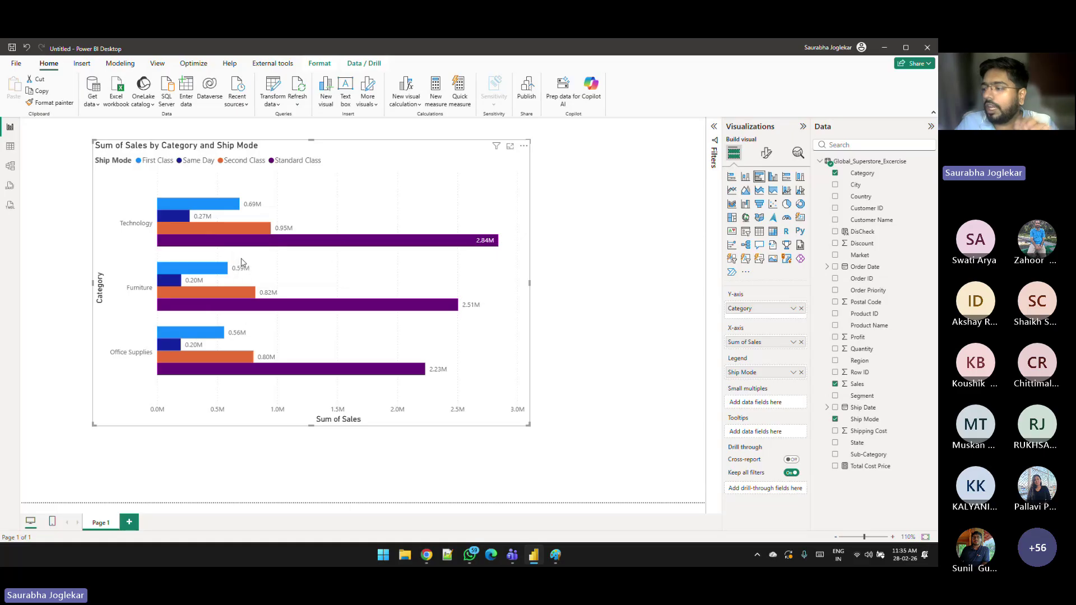
{"action": "mouse_move", "coordinate": [250, 245]}
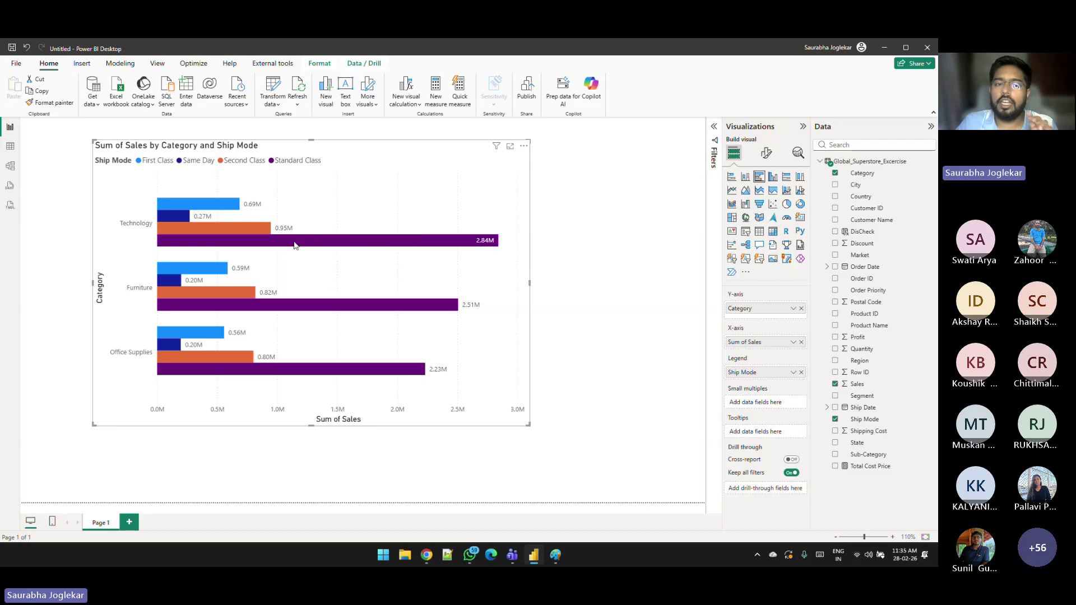
{"action": "mouse_move", "coordinate": [295, 245]}
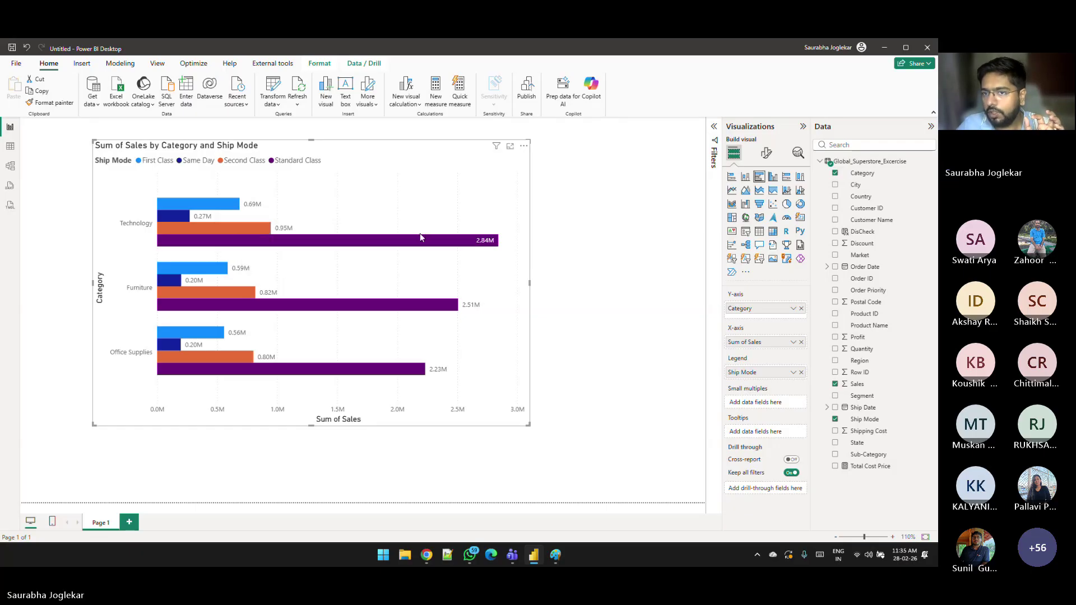
Step: Compare the sales chart as 100% stacked bar, 100% stacked column and stacked bar, shifting it slightly on the page and ending on 100% stacked bar
{"action": "left_click", "coordinate": [787, 177]}
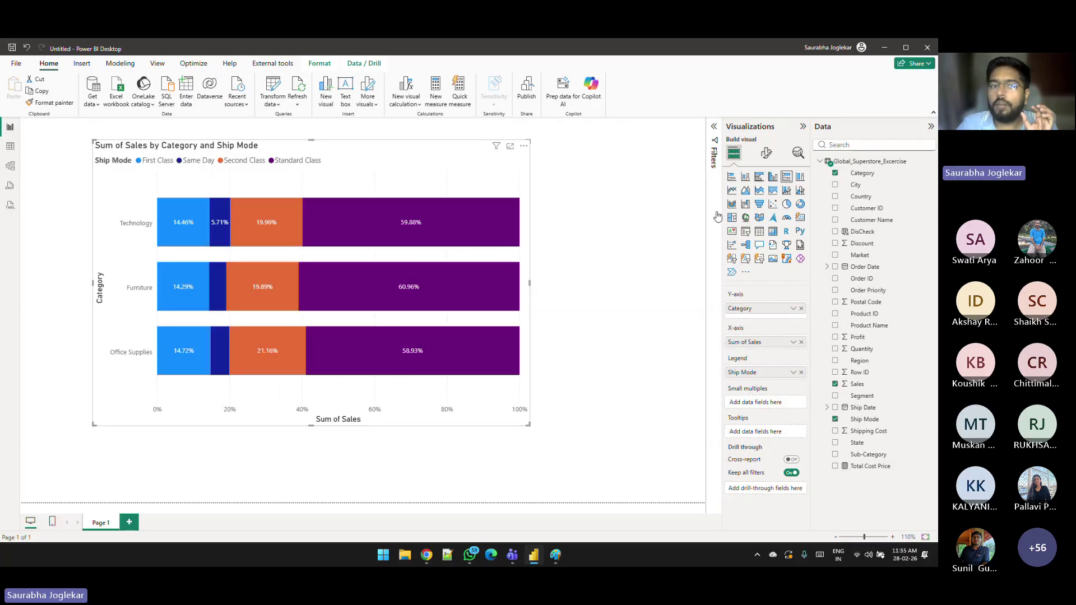
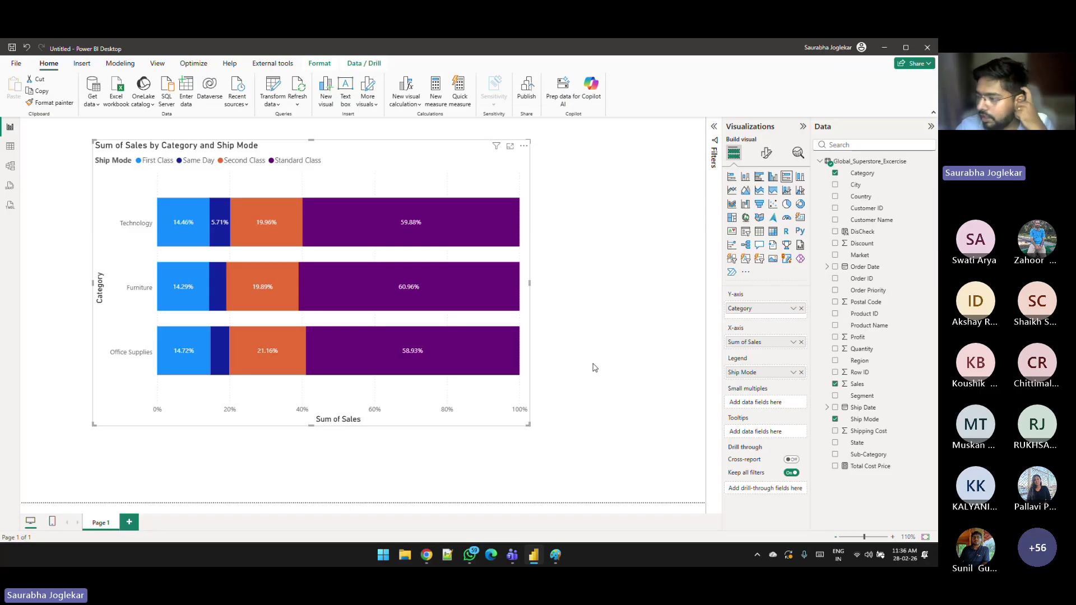
{"action": "left_click", "coordinate": [800, 176]}
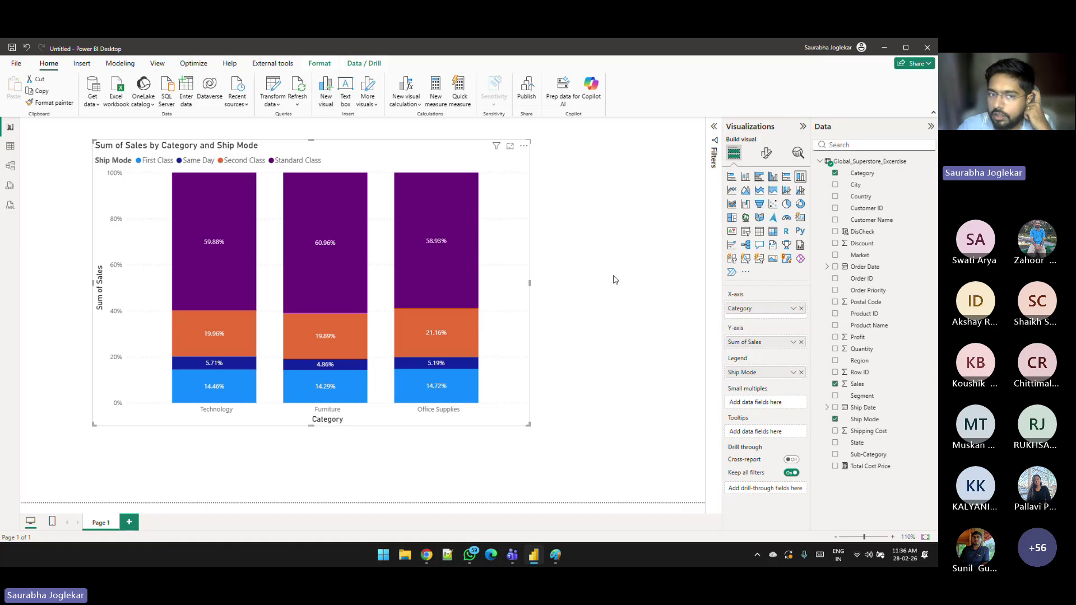
{"action": "left_click_drag", "start_coordinate": [510, 299], "coordinate": [502, 308]}
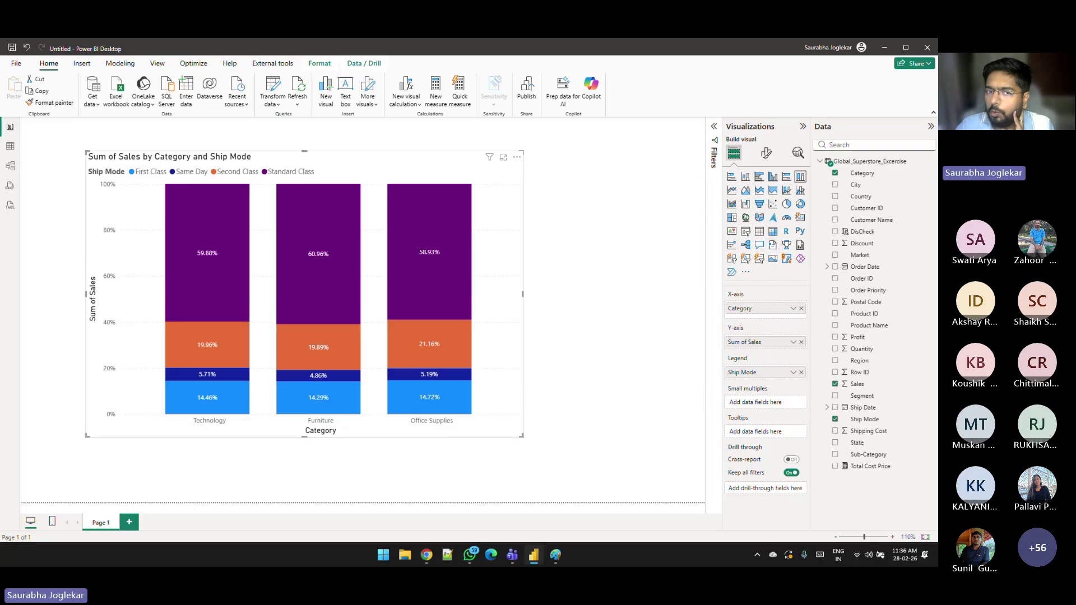
{"action": "mouse_move", "coordinate": [405, 284]}
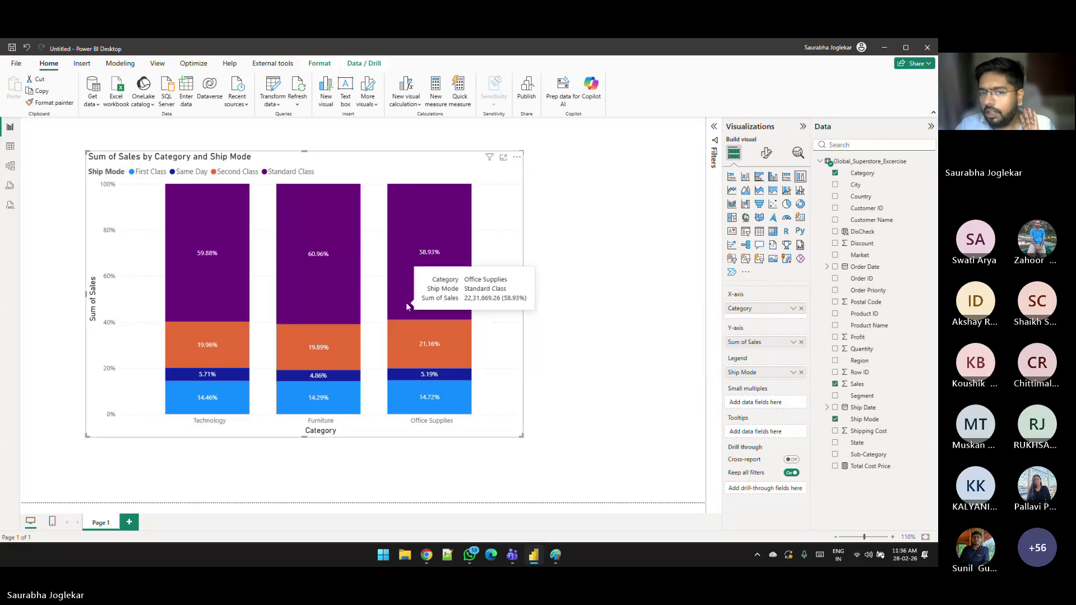
{"action": "left_click", "coordinate": [730, 177]}
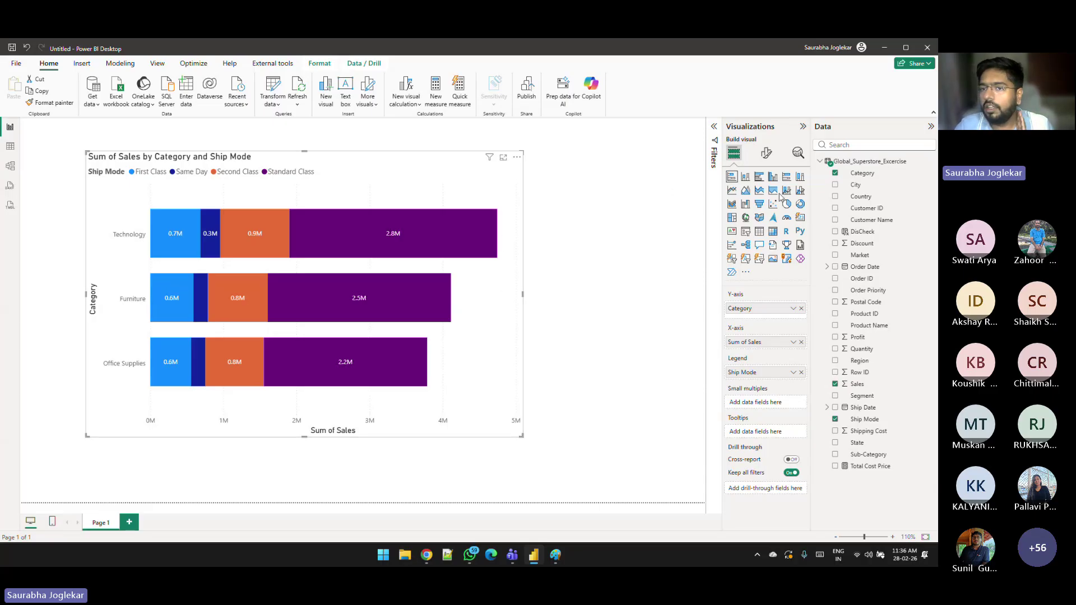
{"action": "left_click", "coordinate": [788, 178]}
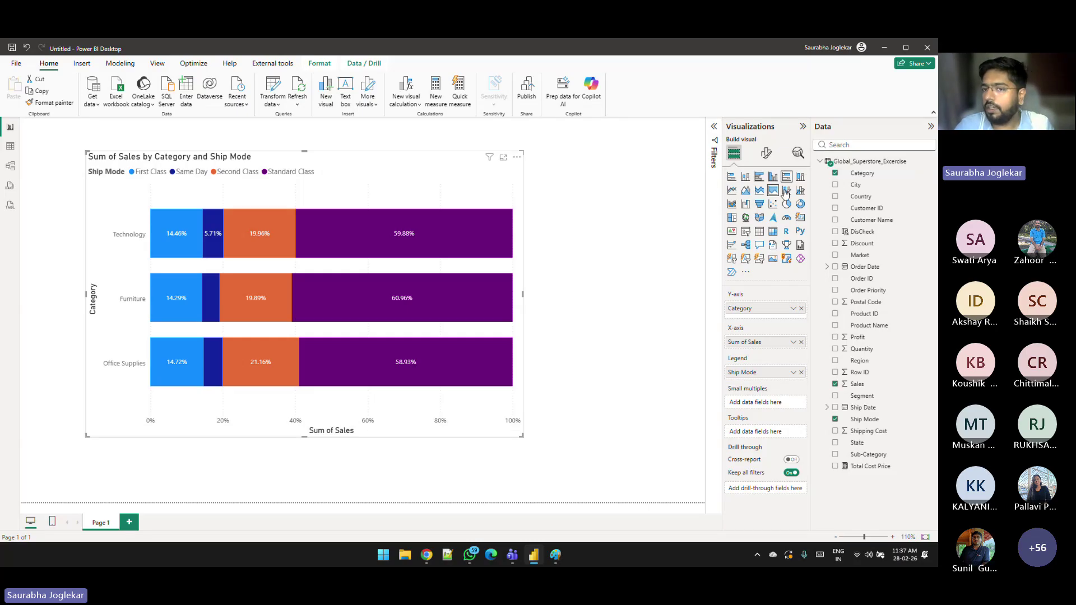
Step: Turn the visual into a wider line chart of sales, with Order Date replacing Category on the X-axis and Ship Mode removed from the legend
{"action": "left_click", "coordinate": [729, 192]}
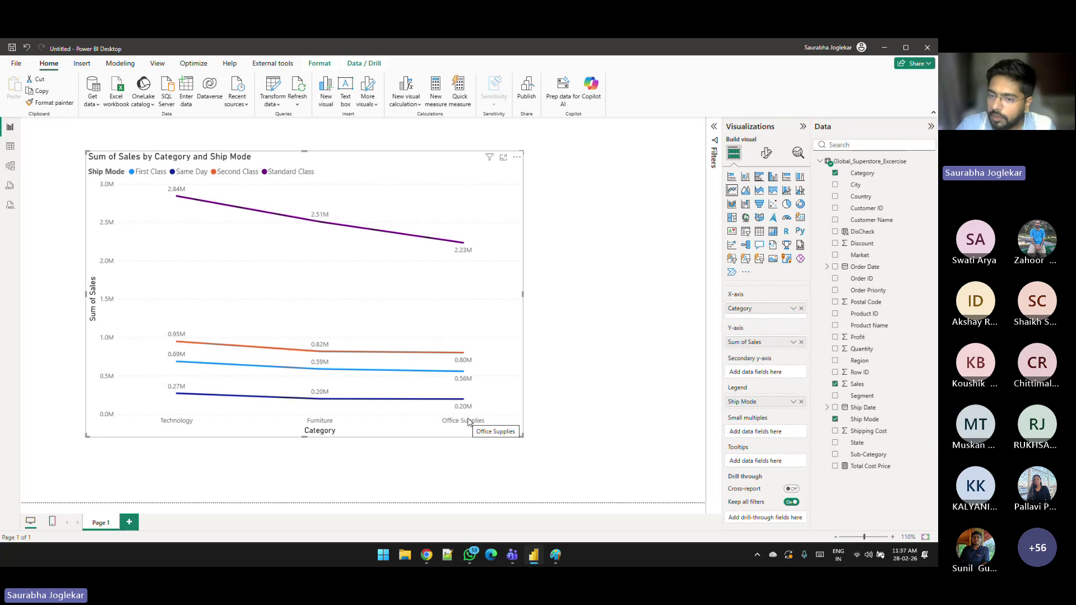
{"action": "mouse_move", "coordinate": [482, 423]}
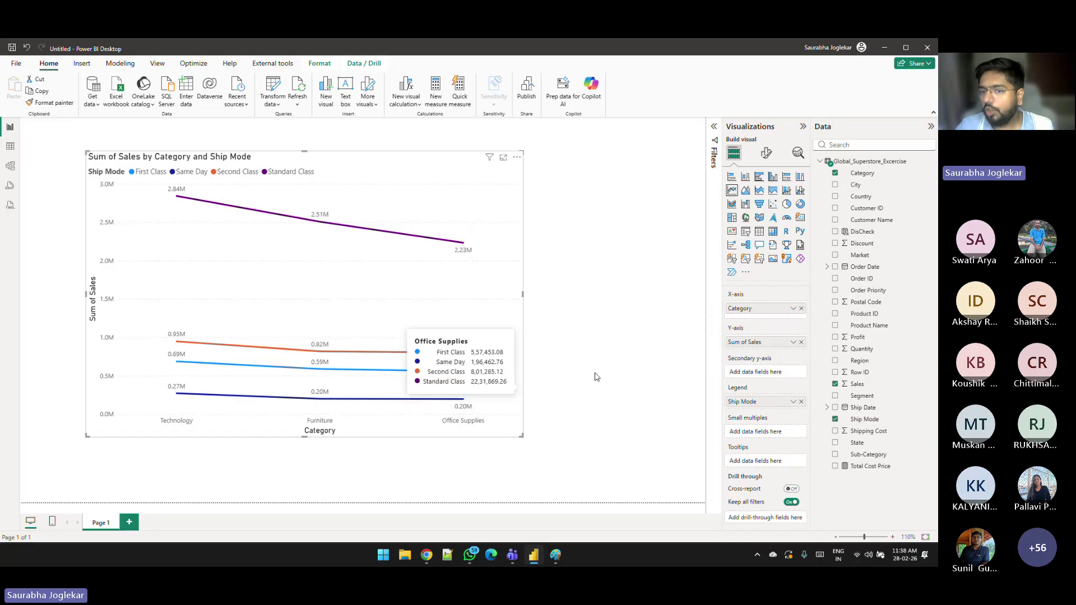
{"action": "left_click", "coordinate": [802, 308]}
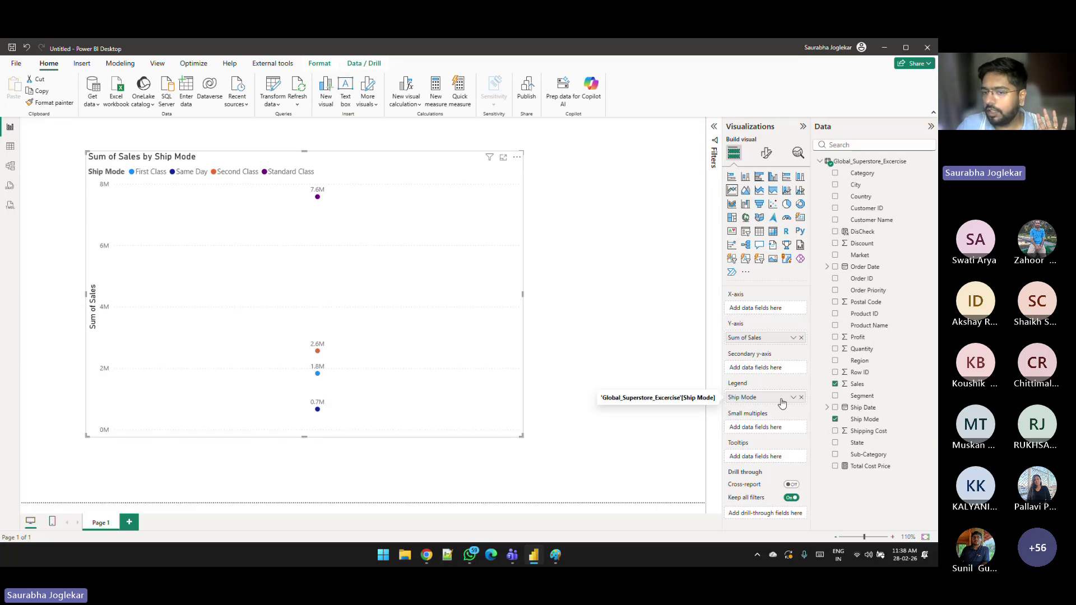
{"action": "left_click", "coordinate": [802, 397]}
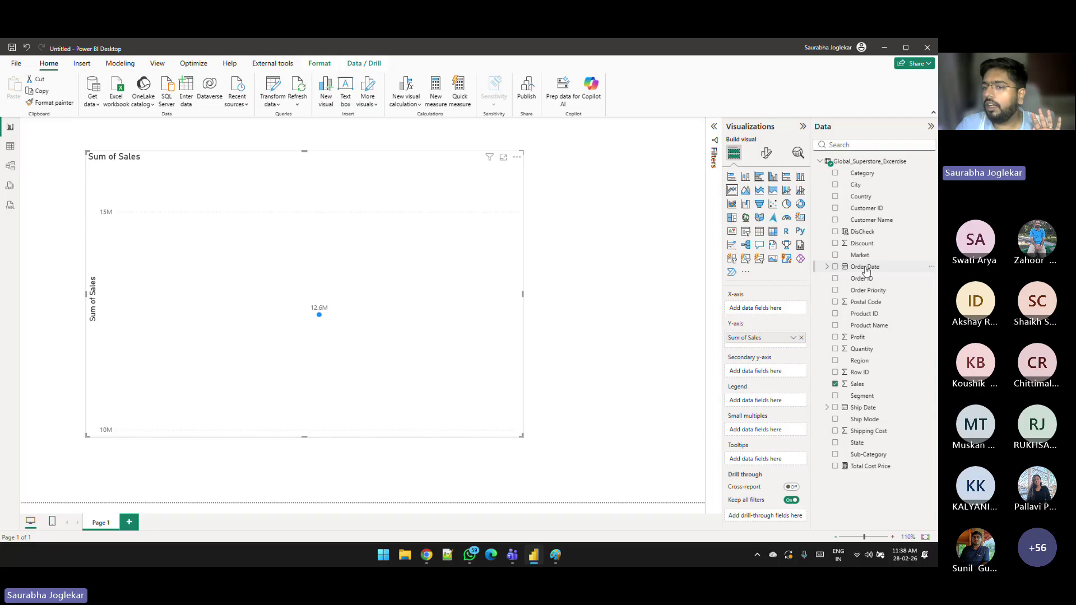
{"action": "mouse_move", "coordinate": [866, 271]}
{"action": "left_mouse_down"}
{"action": "mouse_move", "coordinate": [790, 274]}
{"action": "mouse_move", "coordinate": [772, 312]}
{"action": "mouse_move", "coordinate": [829, 257]}
{"action": "mouse_move", "coordinate": [857, 271]}
{"action": "left_mouse_up"}
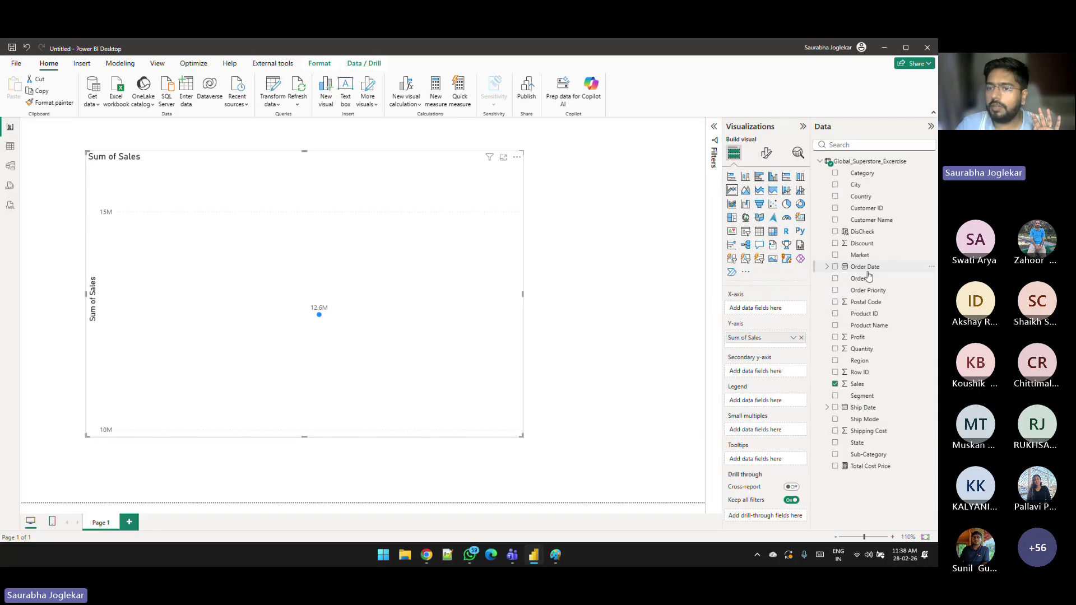
{"action": "left_click_drag", "start_coordinate": [275, 241], "coordinate": [275, 241]}
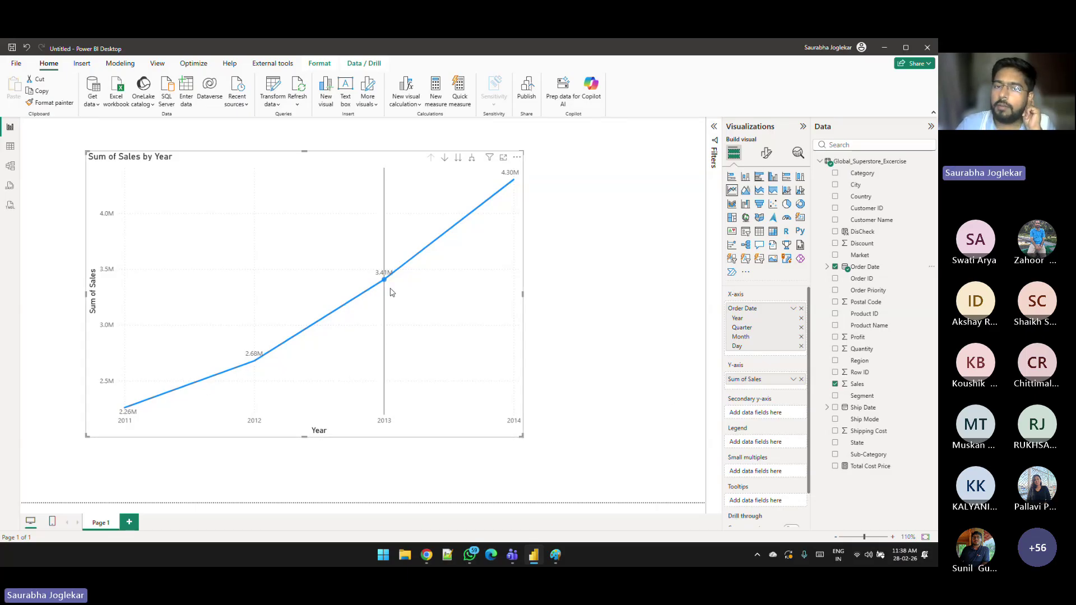
{"action": "left_click_drag", "start_coordinate": [523, 293], "coordinate": [615, 294]}
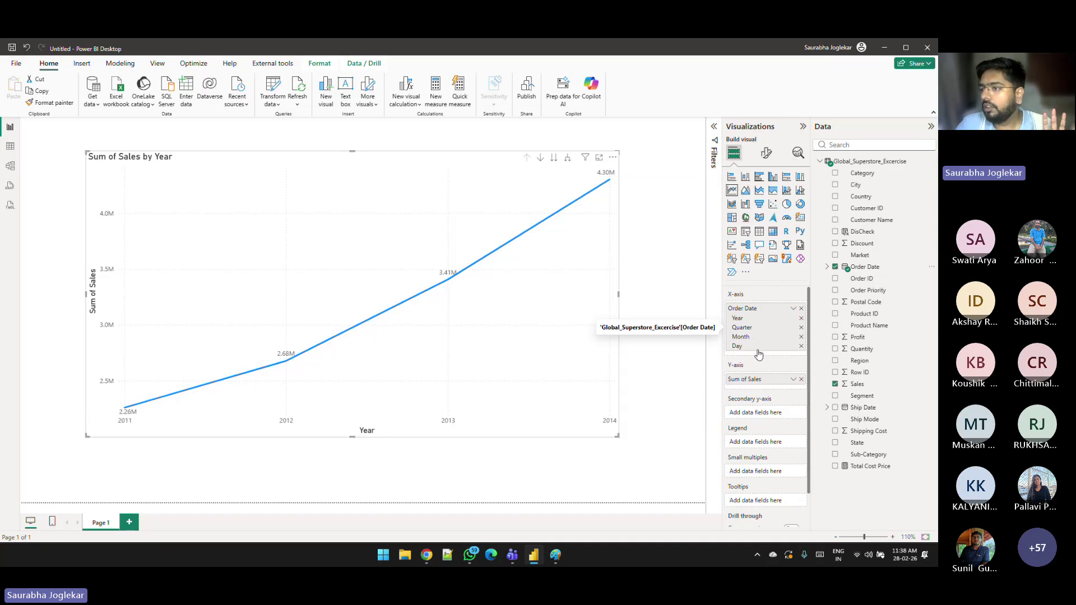
Step: Drill the sales line chart through the Order Date hierarchy by quarter, month and day, and return it to the Year level
{"action": "left_click", "coordinate": [554, 160]}
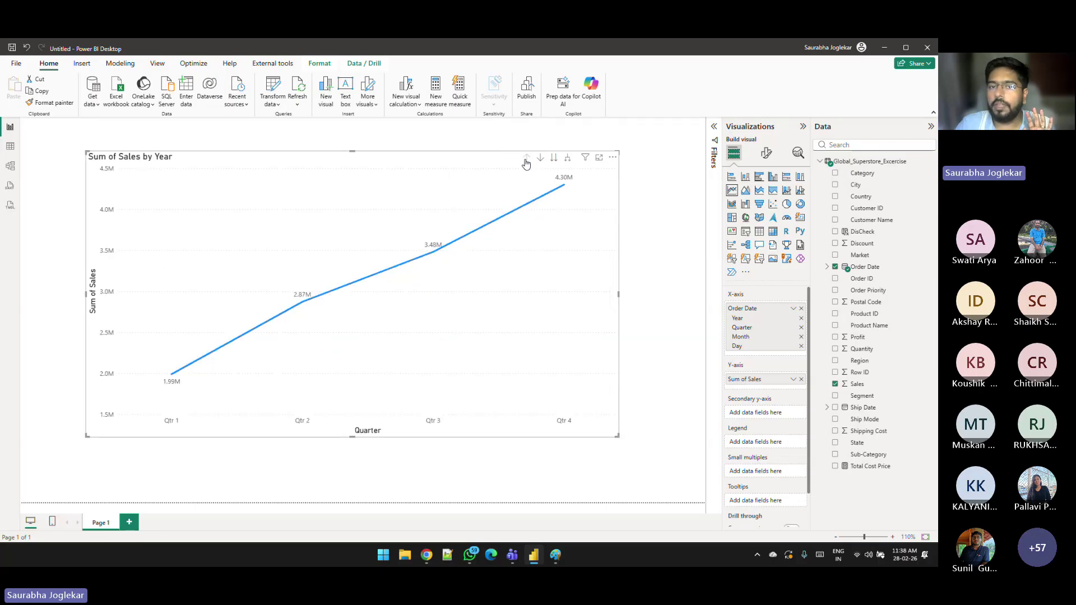
{"action": "left_click", "coordinate": [525, 161]}
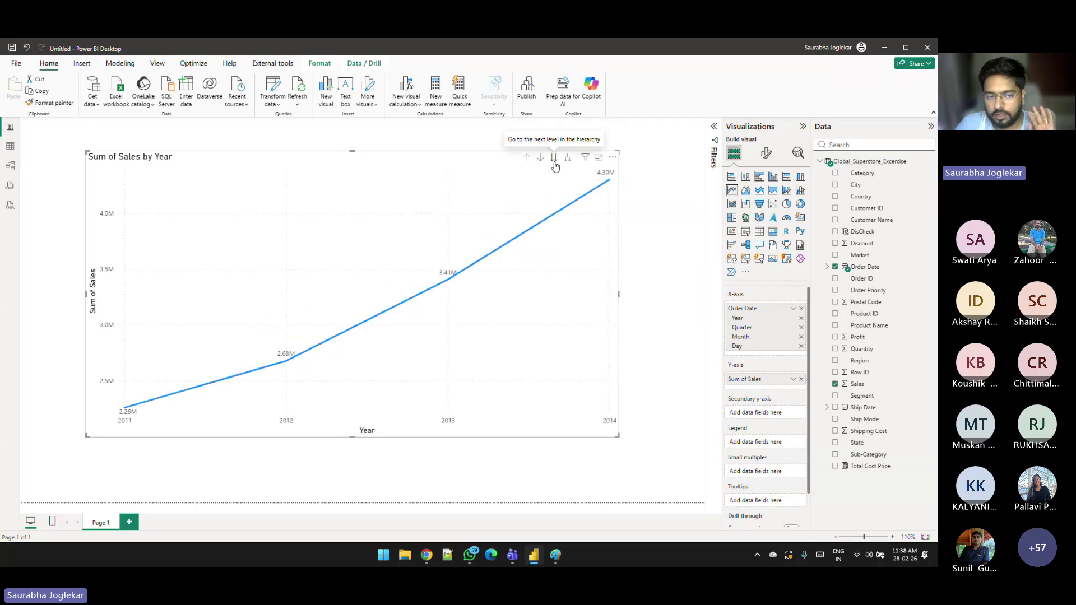
{"action": "left_click", "coordinate": [554, 161]}
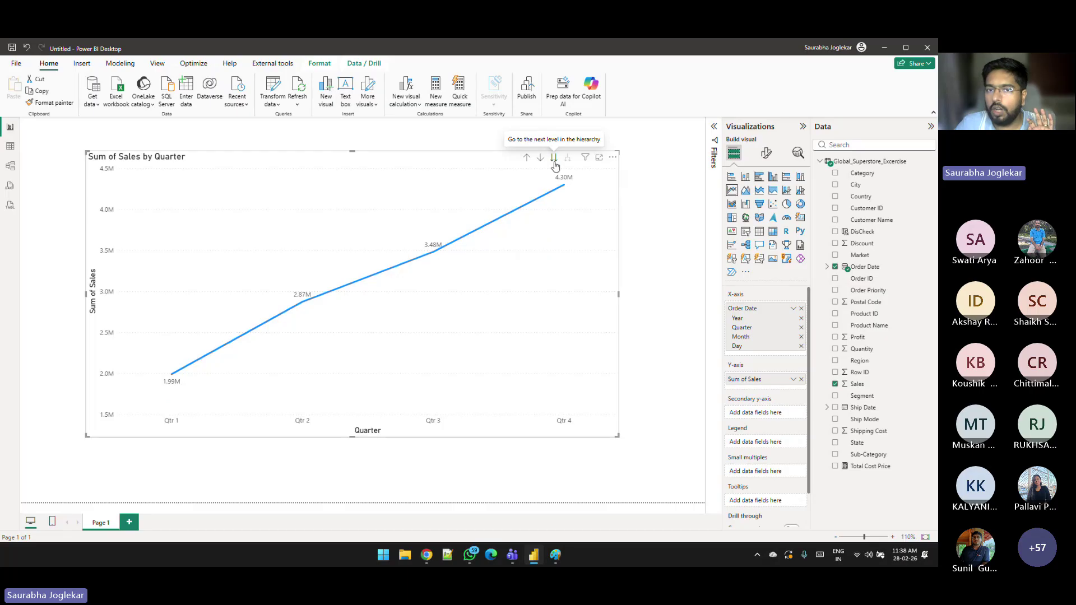
{"action": "left_click", "coordinate": [554, 161]}
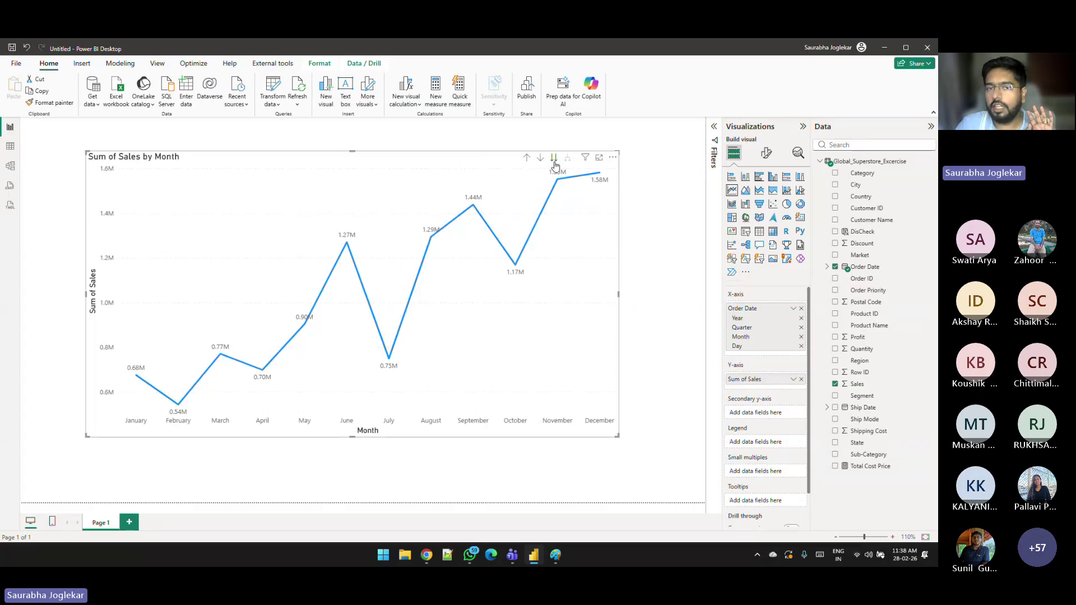
{"action": "left_click", "coordinate": [554, 161]}
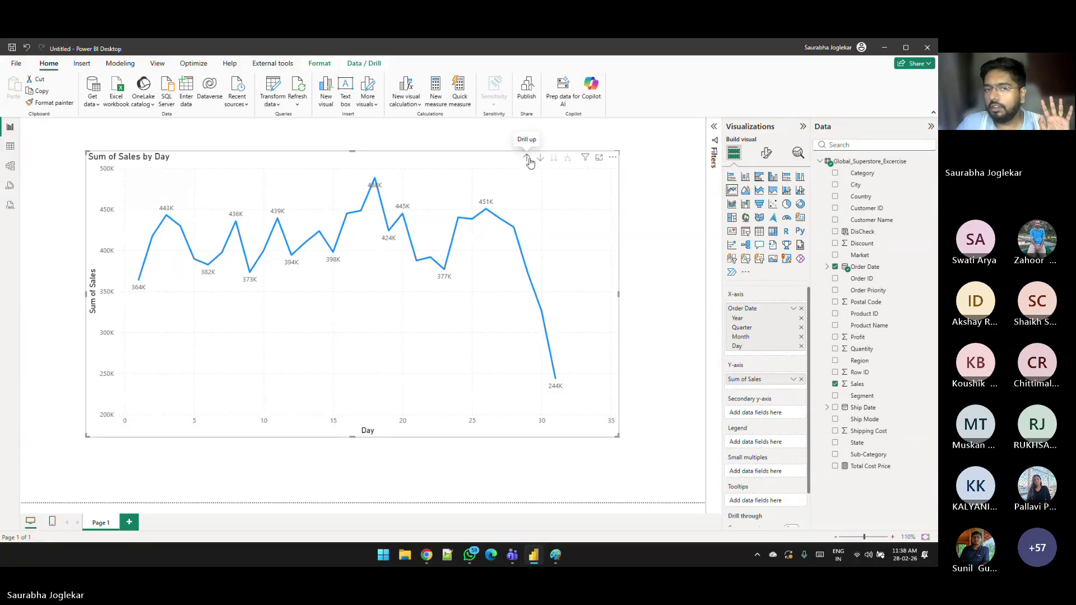
{"action": "left_click", "coordinate": [528, 160]}
{"action": "left_click", "coordinate": [530, 162]}
{"action": "left_click", "coordinate": [530, 162]}
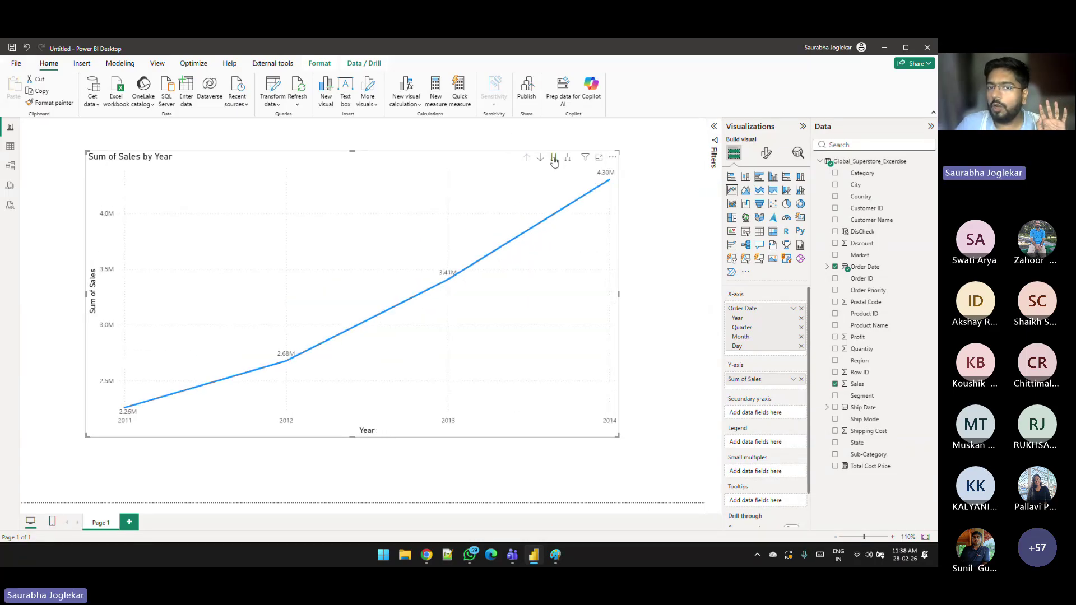
{"action": "left_click", "coordinate": [554, 161]}
{"action": "left_click", "coordinate": [555, 161]}
{"action": "left_click", "coordinate": [555, 160]}
{"action": "left_click", "coordinate": [525, 160]}
{"action": "left_click", "coordinate": [526, 160]}
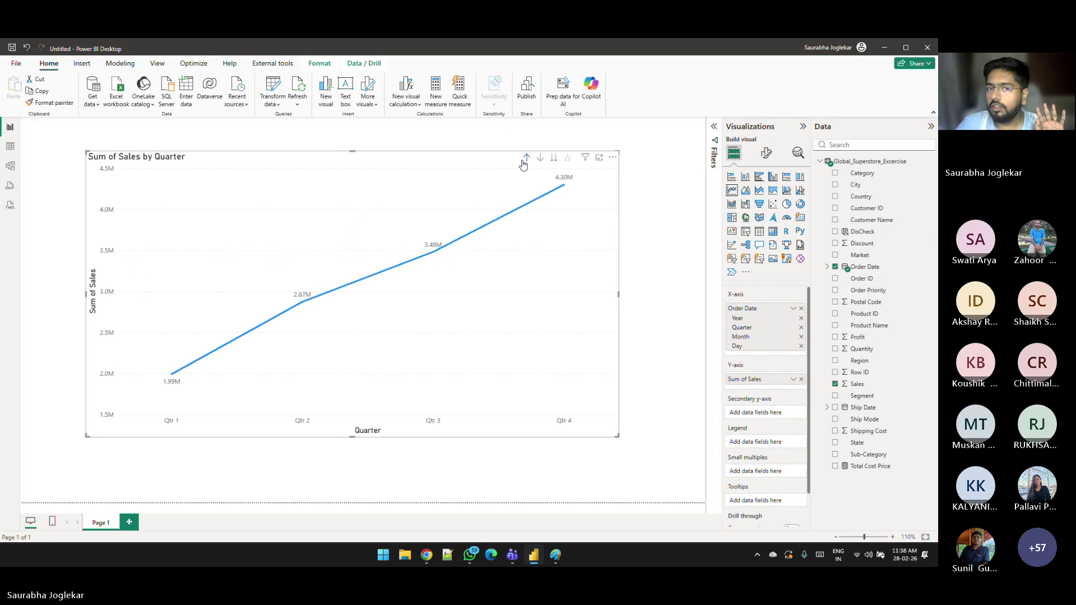
{"action": "left_click", "coordinate": [524, 162]}
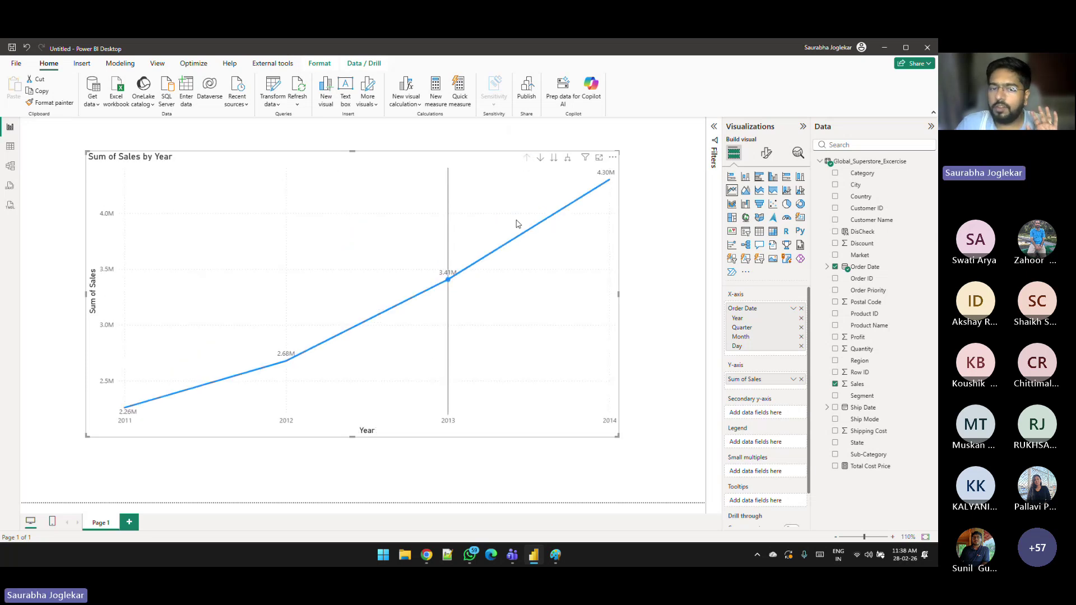
Step: Split the yearly sales by Ship Mode as the legend and try an area chart, ending on a stacked area chart
{"action": "mouse_move", "coordinate": [596, 351]}
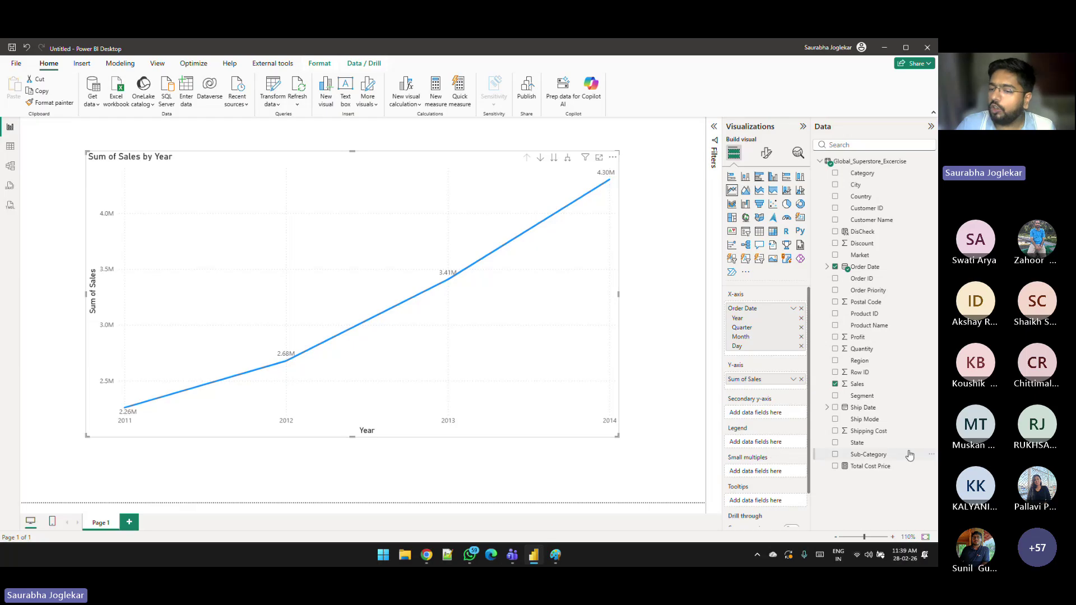
{"action": "left_click_drag", "start_coordinate": [864, 423], "coordinate": [757, 442]}
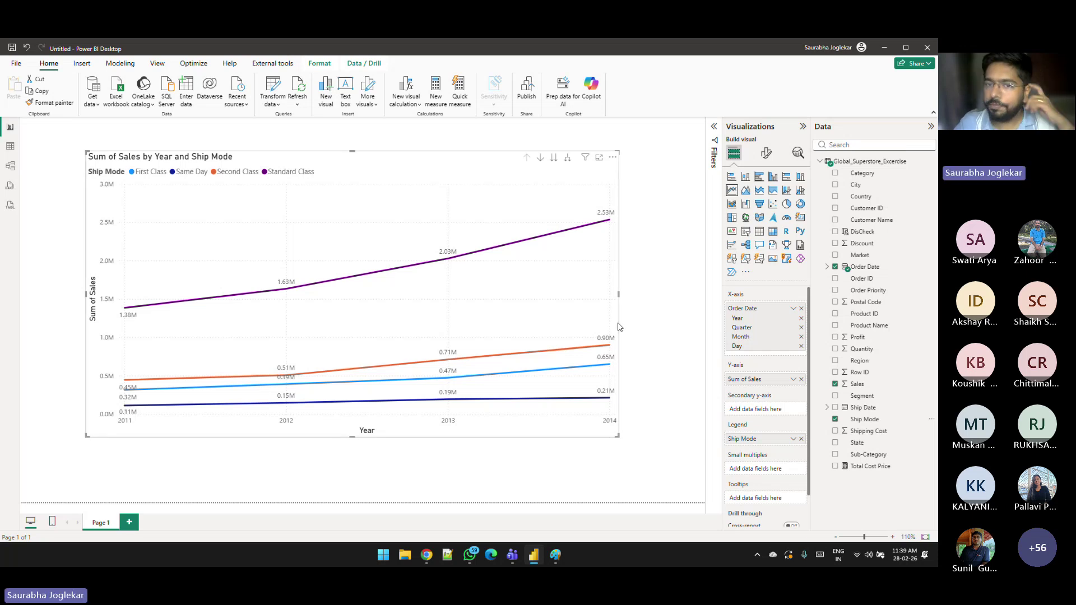
{"action": "left_click", "coordinate": [745, 191]}
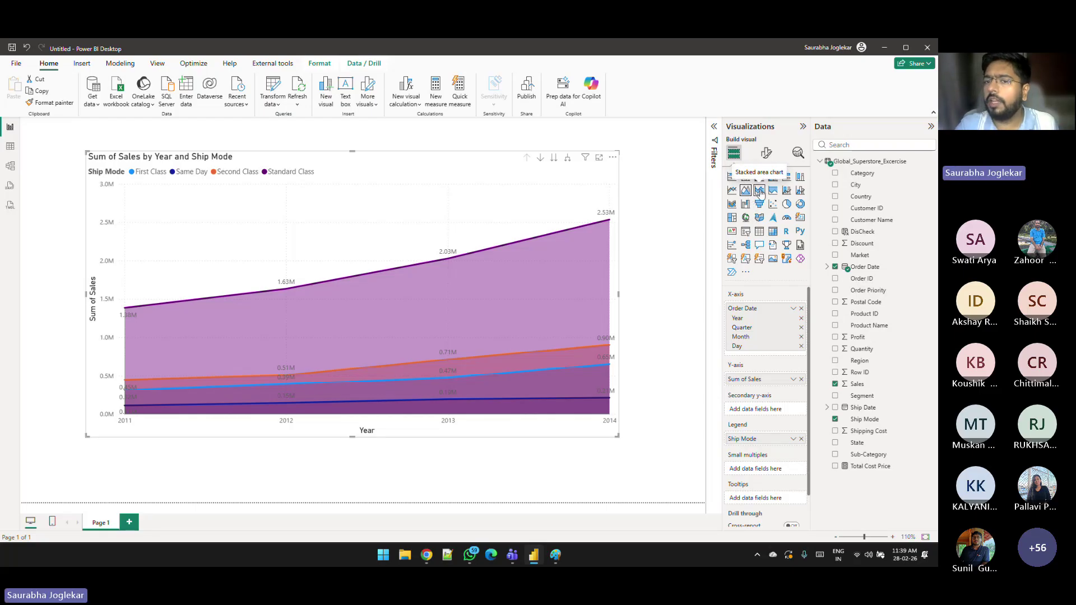
{"action": "left_click", "coordinate": [757, 191]}
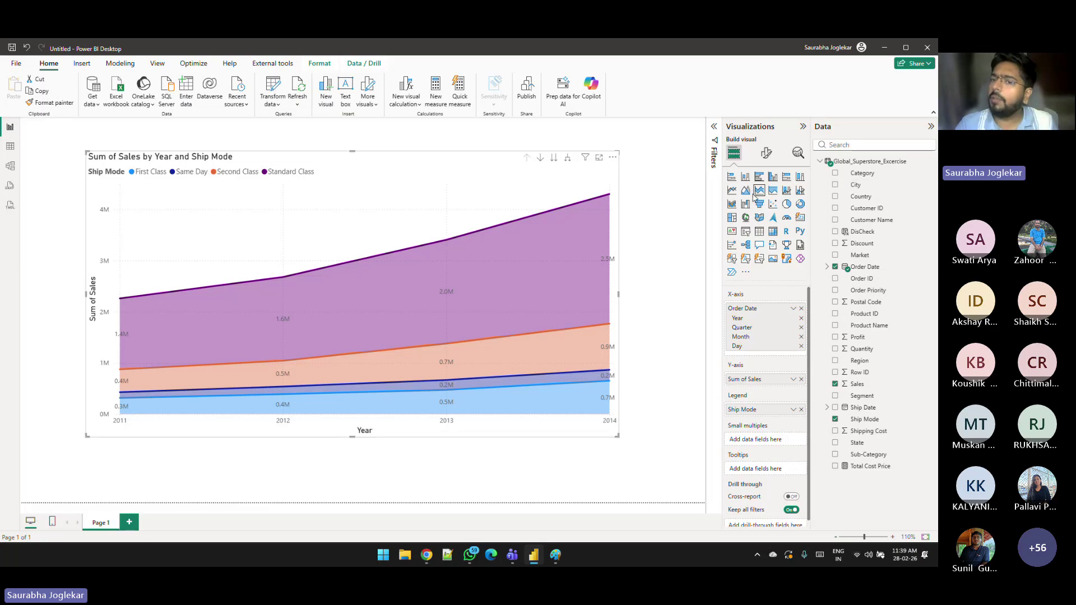
Step: Show the yearly sales by Ship Mode as a 100% stacked area chart and switch it back to a line chart
{"action": "left_click", "coordinate": [772, 192]}
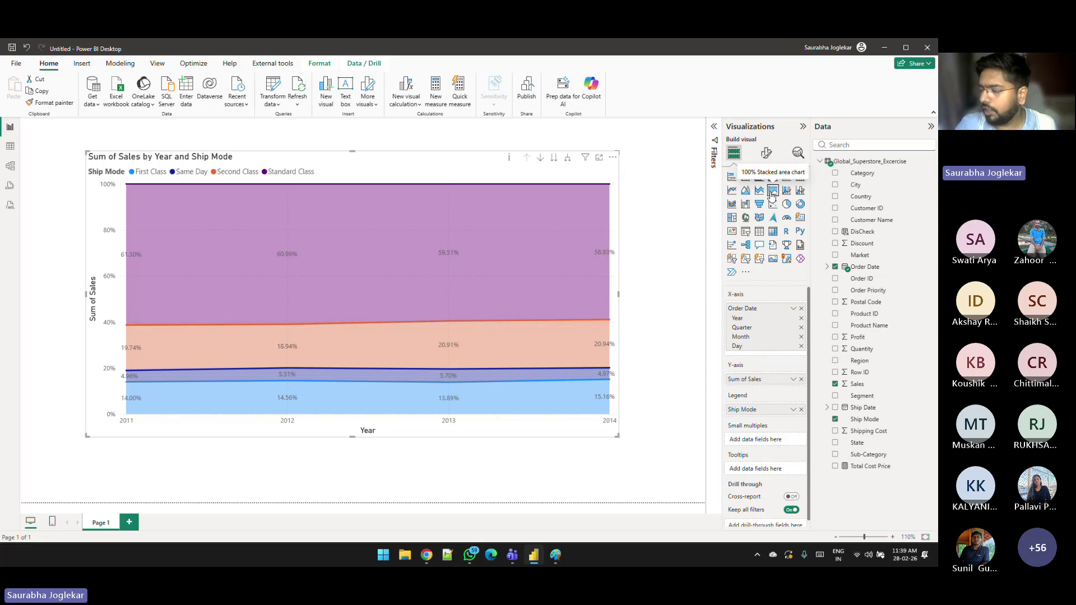
{"action": "left_click", "coordinate": [776, 194]}
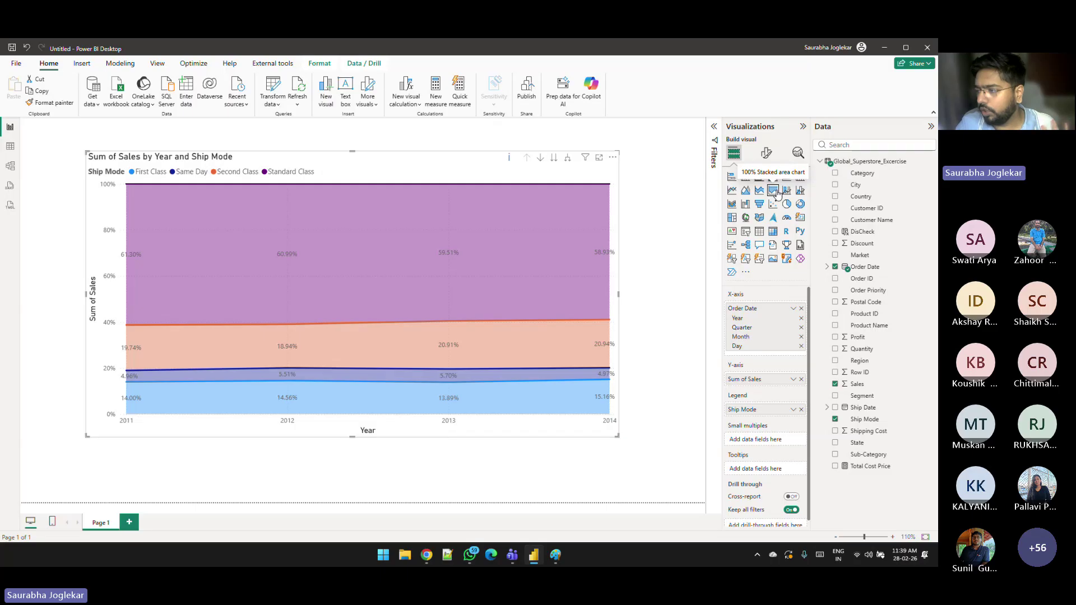
{"action": "left_click", "coordinate": [733, 191]}
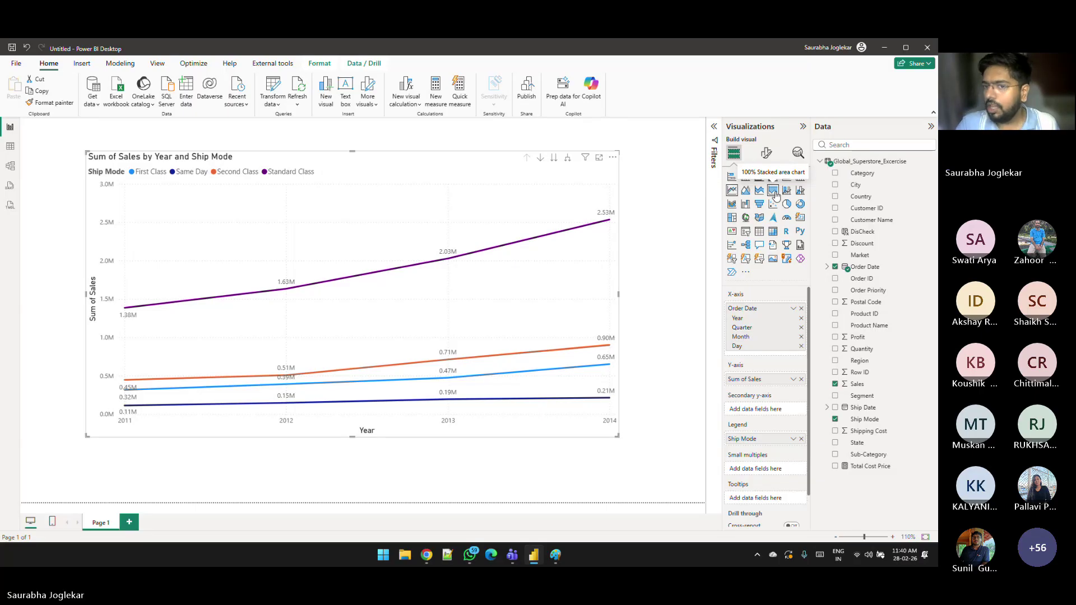
Step: Build a line and stacked column chart with Sales on the line y-axis and Segment on the column y-axis, ending on line and clustered column
{"action": "left_click", "coordinate": [787, 191]}
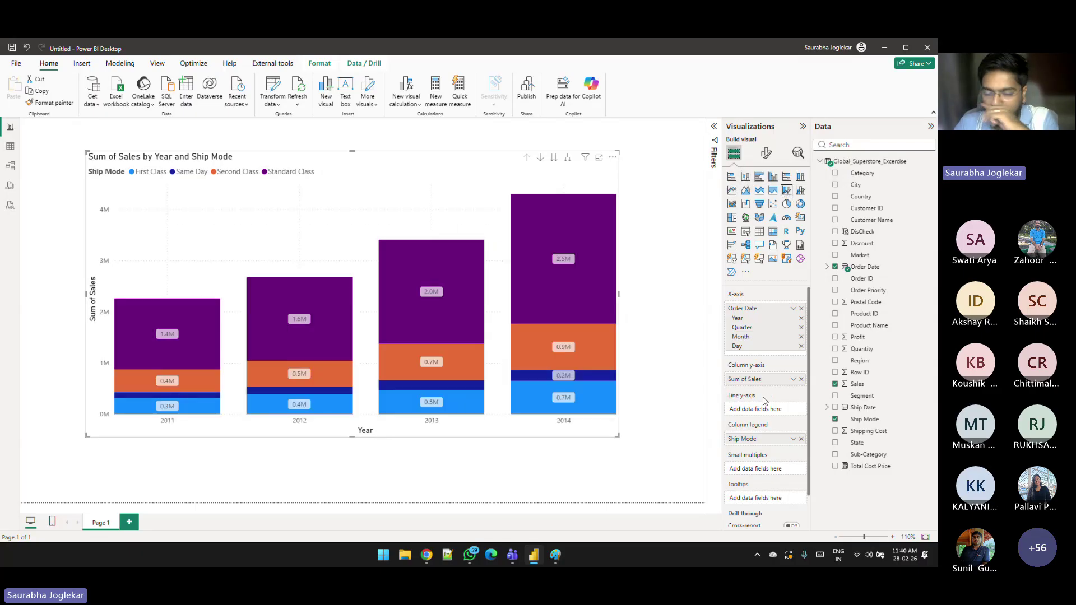
{"action": "left_click_drag", "start_coordinate": [751, 379], "coordinate": [751, 410]}
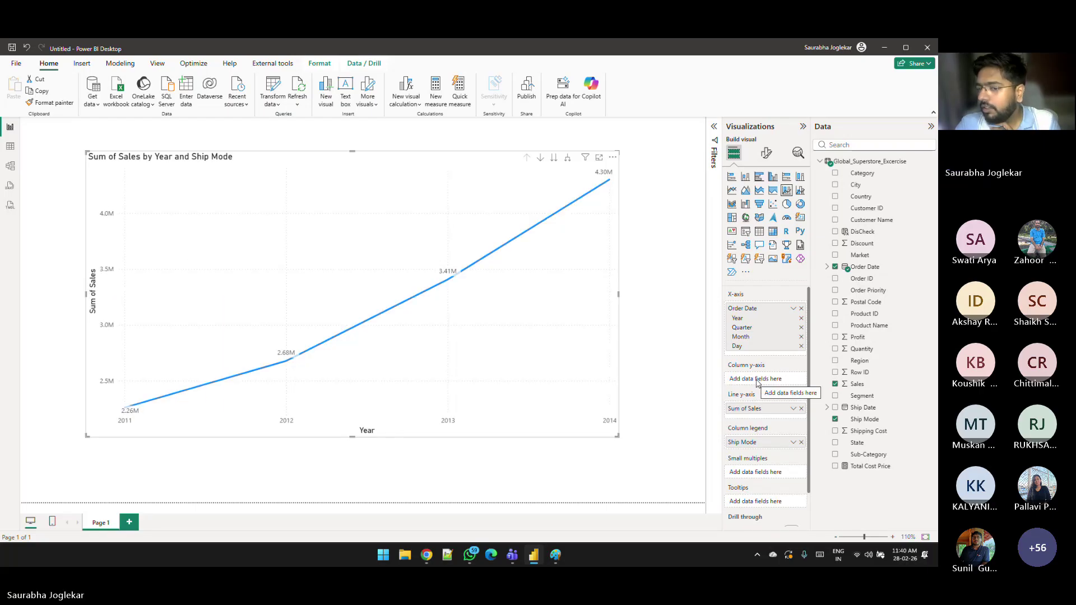
{"action": "left_click_drag", "start_coordinate": [861, 396], "coordinate": [759, 380]}
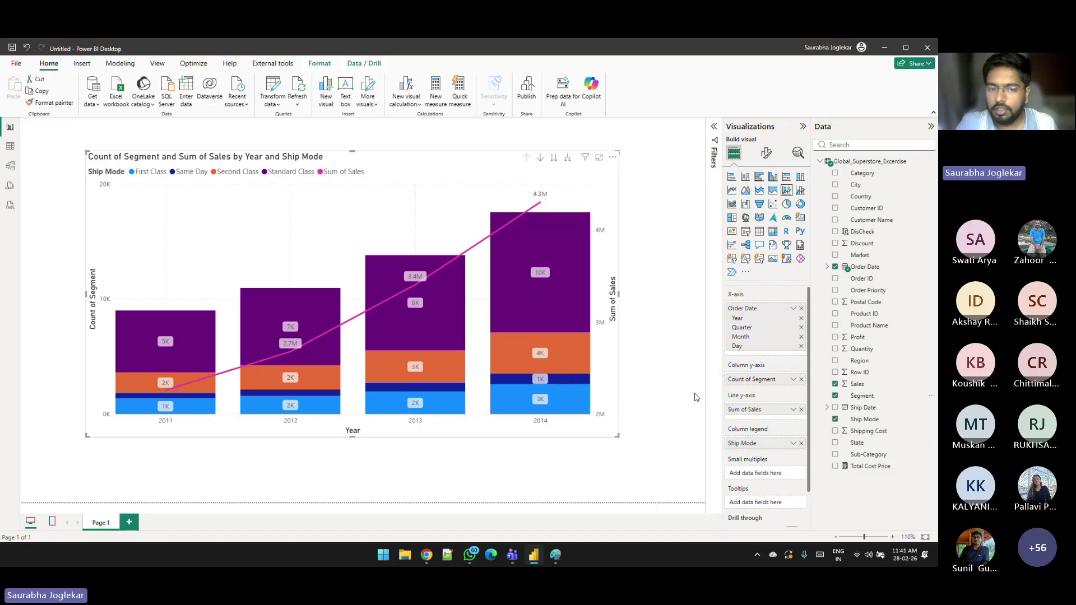
{"action": "left_click", "coordinate": [800, 192]}
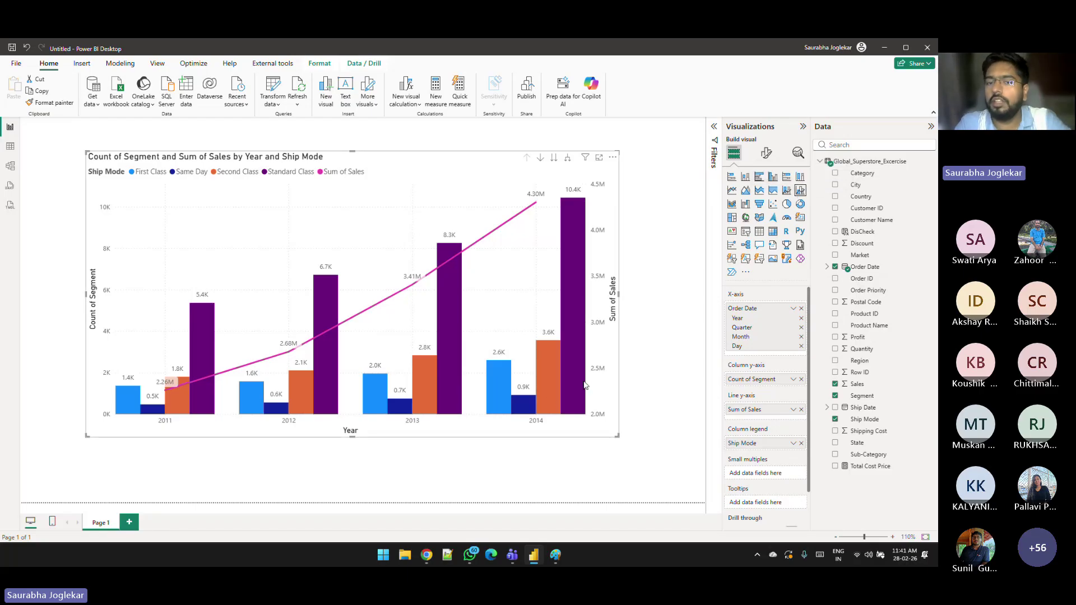
{"action": "mouse_move", "coordinate": [583, 380]}
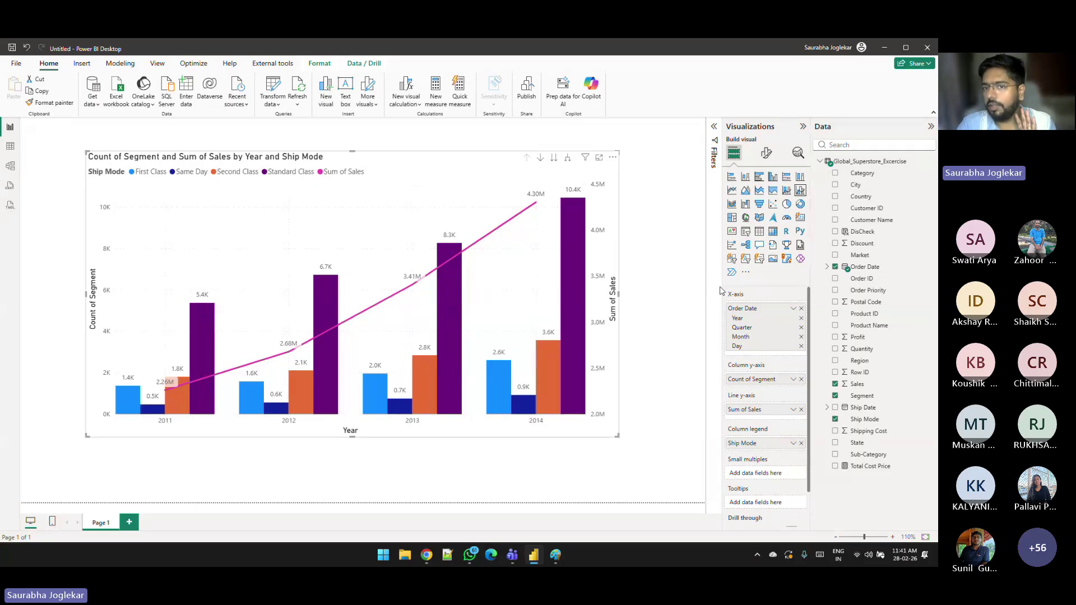
Step: Convert the visual to a ribbon chart, try Ship Mode on the X-axis, and set it back to Order Date with Ship Mode as legend
{"action": "left_click", "coordinate": [735, 206]}
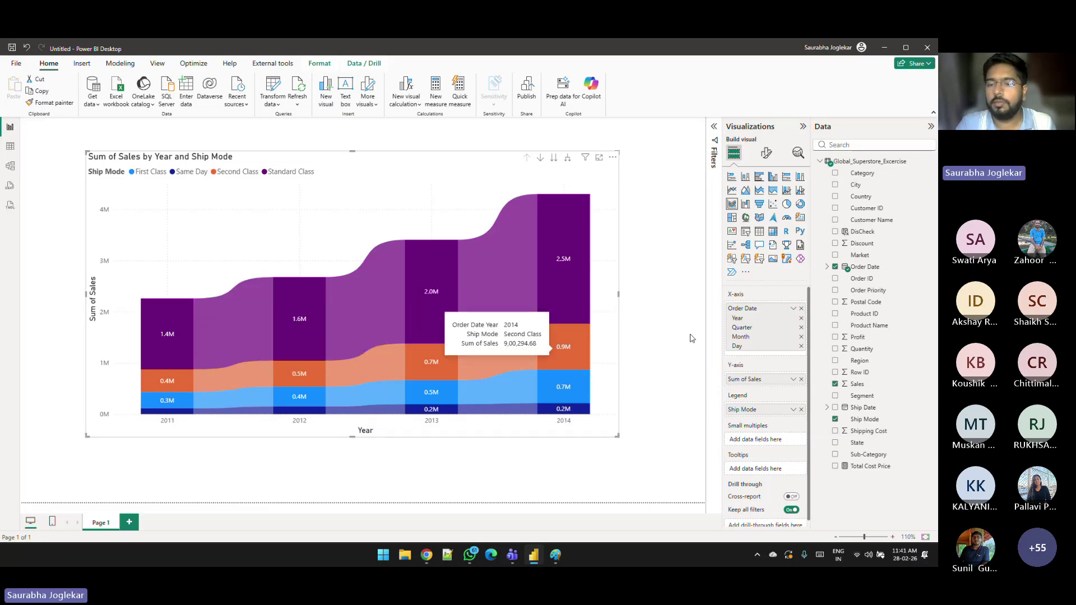
{"action": "left_click", "coordinate": [801, 410]}
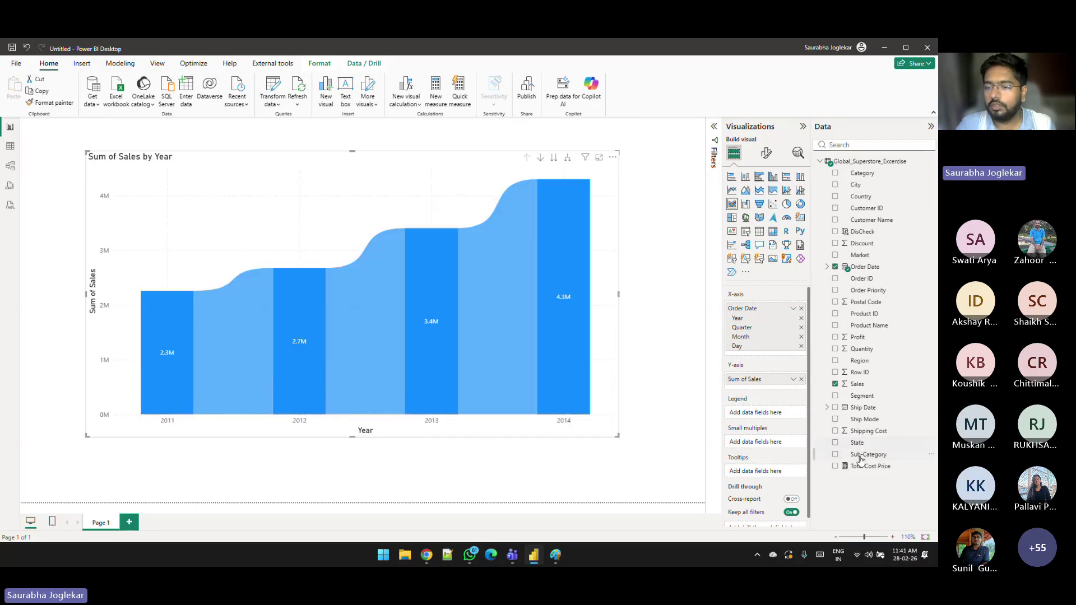
{"action": "left_click_drag", "start_coordinate": [864, 421], "coordinate": [763, 308]}
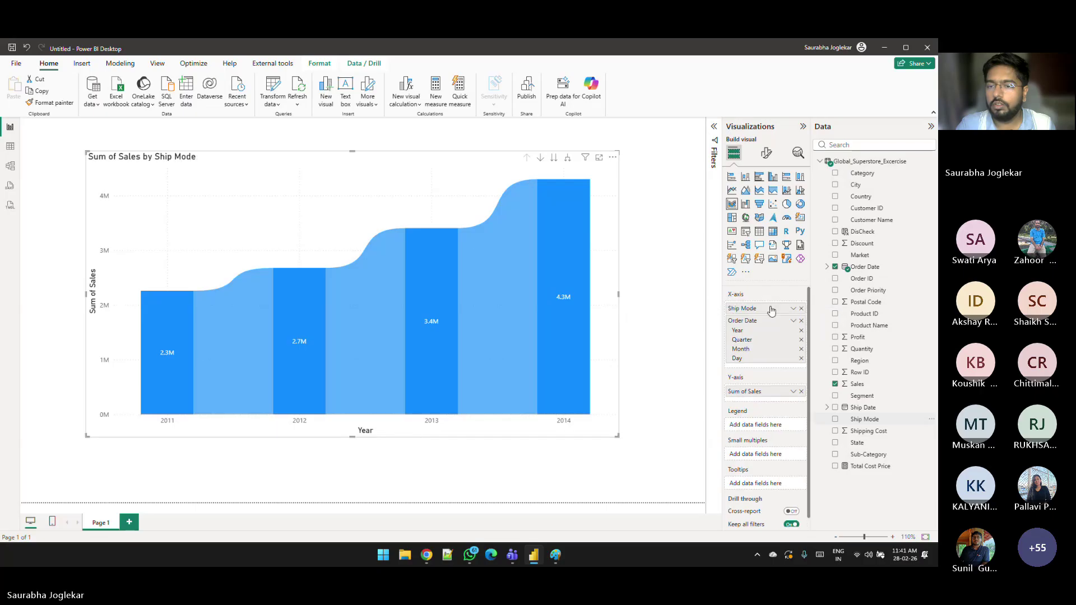
{"action": "left_click", "coordinate": [801, 320]}
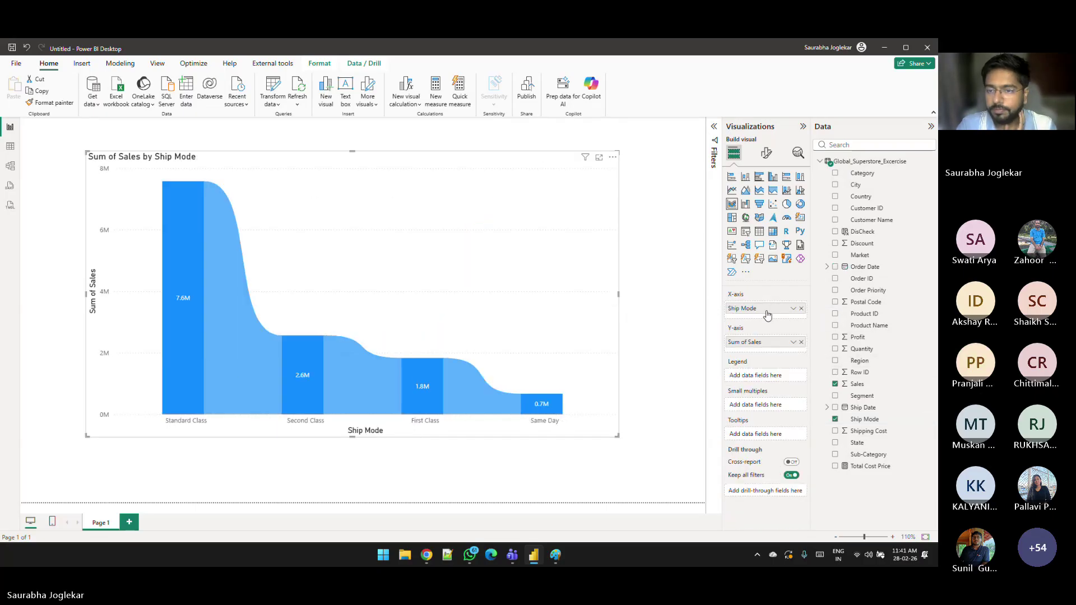
{"action": "left_click_drag", "start_coordinate": [762, 309], "coordinate": [753, 374]}
{"action": "left_click_drag", "start_coordinate": [869, 264], "coordinate": [759, 306]}
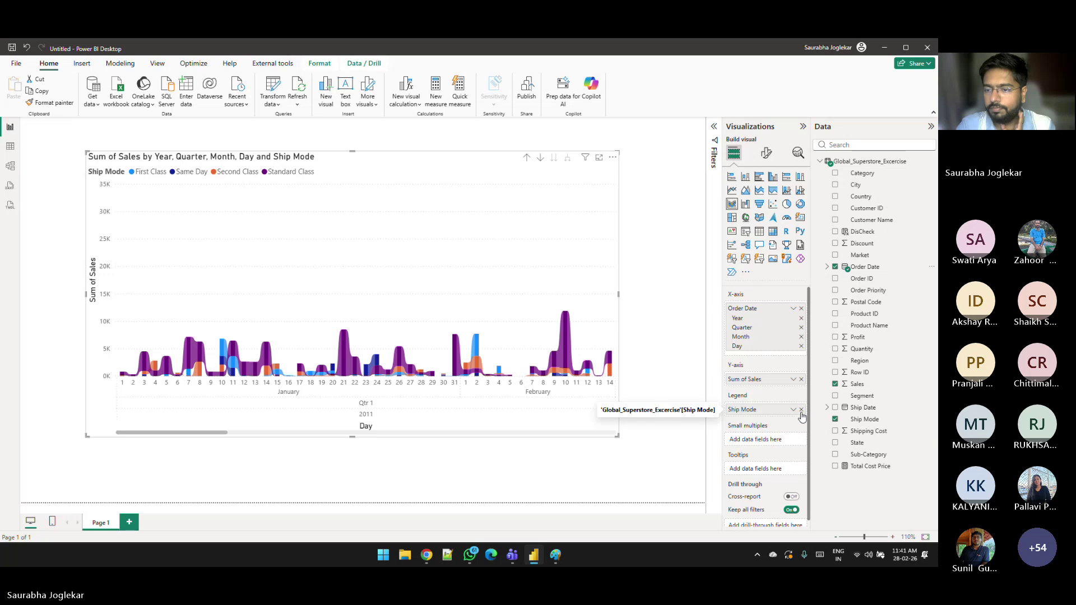
Step: Replace Order Date with Segment on the ribbon chart's X-axis, trying Segment as legend before setting the legend to Ship Mode
{"action": "left_click_drag", "start_coordinate": [862, 395], "coordinate": [774, 414]}
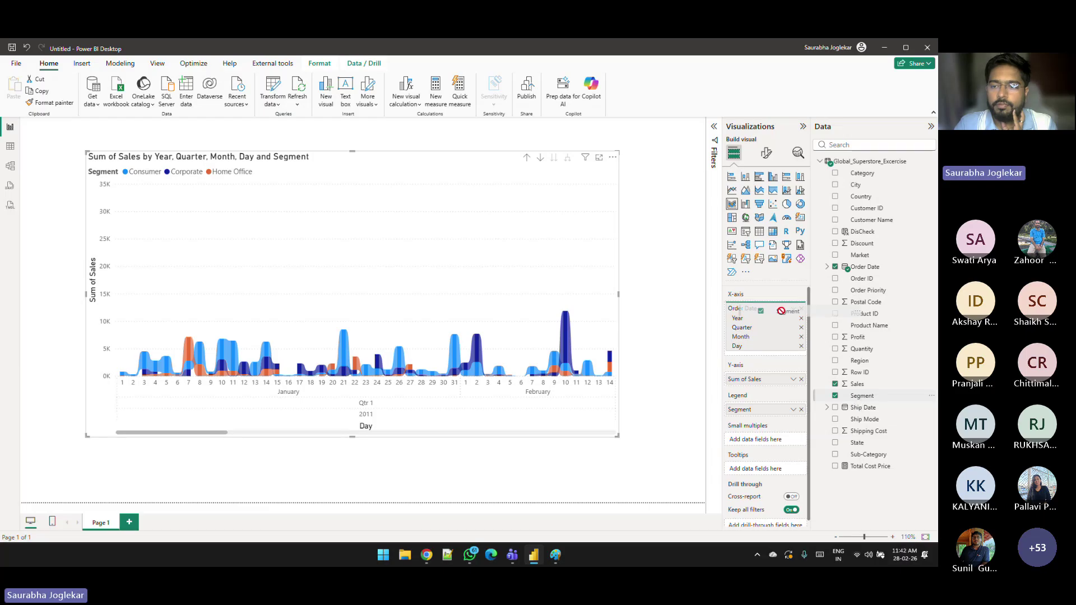
{"action": "left_click_drag", "start_coordinate": [858, 397], "coordinate": [776, 310]}
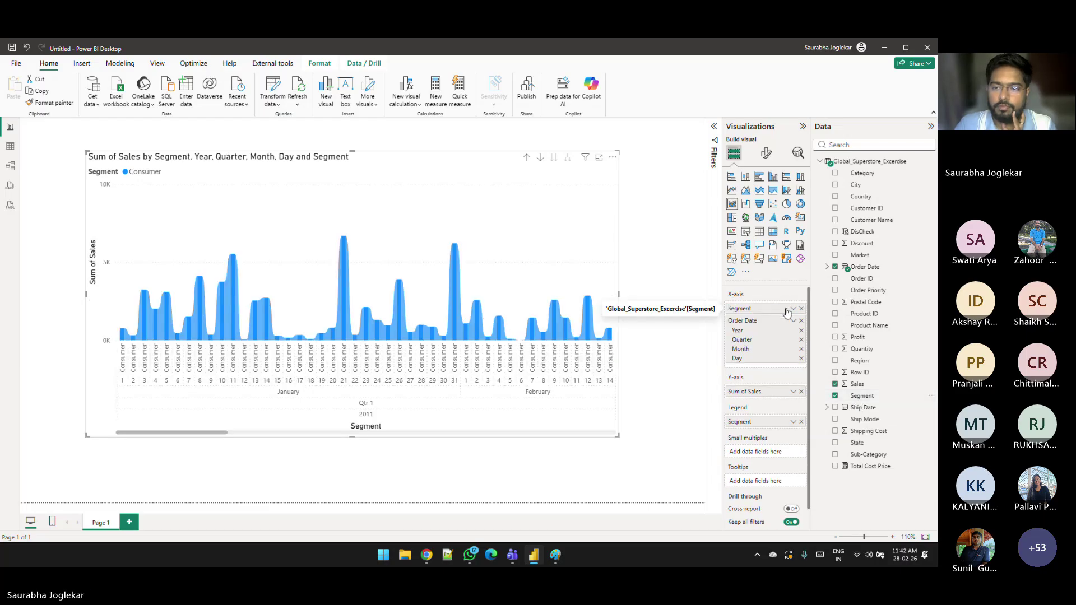
{"action": "left_click", "coordinate": [802, 321]}
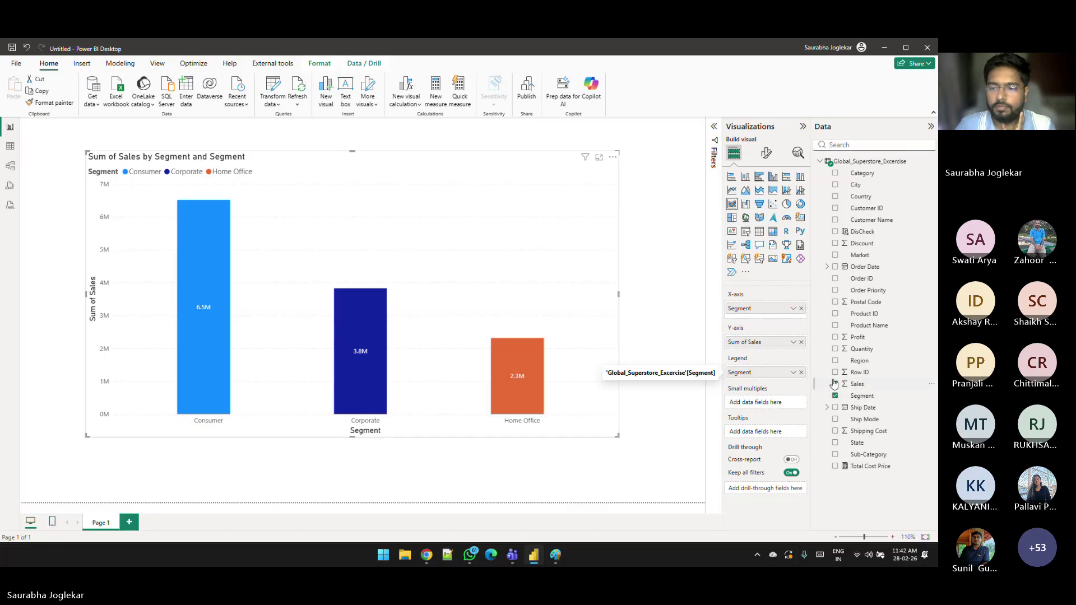
{"action": "left_click_drag", "start_coordinate": [865, 420], "coordinate": [766, 375]}
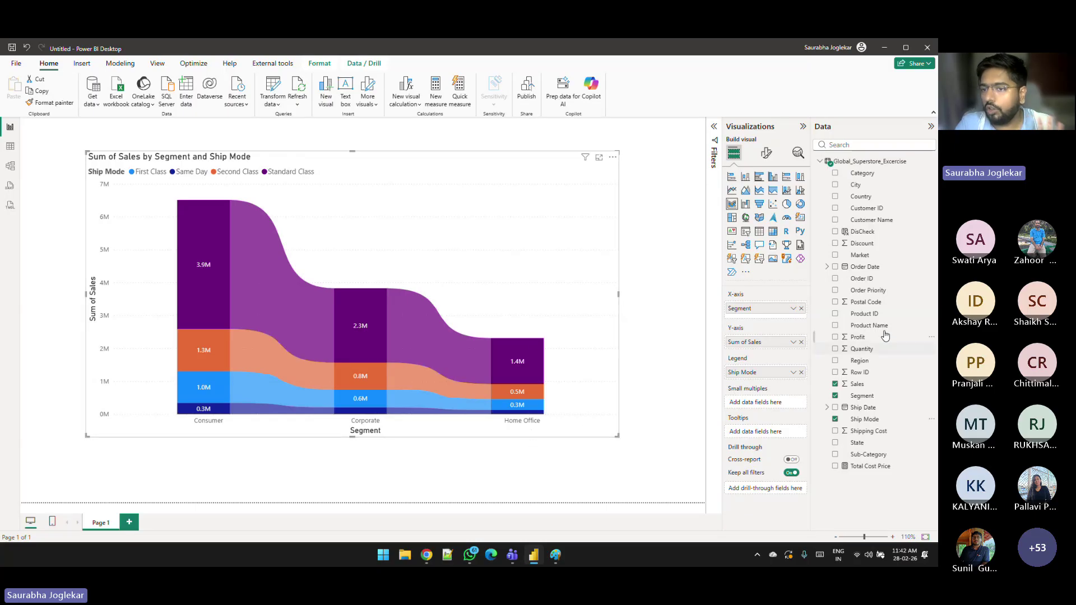
Step: Replace Segment with Category in the ribbon chart and compare it with a stacked bar chart, ending on the ribbon chart
{"action": "left_click_drag", "start_coordinate": [862, 174], "coordinate": [611, 287]}
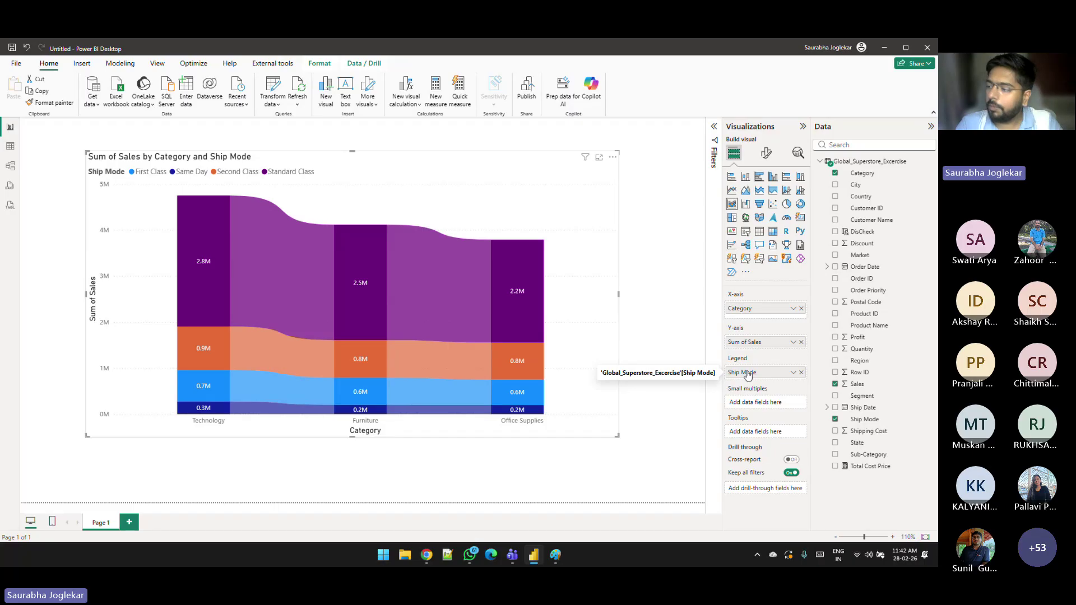
{"action": "left_click", "coordinate": [733, 177]}
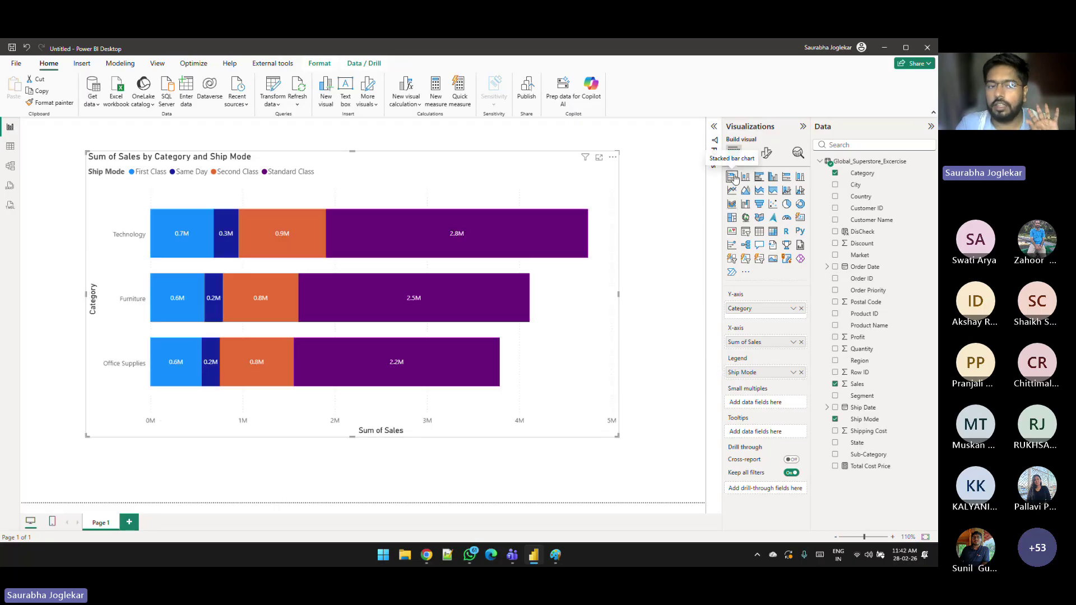
{"action": "left_click", "coordinate": [732, 205]}
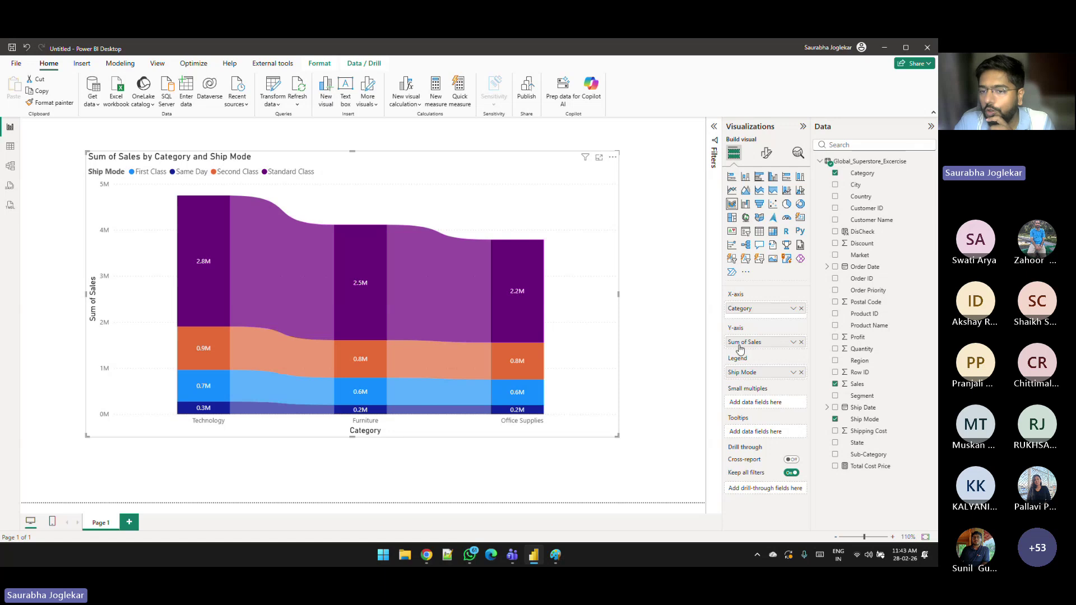
Step: Replace Category with the Order Date hierarchy on the ribbon chart's X-axis
{"action": "left_click_drag", "start_coordinate": [865, 268], "coordinate": [799, 329]}
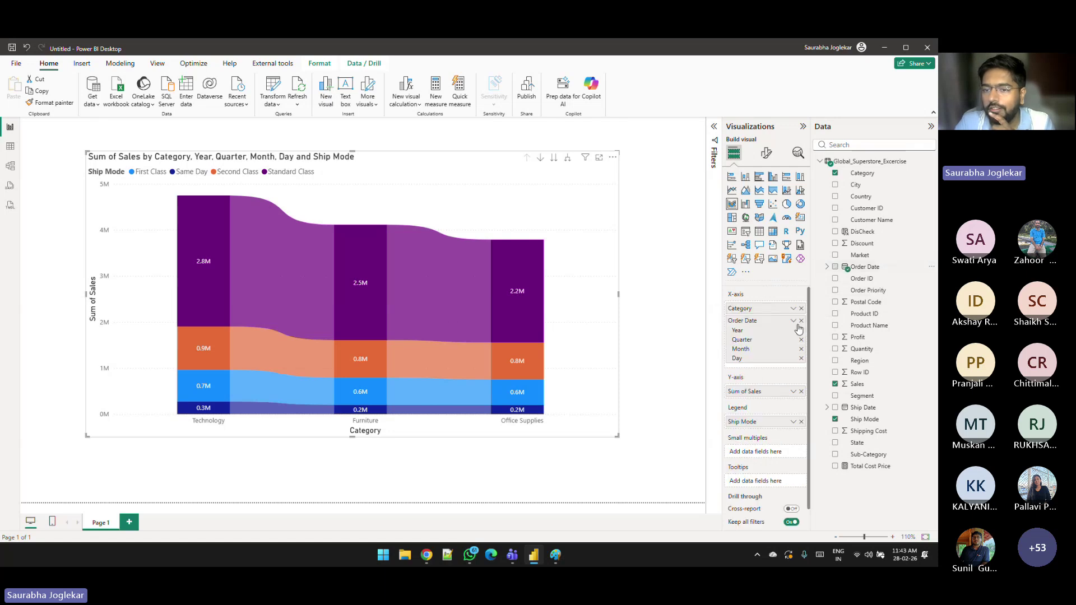
{"action": "left_click", "coordinate": [802, 308]}
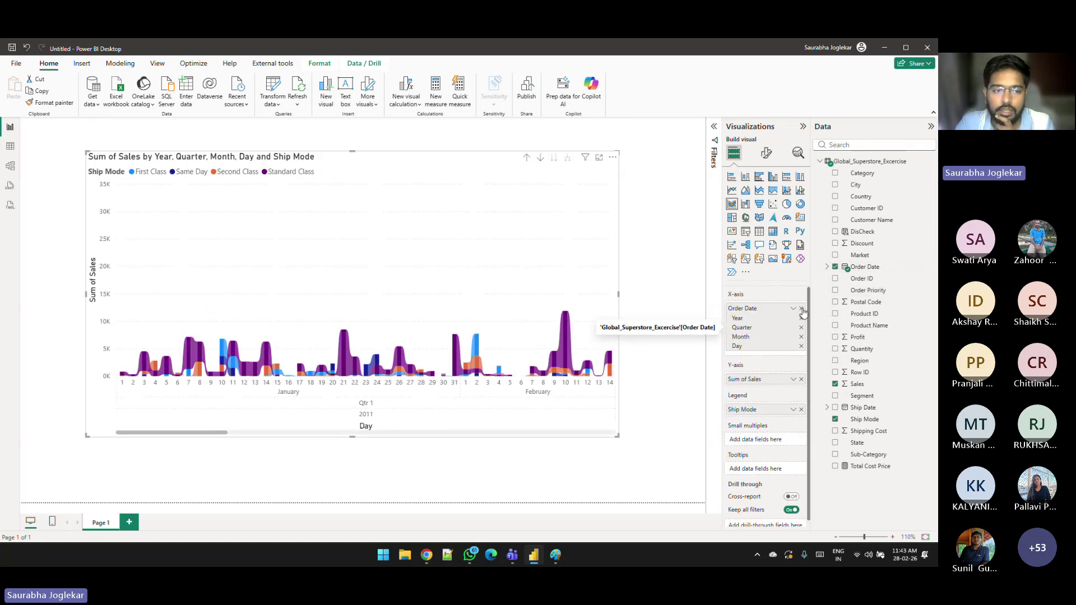
Step: Try reducing the Order Date hierarchy to Year by removing Day, Month and Quarter, and undo the removals
{"action": "left_click", "coordinate": [801, 346]}
{"action": "left_click", "coordinate": [801, 336]}
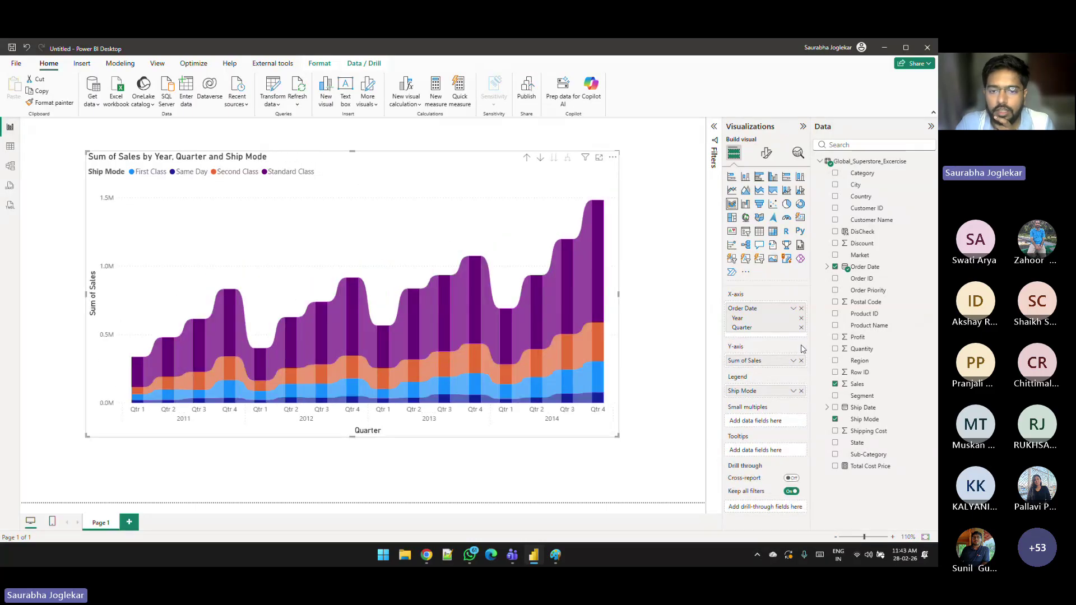
{"action": "left_click", "coordinate": [801, 327]}
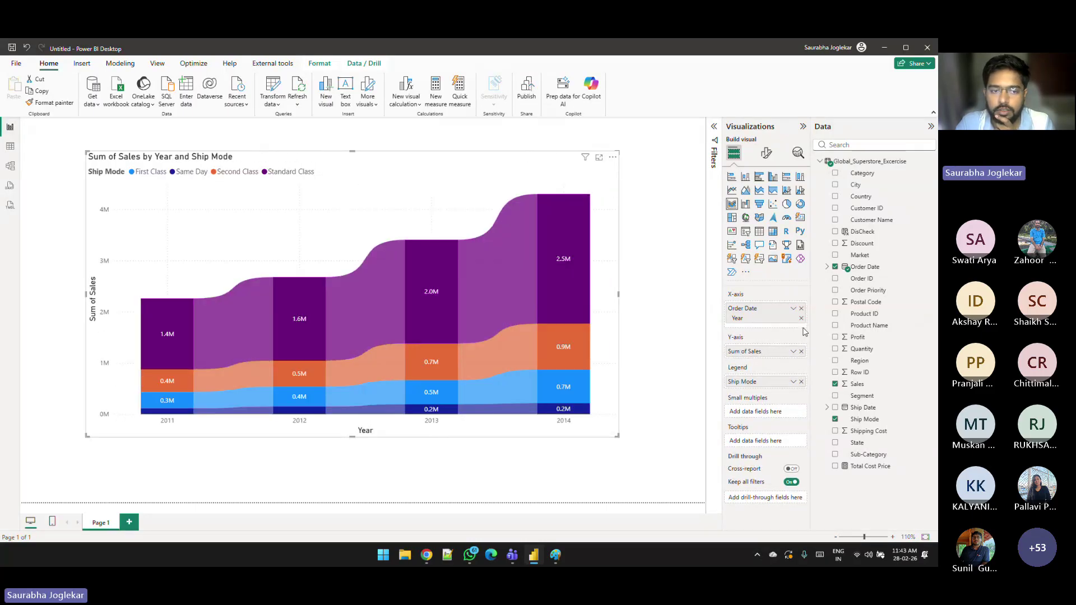
{"action": "key", "text": "ctrl+z"}
{"action": "key", "text": "ctrl+z"}
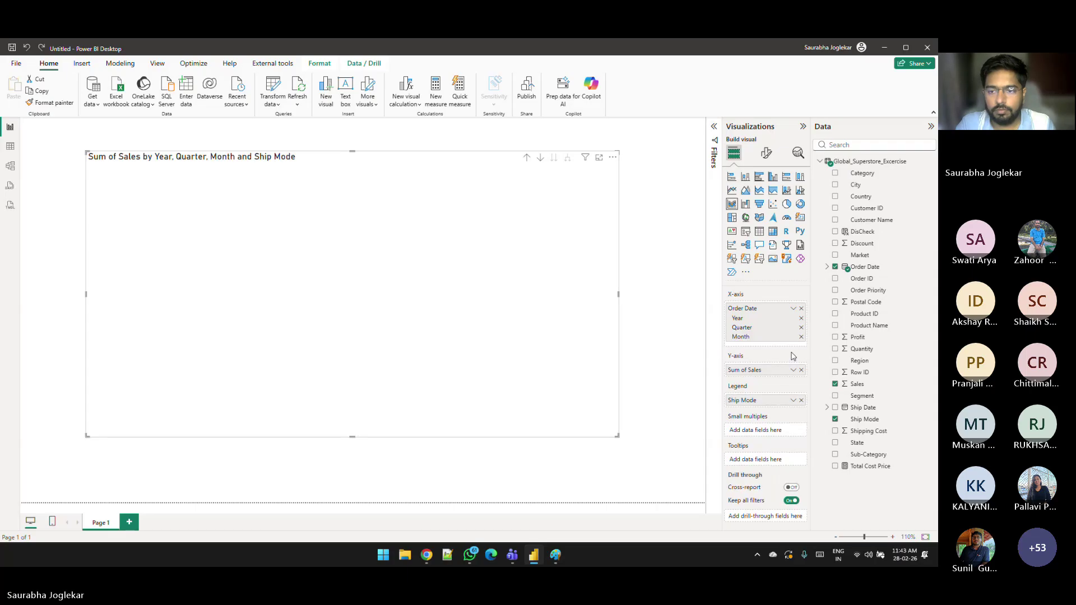
{"action": "key", "text": "ctrl+z"}
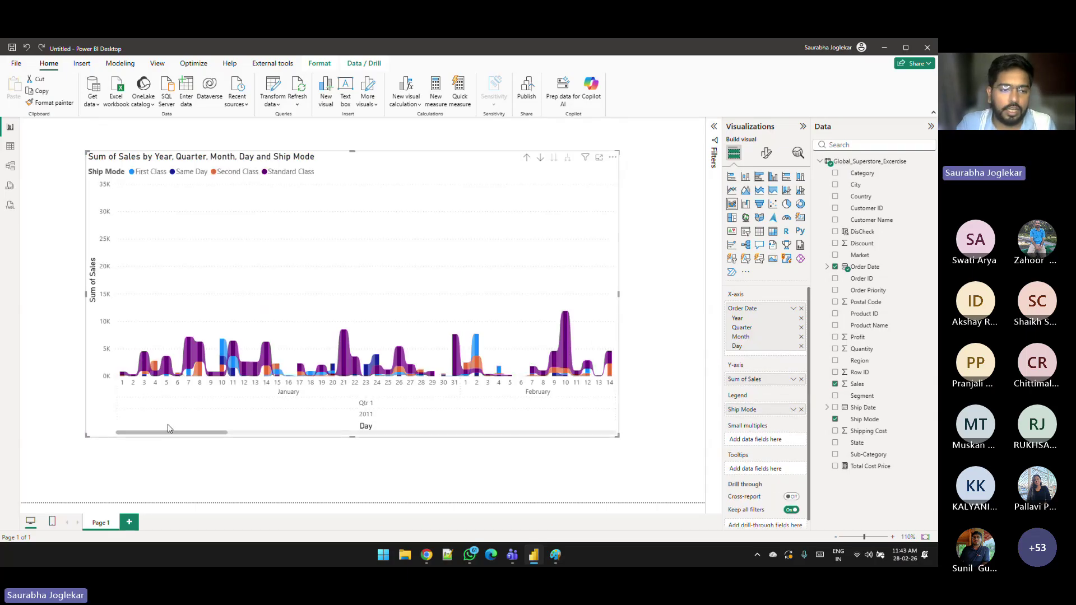
Step: Examine the daily sales ribbons from March through June 2011 and compare them with a stacked column chart, returning to the ribbon chart
{"action": "left_click_drag", "start_coordinate": [168, 432], "coordinate": [317, 440]}
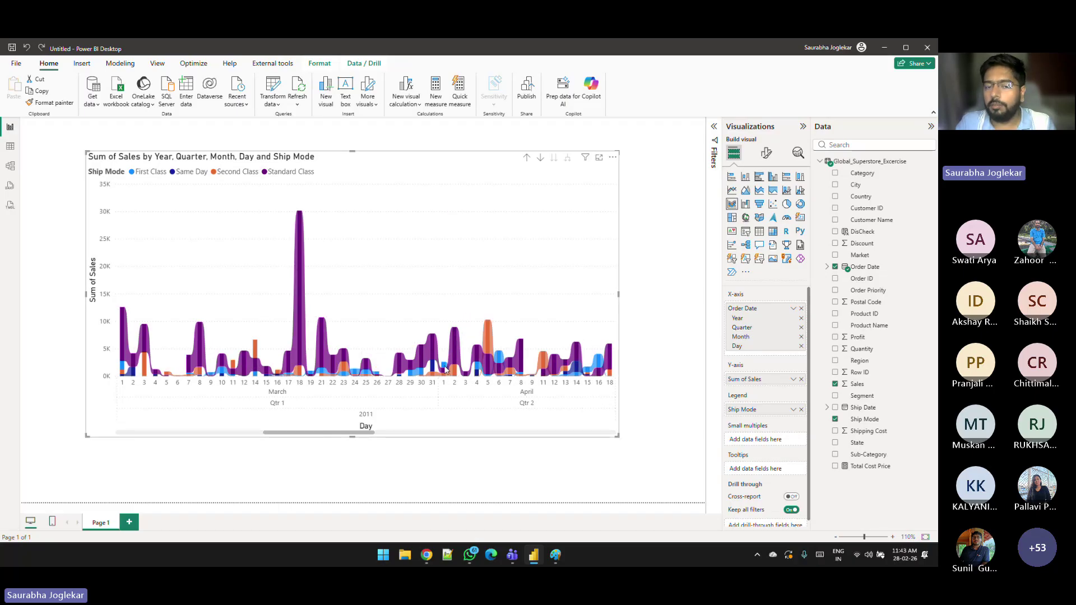
{"action": "mouse_move", "coordinate": [442, 375]}
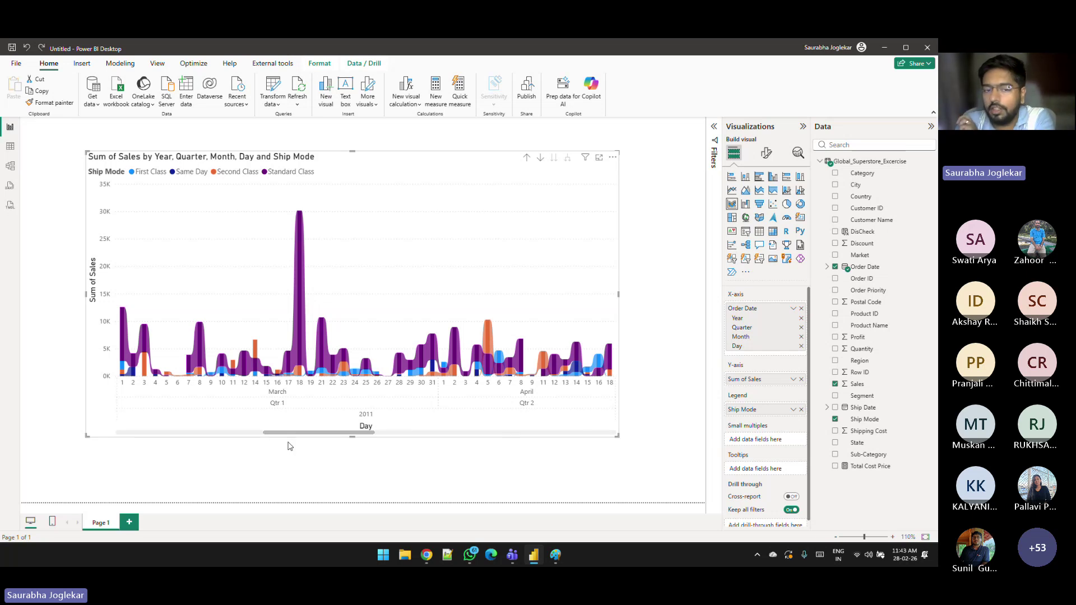
{"action": "left_click_drag", "start_coordinate": [361, 433], "coordinate": [513, 446]}
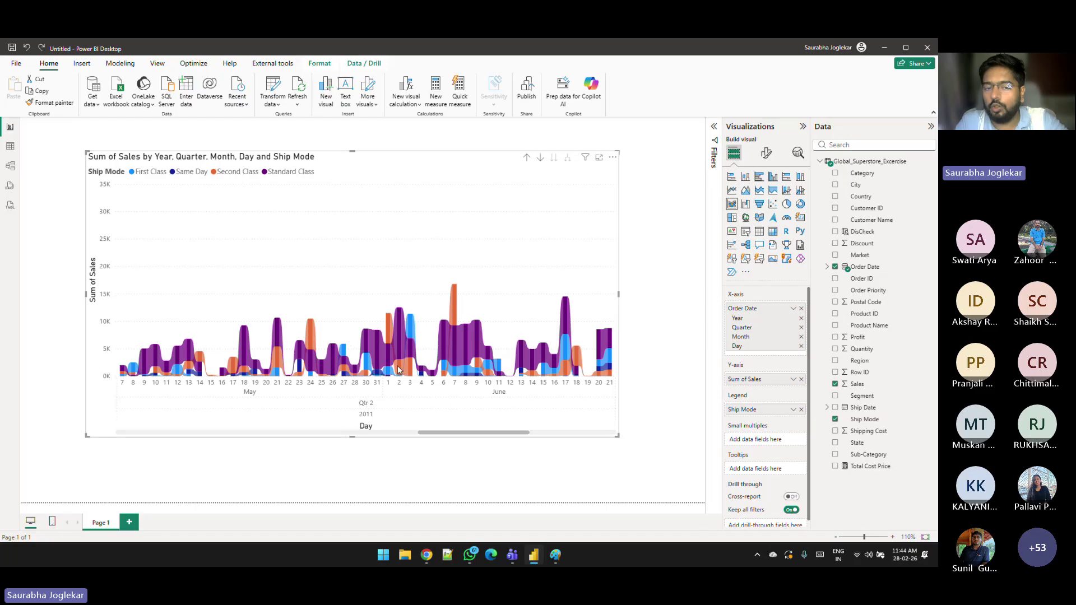
{"action": "mouse_move", "coordinate": [396, 369]}
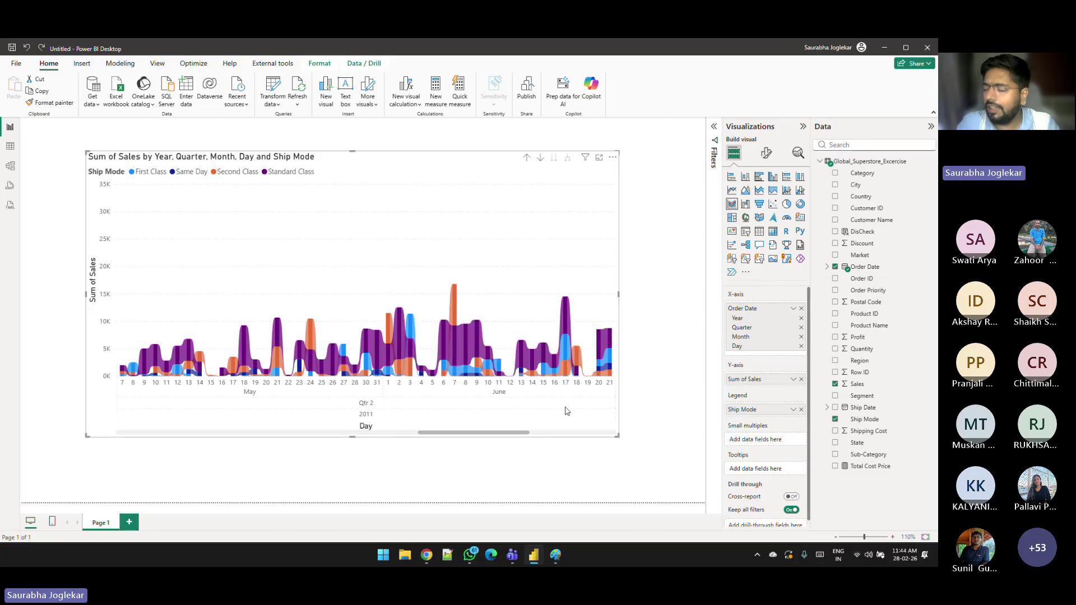
{"action": "left_click", "coordinate": [745, 177]}
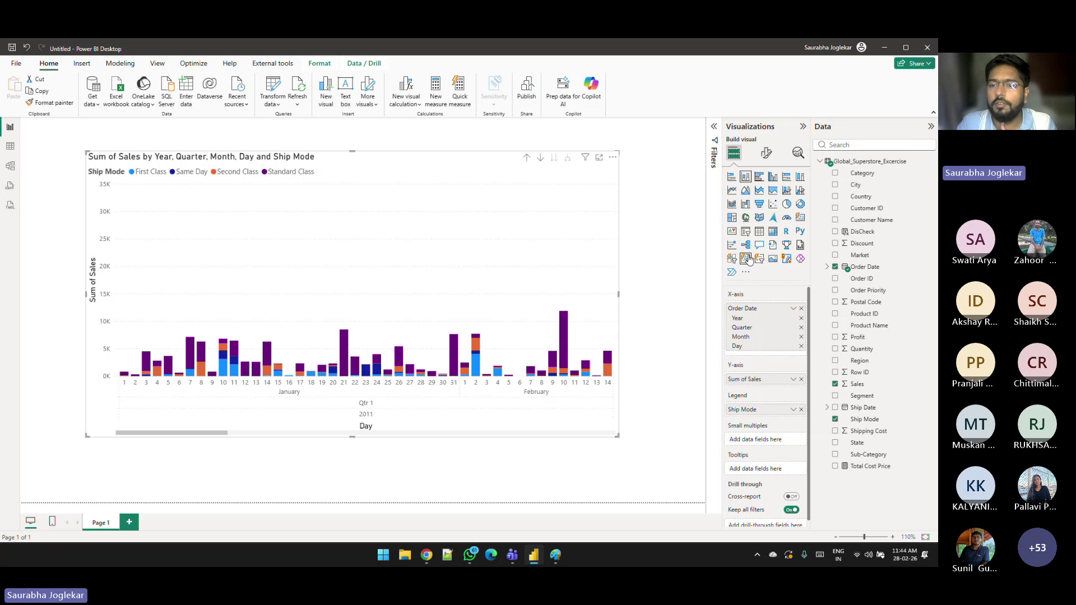
{"action": "left_click", "coordinate": [732, 204]}
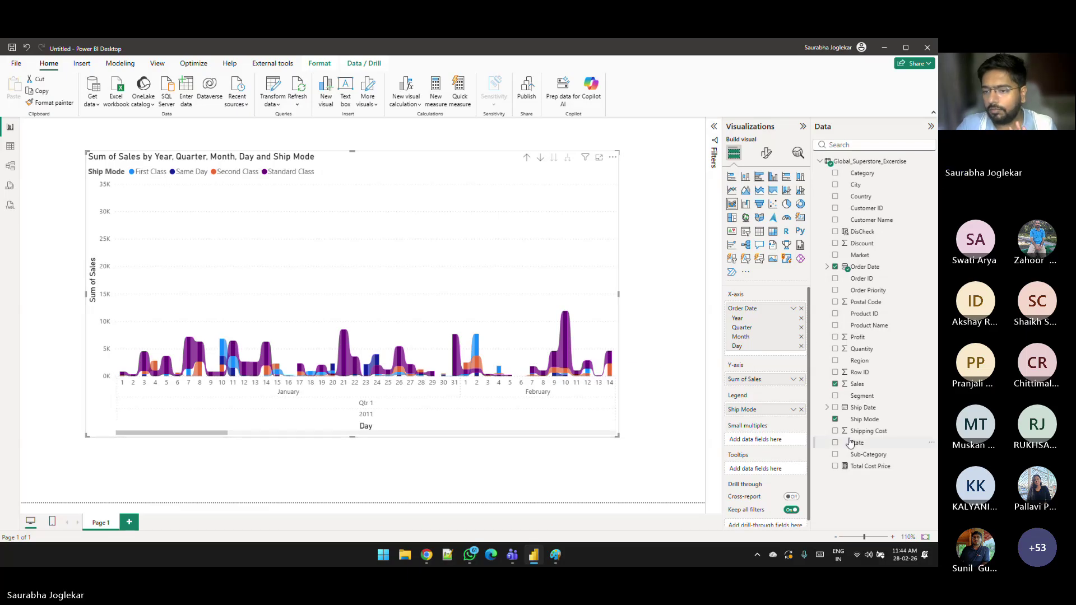
Step: Replace Order Date with Category on the X-axis and compare the stacked column and ribbon charts, ending on the ribbon chart
{"action": "left_click_drag", "start_coordinate": [860, 174], "coordinate": [771, 309]}
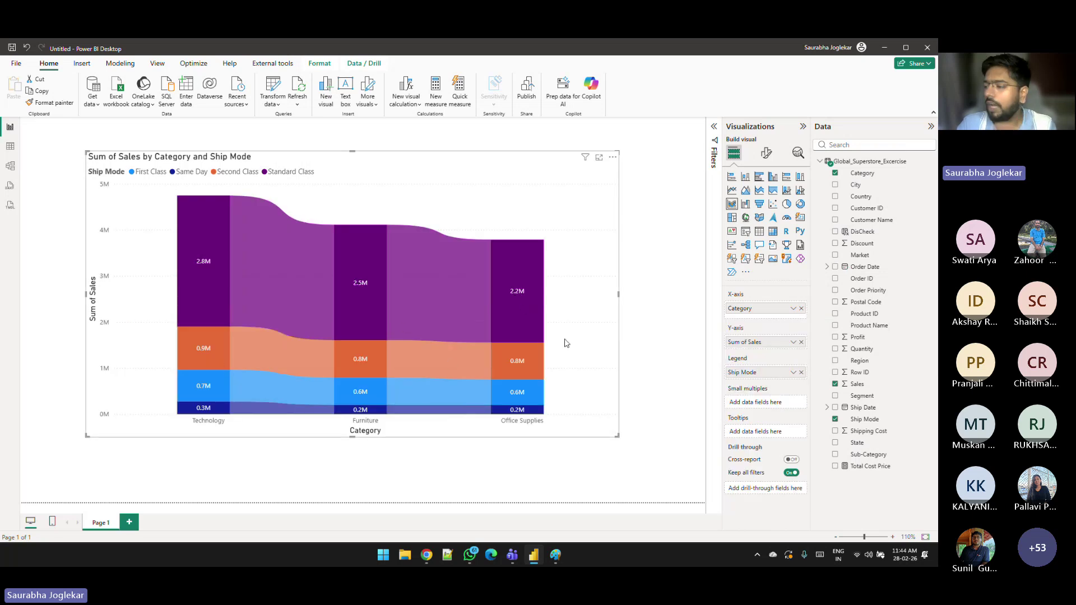
{"action": "left_click", "coordinate": [746, 178]}
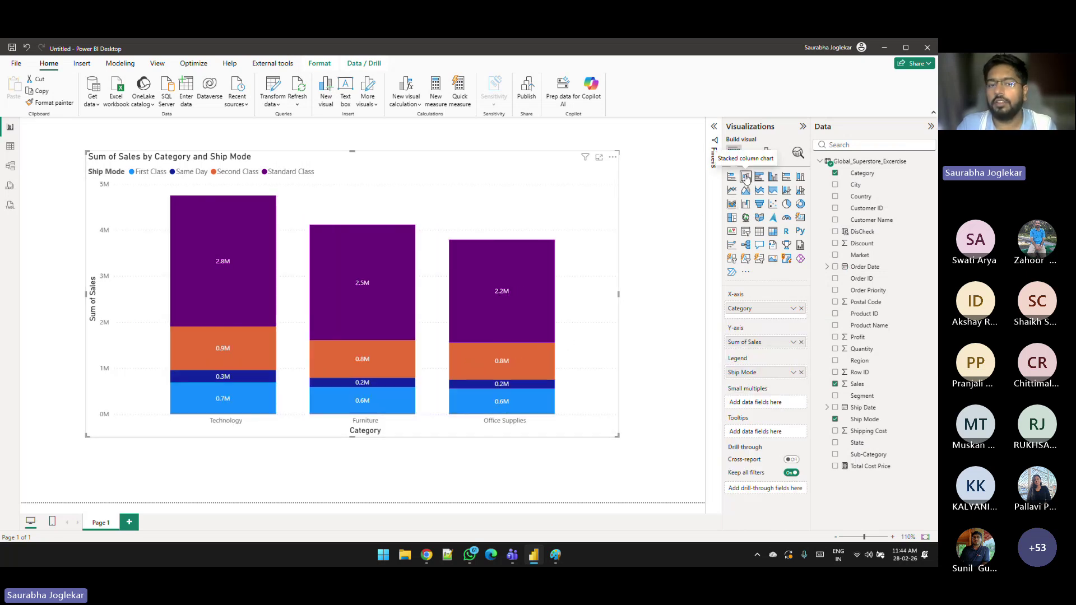
{"action": "left_click", "coordinate": [732, 205]}
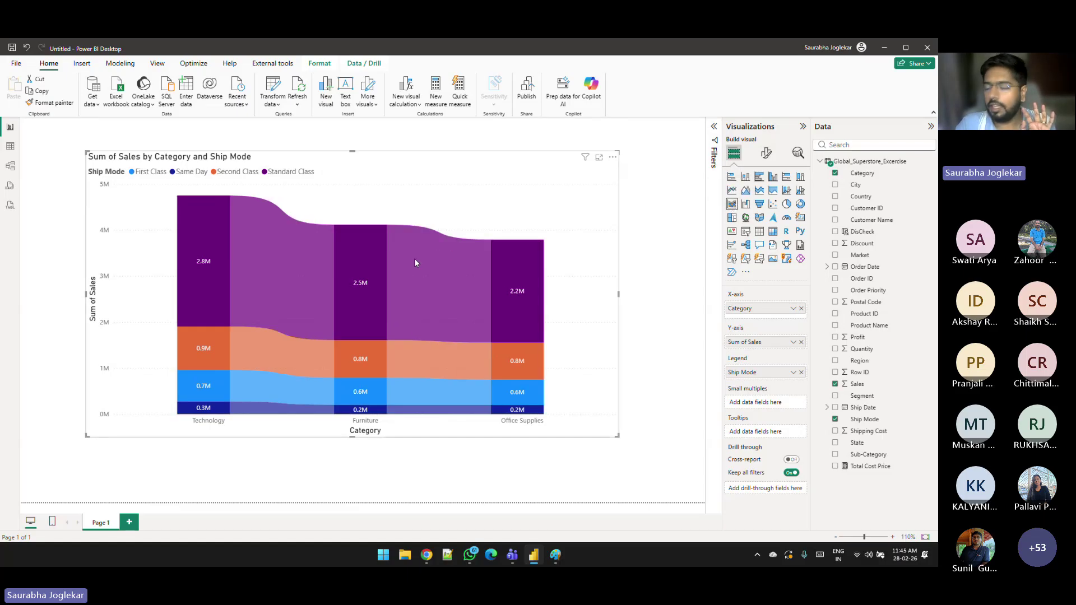
Step: Convert the ribbon chart to a waterfall chart and inspect the ship mode breakdown between Technology, Furniture and Office Supplies
{"action": "mouse_move", "coordinate": [454, 367]}
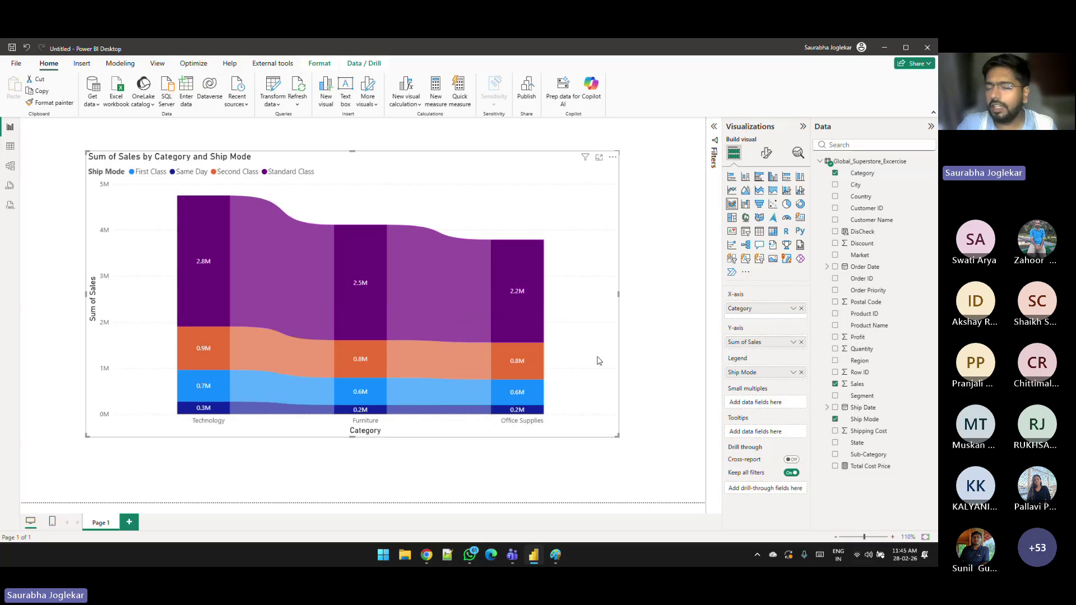
{"action": "left_click", "coordinate": [746, 208]}
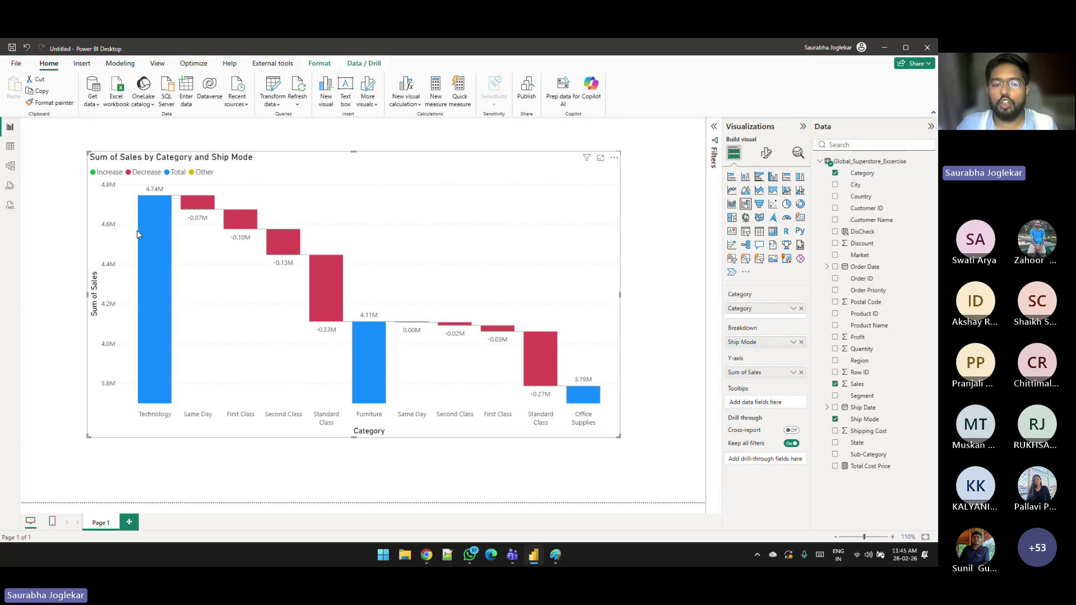
{"action": "mouse_move", "coordinate": [173, 192]}
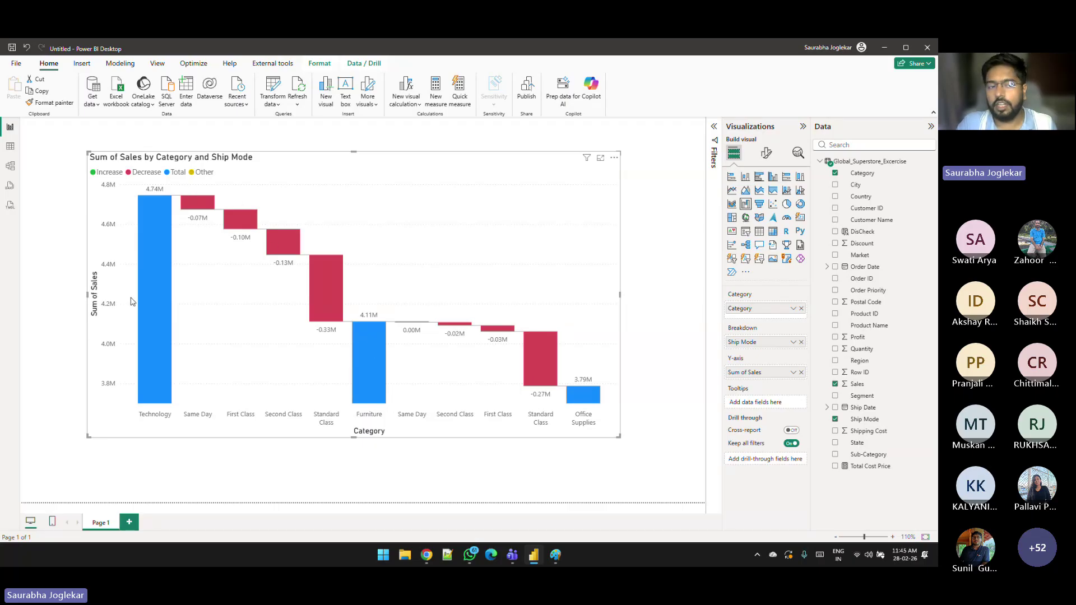
{"action": "mouse_move", "coordinate": [385, 373]}
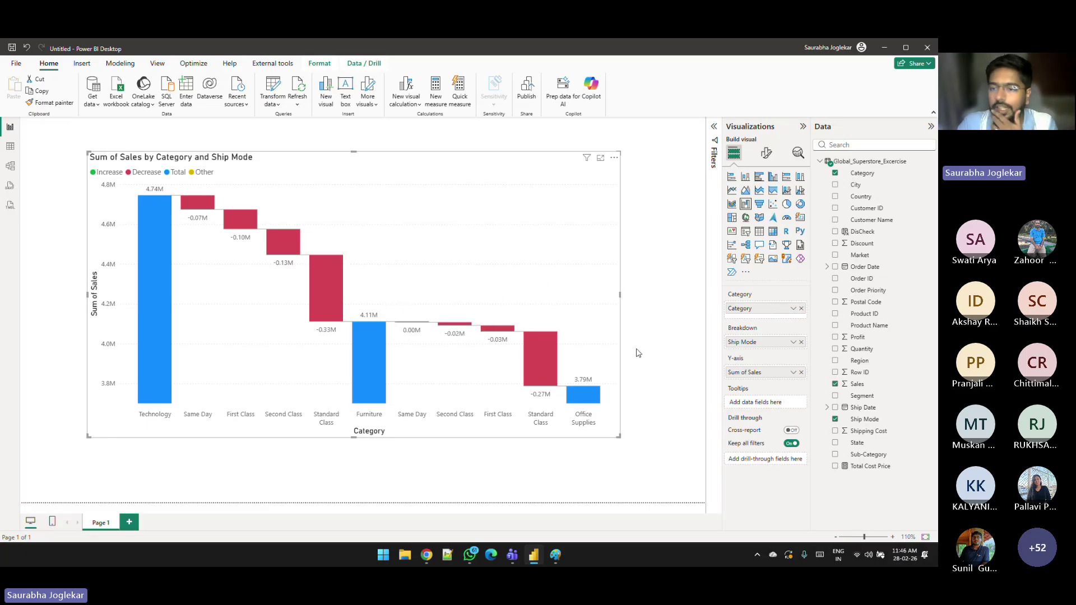
Step: Try State as the waterfall's category and view it as a stacked column chart, returning to Category and the waterfall chart
{"action": "left_click_drag", "start_coordinate": [848, 443], "coordinate": [768, 308]}
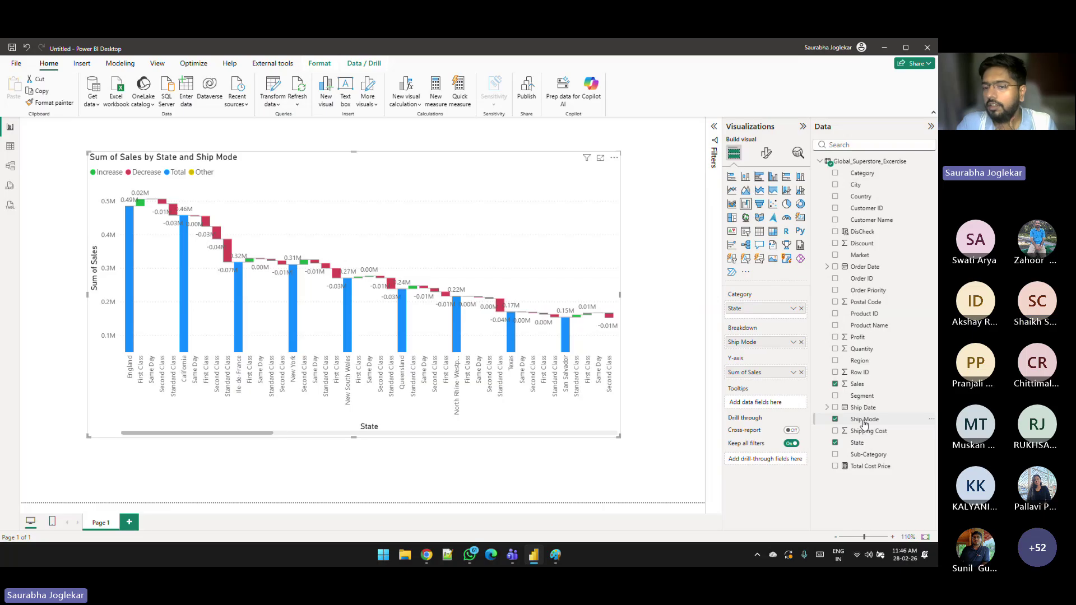
{"action": "left_click", "coordinate": [745, 177]}
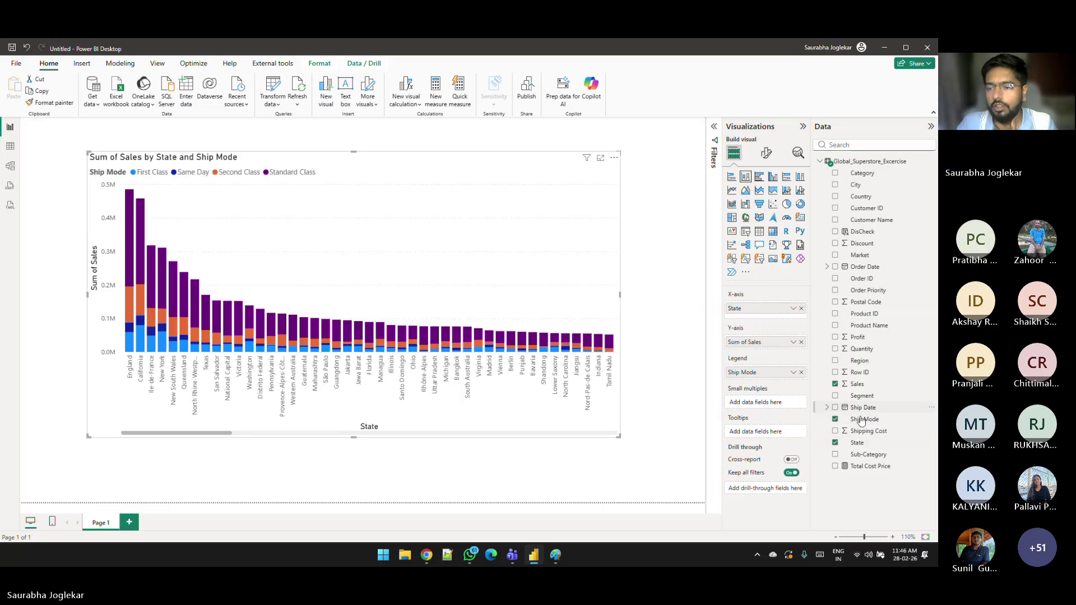
{"action": "left_click_drag", "start_coordinate": [858, 175], "coordinate": [763, 310]}
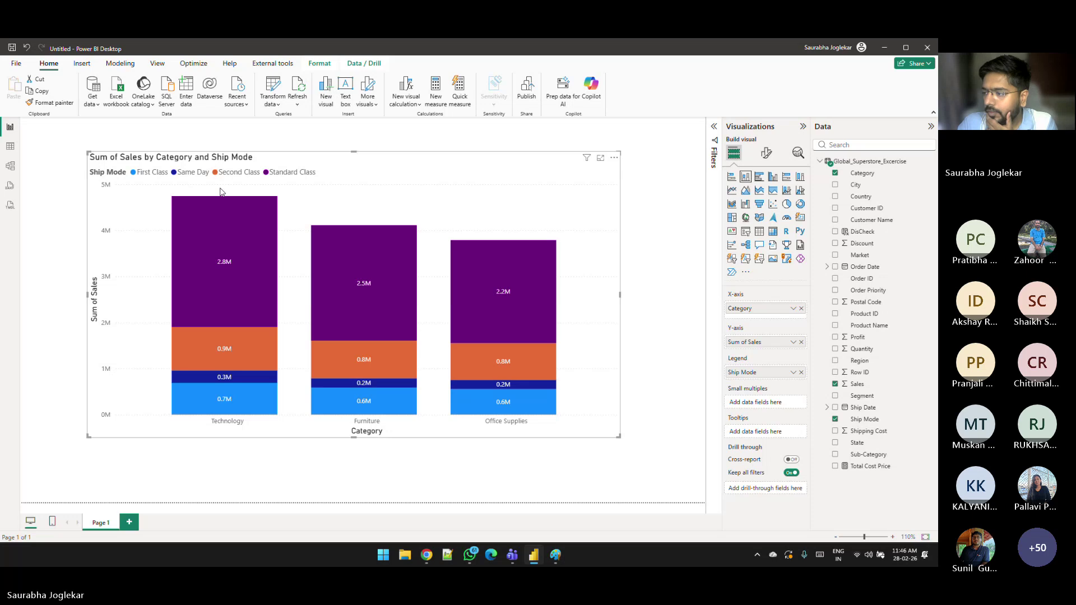
{"action": "left_click", "coordinate": [746, 203]}
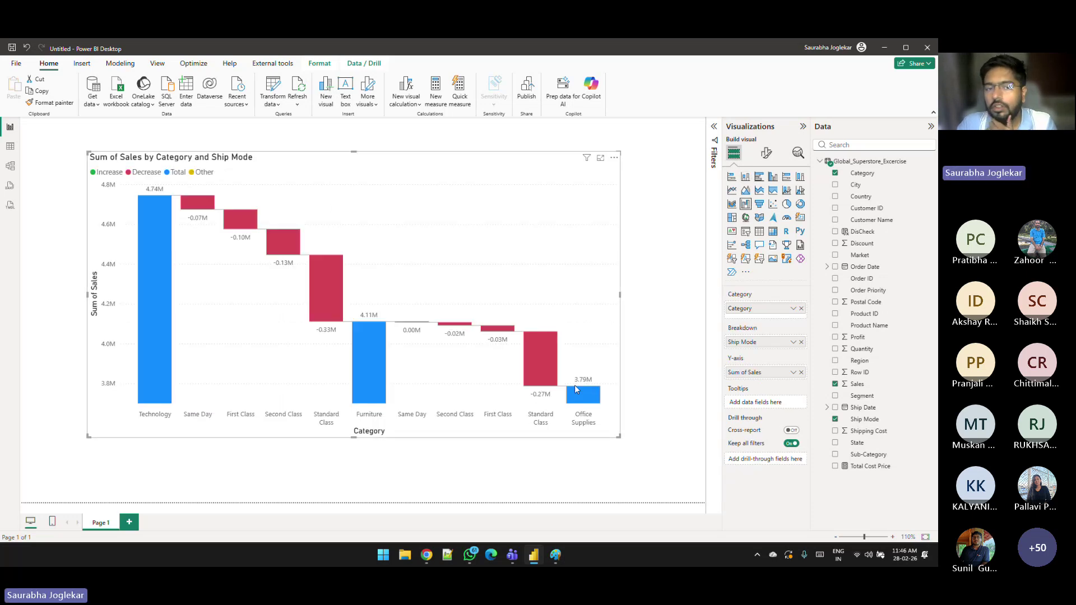
{"action": "mouse_move", "coordinate": [538, 401]}
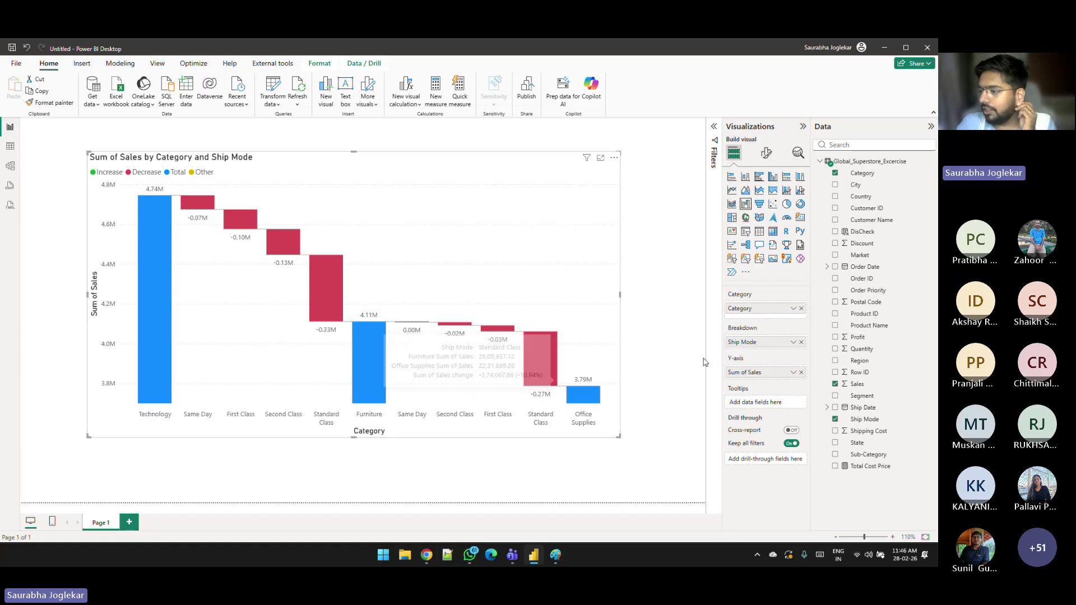
Step: Change the visual to a funnel chart and on to a scatter chart, removing Category and Ship Mode from its Values
{"action": "left_click", "coordinate": [760, 205]}
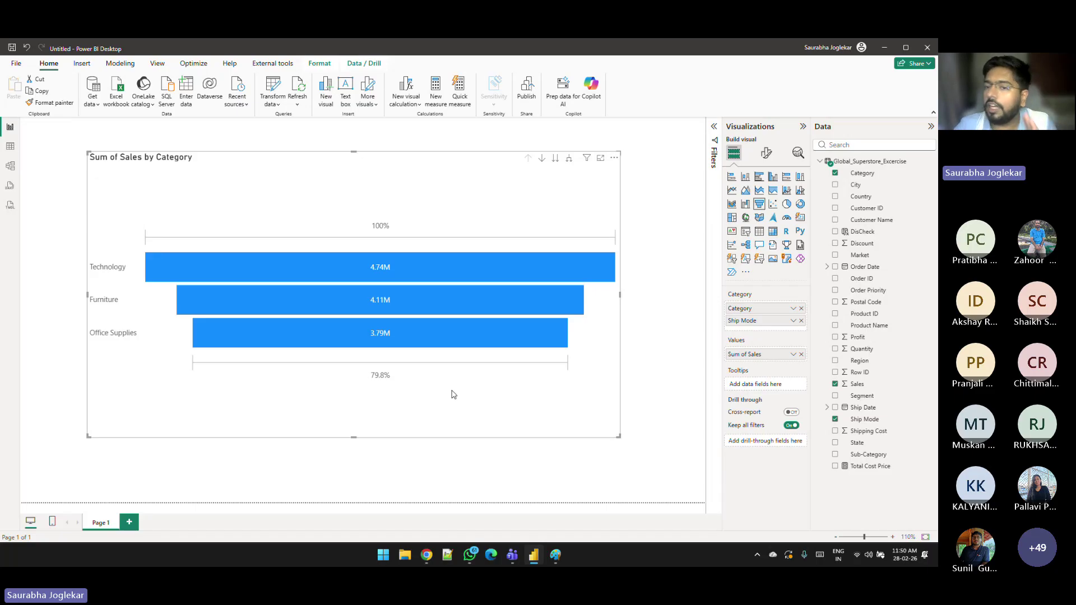
{"action": "left_click", "coordinate": [773, 206]}
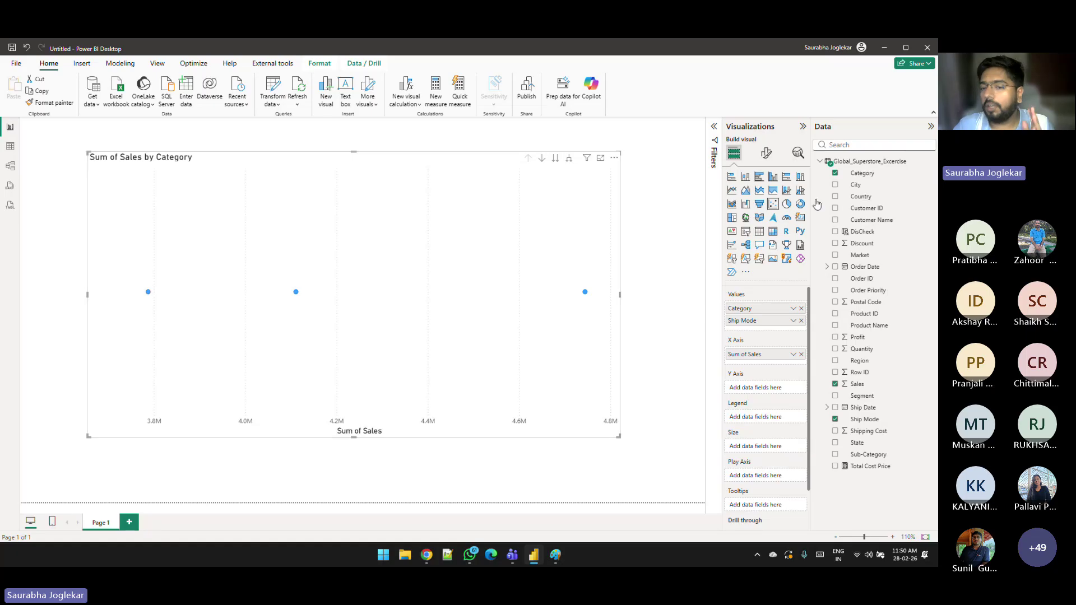
{"action": "left_click", "coordinate": [802, 308]}
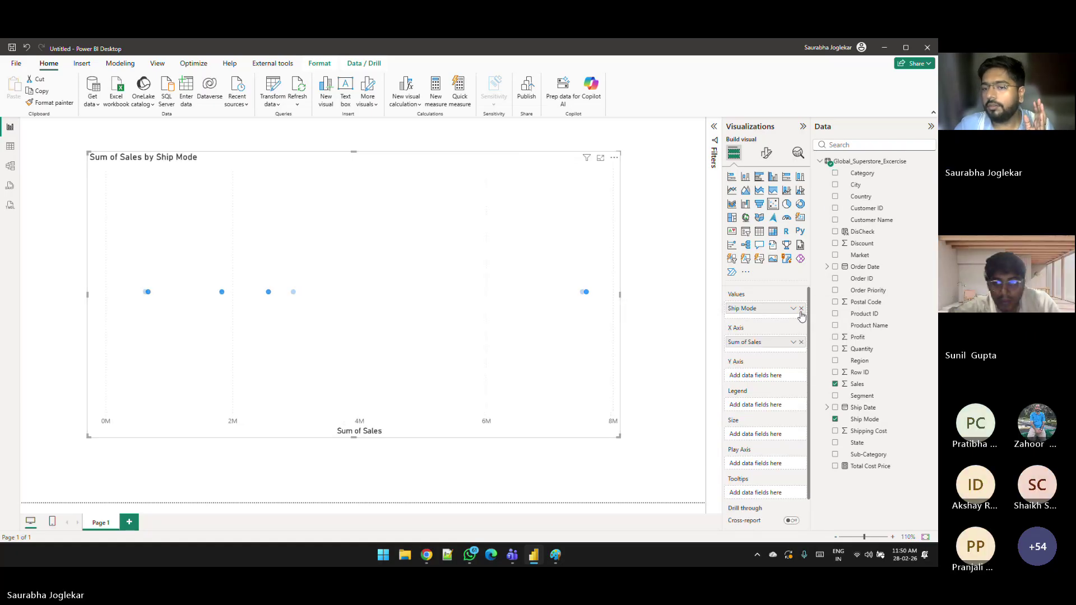
{"action": "left_click", "coordinate": [802, 308]}
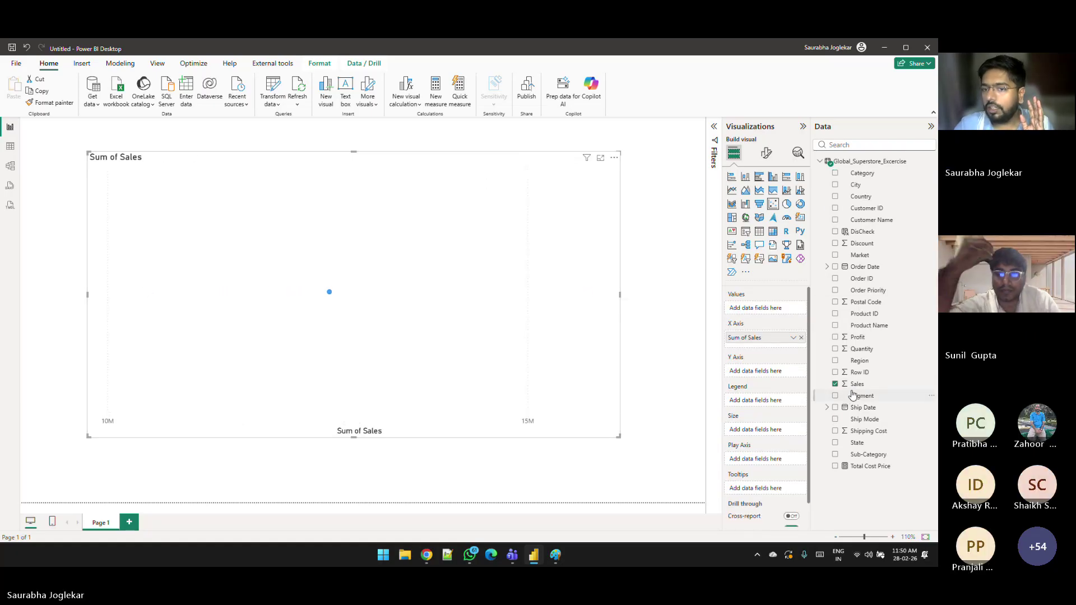
Step: Plot Profit on the scatter chart's Y Axis and use Ship Mode as the legend
{"action": "mouse_move", "coordinate": [862, 395]}
{"action": "left_mouse_down"}
{"action": "mouse_move", "coordinate": [757, 308]}
{"action": "mouse_move", "coordinate": [875, 382]}
{"action": "left_mouse_up"}
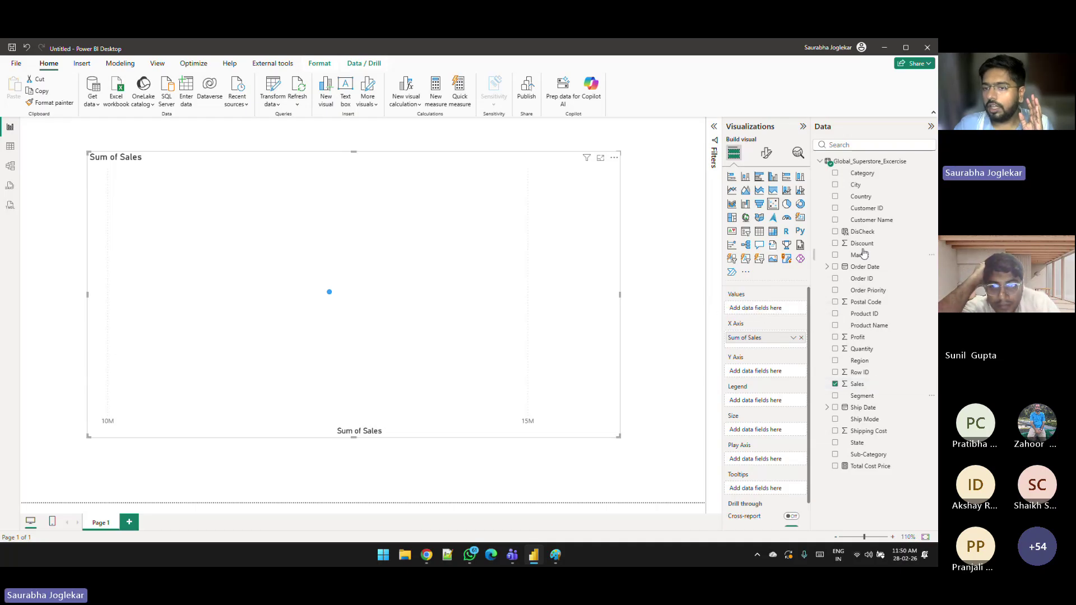
{"action": "left_click_drag", "start_coordinate": [857, 337], "coordinate": [765, 373]}
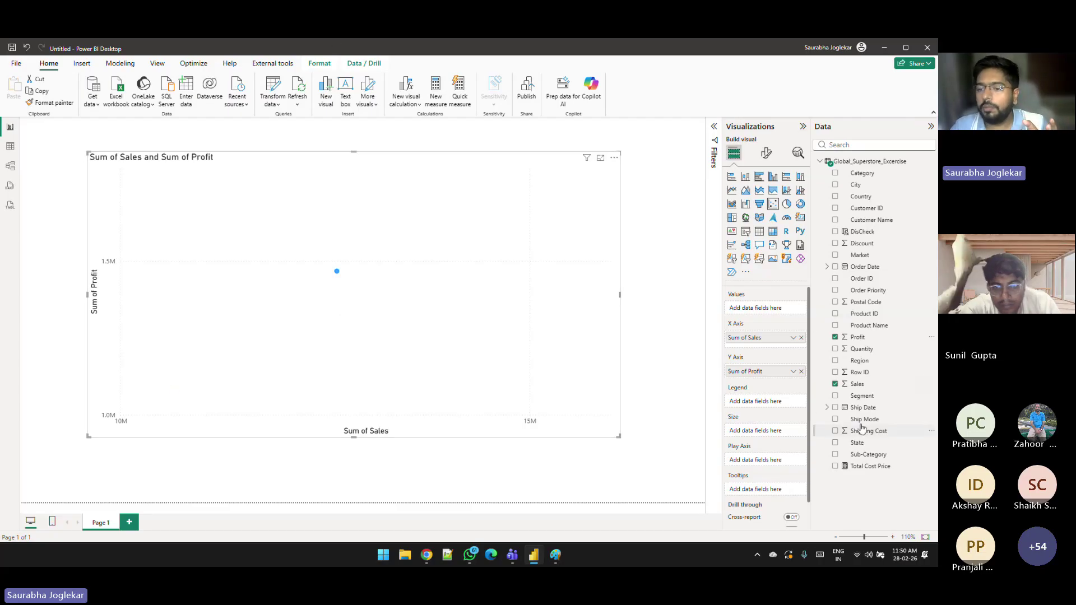
{"action": "left_click_drag", "start_coordinate": [862, 420], "coordinate": [760, 402]}
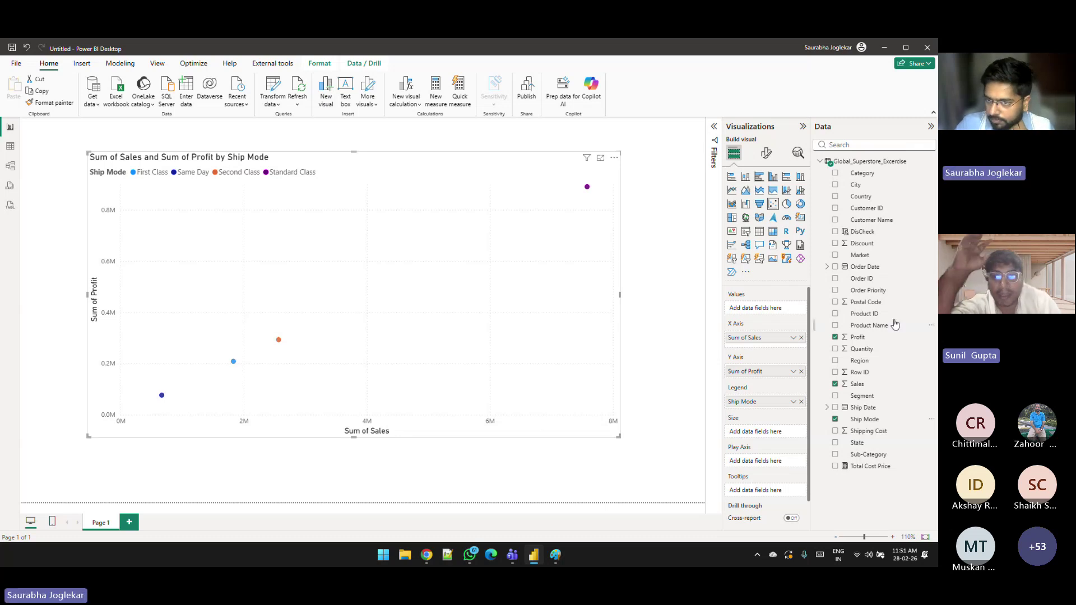
Step: Replace Ship Mode with Order Date in the scatter chart's legend and move Order Date to Values
{"action": "left_click_drag", "start_coordinate": [865, 267], "coordinate": [791, 405]}
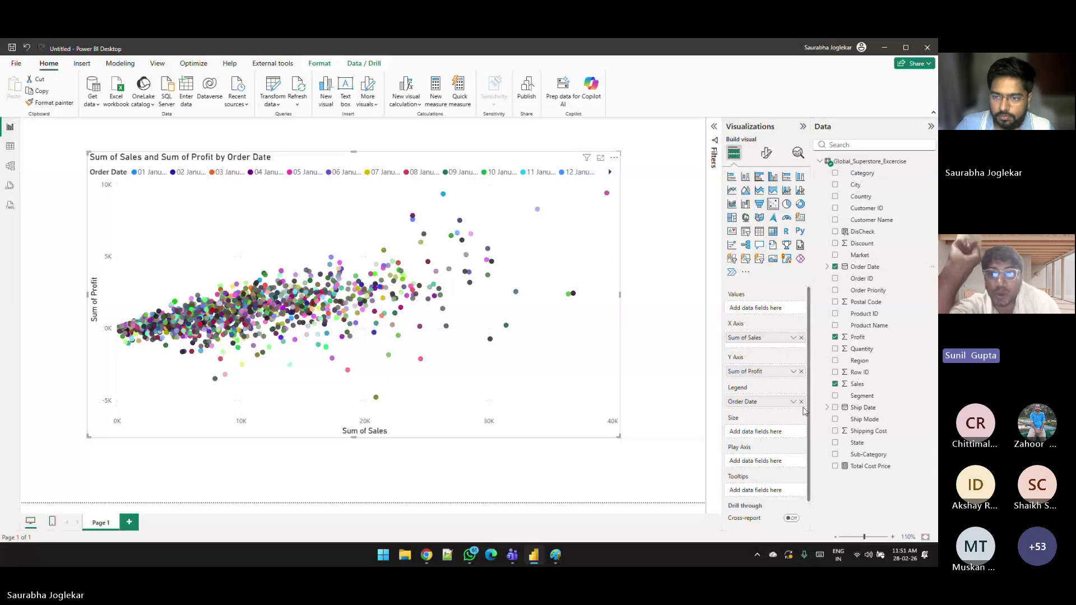
{"action": "left_click_drag", "start_coordinate": [803, 406], "coordinate": [765, 307]}
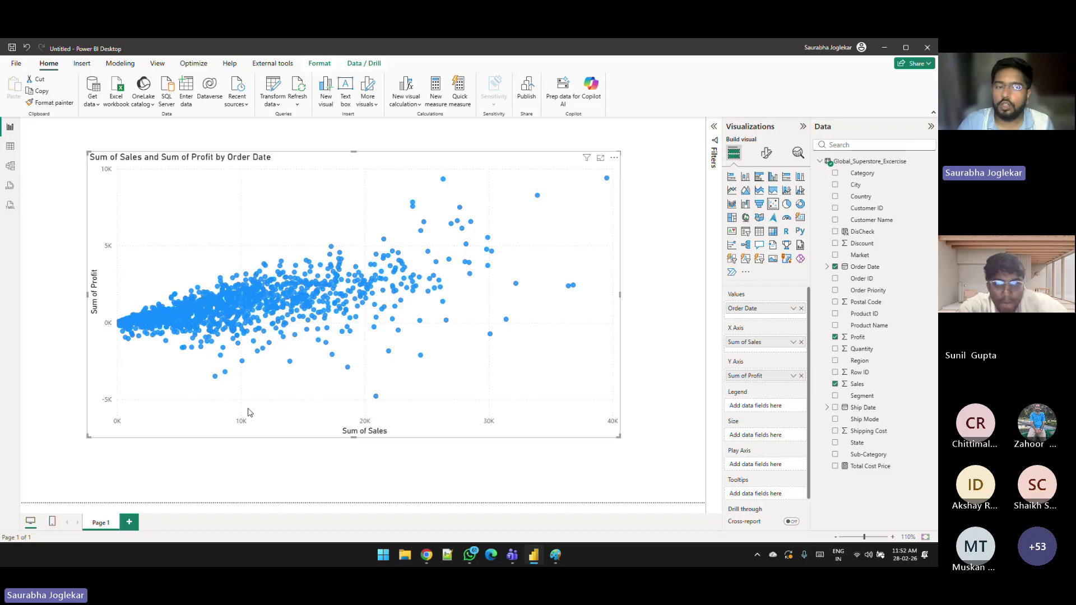
Step: Examine the scatter chart's order date points, comparing the dense cluster with the lowest-profit, highest-profit and highest-sales outliers
{"action": "mouse_move", "coordinate": [150, 333]}
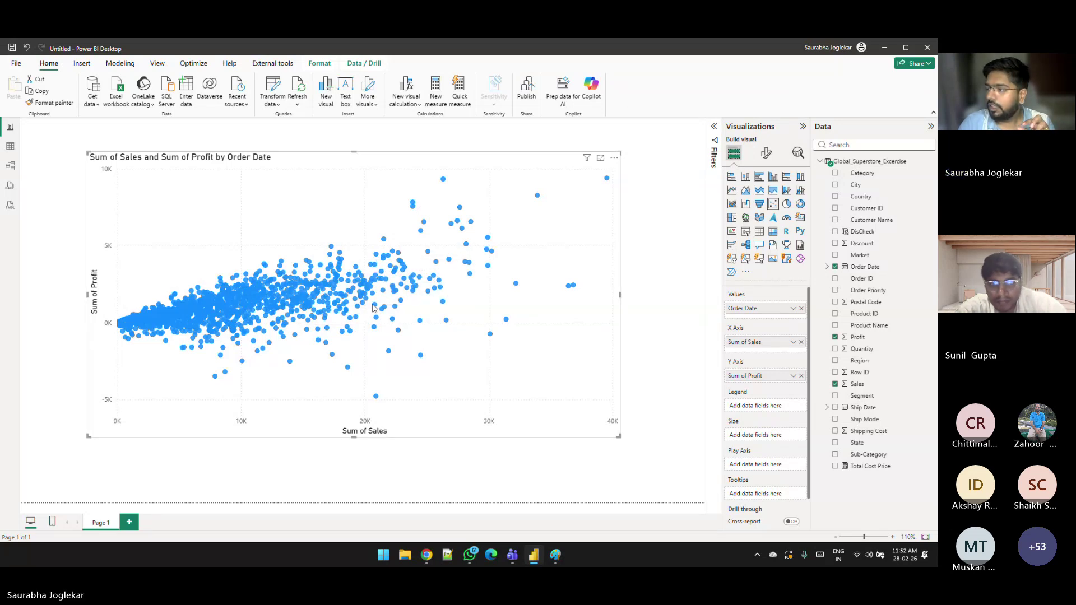
{"action": "mouse_move", "coordinate": [374, 307]}
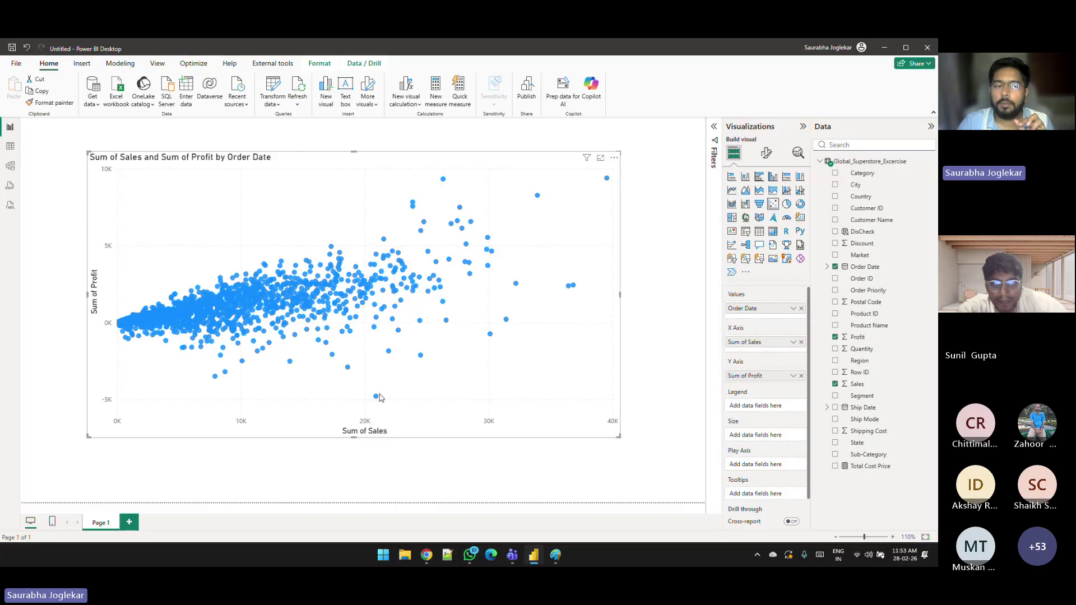
{"action": "mouse_move", "coordinate": [376, 398]}
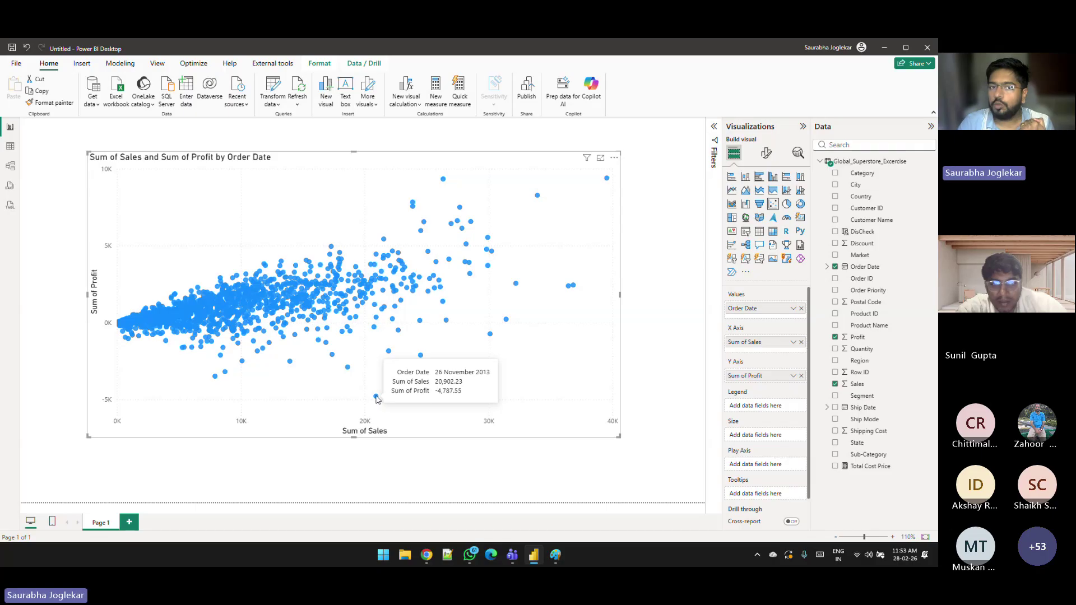
{"action": "mouse_move", "coordinate": [443, 180]}
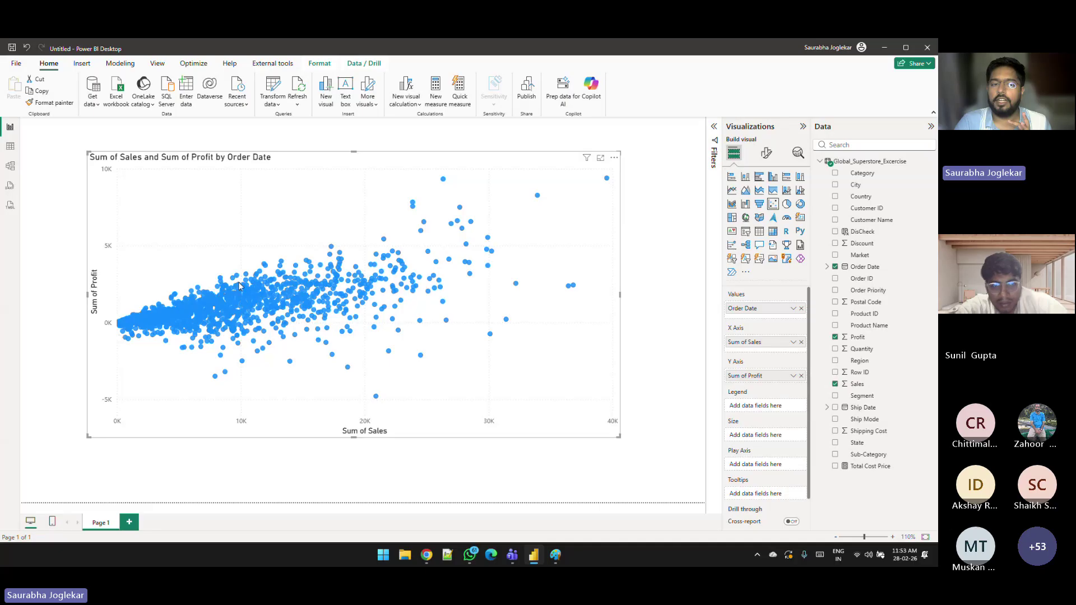
{"action": "mouse_move", "coordinate": [217, 316]}
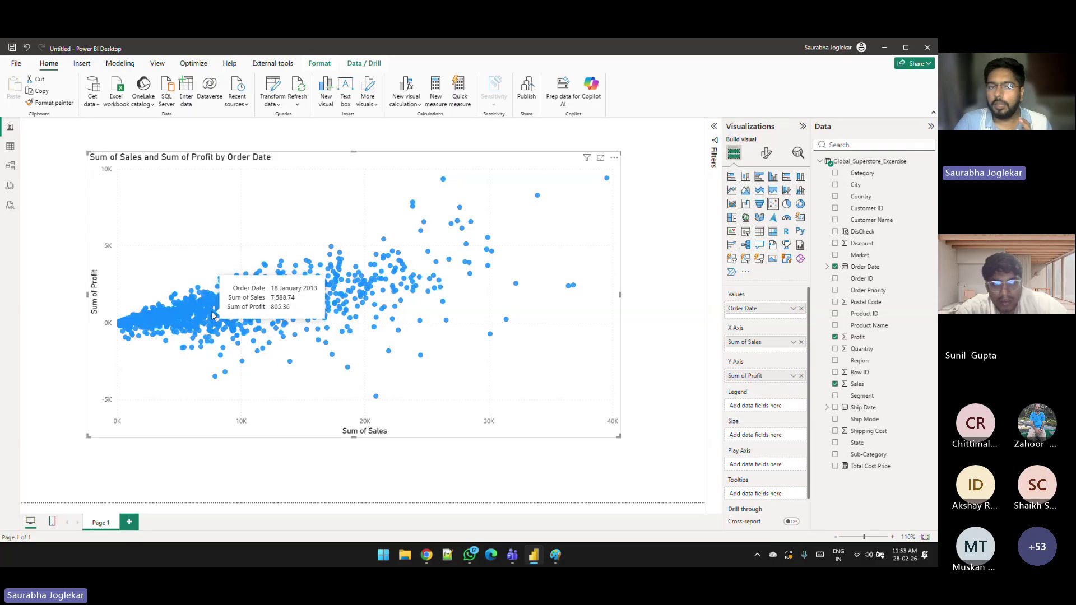
{"action": "mouse_move", "coordinate": [455, 270]}
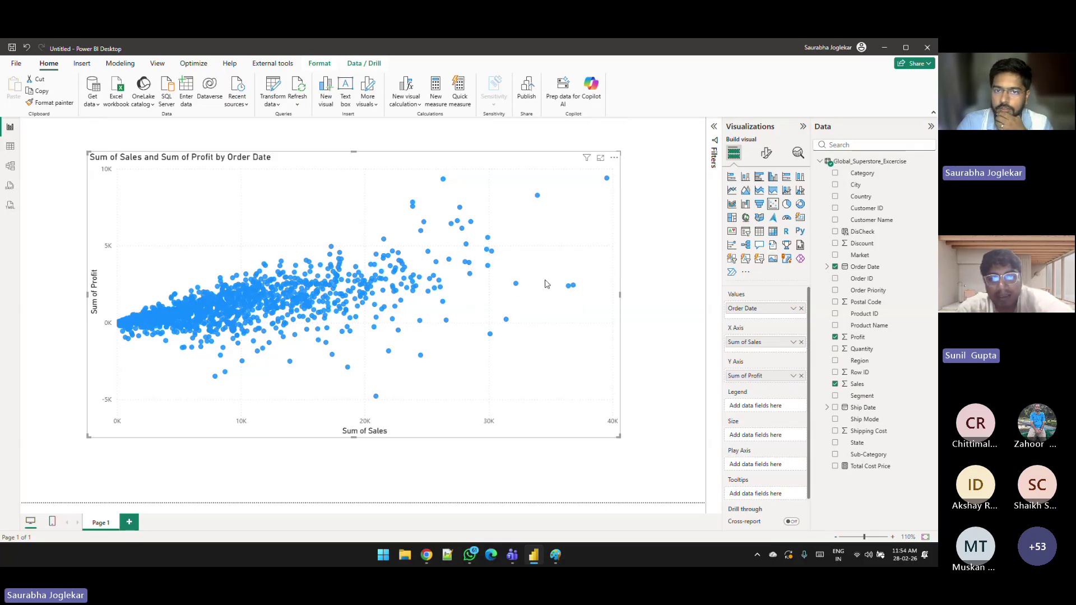
{"action": "mouse_move", "coordinate": [571, 286]}
{"action": "mouse_move", "coordinate": [607, 178]}
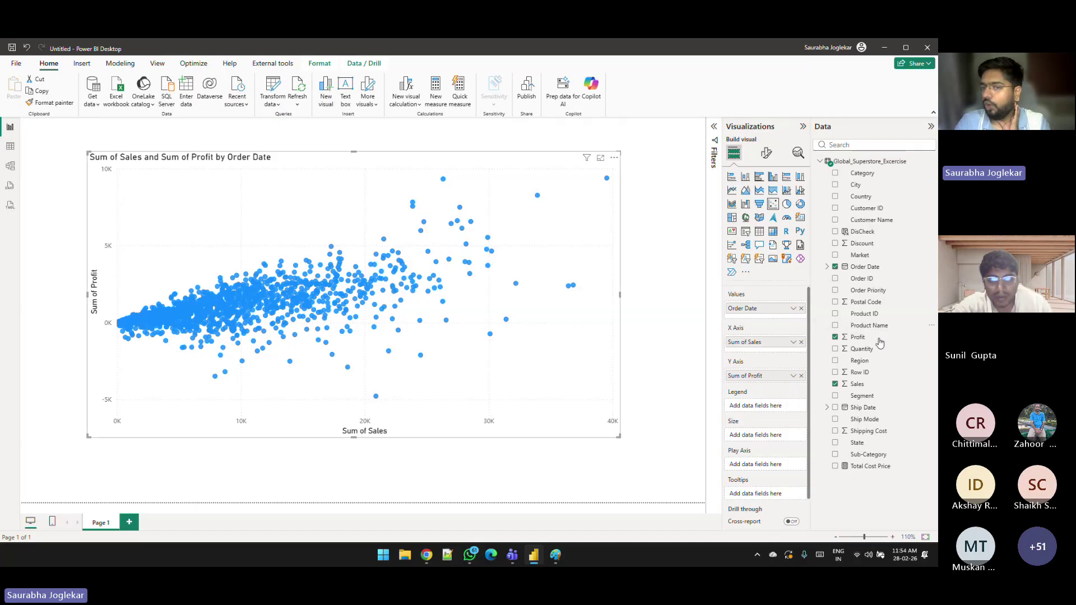
Step: Replace Order Date with Product Name in the scatter chart's Values and inspect the outlying products
{"action": "left_click_drag", "start_coordinate": [878, 331], "coordinate": [779, 313]}
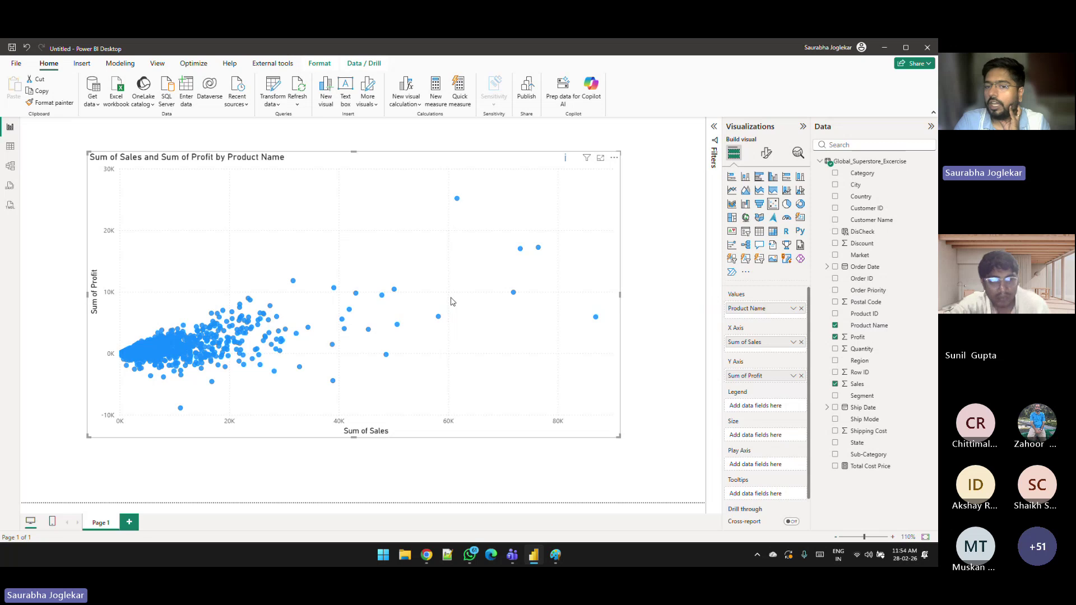
{"action": "mouse_move", "coordinate": [596, 318]}
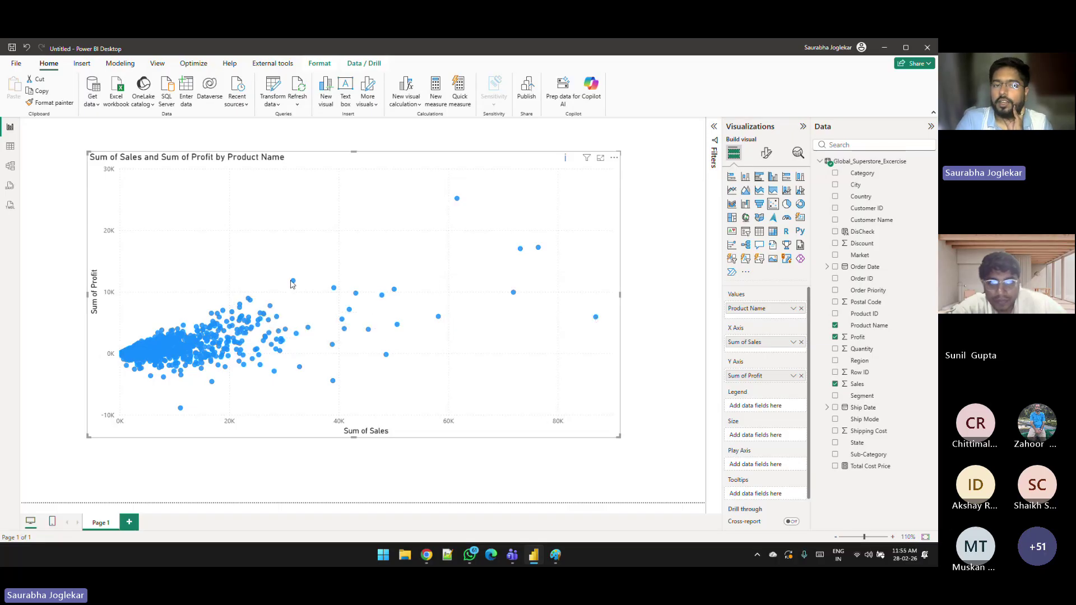
{"action": "mouse_move", "coordinate": [294, 285]}
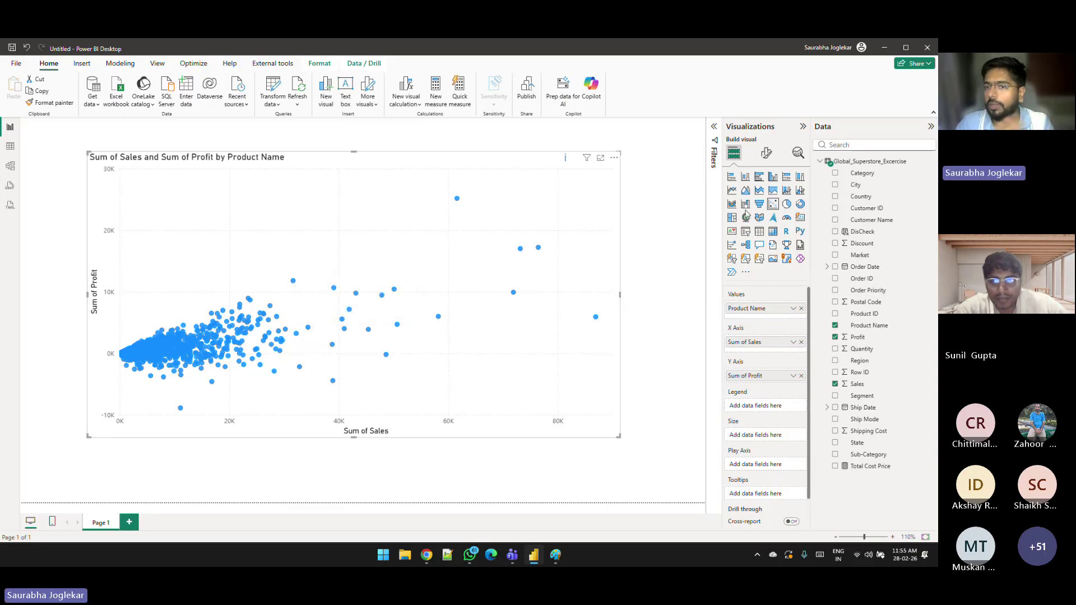
Step: Convert the scatter chart to a pie chart of Sales by Category, removing Profit and Product Name
{"action": "left_click", "coordinate": [786, 204]}
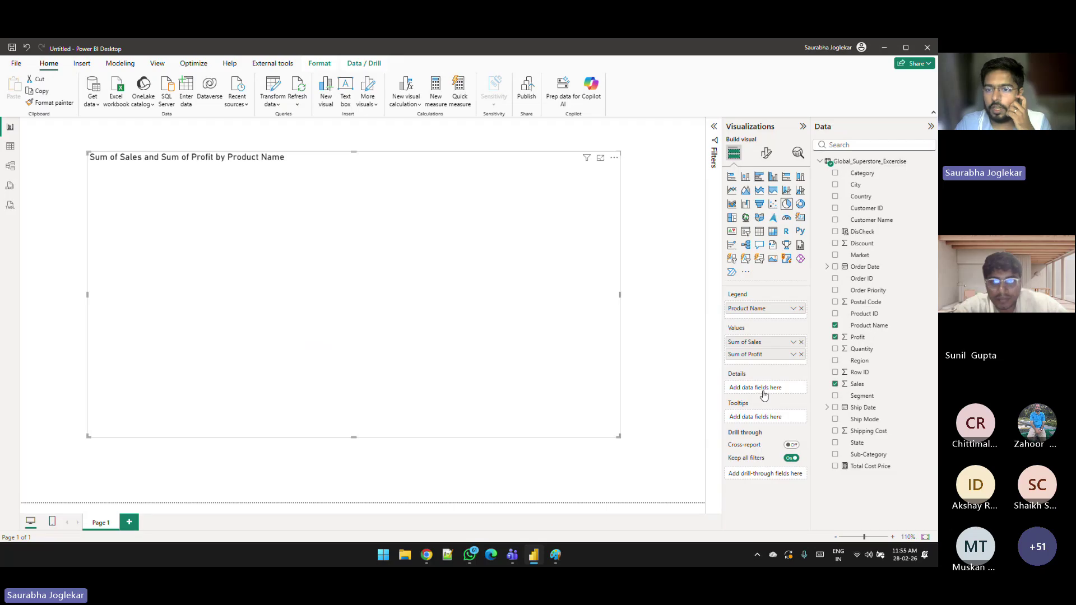
{"action": "left_click_drag", "start_coordinate": [799, 352], "coordinate": [709, 337]}
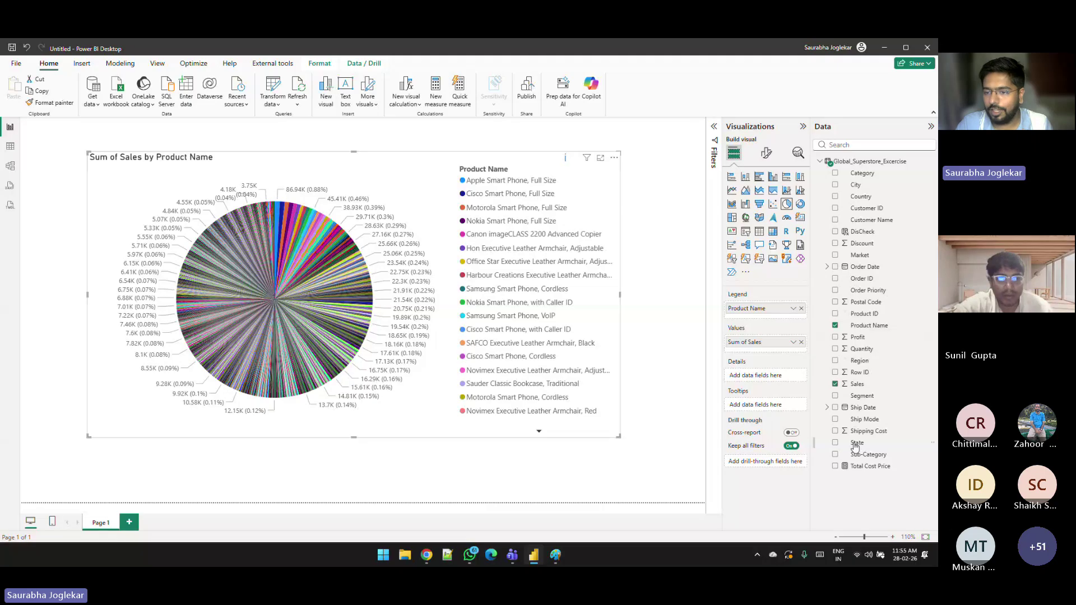
{"action": "left_click_drag", "start_coordinate": [854, 182], "coordinate": [751, 309]}
{"action": "left_click", "coordinate": [801, 321]}
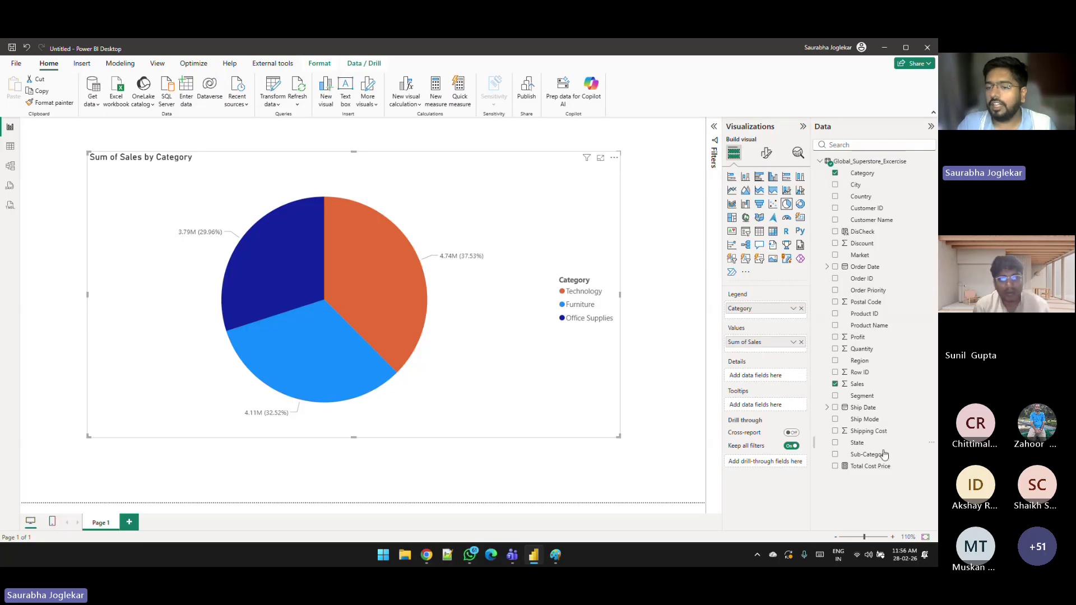
Step: Replace Category with Ship Mode in the pie chart's legend and compare it with a donut chart, returning to the pie chart
{"action": "left_click_drag", "start_coordinate": [867, 420], "coordinate": [798, 318]}
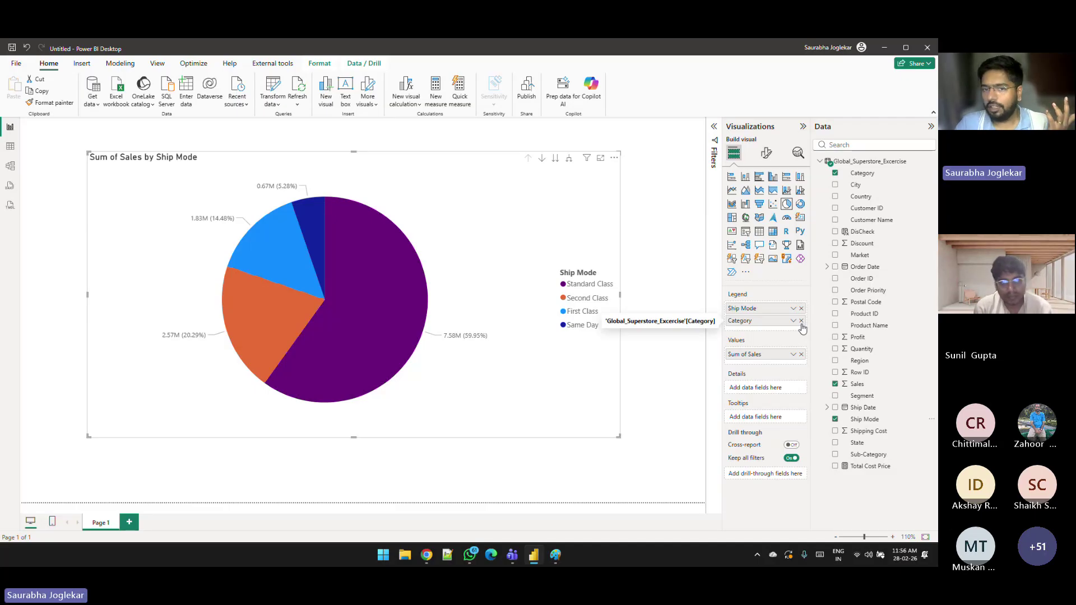
{"action": "left_click", "coordinate": [802, 322]}
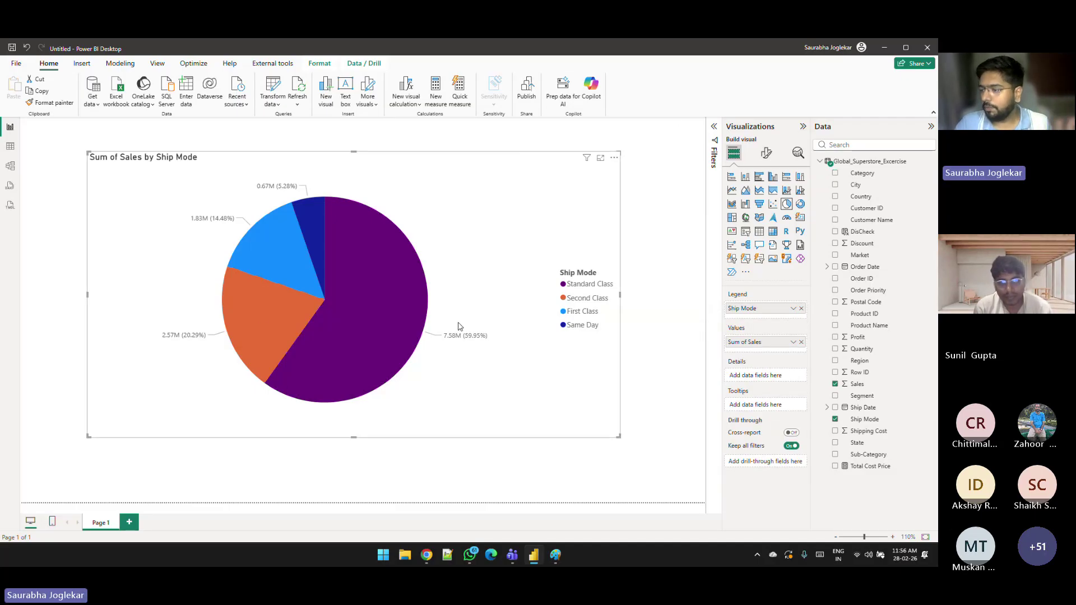
{"action": "left_click", "coordinate": [800, 205]}
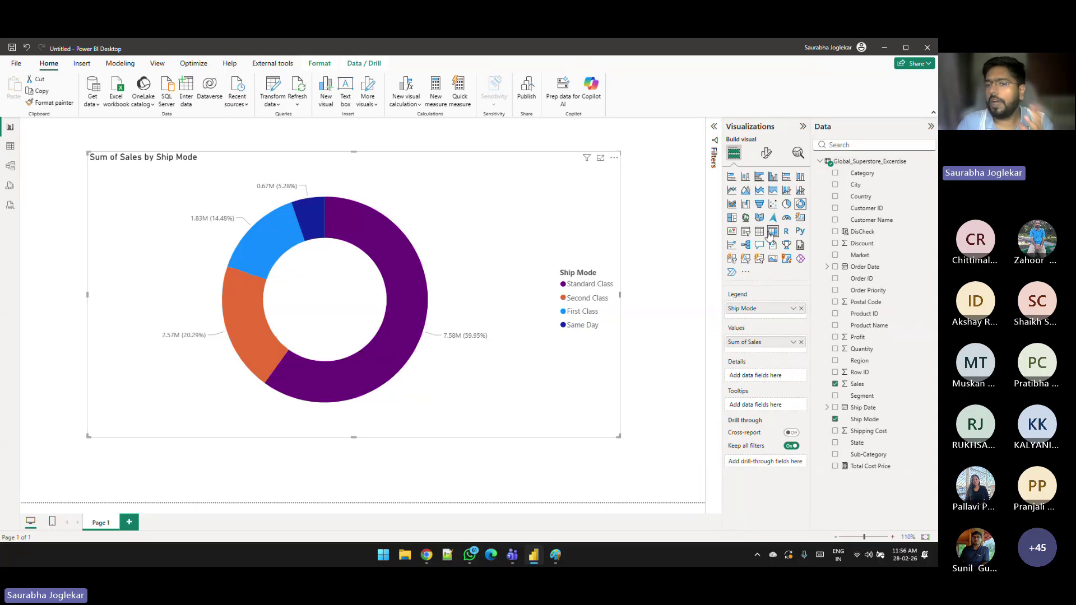
{"action": "left_click", "coordinate": [786, 204]}
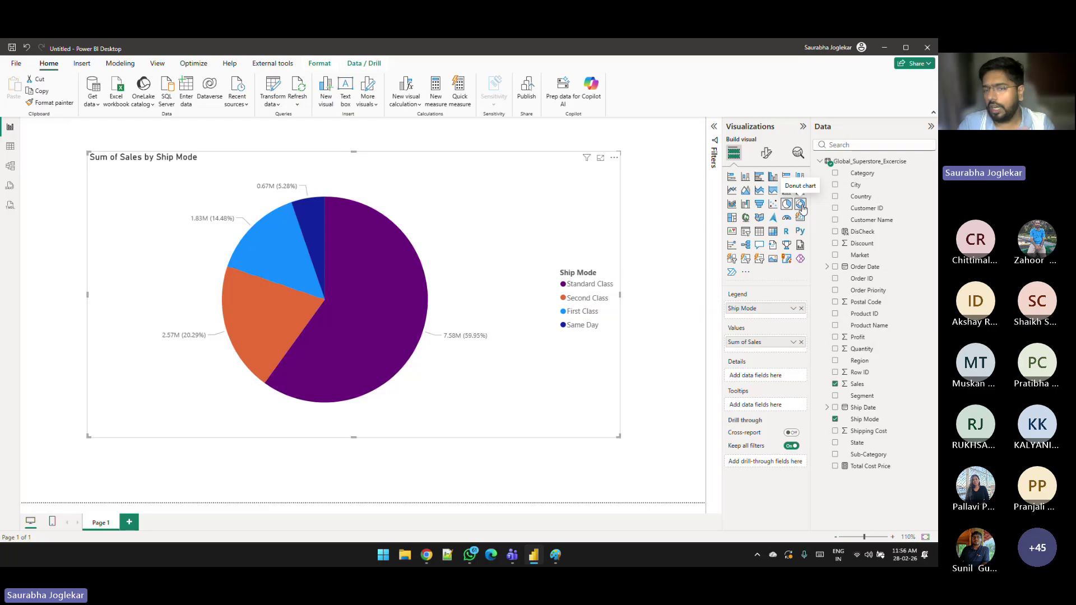
Step: Convert the pie chart to a treemap of Sales by Ship Mode, comparing it once with the pie version
{"action": "left_click", "coordinate": [731, 218]}
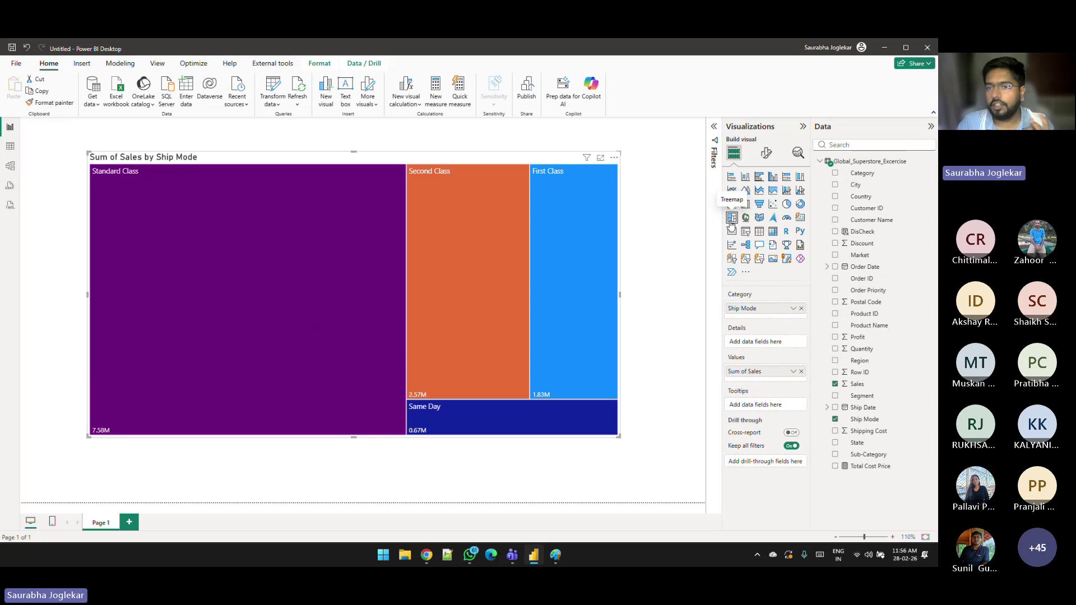
{"action": "left_click", "coordinate": [786, 204]}
{"action": "left_click", "coordinate": [732, 218]}
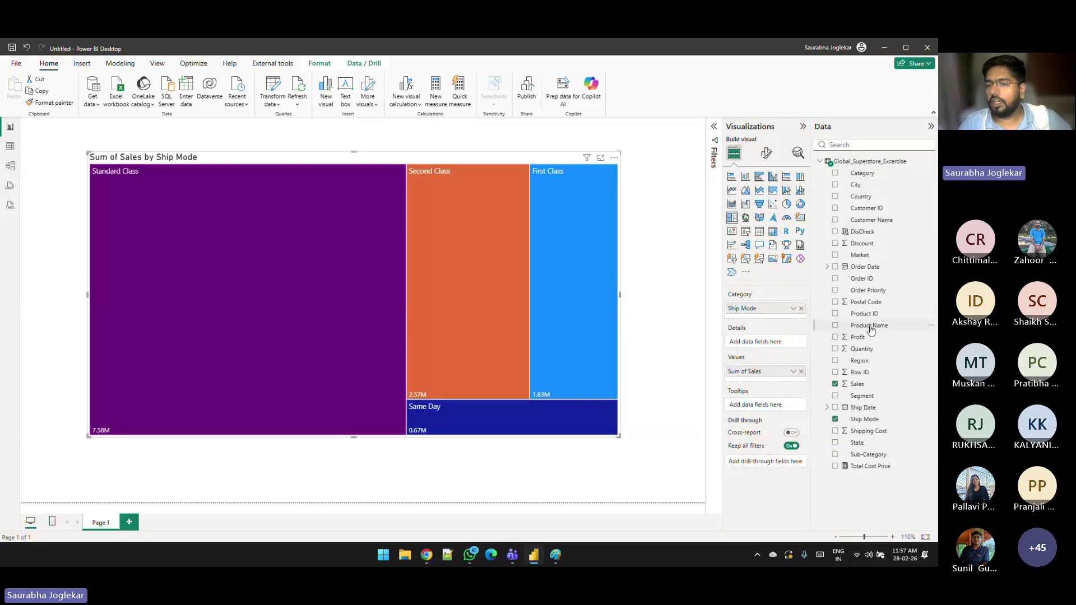
Step: Try Product Name as the treemap's first grouping field and replace it with Category above Ship Mode
{"action": "left_click_drag", "start_coordinate": [871, 326], "coordinate": [792, 385]}
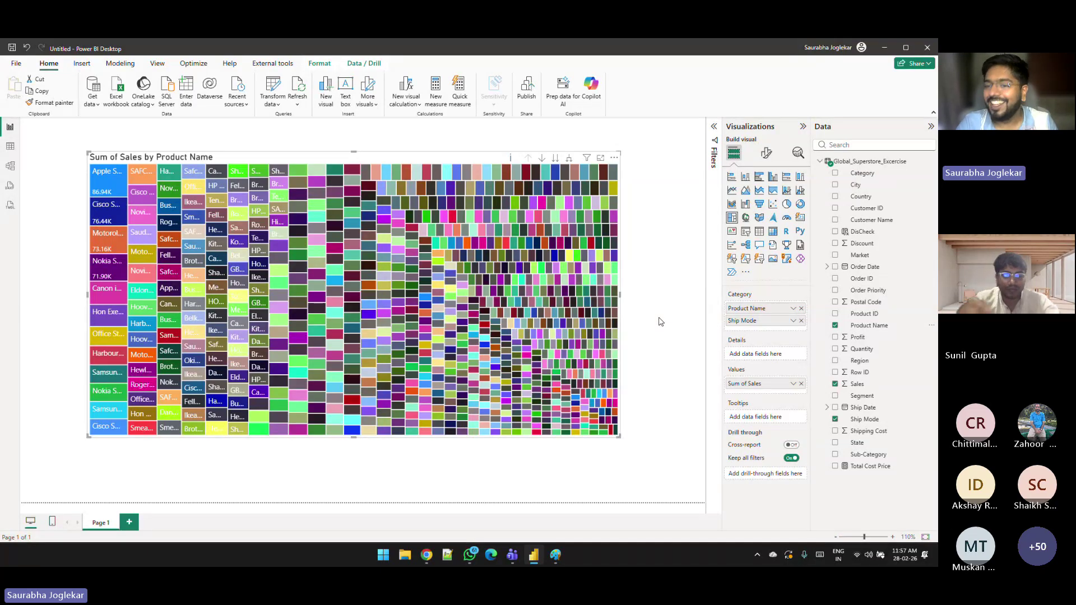
{"action": "left_click", "coordinate": [802, 308]}
{"action": "left_click_drag", "start_coordinate": [862, 173], "coordinate": [763, 306]}
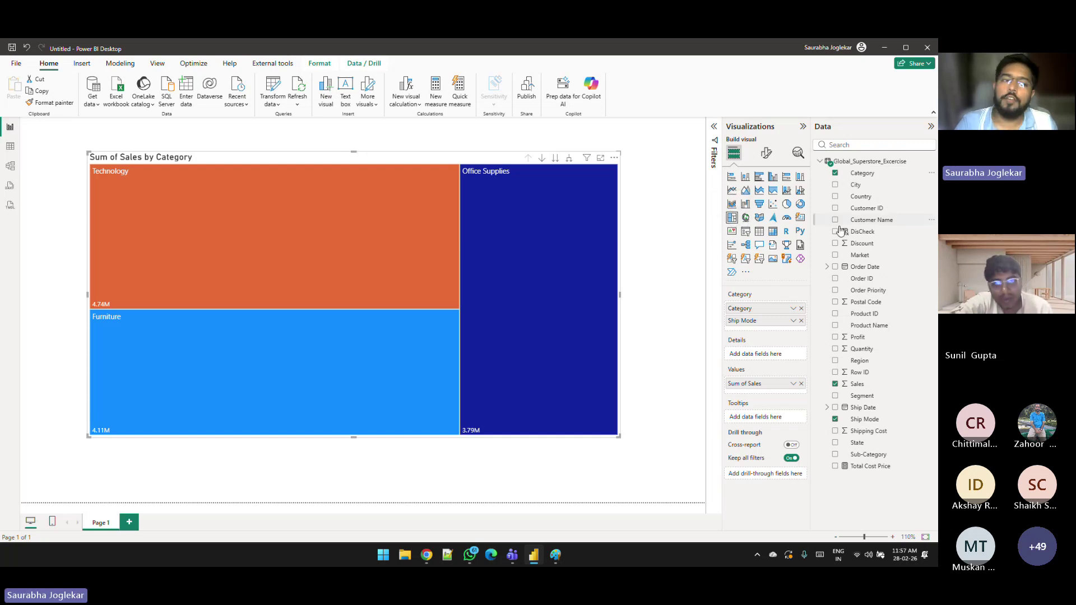
Step: Compare the Sales by Category treemap with pie and donut versions of the same data, returning to the treemap
{"action": "left_click", "coordinate": [786, 203]}
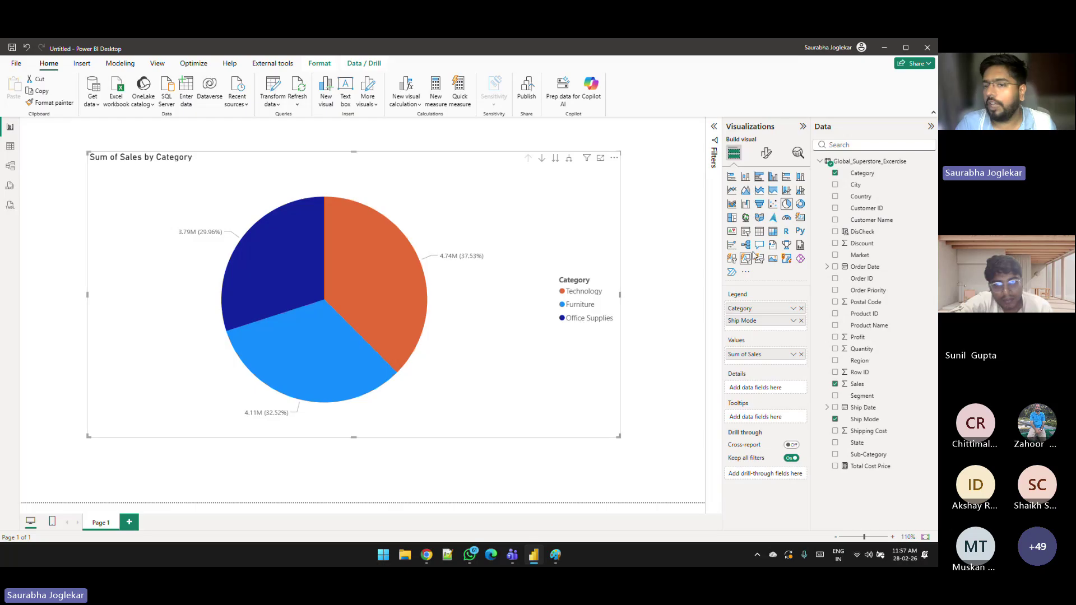
{"action": "left_click", "coordinate": [800, 203]}
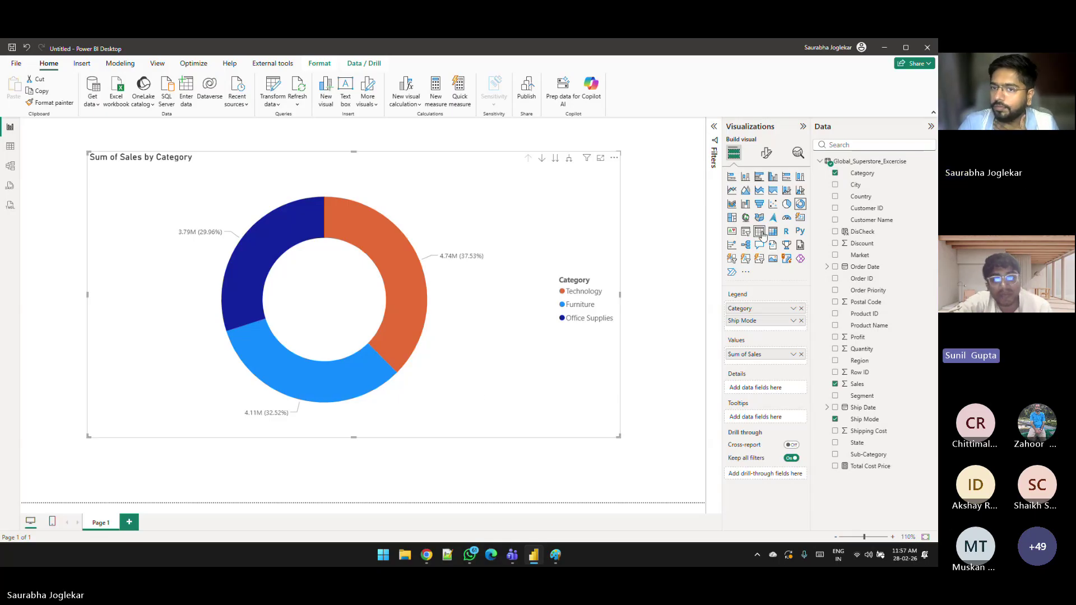
{"action": "left_click", "coordinate": [733, 220]}
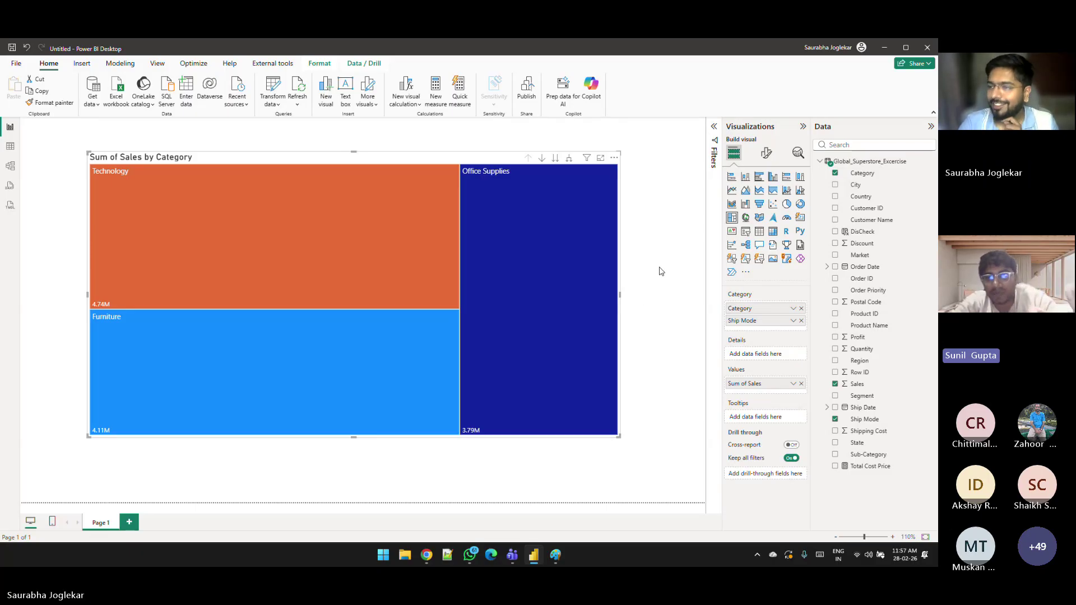
{"action": "left_click", "coordinate": [788, 205]}
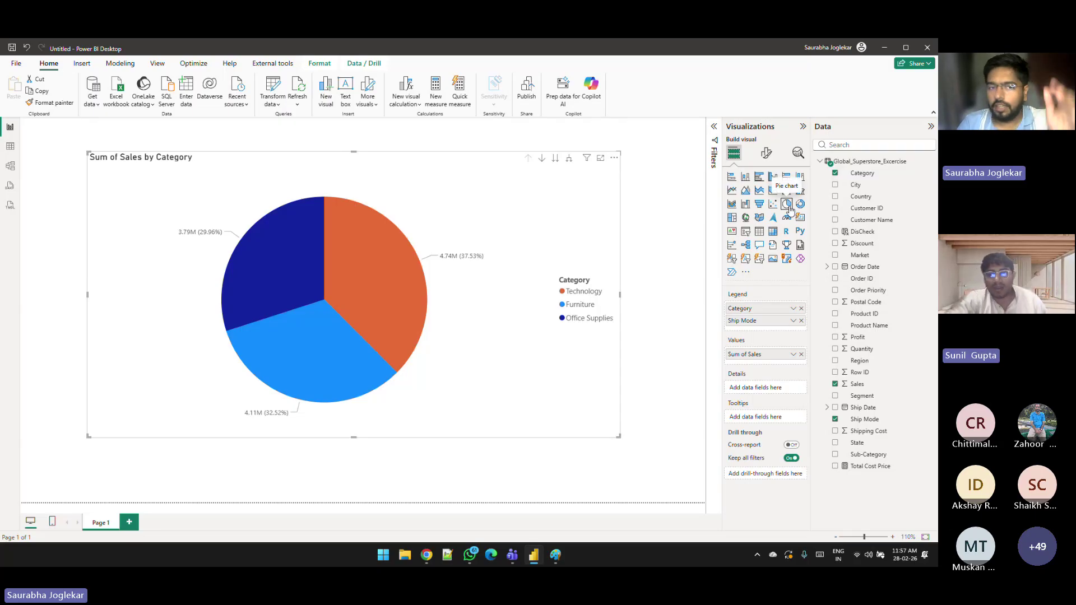
{"action": "left_click", "coordinate": [731, 218]}
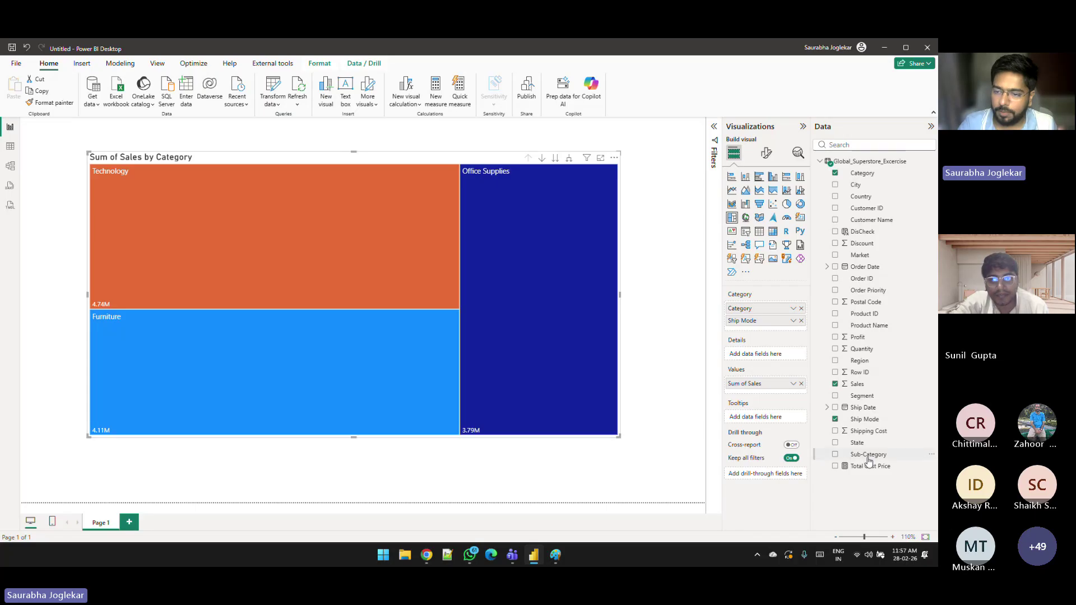
Step: Replace Category and Ship Mode with Market as the treemap's only grouping field, trying State briefly and removing it
{"action": "left_click_drag", "start_coordinate": [859, 444], "coordinate": [777, 306]}
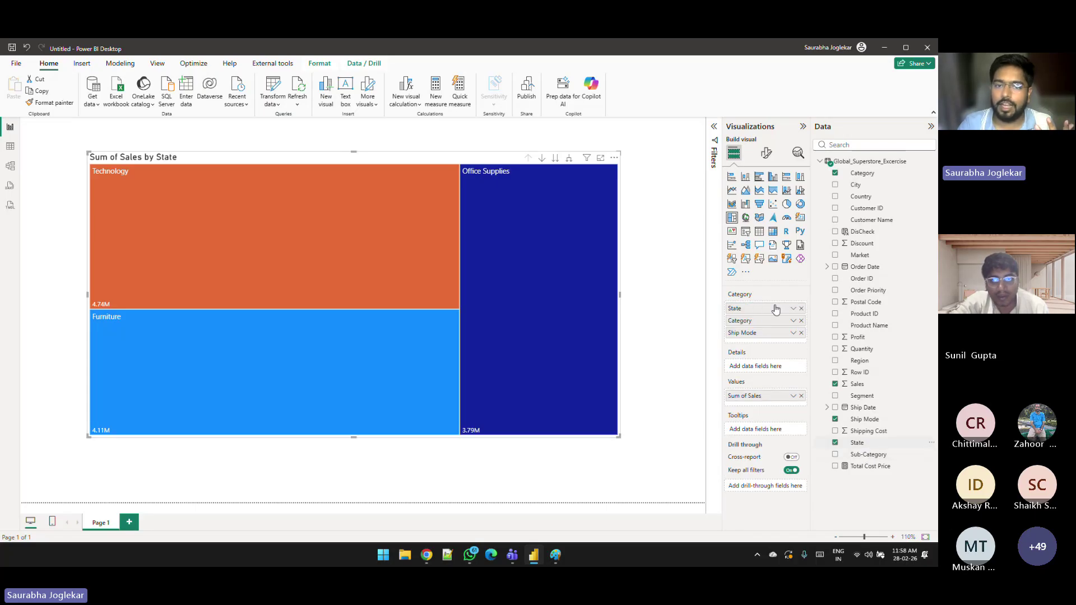
{"action": "left_click", "coordinate": [801, 321]}
{"action": "left_click", "coordinate": [801, 320]}
{"action": "left_click_drag", "start_coordinate": [859, 255], "coordinate": [777, 314]}
{"action": "left_click", "coordinate": [802, 308]}
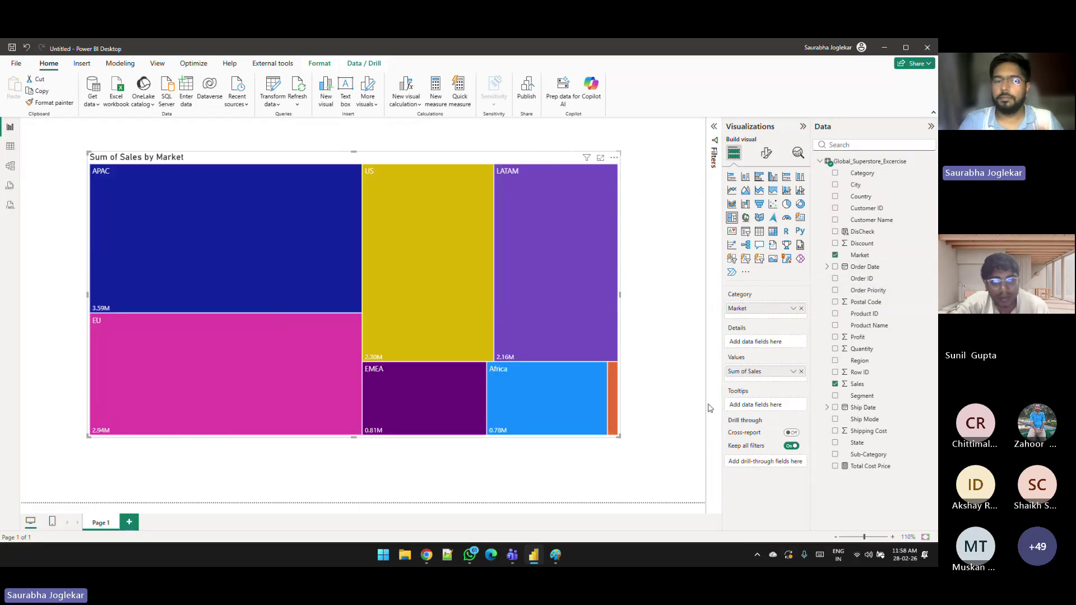
Step: Compare the Market treemap with a pie chart, and shrink the treemap into the report page's lower-left area
{"action": "left_click", "coordinate": [785, 205]}
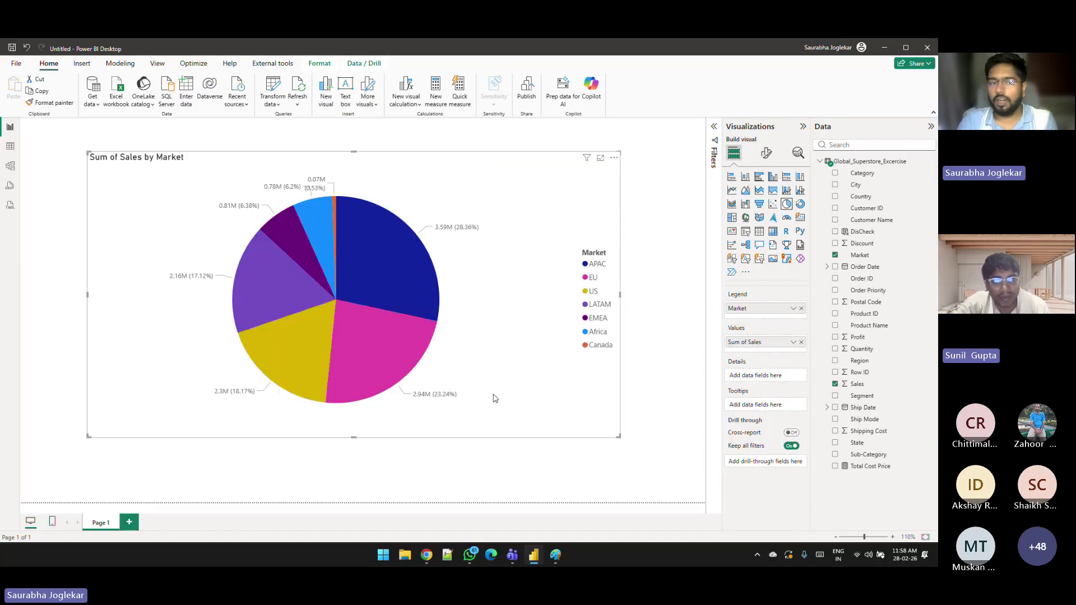
{"action": "left_click", "coordinate": [731, 217]}
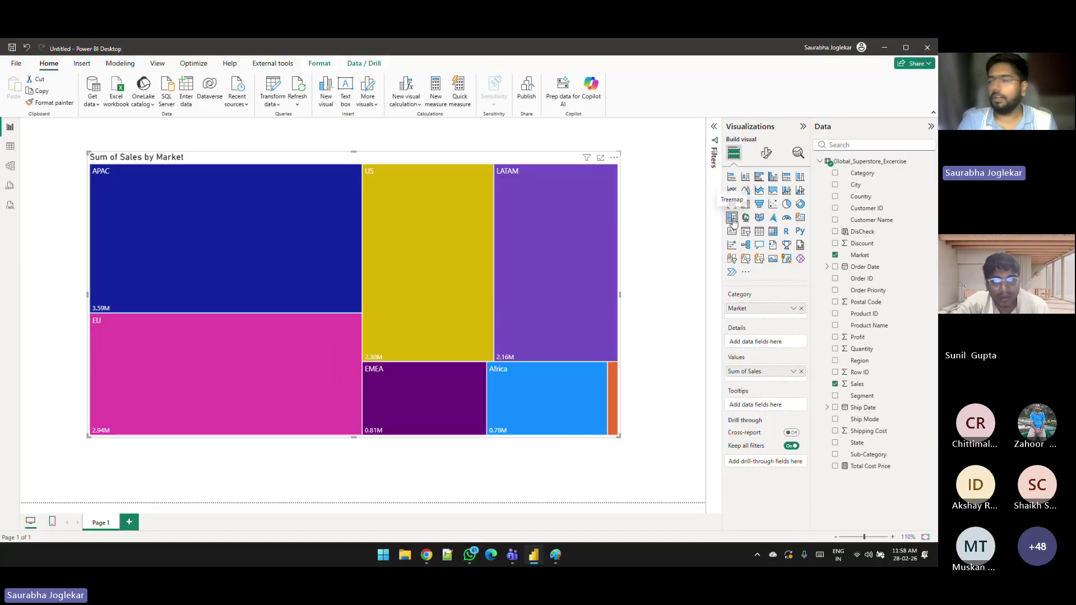
{"action": "left_click_drag", "start_coordinate": [620, 437], "coordinate": [328, 299]}
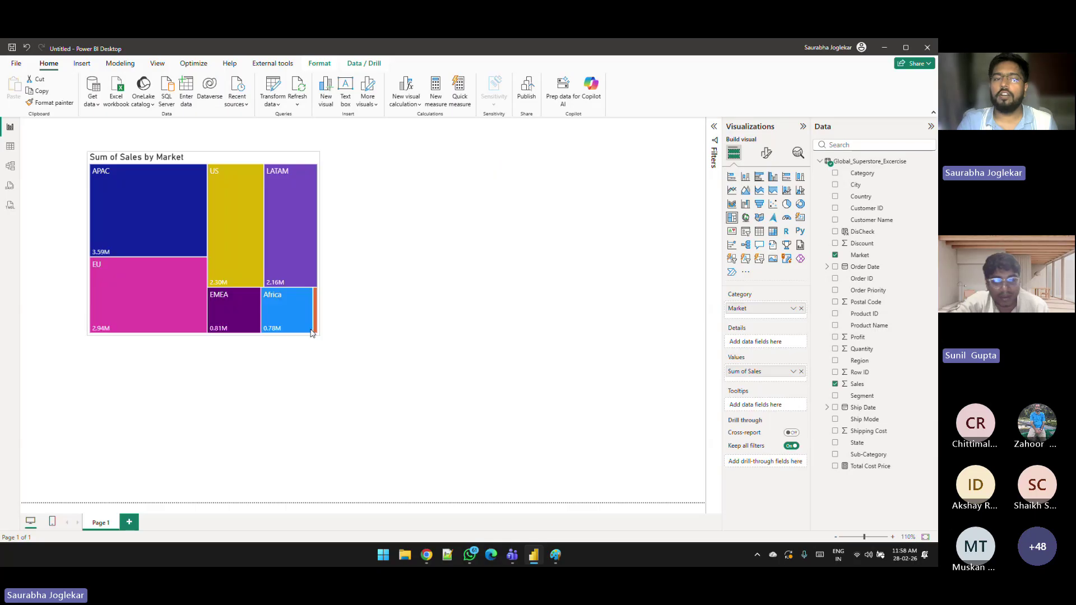
{"action": "left_click_drag", "start_coordinate": [234, 160], "coordinate": [186, 351]}
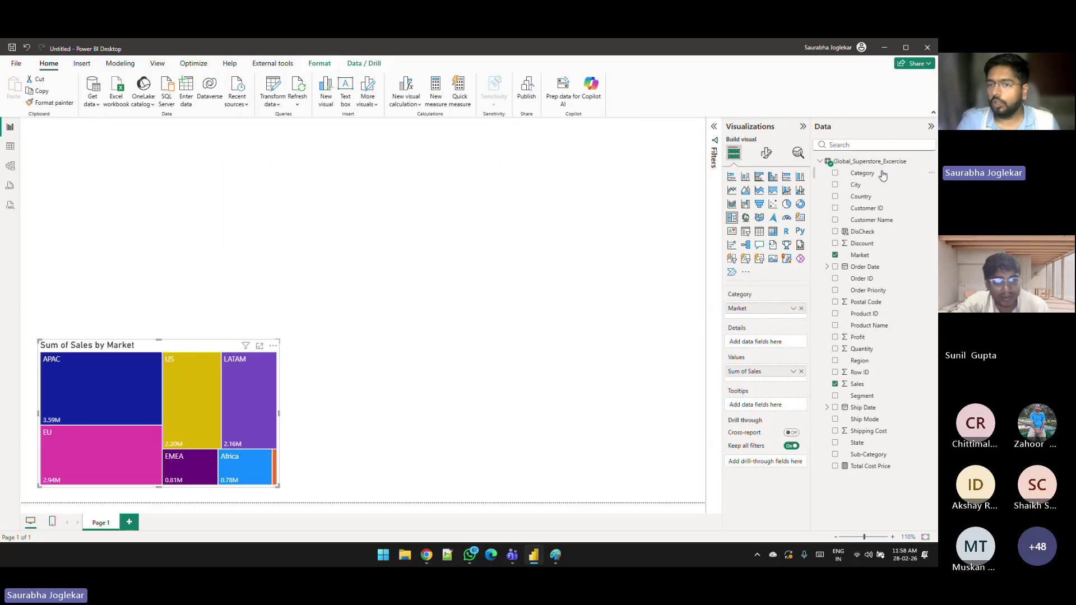
Step: Compare pie and donut versions of the reduced Sales by Market visual, returning it to a treemap
{"action": "left_click", "coordinate": [787, 204]}
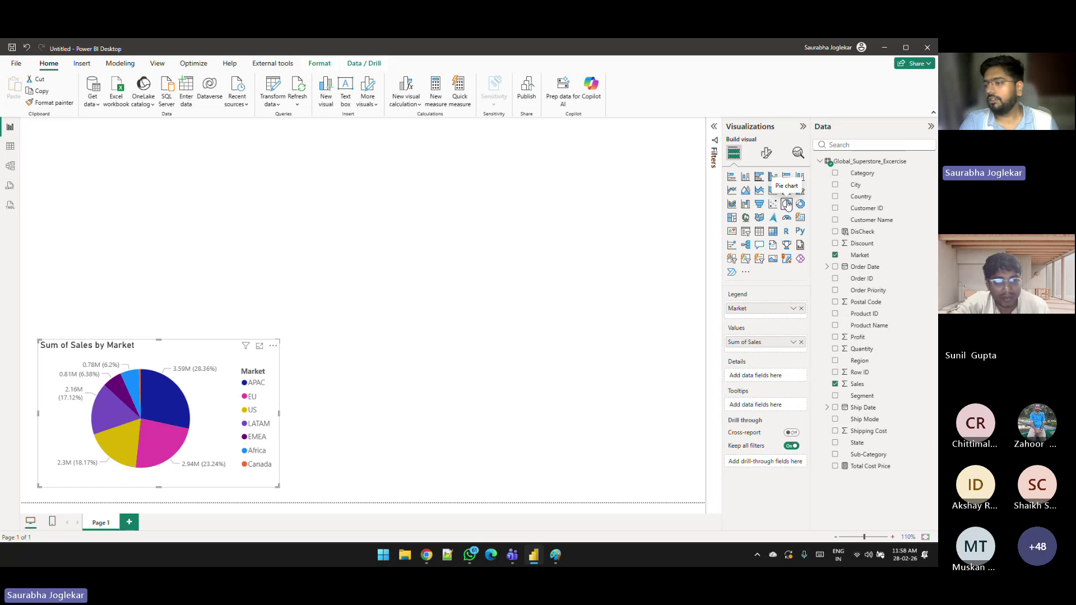
{"action": "left_click", "coordinate": [799, 204]}
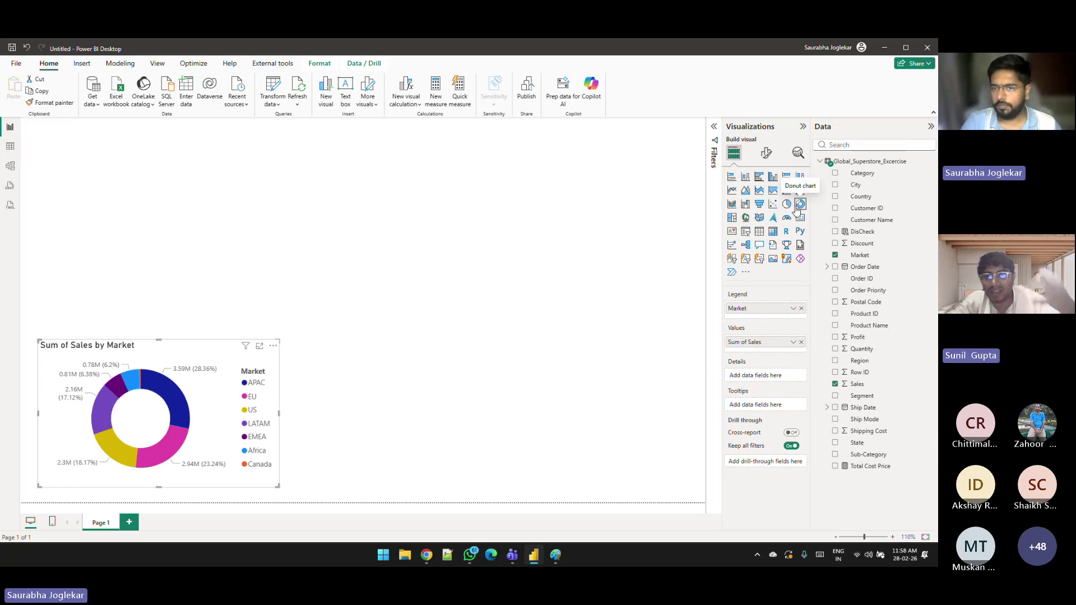
{"action": "left_click", "coordinate": [732, 218]}
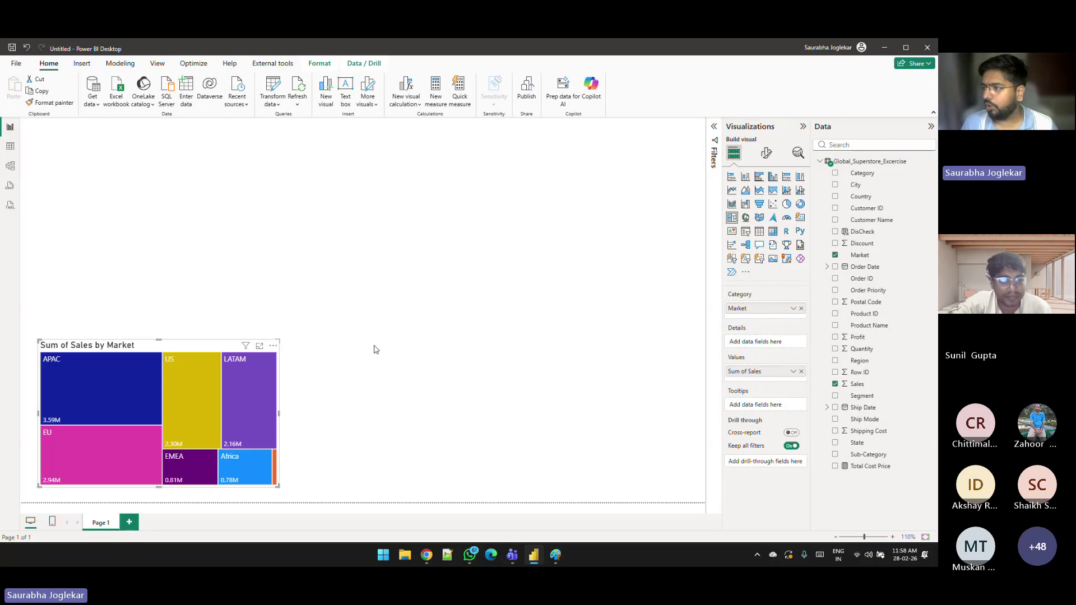
Step: Replace Market with Segment in the treemap and convert it to a filled map enlarged across the middle of the page
{"action": "left_click", "coordinate": [802, 309]}
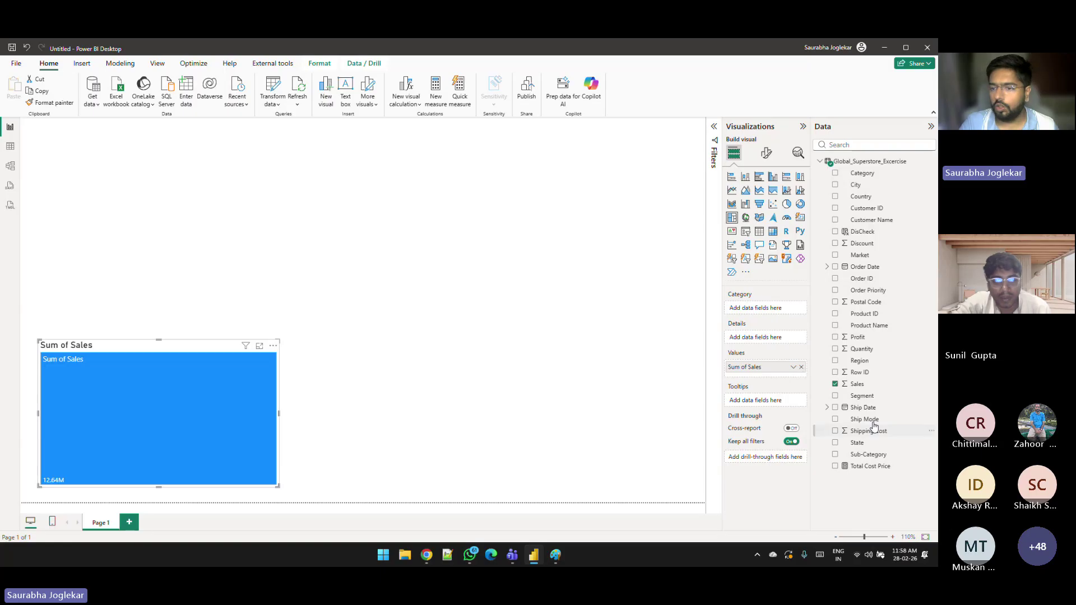
{"action": "left_click_drag", "start_coordinate": [862, 396], "coordinate": [779, 314]}
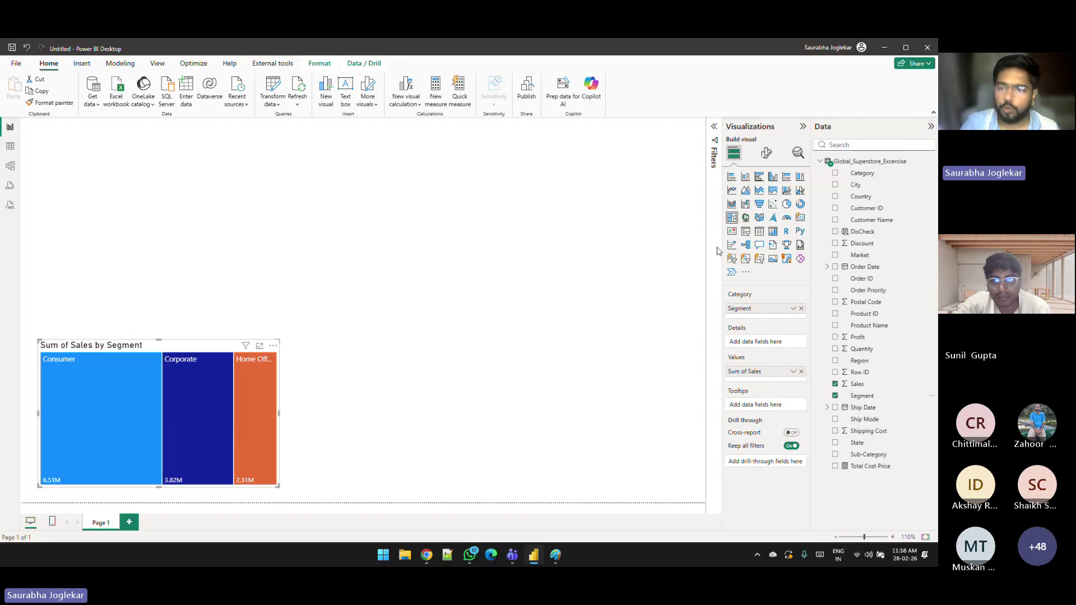
{"action": "left_click", "coordinate": [757, 216]}
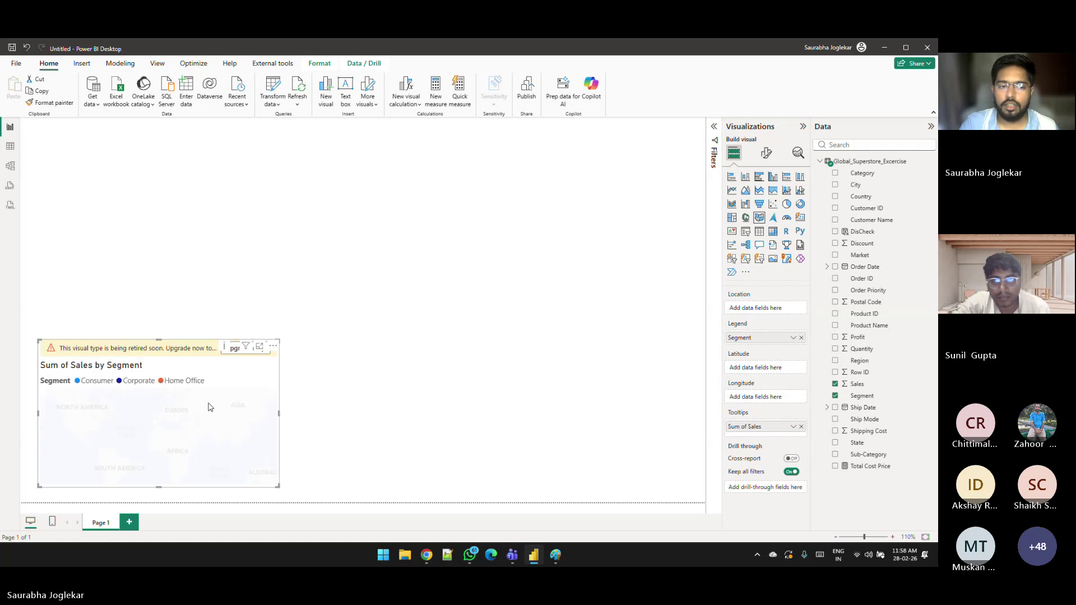
{"action": "left_click_drag", "start_coordinate": [186, 377], "coordinate": [307, 188]}
{"action": "left_click_drag", "start_coordinate": [403, 301], "coordinate": [589, 465]}
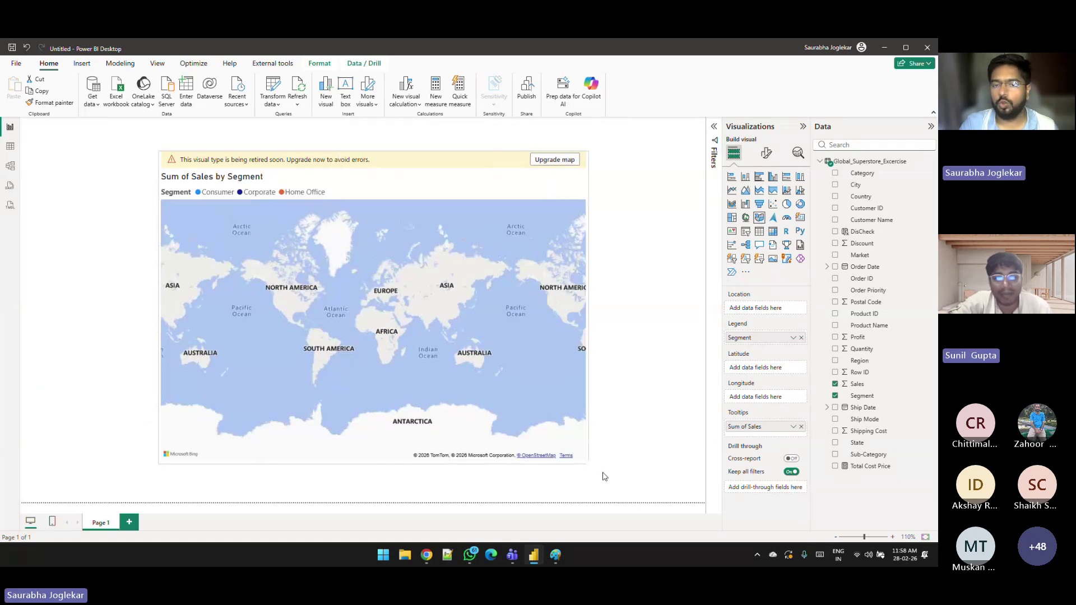
{"action": "left_click_drag", "start_coordinate": [491, 265], "coordinate": [339, 288]}
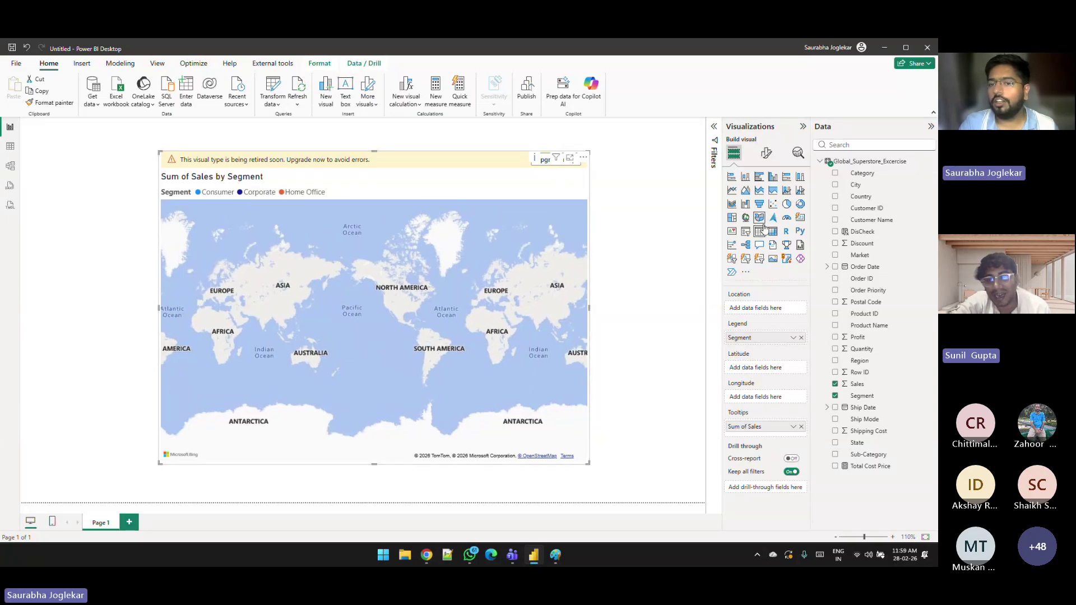
Step: Convert the filled map to a bubble map with City as its Location and inspect the points by segment
{"action": "left_click", "coordinate": [745, 217]}
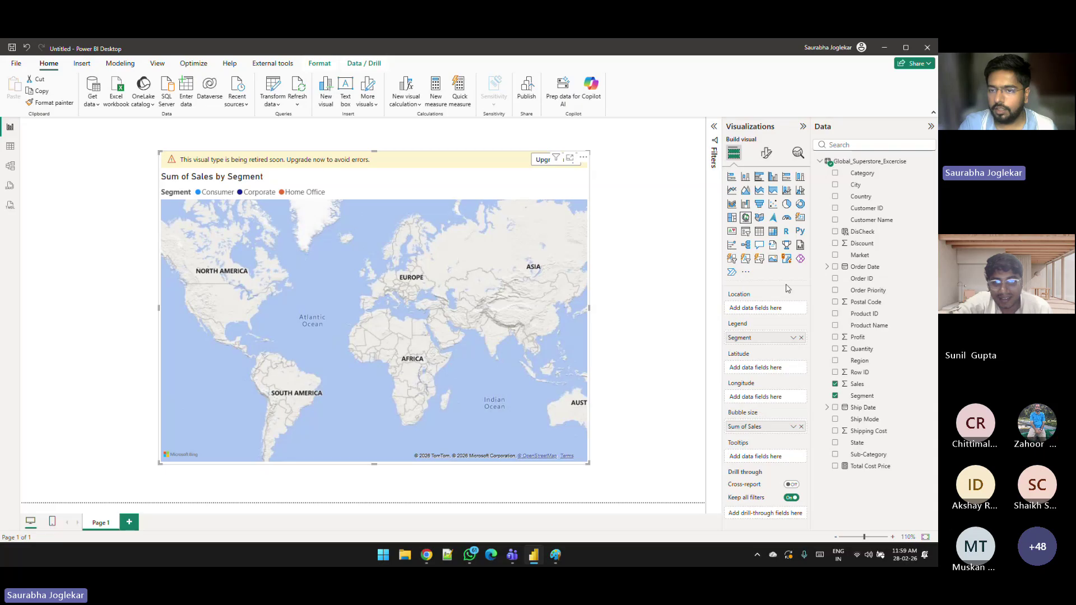
{"action": "left_click_drag", "start_coordinate": [856, 185], "coordinate": [765, 308]}
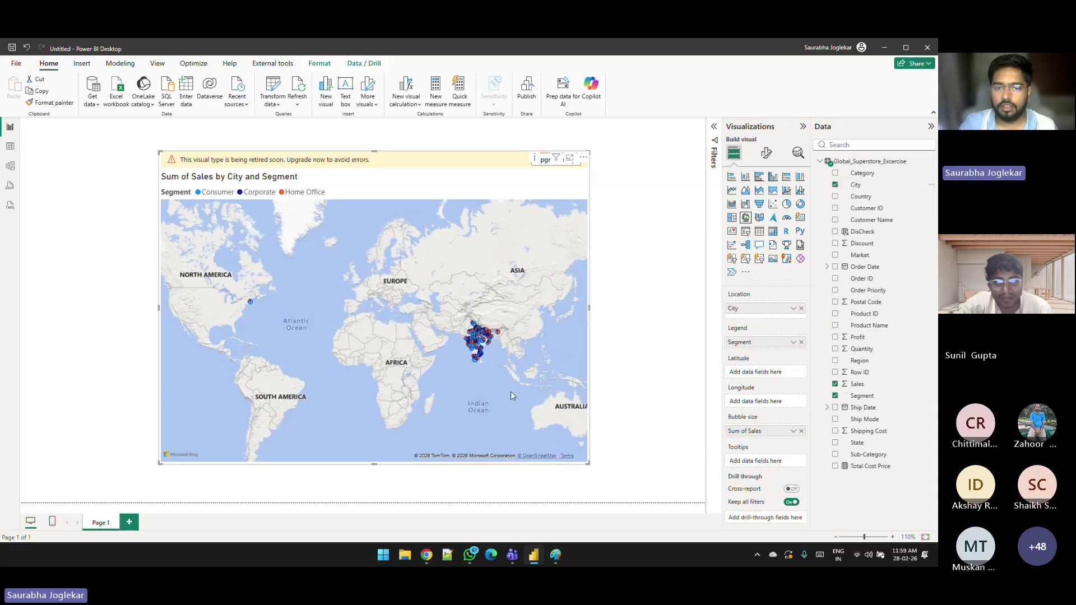
{"action": "scroll", "coordinate": [491, 352], "scroll_direction": "up", "scroll_amount": 4}
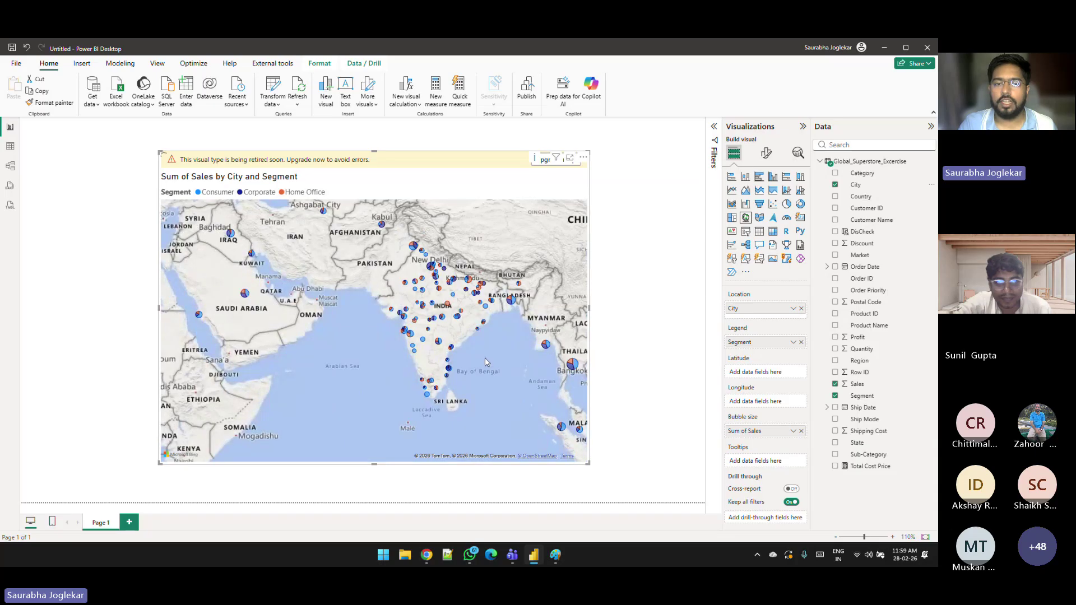
{"action": "scroll", "coordinate": [485, 358], "scroll_direction": "down", "scroll_amount": 4}
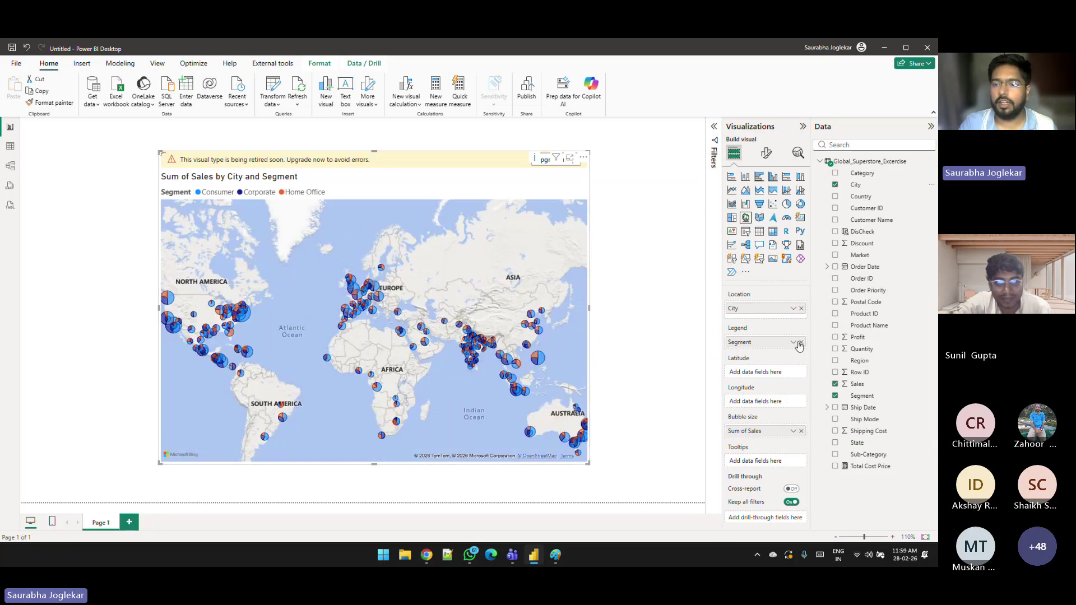
Step: Remove Segment from the map's Legend and examine the city sales bubbles across the continents
{"action": "left_click_drag", "start_coordinate": [516, 443], "coordinate": [516, 443]}
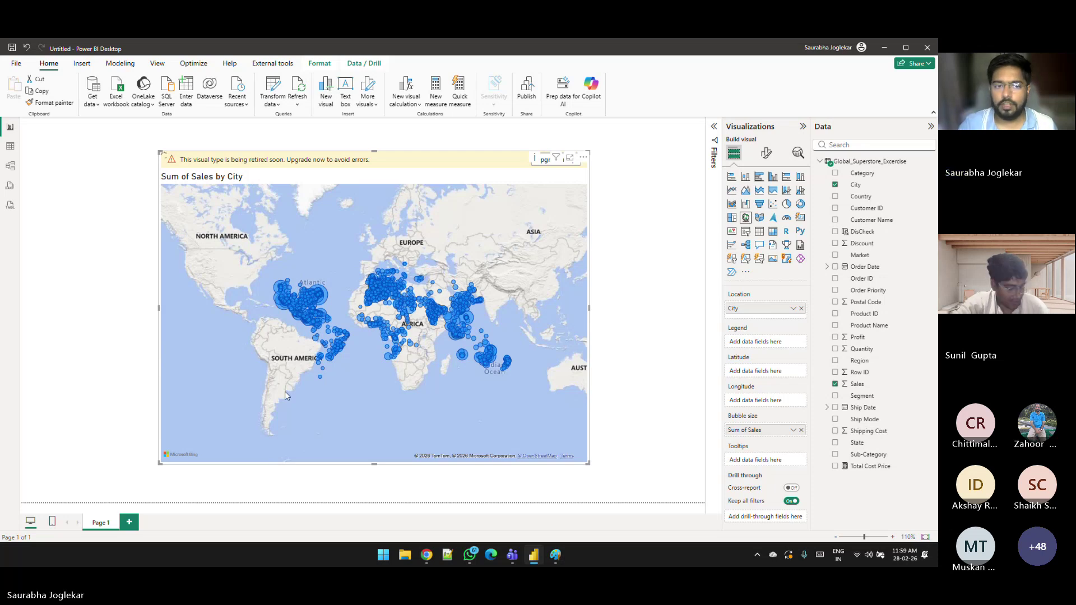
{"action": "scroll", "coordinate": [450, 321], "scroll_direction": "down", "scroll_amount": 3}
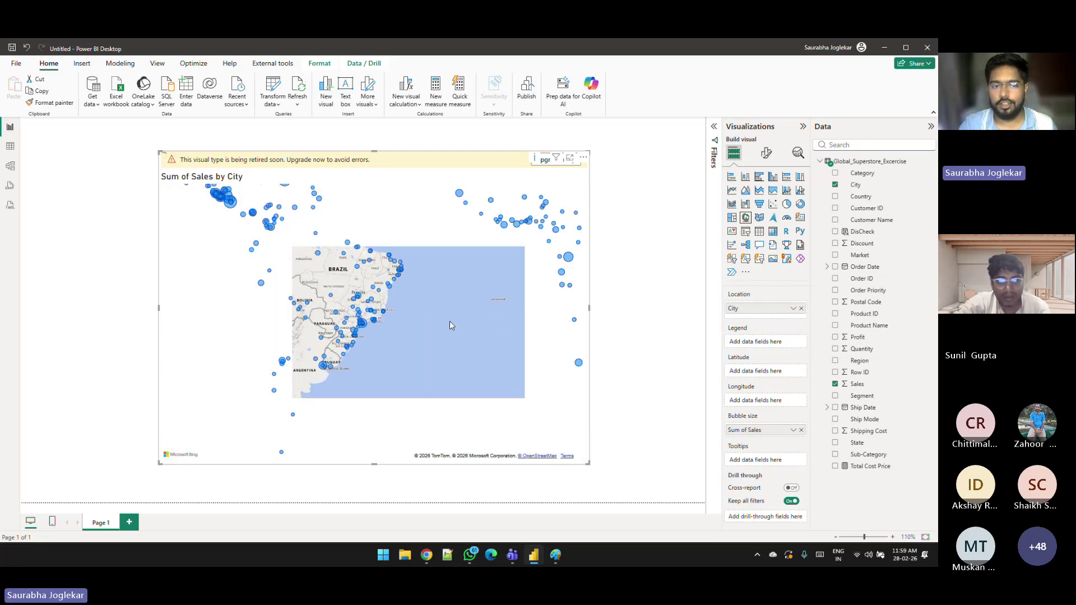
{"action": "scroll", "coordinate": [449, 321], "scroll_direction": "down", "scroll_amount": 2}
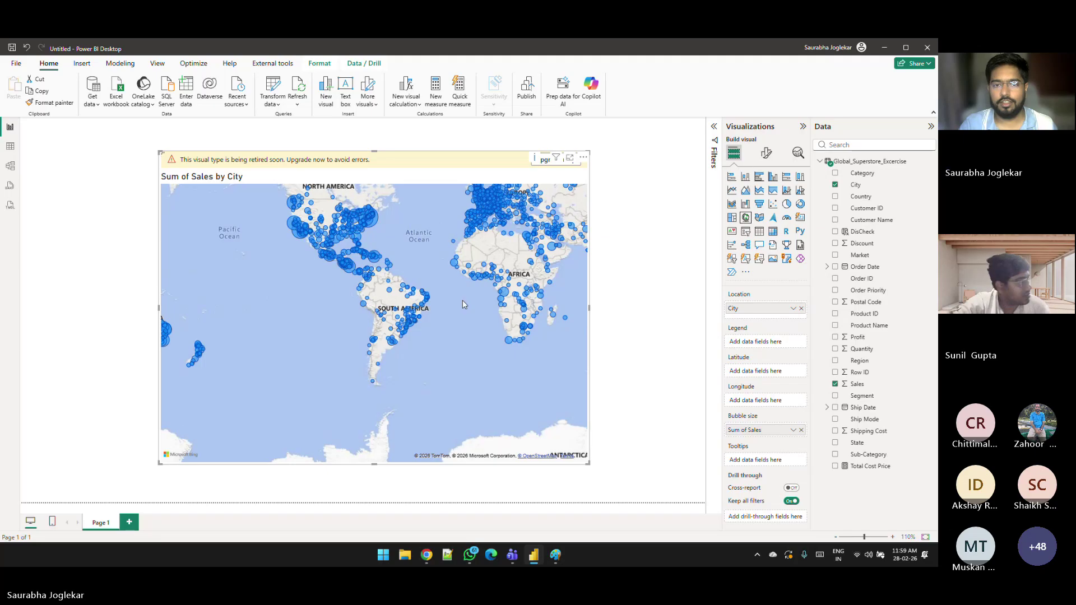
{"action": "scroll", "coordinate": [363, 329], "scroll_direction": "down", "scroll_amount": 2}
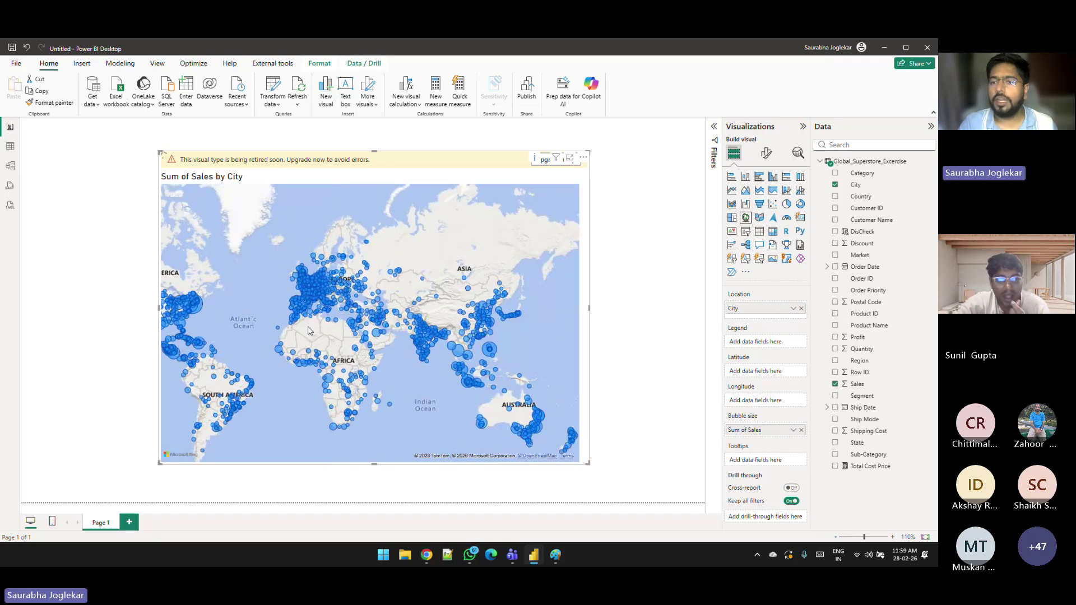
{"action": "scroll", "coordinate": [517, 289], "scroll_direction": "up", "scroll_amount": 2}
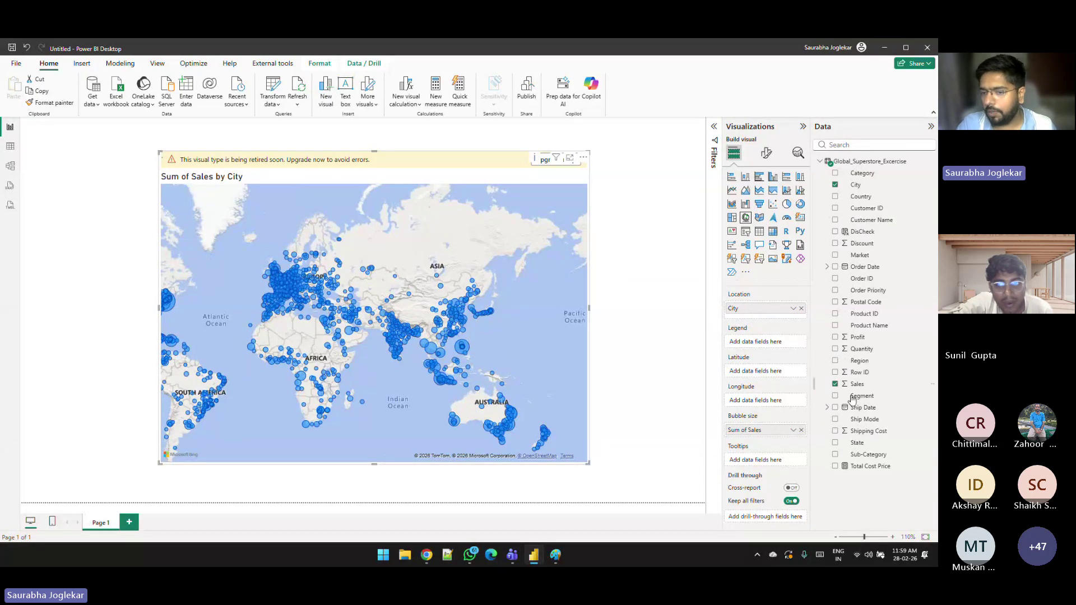
Step: Add State above City in the map's Location and inspect the state sales bubbles at world scale
{"action": "left_click_drag", "start_coordinate": [856, 443], "coordinate": [798, 320]}
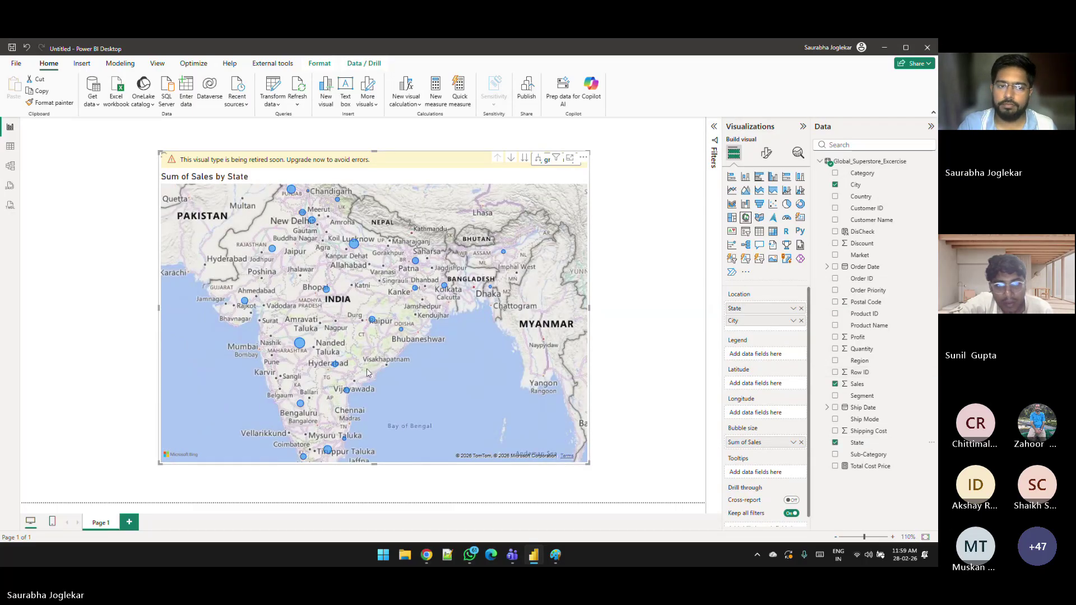
{"action": "scroll", "coordinate": [394, 349], "scroll_direction": "down", "scroll_amount": 5}
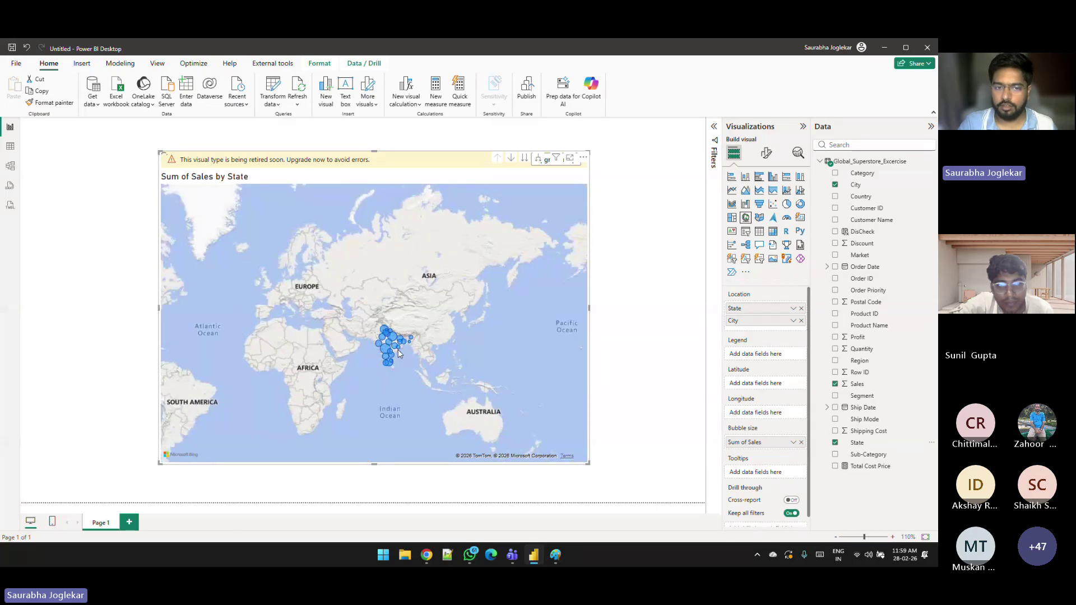
{"action": "left_click_drag", "start_coordinate": [272, 350], "coordinate": [360, 340]}
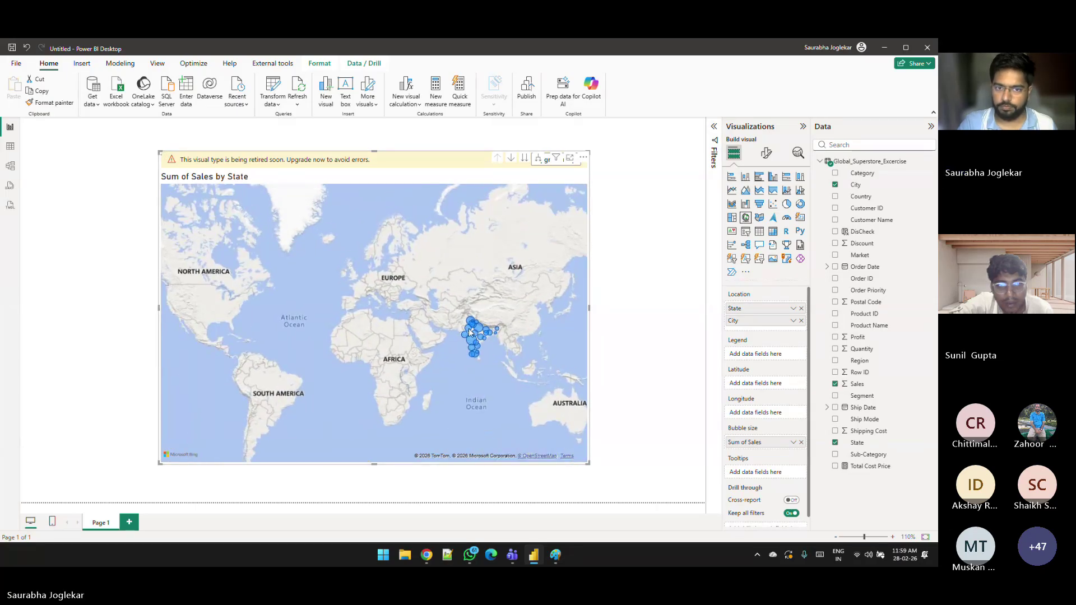
Step: Examine the state sales bubbles over India and add Country above State in the map's Location
{"action": "scroll", "coordinate": [458, 337], "scroll_direction": "up", "scroll_amount": 5}
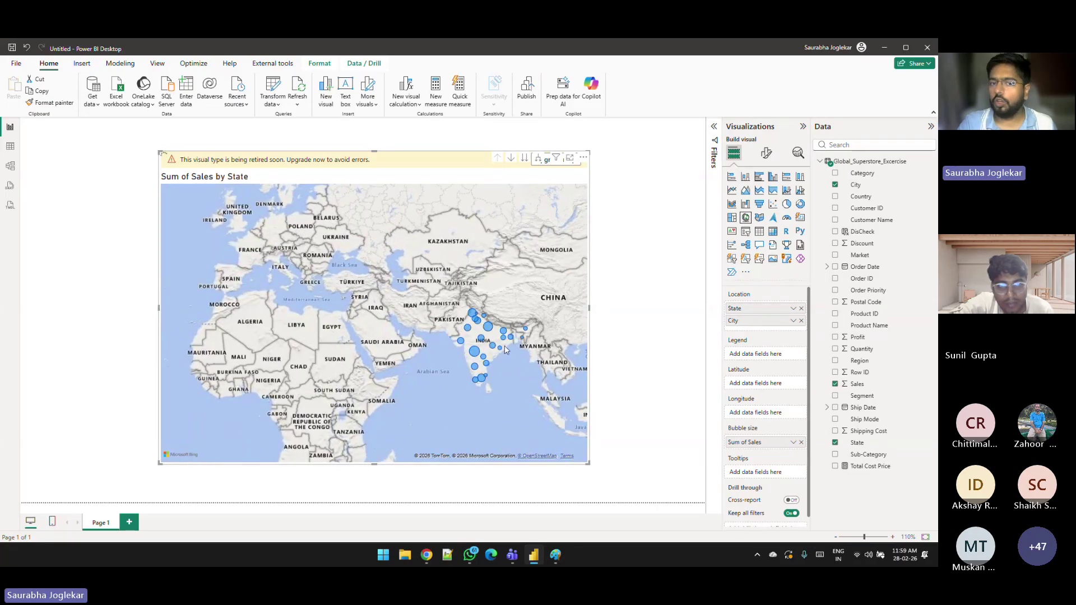
{"action": "scroll", "coordinate": [459, 351], "scroll_direction": "up", "scroll_amount": 3}
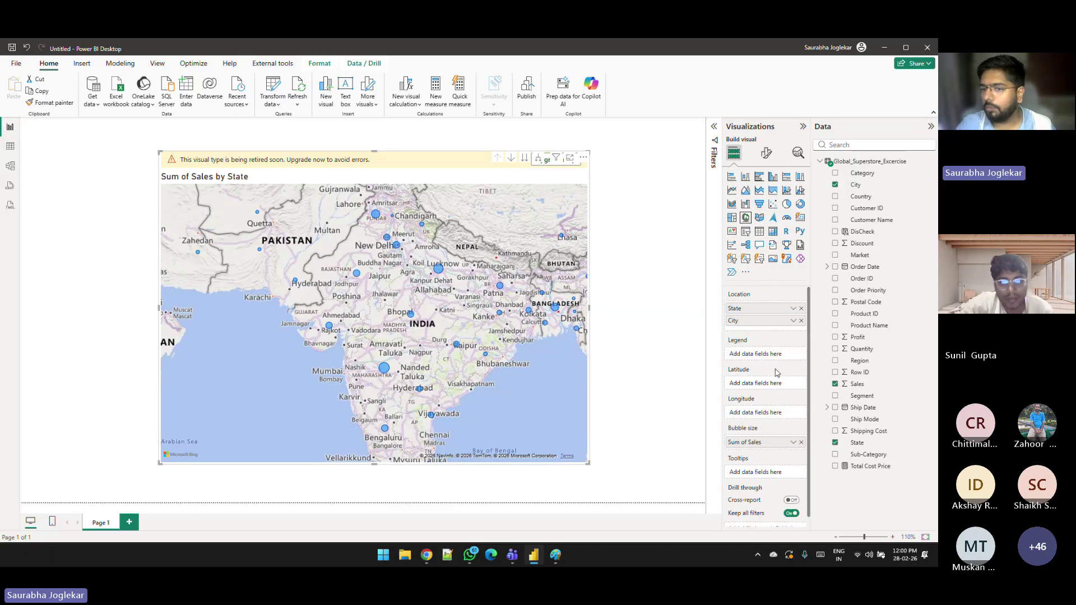
{"action": "left_click_drag", "start_coordinate": [861, 197], "coordinate": [740, 305]}
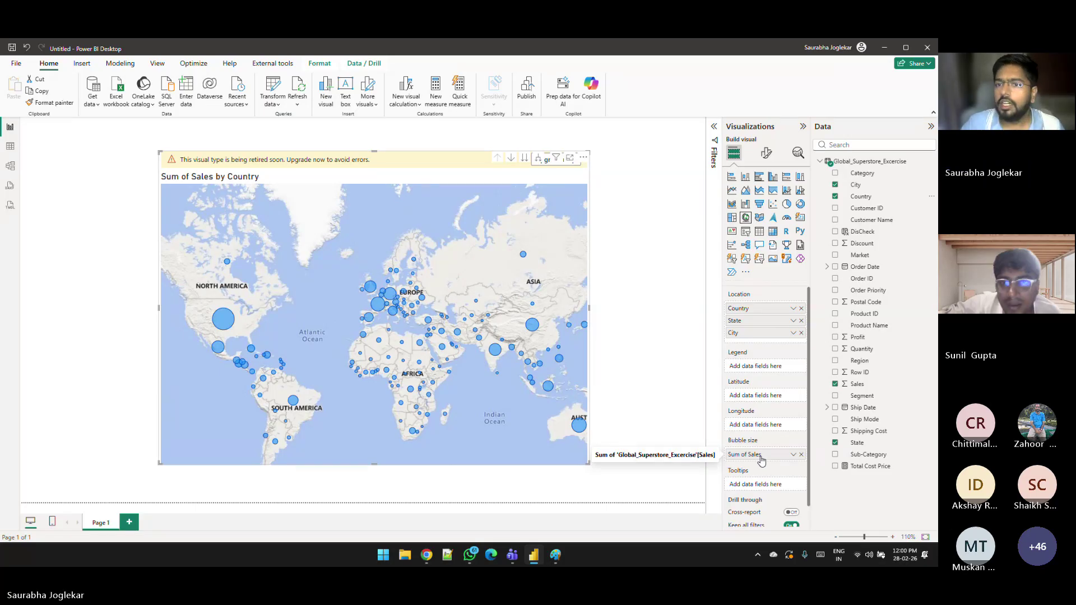
Step: Convert the bubble map to a filled map and examine the shaded countries across Africa, Europe and Asia
{"action": "left_click", "coordinate": [759, 219]}
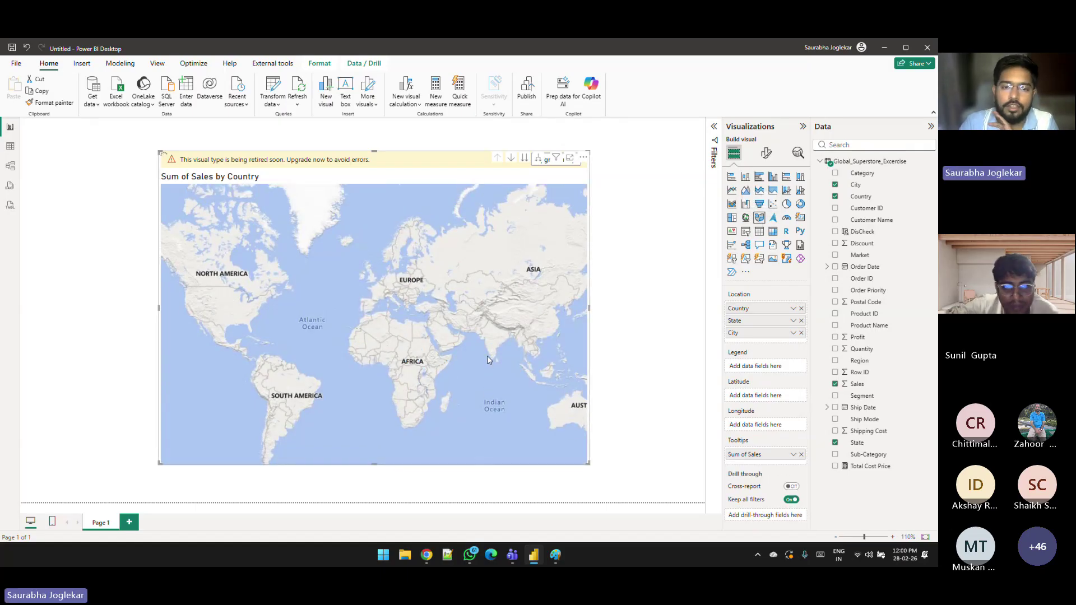
{"action": "scroll", "coordinate": [492, 351], "scroll_direction": "up", "scroll_amount": 3}
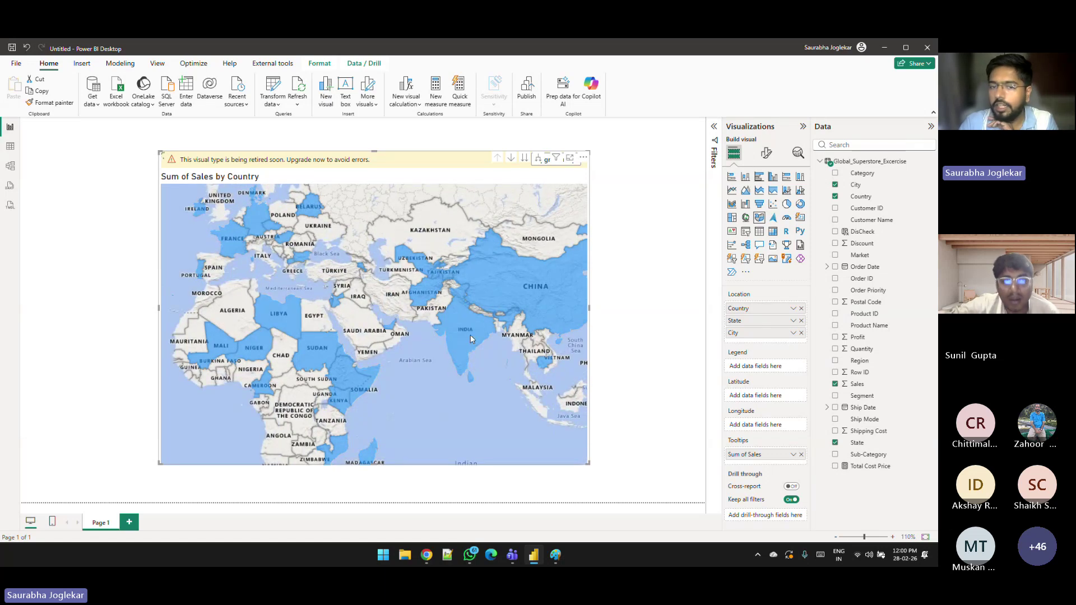
{"action": "scroll", "coordinate": [471, 338], "scroll_direction": "down", "scroll_amount": 3}
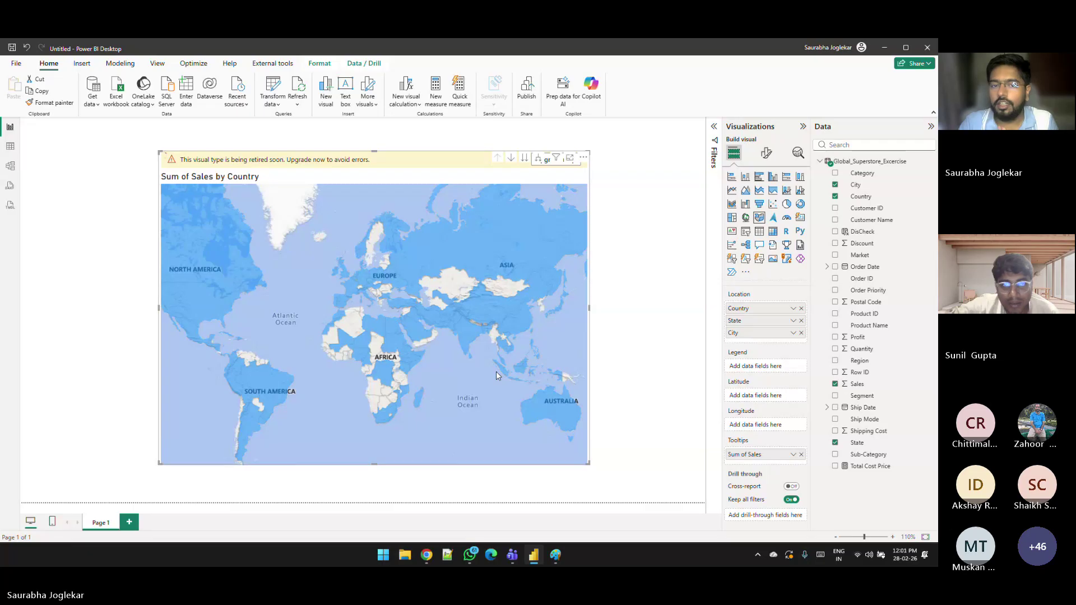
{"action": "scroll", "coordinate": [496, 371], "scroll_direction": "up", "scroll_amount": 3}
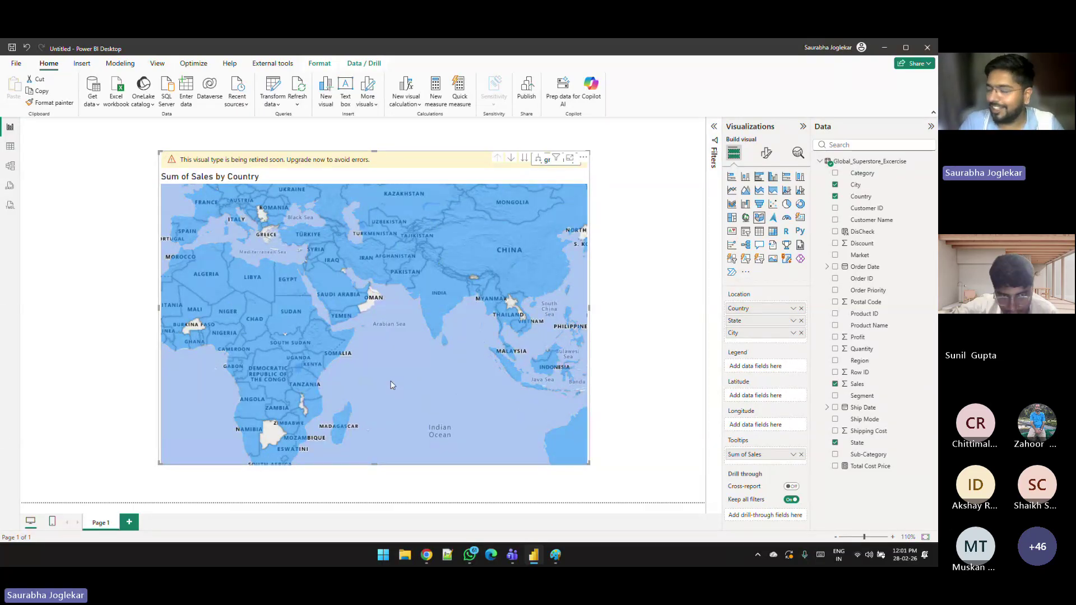
{"action": "scroll", "coordinate": [392, 384], "scroll_direction": "down", "scroll_amount": 1}
{"action": "scroll", "coordinate": [392, 385], "scroll_direction": "down", "scroll_amount": 2}
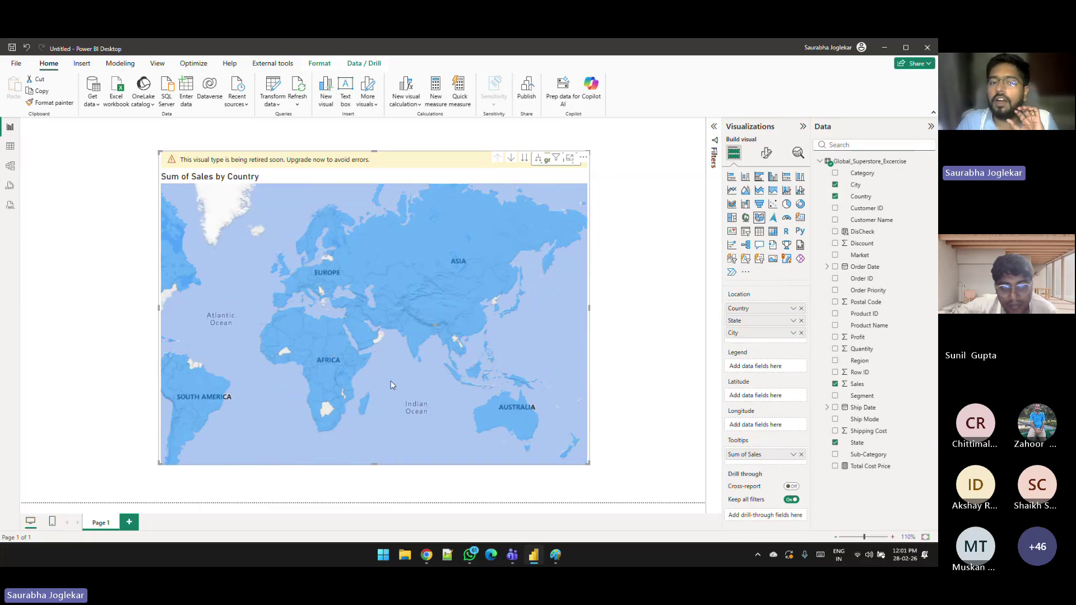
{"action": "scroll", "coordinate": [392, 384], "scroll_direction": "up", "scroll_amount": 2}
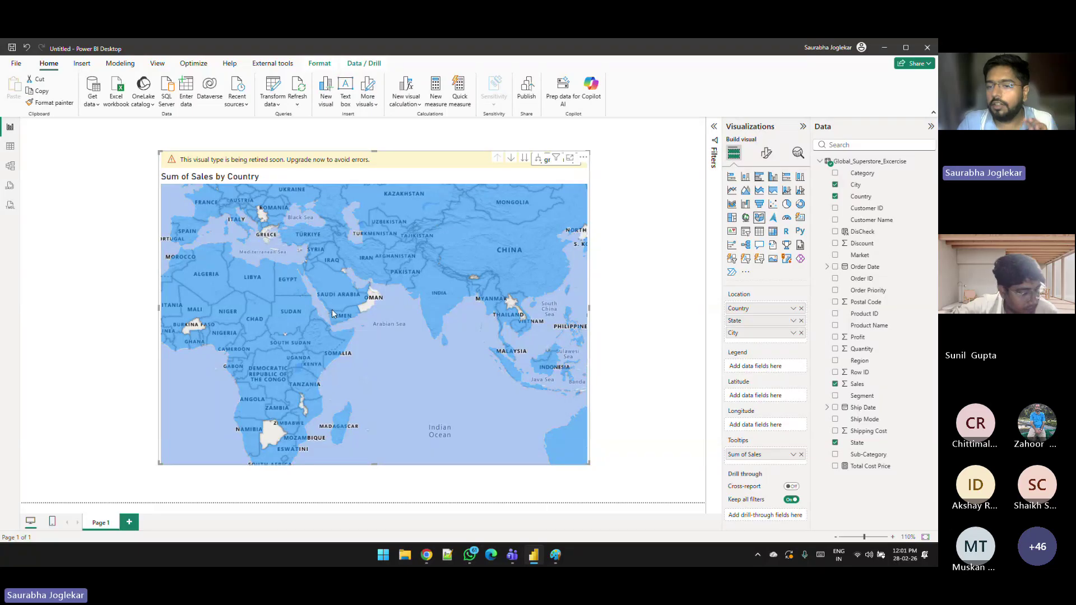
{"action": "mouse_move", "coordinate": [333, 317]}
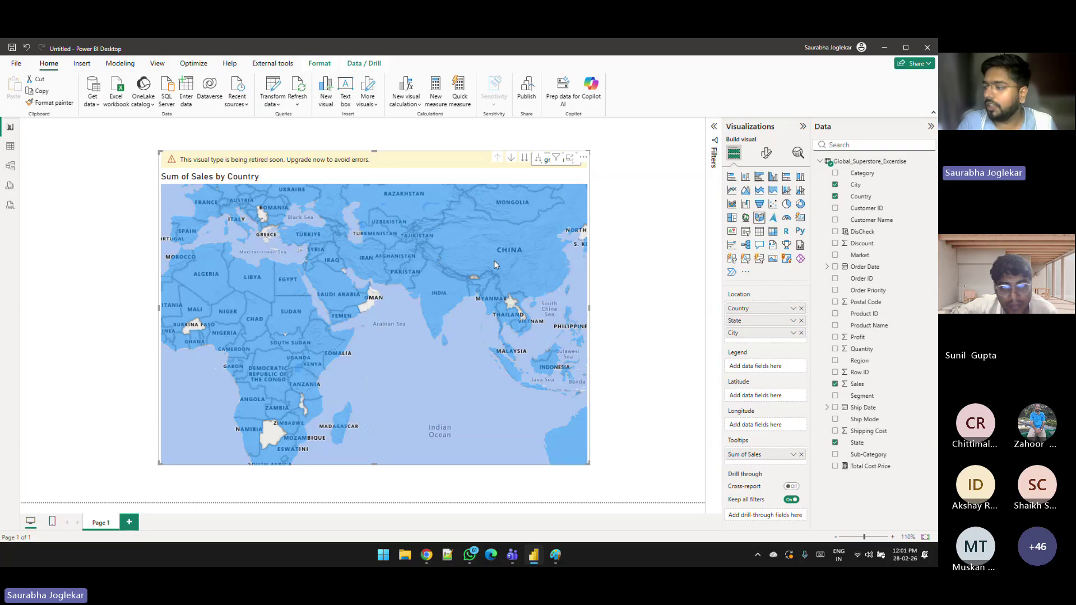
{"action": "mouse_move", "coordinate": [504, 255]}
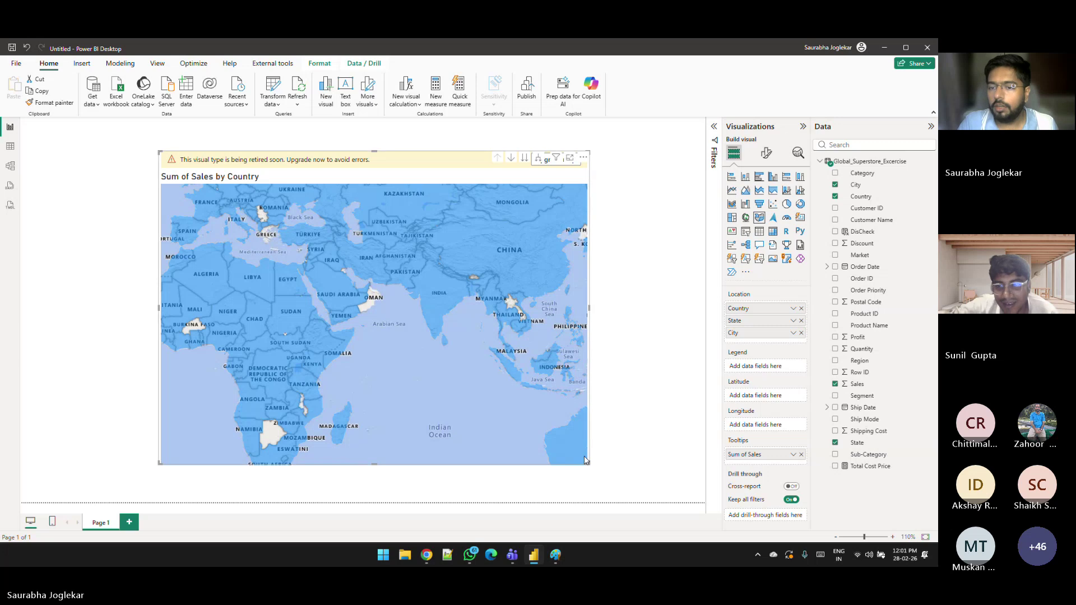
Step: Move Sales from the filled map's Tooltips to its Legend and examine the country colours down to western India
{"action": "left_click_drag", "start_coordinate": [755, 460], "coordinate": [764, 366]}
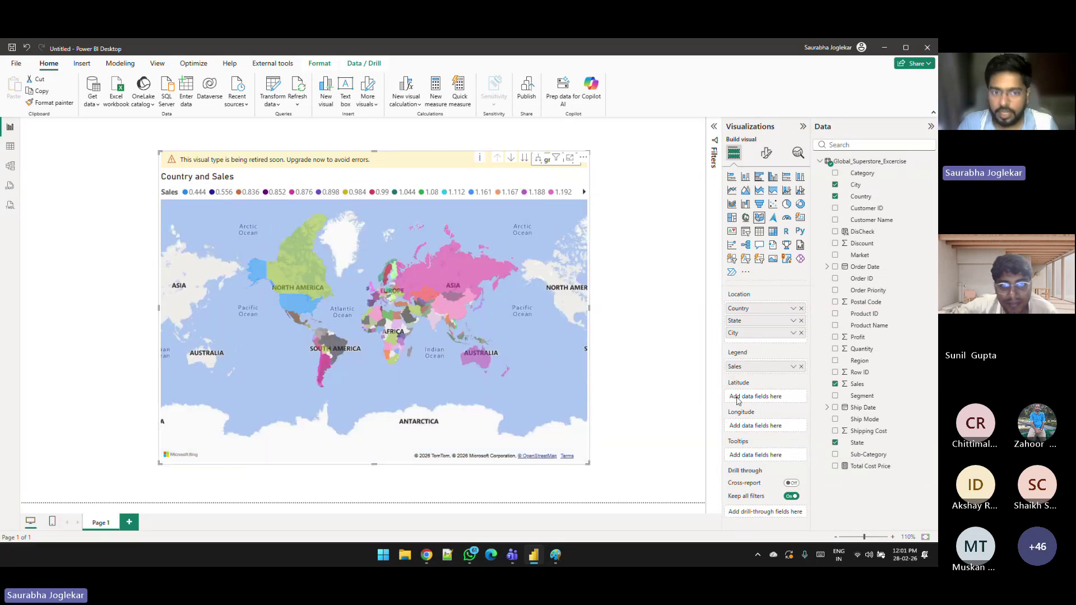
{"action": "scroll", "coordinate": [442, 290], "scroll_direction": "up", "scroll_amount": 5}
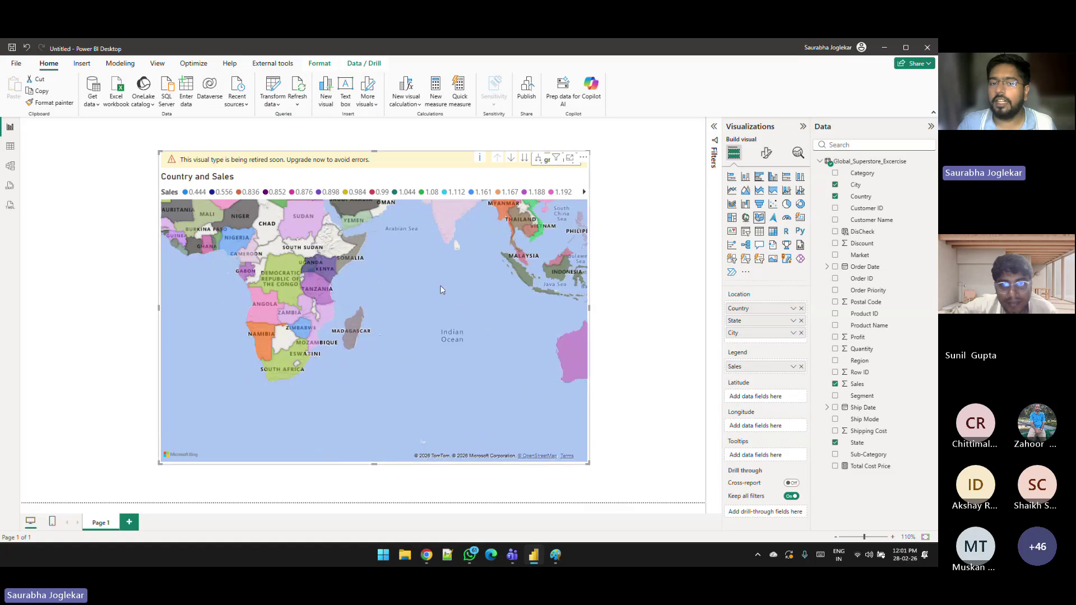
{"action": "left_click_drag", "start_coordinate": [422, 359], "coordinate": [421, 458]}
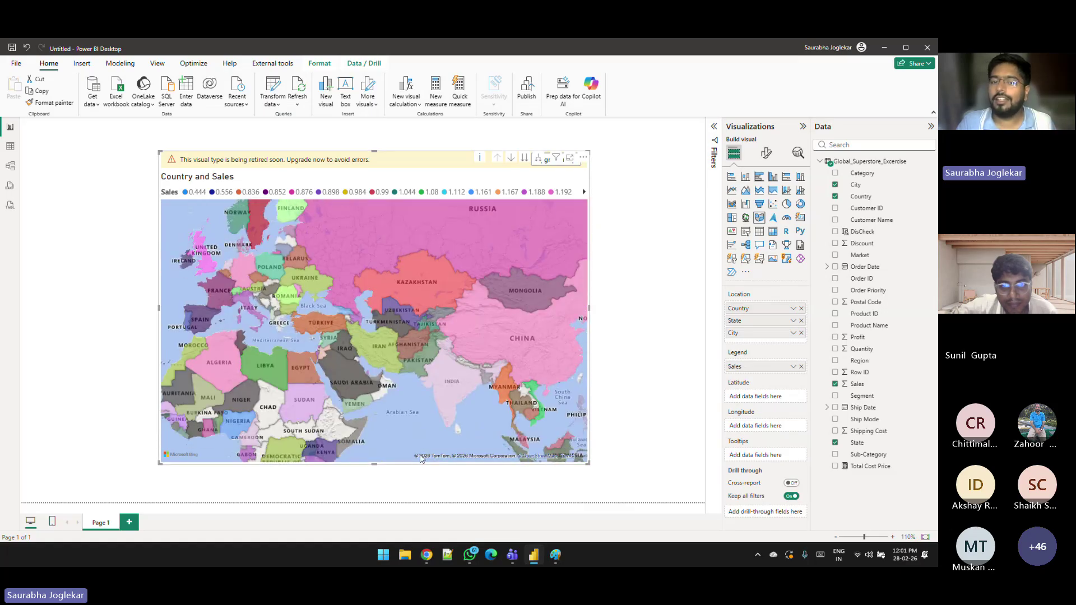
{"action": "mouse_move", "coordinate": [500, 346]}
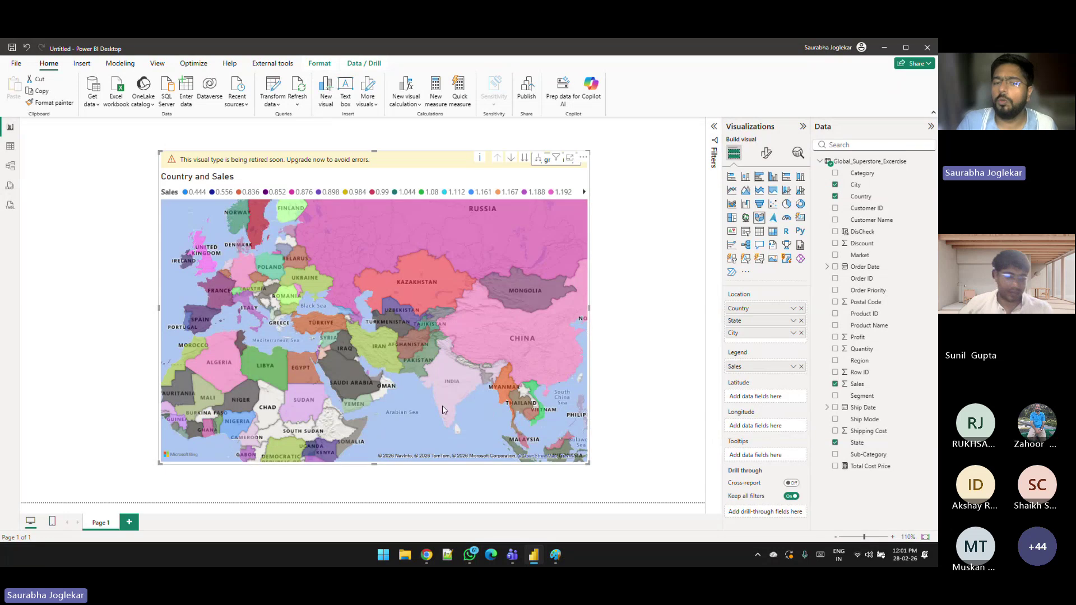
{"action": "scroll", "coordinate": [427, 365], "scroll_direction": "up", "scroll_amount": 5}
{"action": "scroll", "coordinate": [420, 362], "scroll_direction": "up", "scroll_amount": 5}
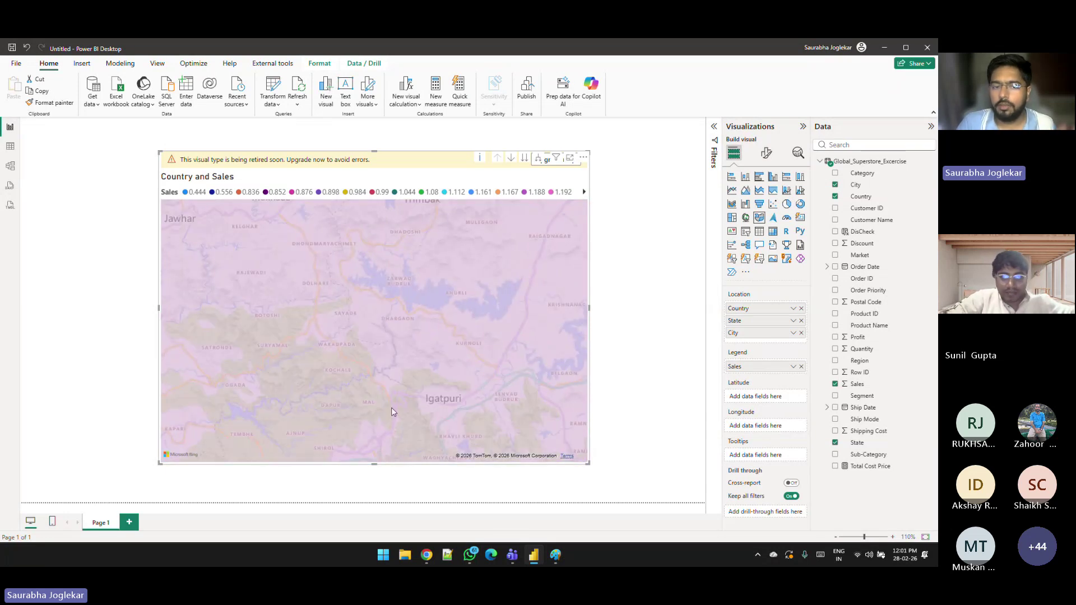
{"action": "scroll", "coordinate": [432, 414], "scroll_direction": "up", "scroll_amount": 3}
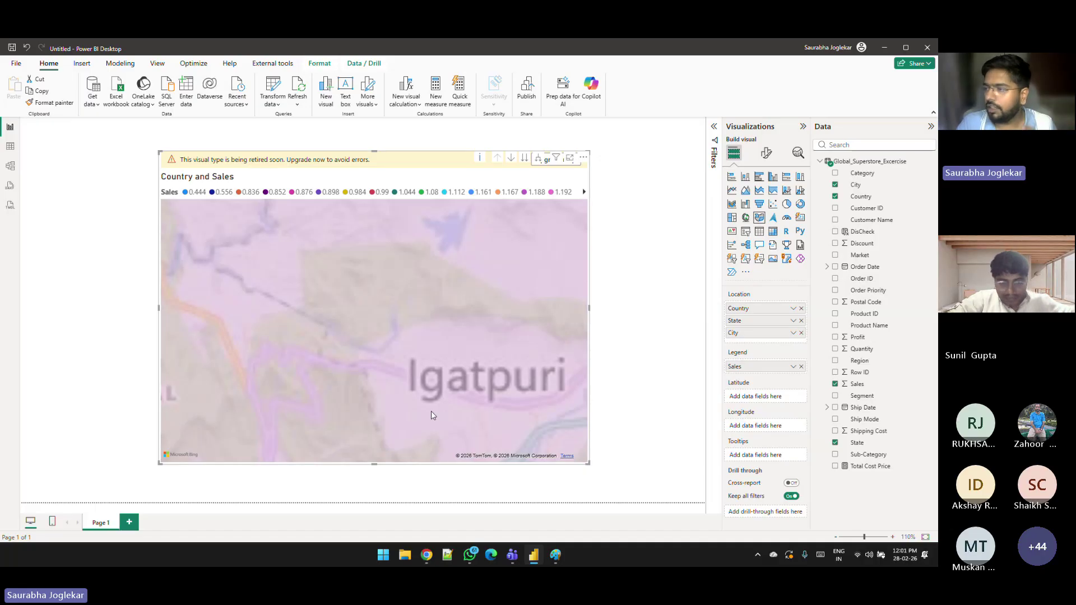
{"action": "scroll", "coordinate": [432, 412], "scroll_direction": "down", "scroll_amount": 5}
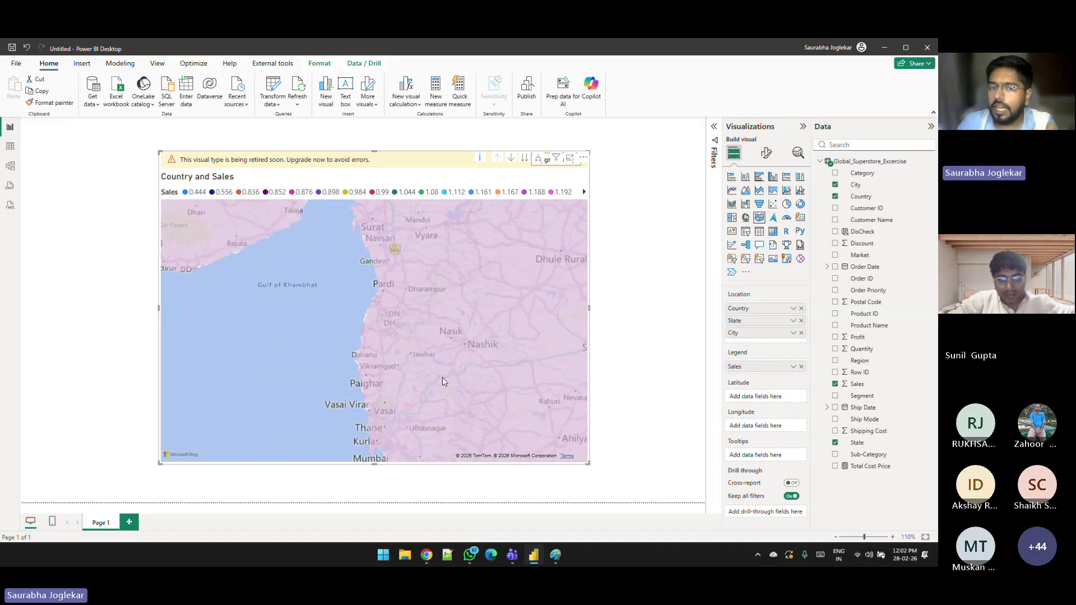
{"action": "mouse_move", "coordinate": [442, 374]}
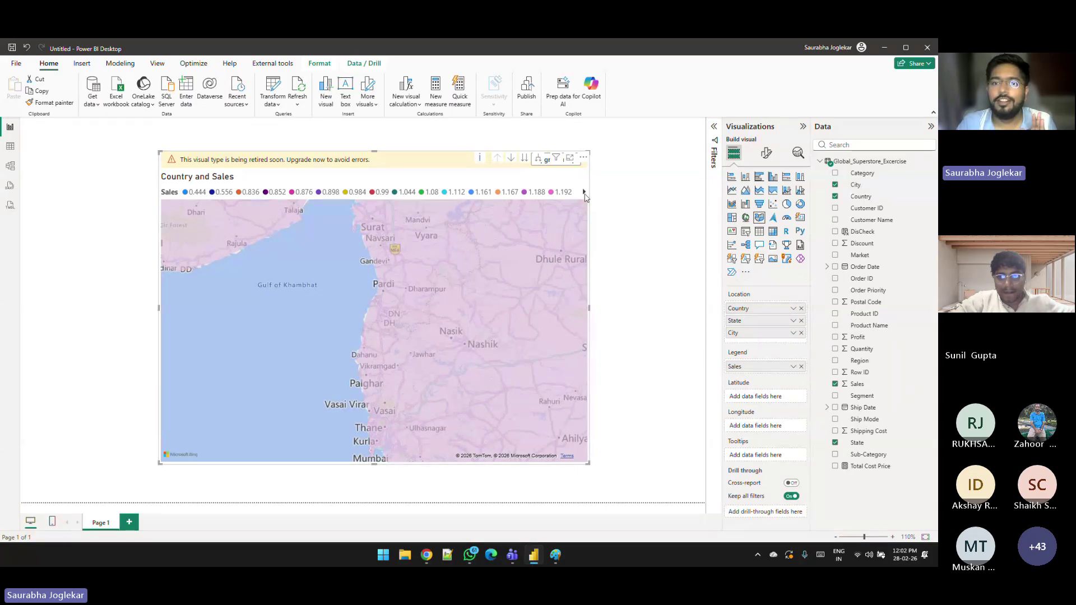
{"action": "left_click", "coordinate": [657, 236]}
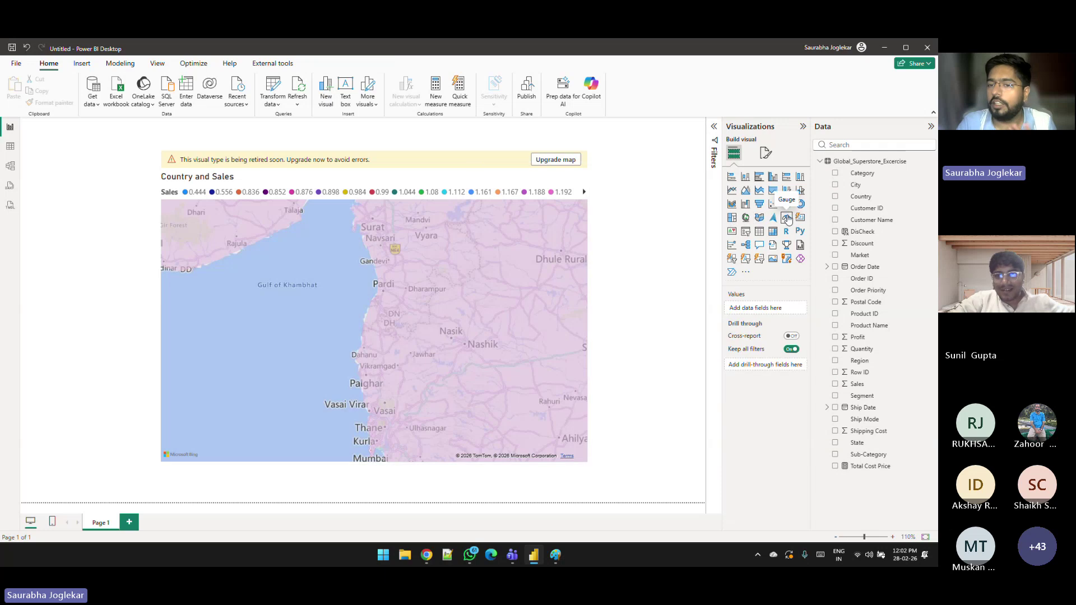
{"action": "left_click", "coordinate": [759, 231]}
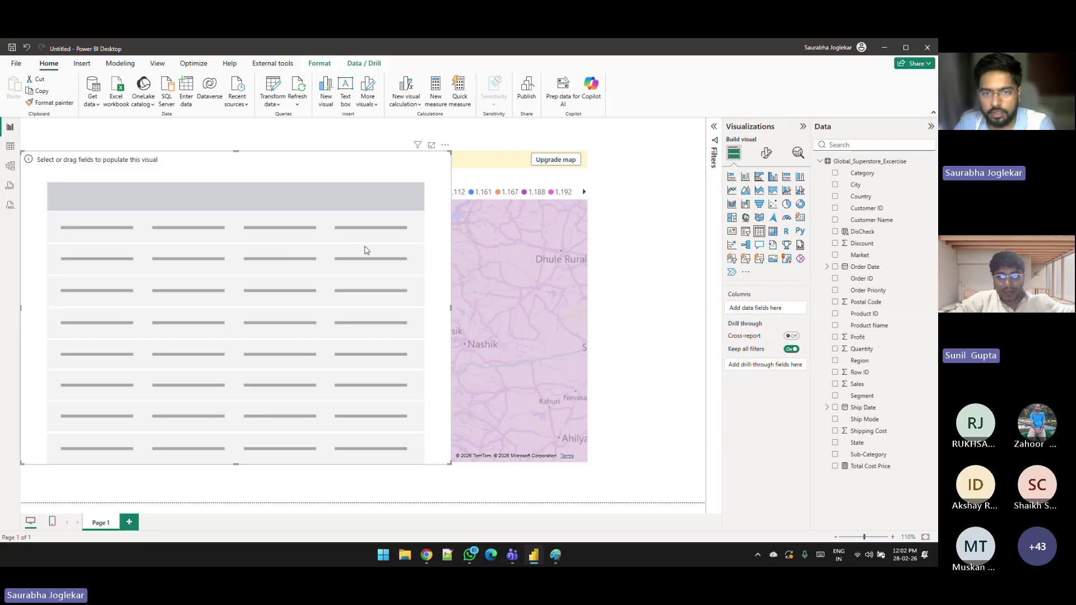
{"action": "key", "text": "Delete"}
Step: Convert the filled map to a table and move it closer to the page's left edge
{"action": "left_click", "coordinate": [572, 269]}
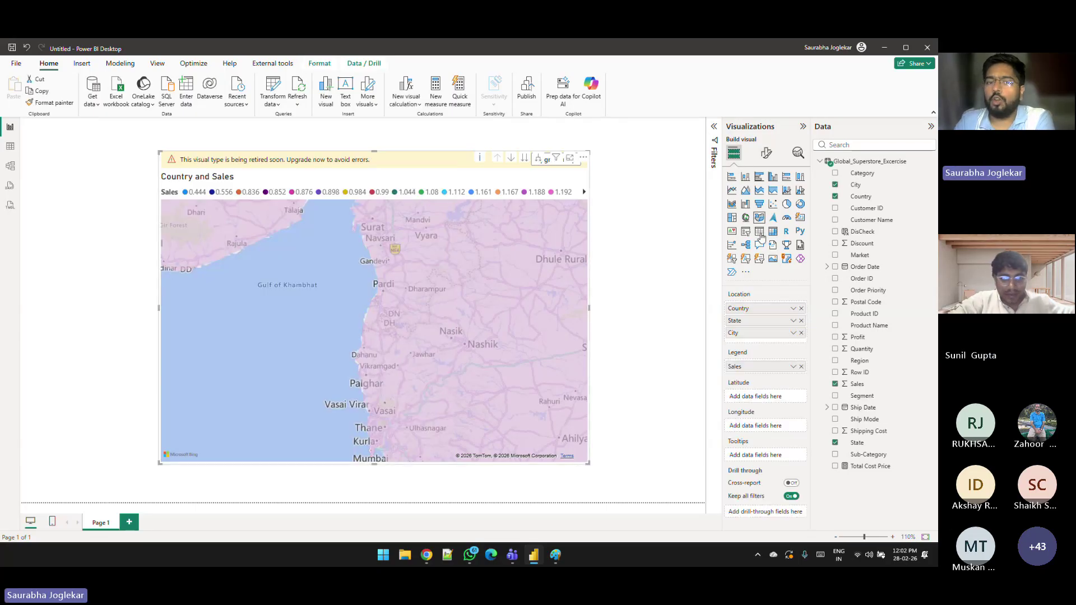
{"action": "left_click", "coordinate": [759, 231]}
{"action": "left_click_drag", "start_coordinate": [424, 224], "coordinate": [344, 220]}
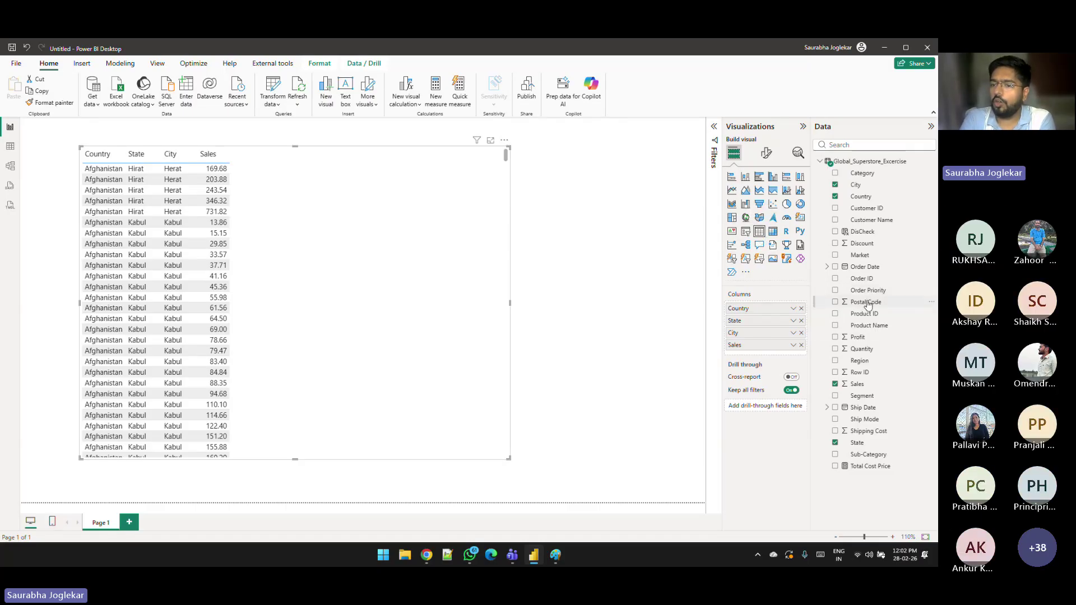
Step: Add Profit as the table's last column and insert Segment between City and Sales
{"action": "left_click_drag", "start_coordinate": [857, 337], "coordinate": [751, 353]}
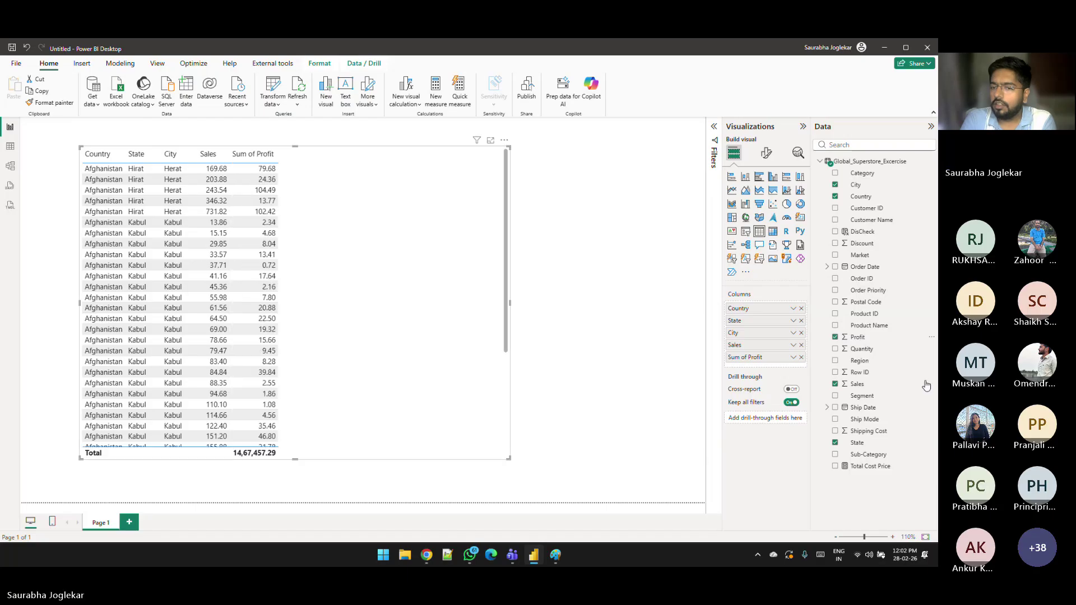
{"action": "left_click_drag", "start_coordinate": [859, 396], "coordinate": [760, 347]}
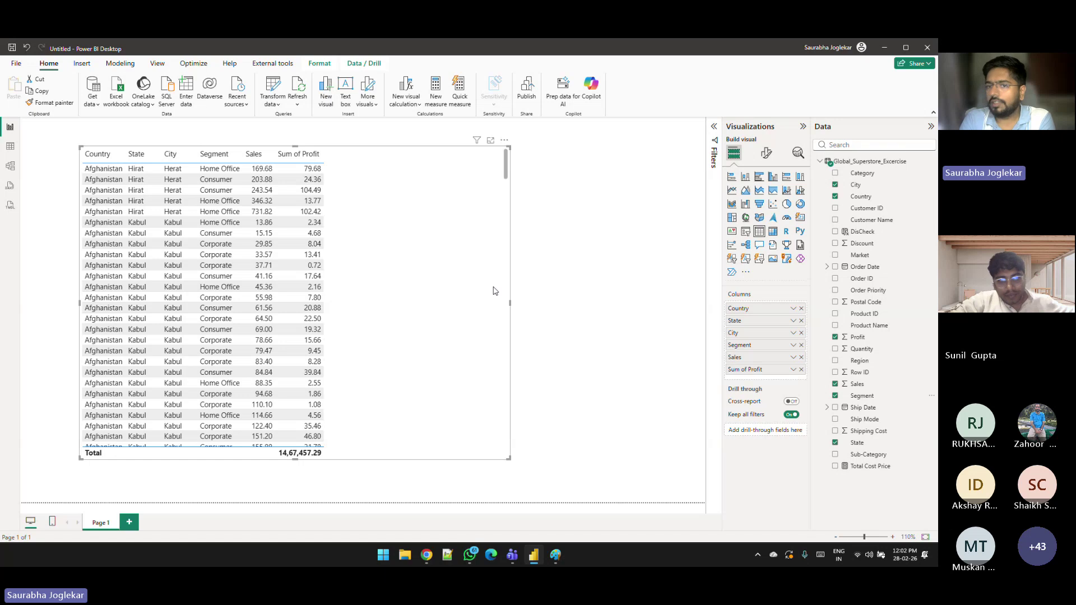
Step: Convert the table to a matrix and widen it across most of the page
{"action": "left_click", "coordinate": [772, 232]}
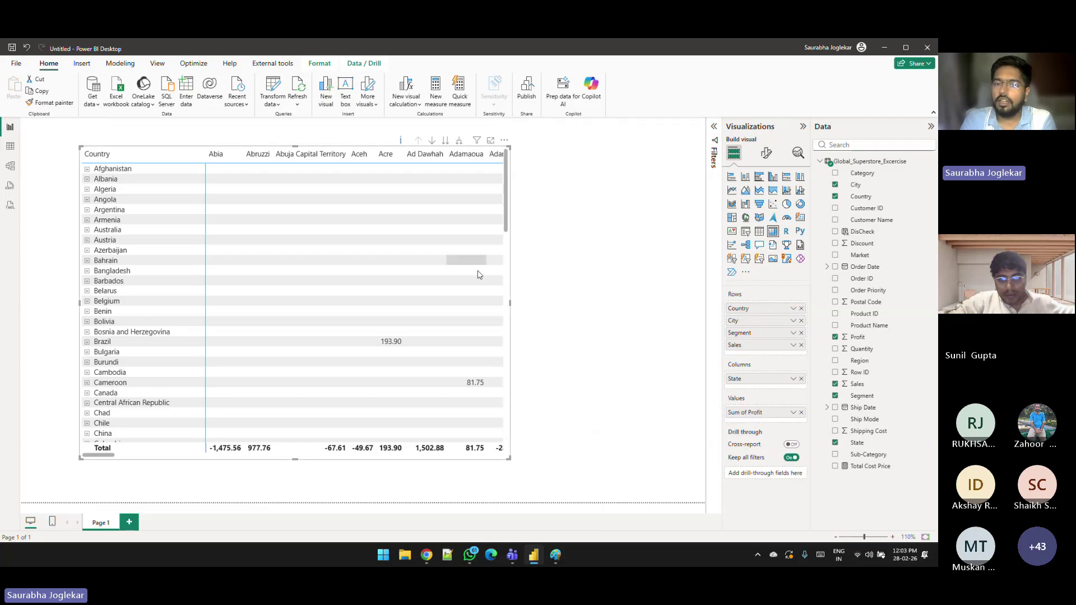
{"action": "left_click", "coordinate": [506, 307]}
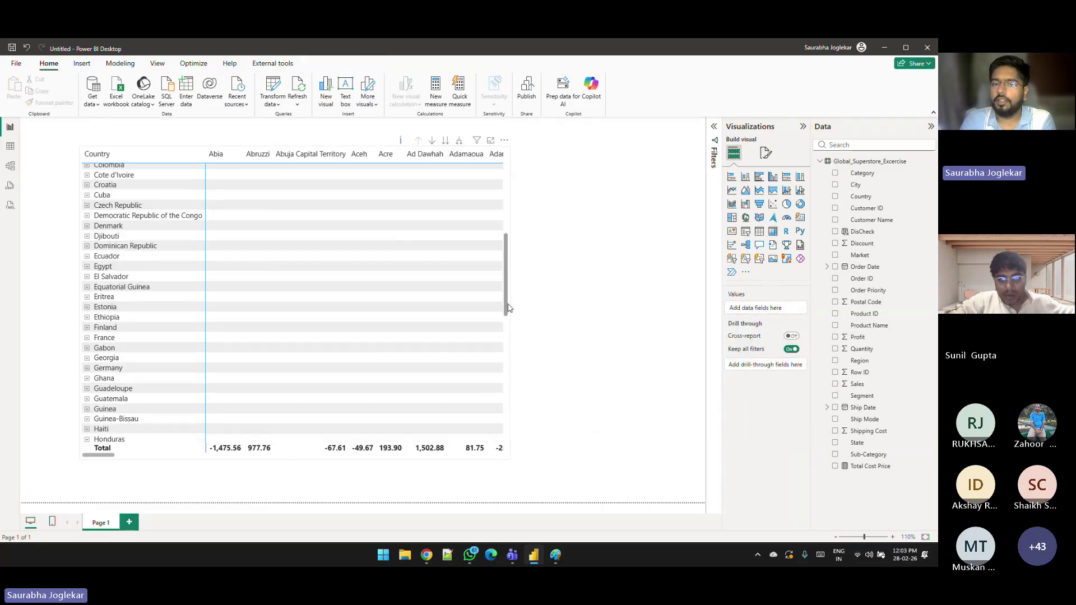
{"action": "left_click_drag", "start_coordinate": [510, 311], "coordinate": [627, 307]}
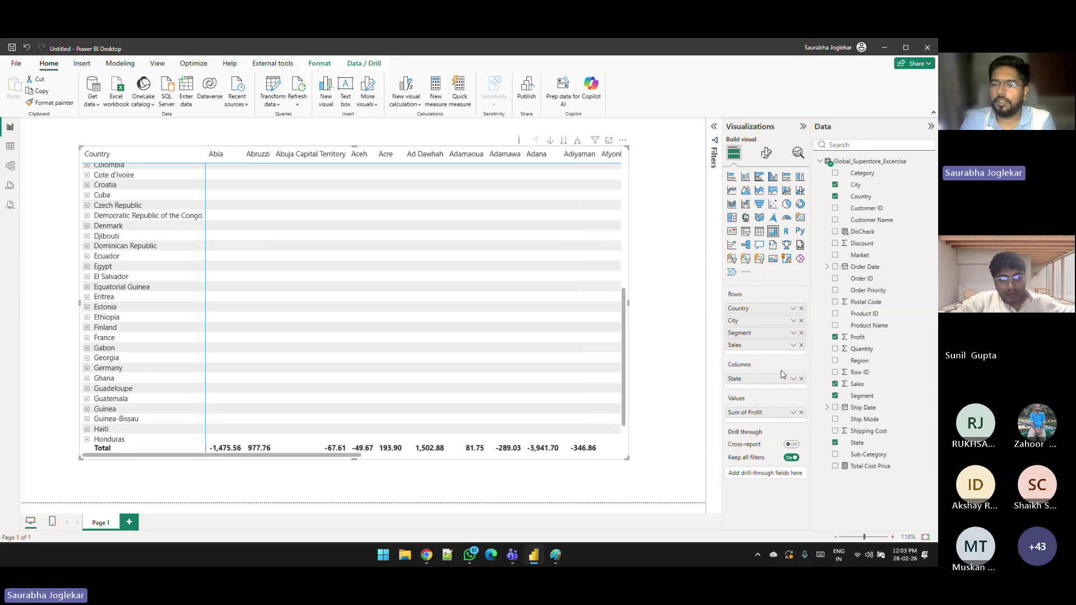
Step: Remove State from the matrix's Columns and expand Afghanistan and its city Herat down to the segments
{"action": "left_click", "coordinate": [802, 379]}
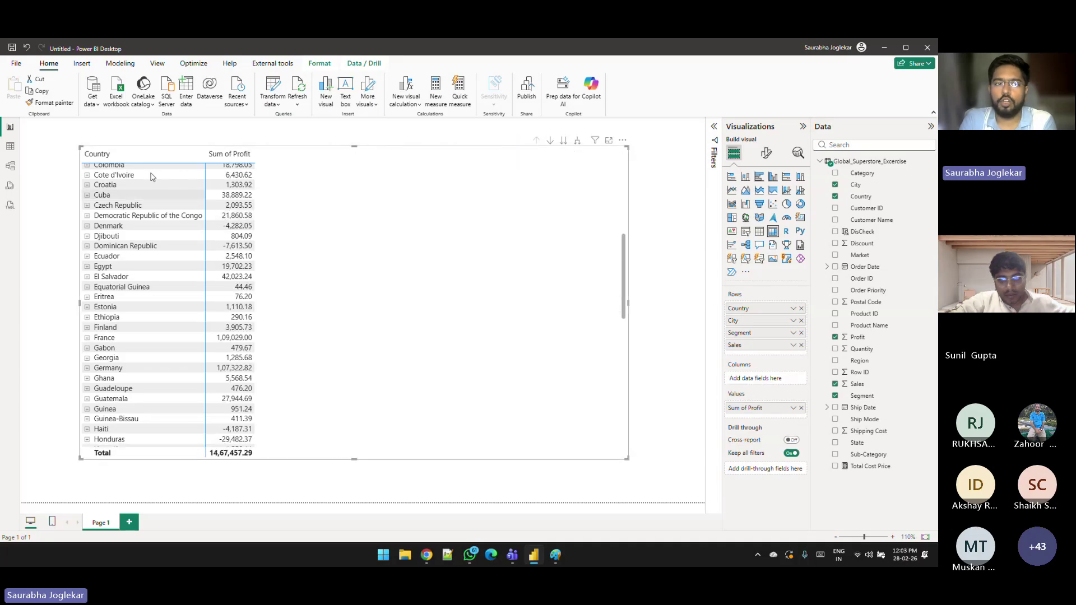
{"action": "scroll", "coordinate": [94, 179], "scroll_direction": "up", "scroll_amount": 5}
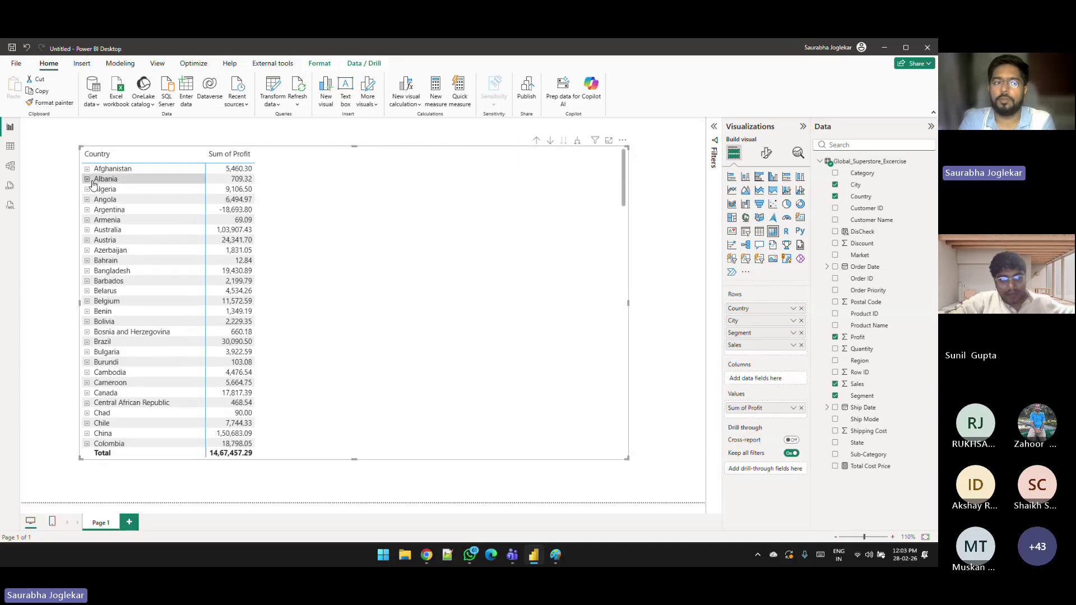
{"action": "left_click", "coordinate": [87, 169]}
{"action": "left_click", "coordinate": [92, 178]}
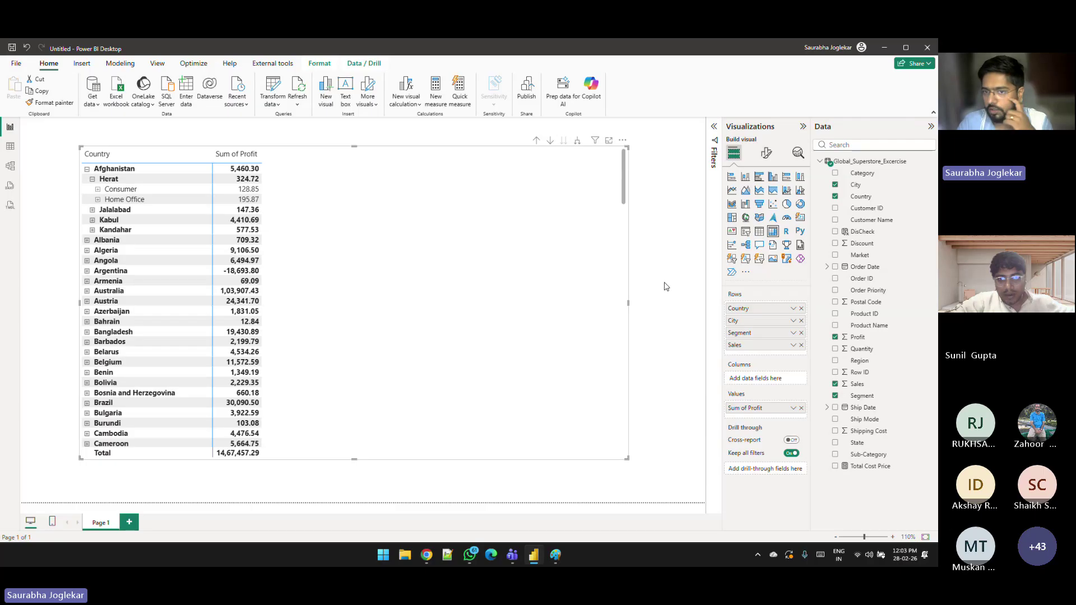
Step: Convert the matrix to a small slicer in the page's upper-left area and keep only Country as its field
{"action": "left_click", "coordinate": [744, 231]}
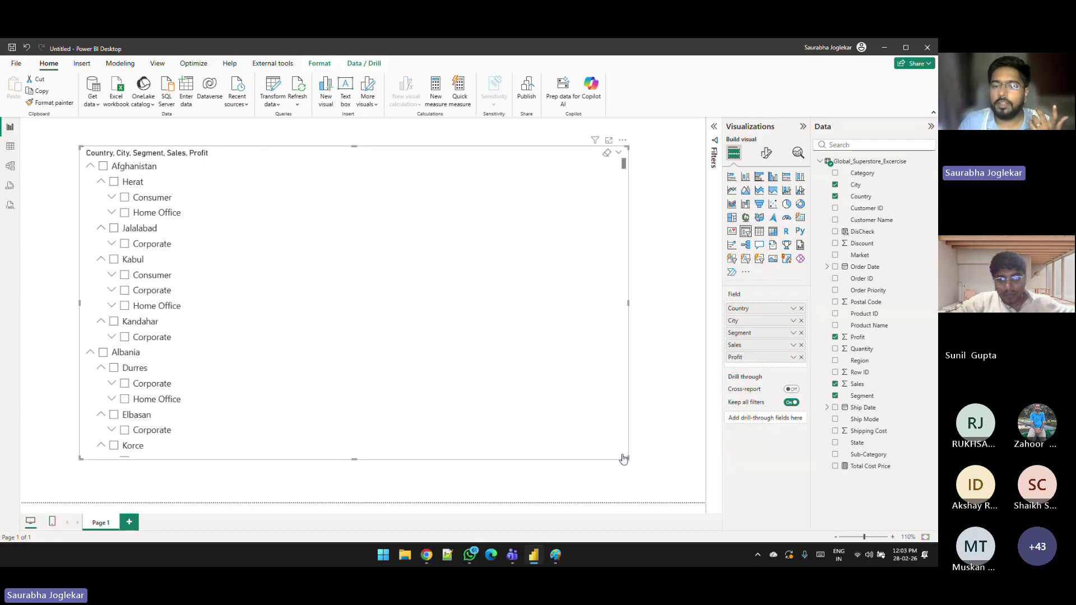
{"action": "left_click_drag", "start_coordinate": [623, 458], "coordinate": [240, 359]}
{"action": "left_click", "coordinate": [802, 320]}
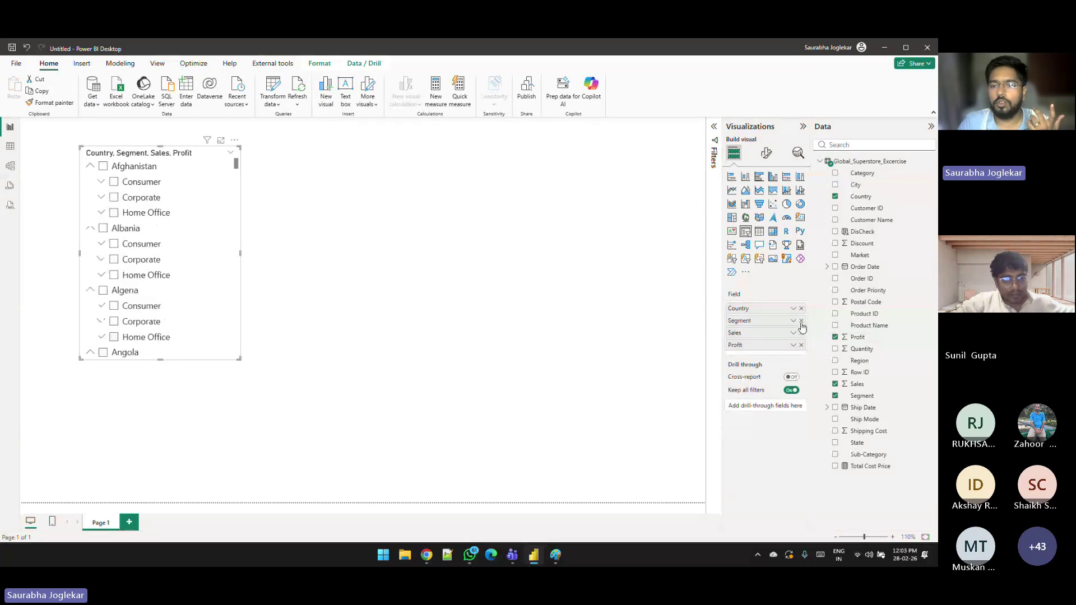
{"action": "left_click", "coordinate": [802, 321]}
{"action": "left_click", "coordinate": [801, 320]}
{"action": "left_click", "coordinate": [802, 320]}
Step: Create a stacked bar chart of Sales by Category, move it beside the Country slicer and enlarge it
{"action": "left_click", "coordinate": [432, 233]}
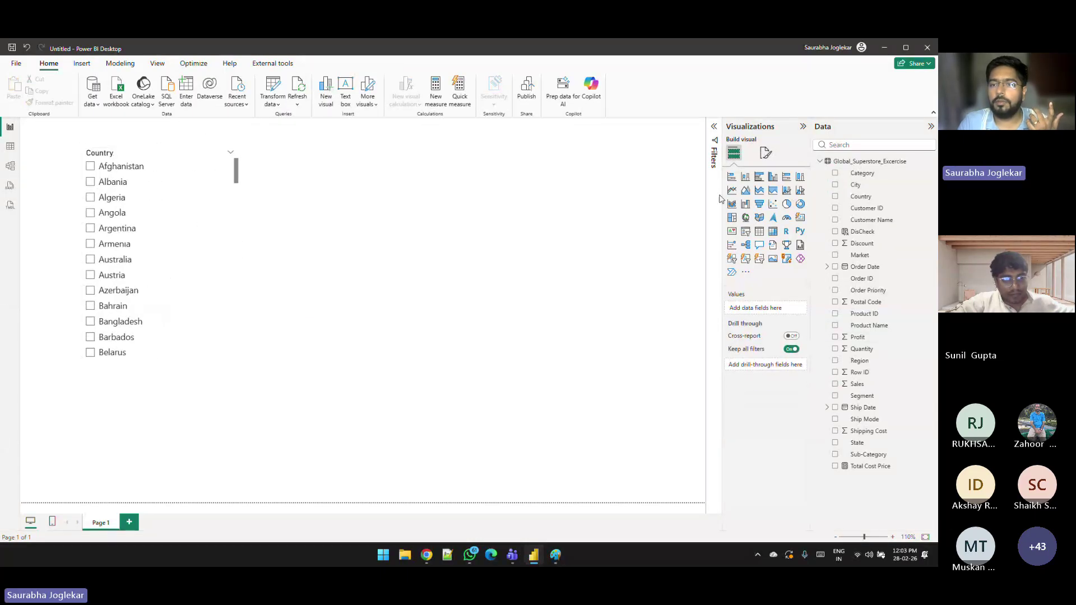
{"action": "left_click", "coordinate": [731, 177]}
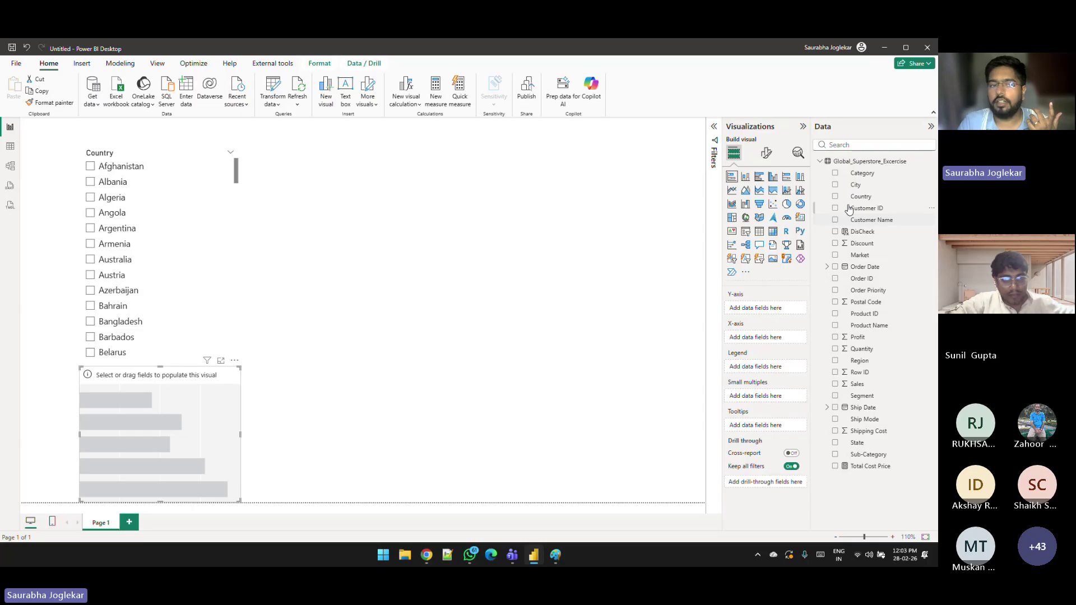
{"action": "left_click", "coordinate": [835, 173]}
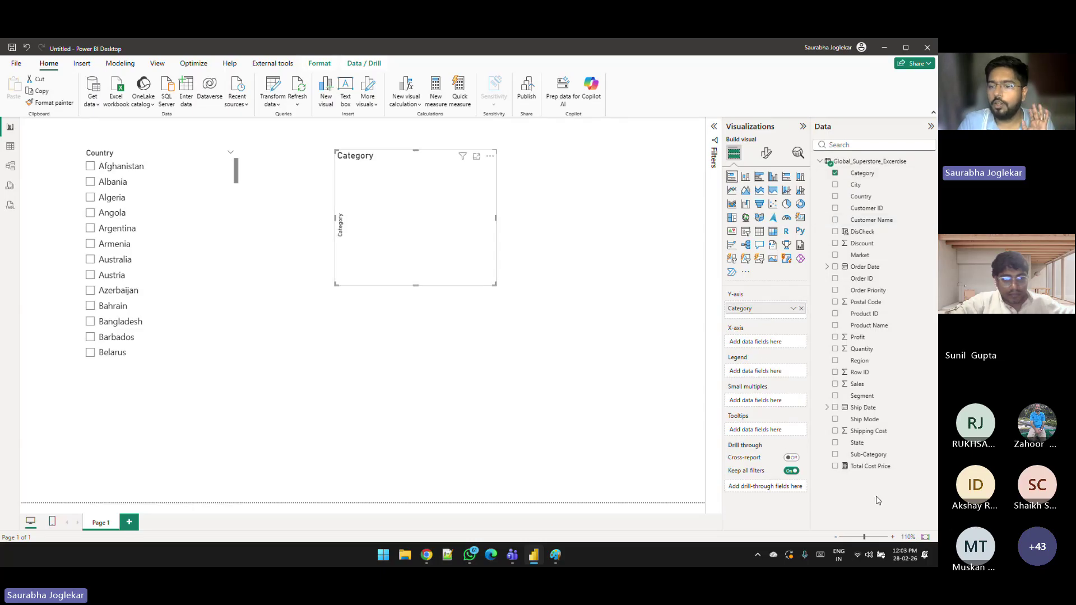
{"action": "left_click_drag", "start_coordinate": [857, 384], "coordinate": [488, 235]}
{"action": "left_click_drag", "start_coordinate": [495, 285], "coordinate": [588, 403]}
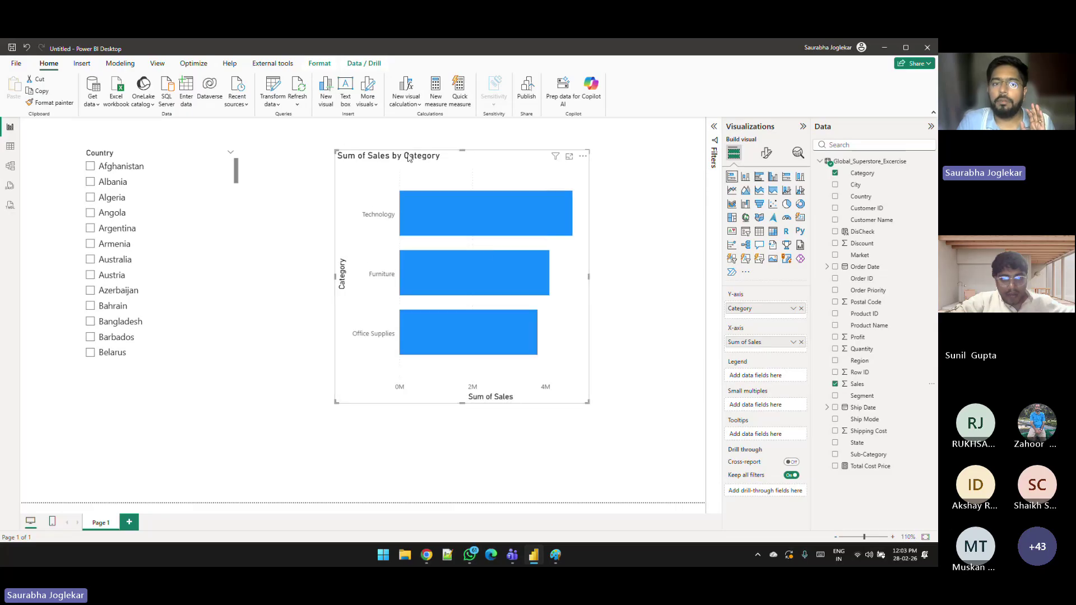
{"action": "left_click_drag", "start_coordinate": [408, 159], "coordinate": [398, 154]}
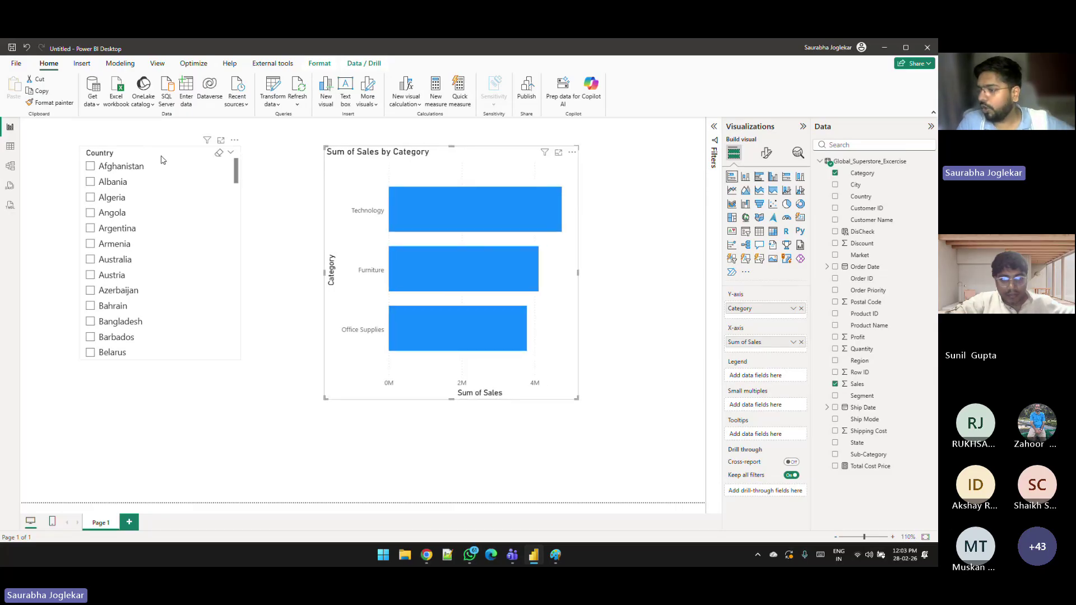
Step: Filter the bar chart by Afghanistan, Angola and Argentina in turn, and shift the Country slicer farther from the chart
{"action": "left_click", "coordinate": [161, 160]}
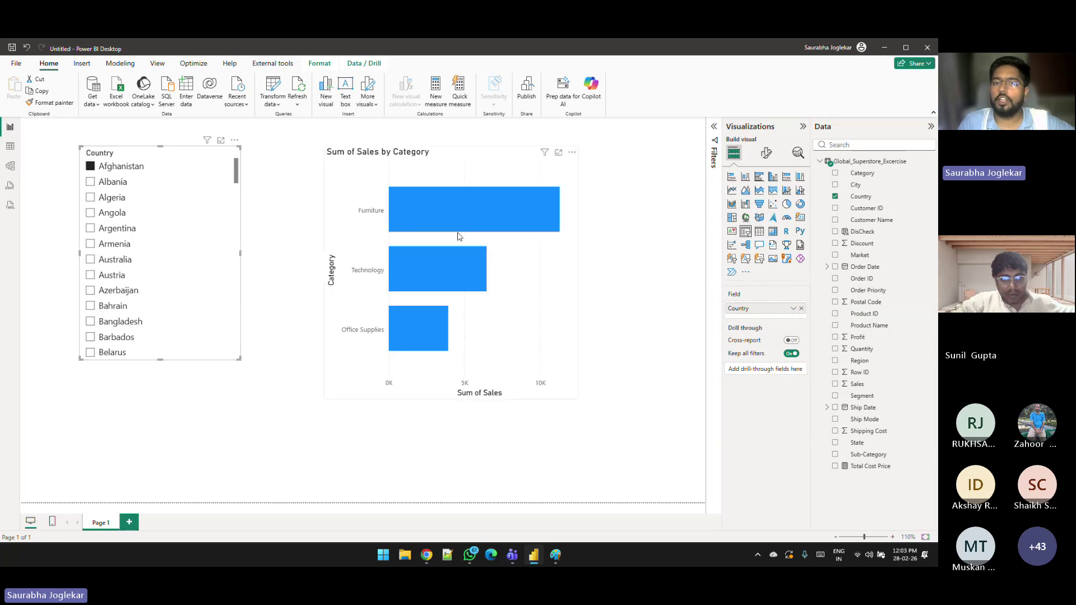
{"action": "left_click", "coordinate": [90, 213]}
{"action": "left_click", "coordinate": [91, 229]}
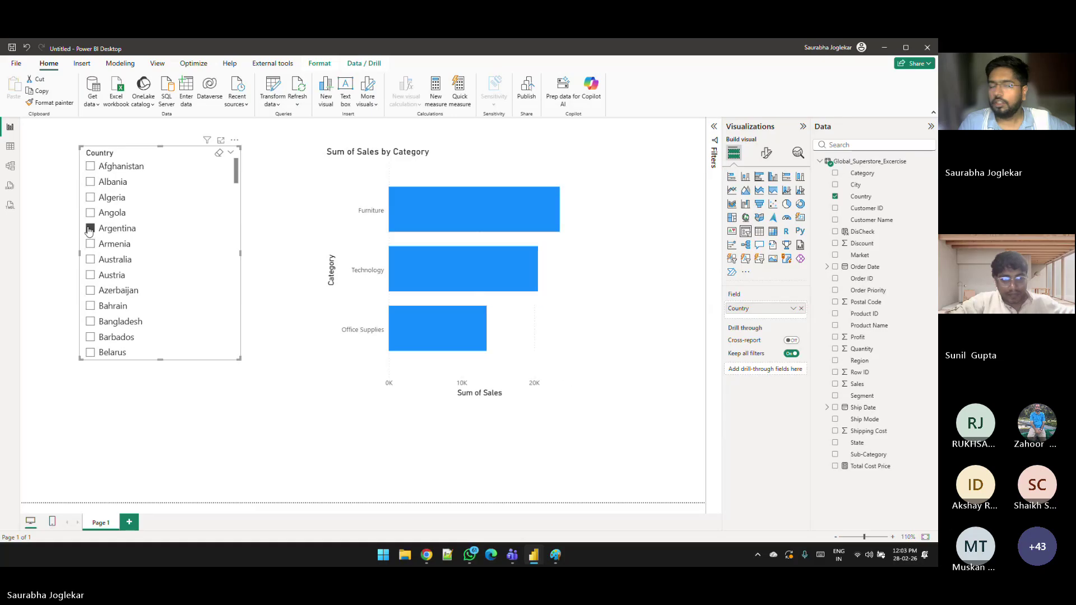
{"action": "left_click_drag", "start_coordinate": [217, 211], "coordinate": [177, 213]}
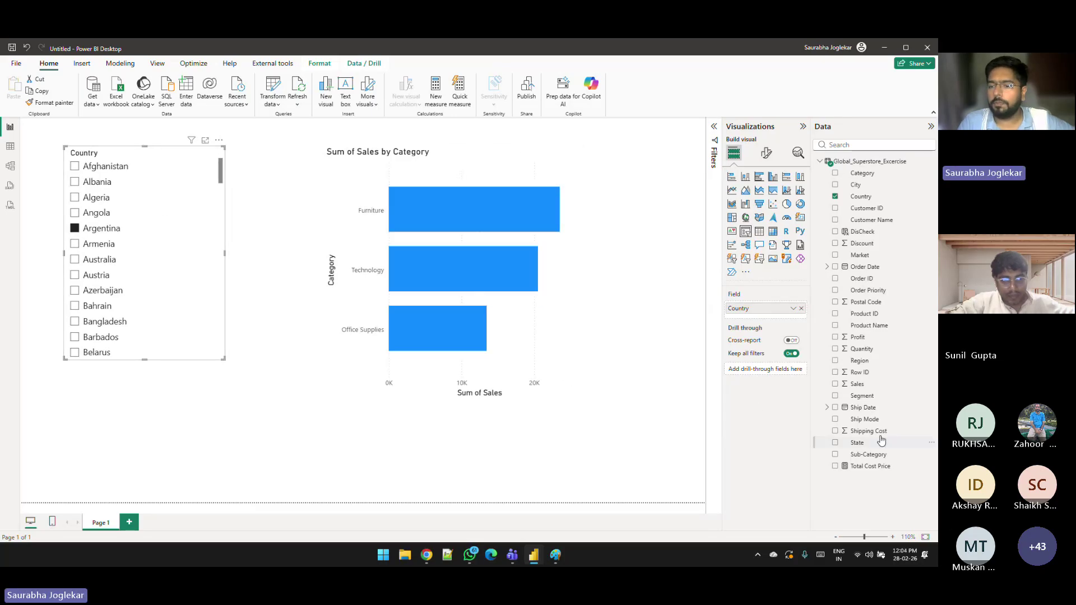
Step: Add Ship Mode above Country in the slicer and filter the chart by each ship mode in turn, ending with Standard Class
{"action": "left_click_drag", "start_coordinate": [863, 420], "coordinate": [772, 306]}
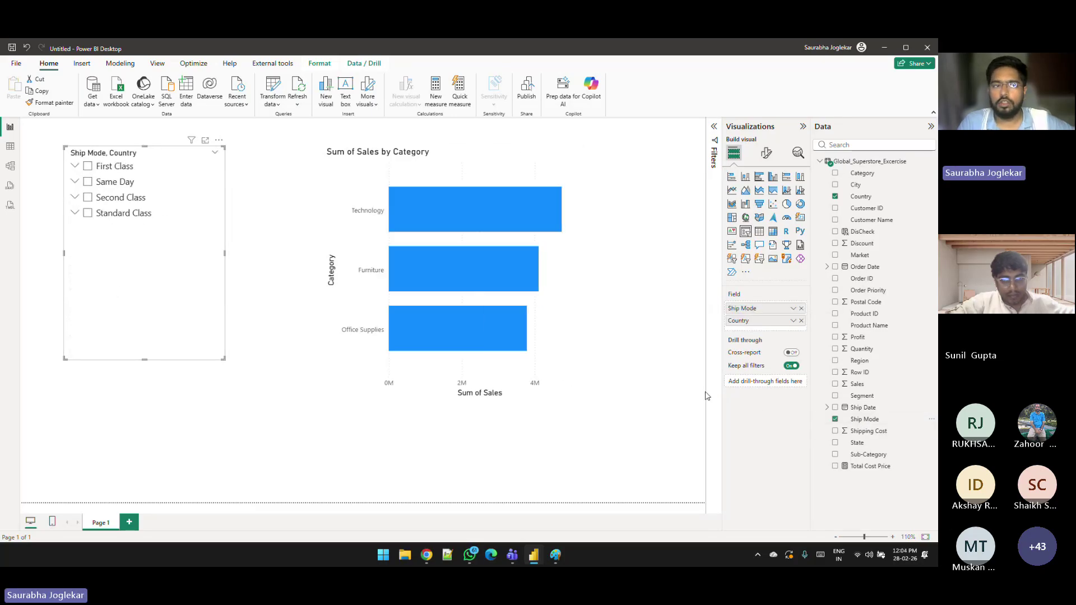
{"action": "left_click", "coordinate": [87, 166]}
{"action": "left_click", "coordinate": [88, 183]}
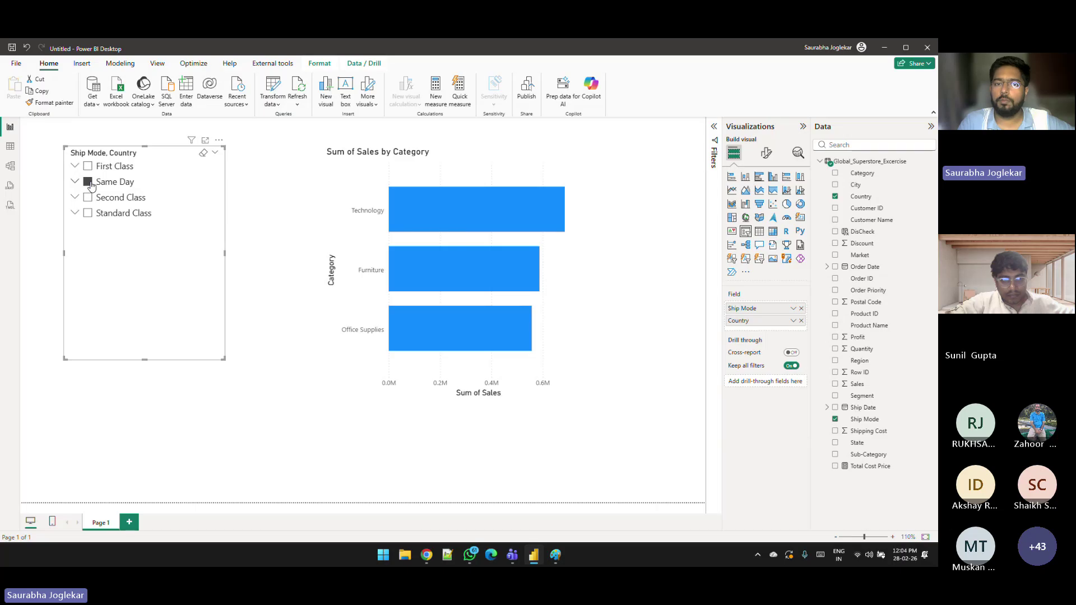
{"action": "left_click", "coordinate": [88, 198]}
{"action": "left_click", "coordinate": [88, 213]}
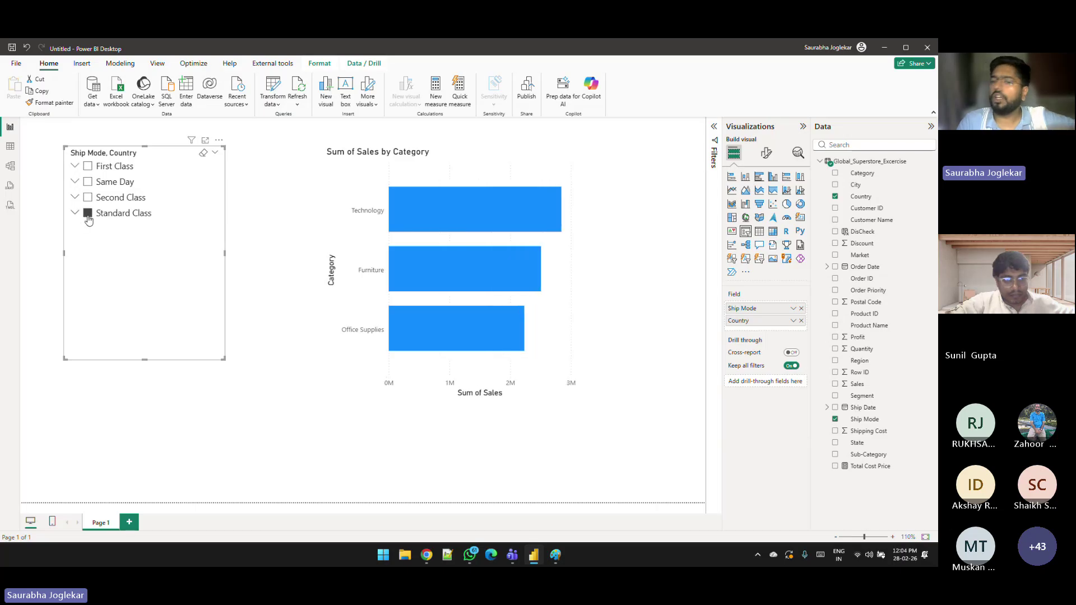
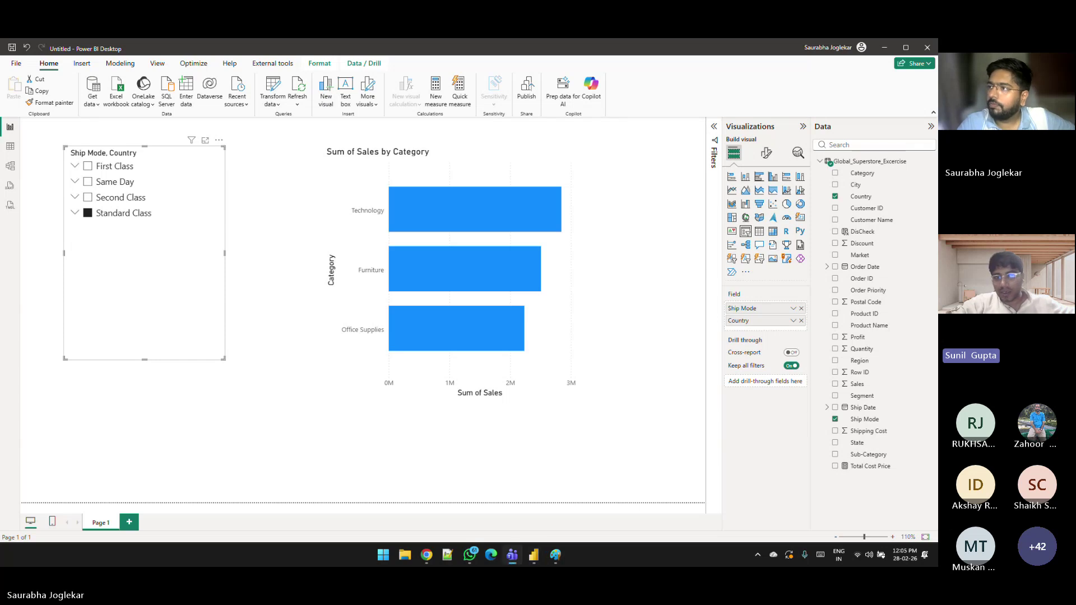
Step: Deselect the slicer and switch to the Microsoft Teams meeting window
{"action": "left_click", "coordinate": [662, 252]}
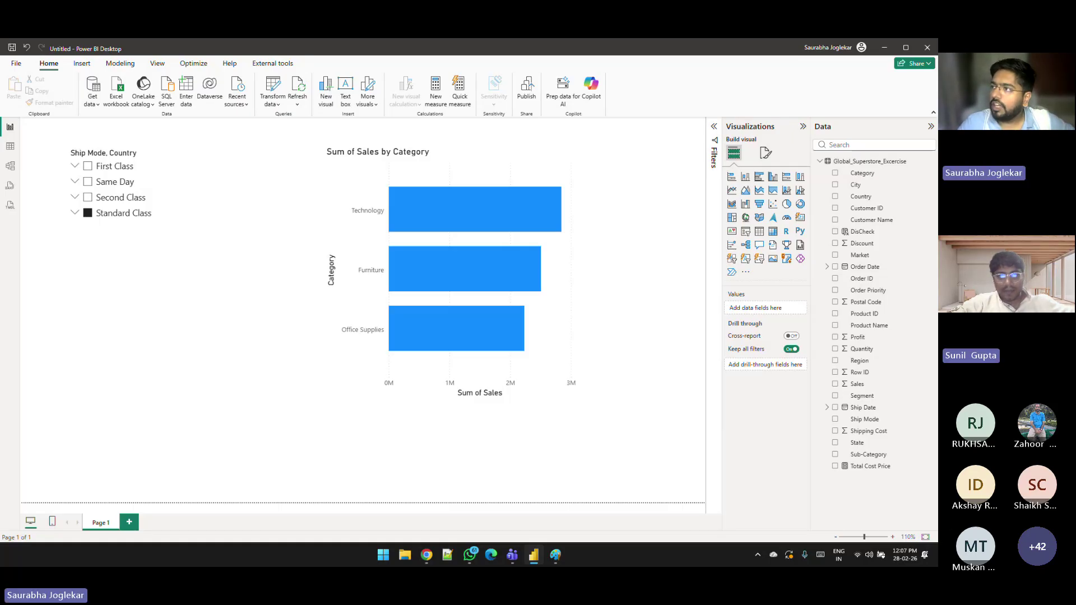
{"action": "key", "text": "alt+Tab"}
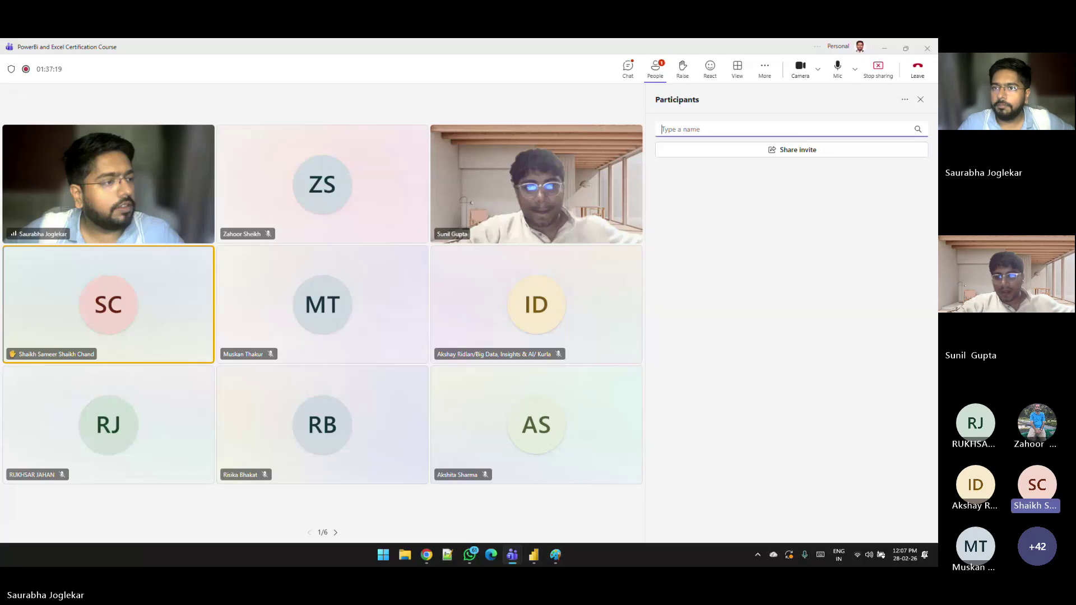